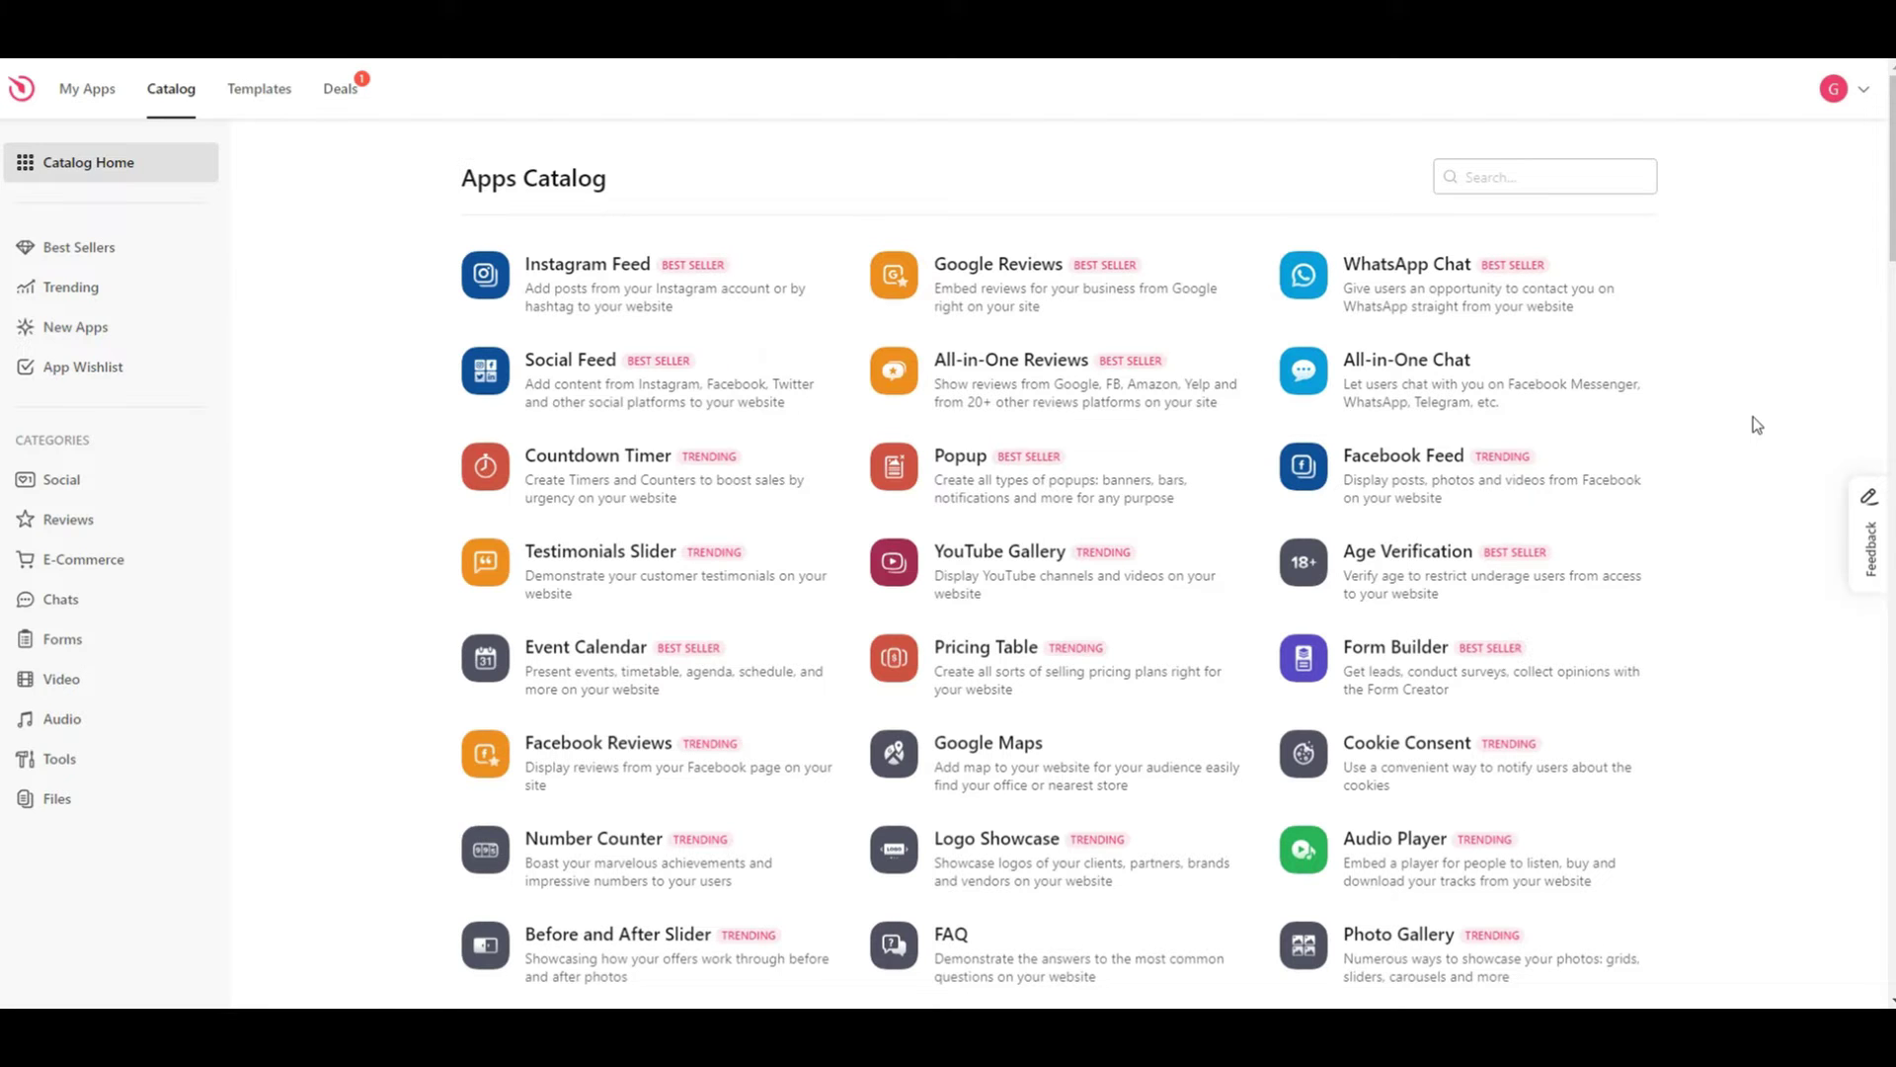
# Step: Search the apps catalog for 'whatsapp' and start a new WhatsApp Chat widget
pyautogui.click(1531, 172)
pyautogui.write('whats')
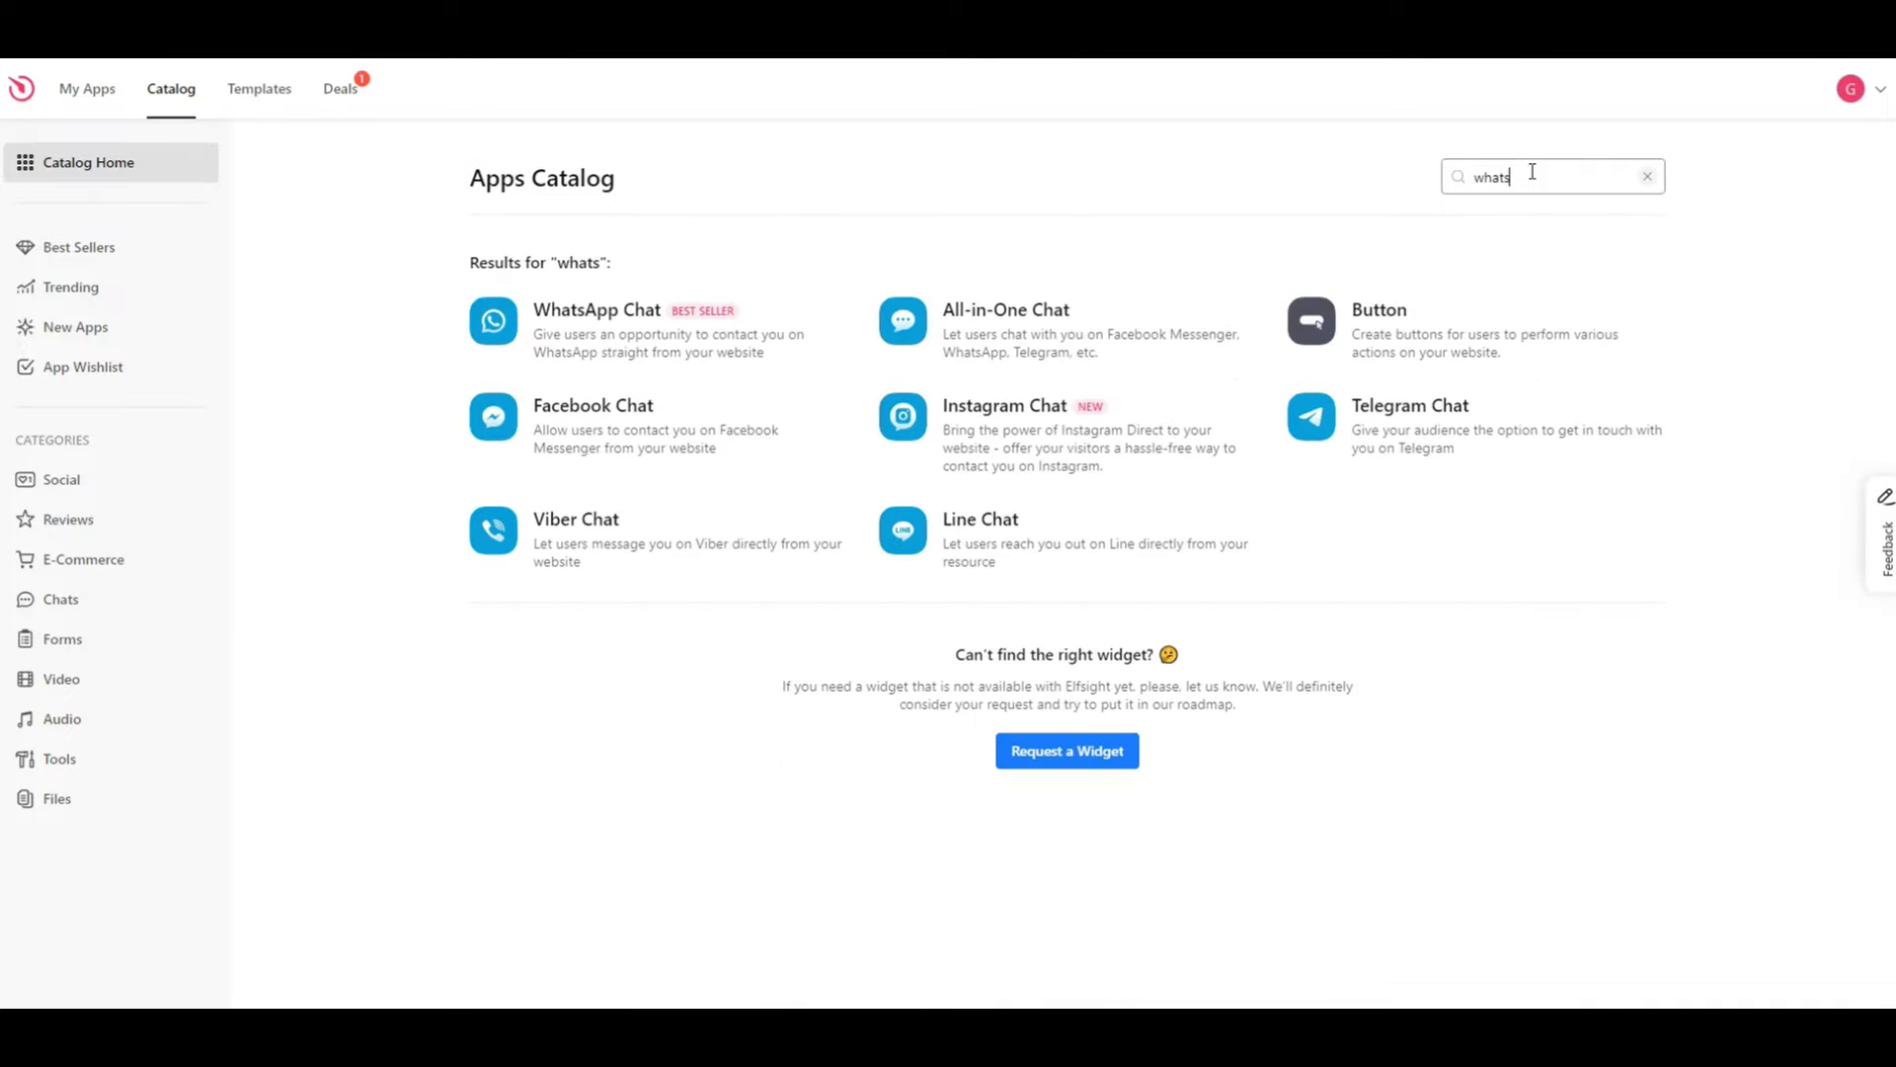
pyautogui.write('app')
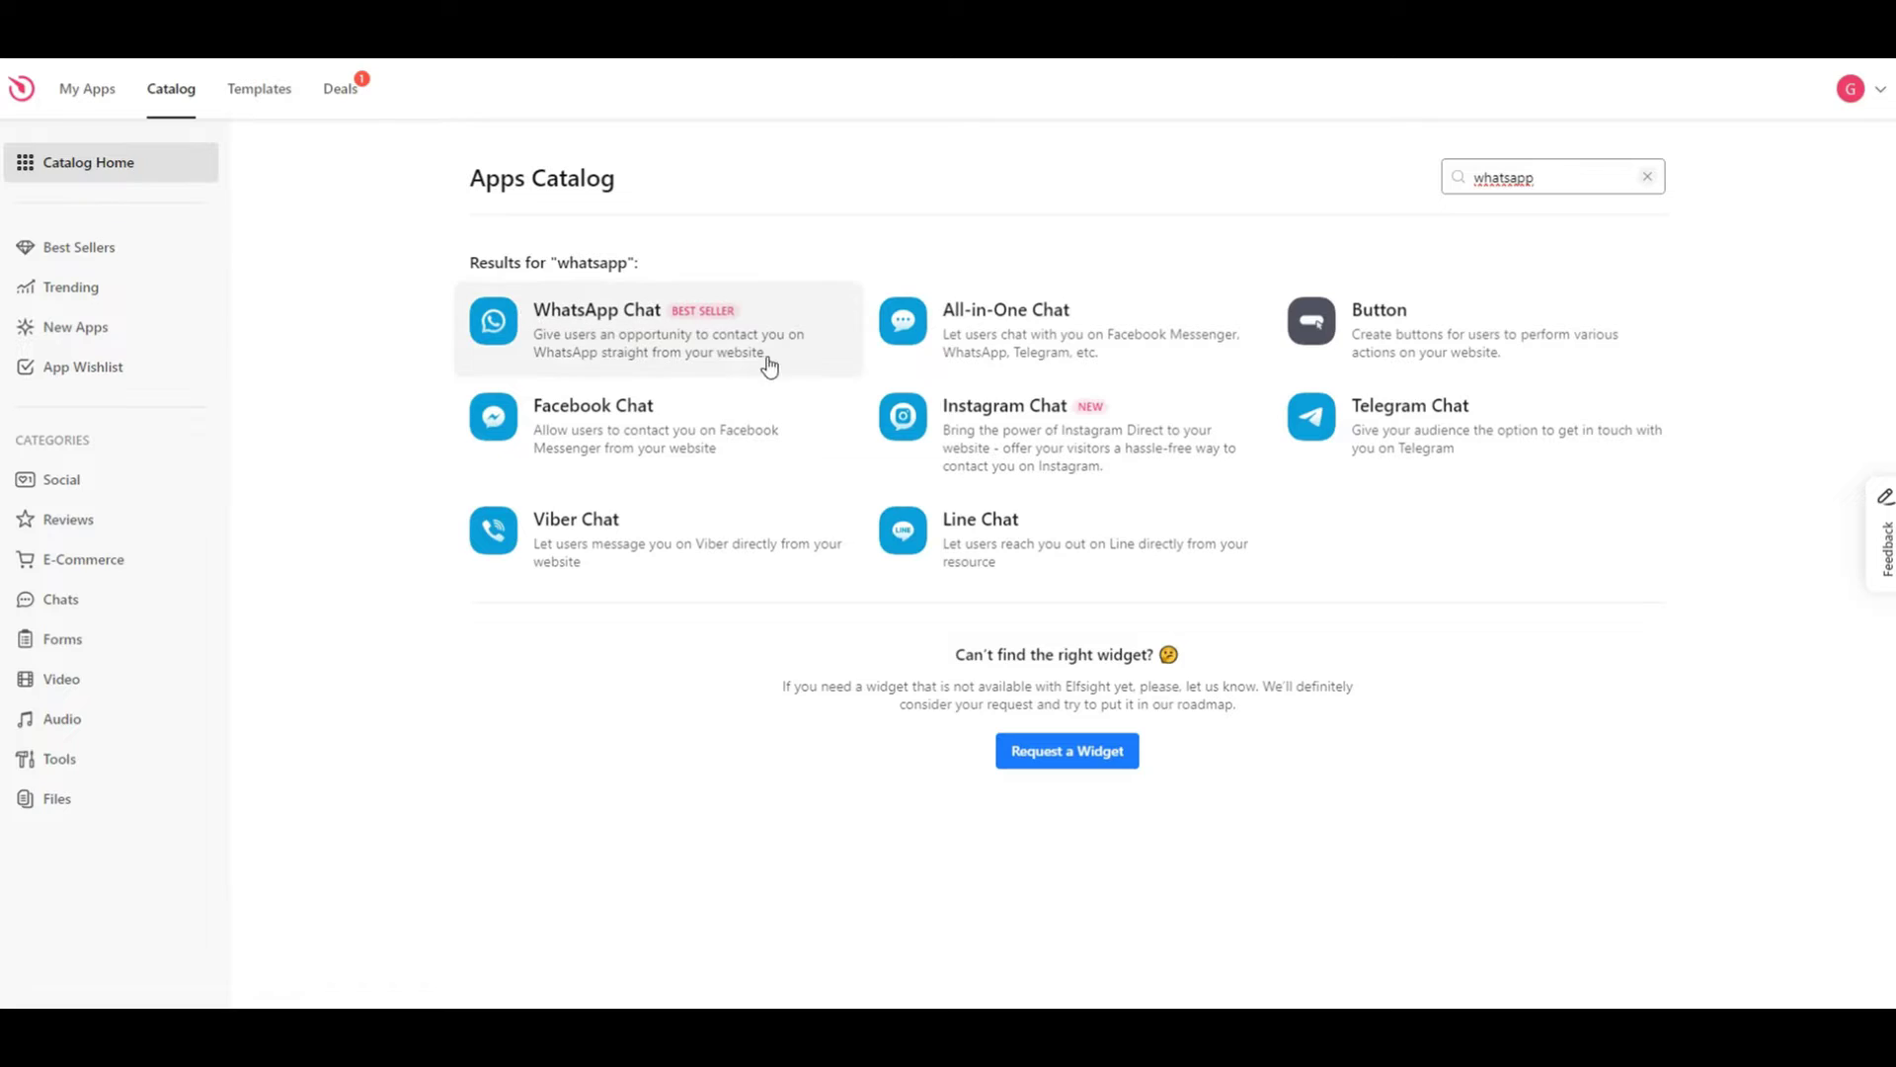
pyautogui.click(628, 333)
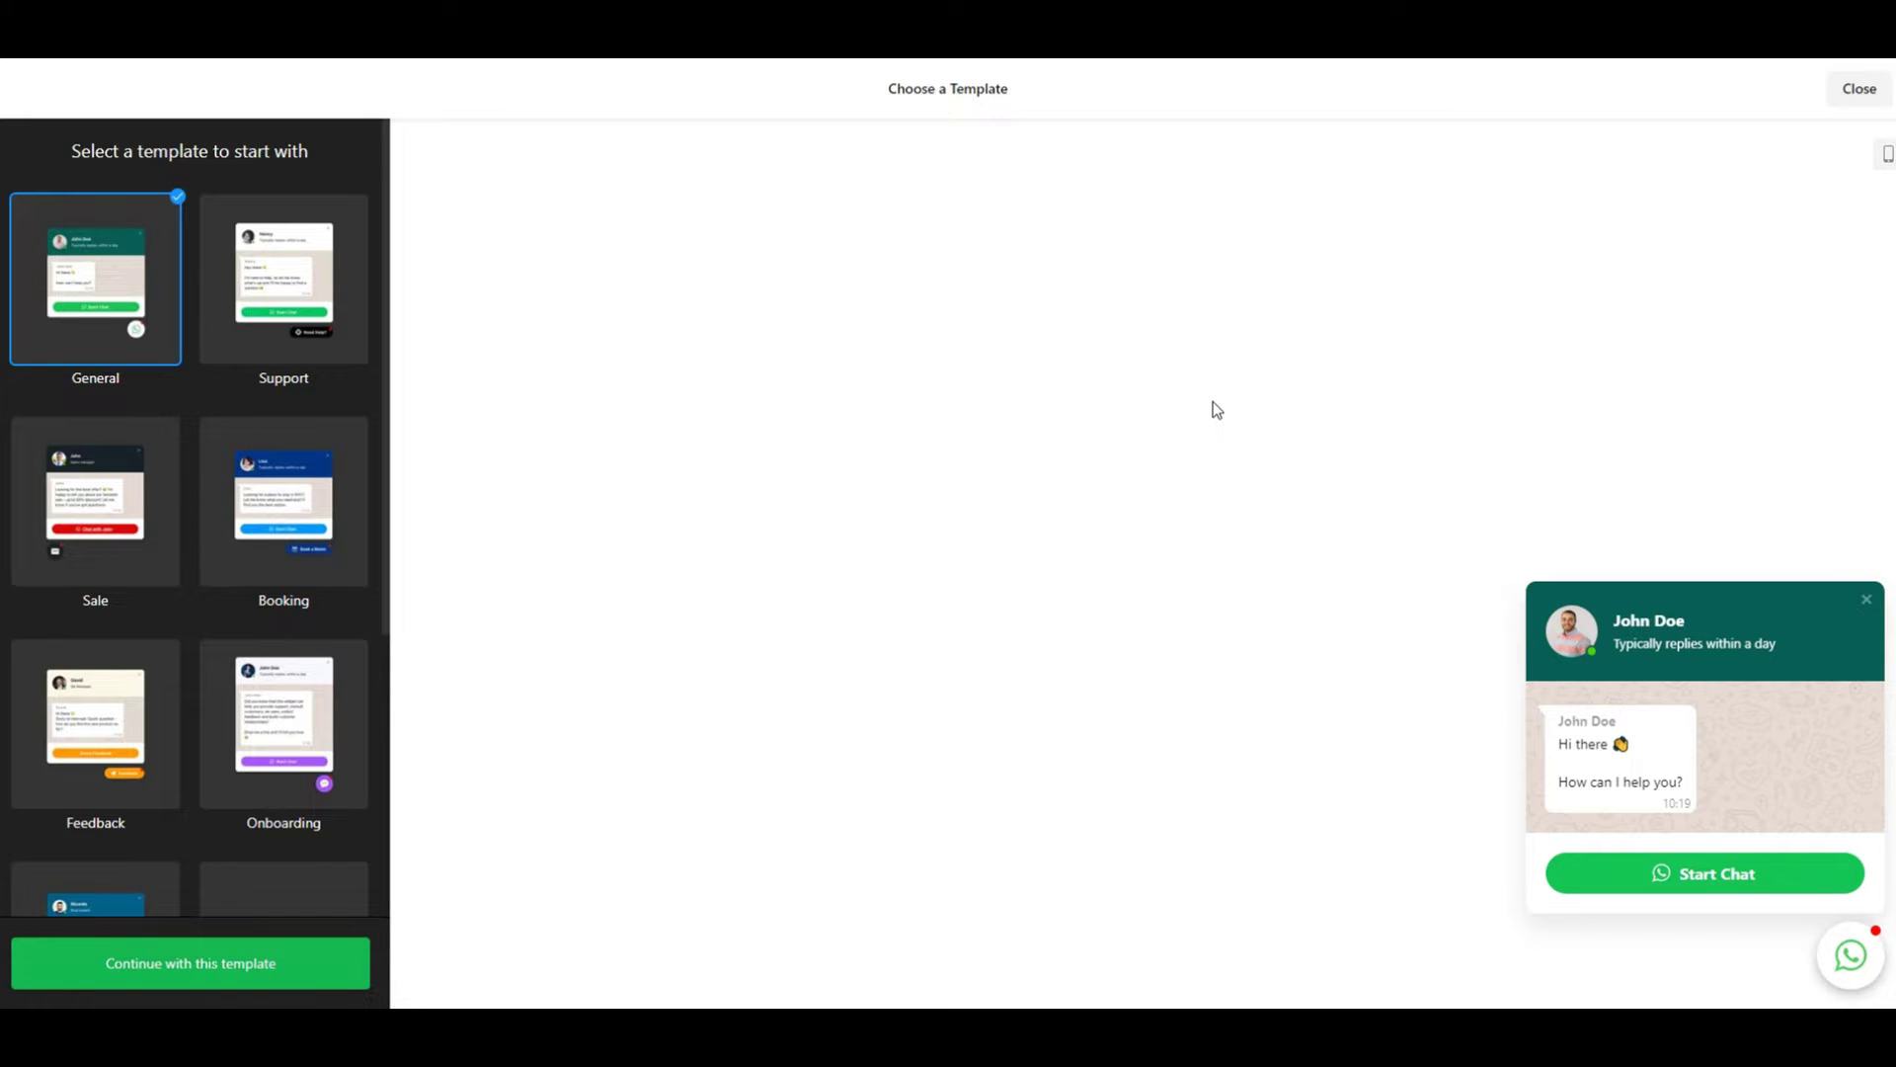
pyautogui.click(302, 280)
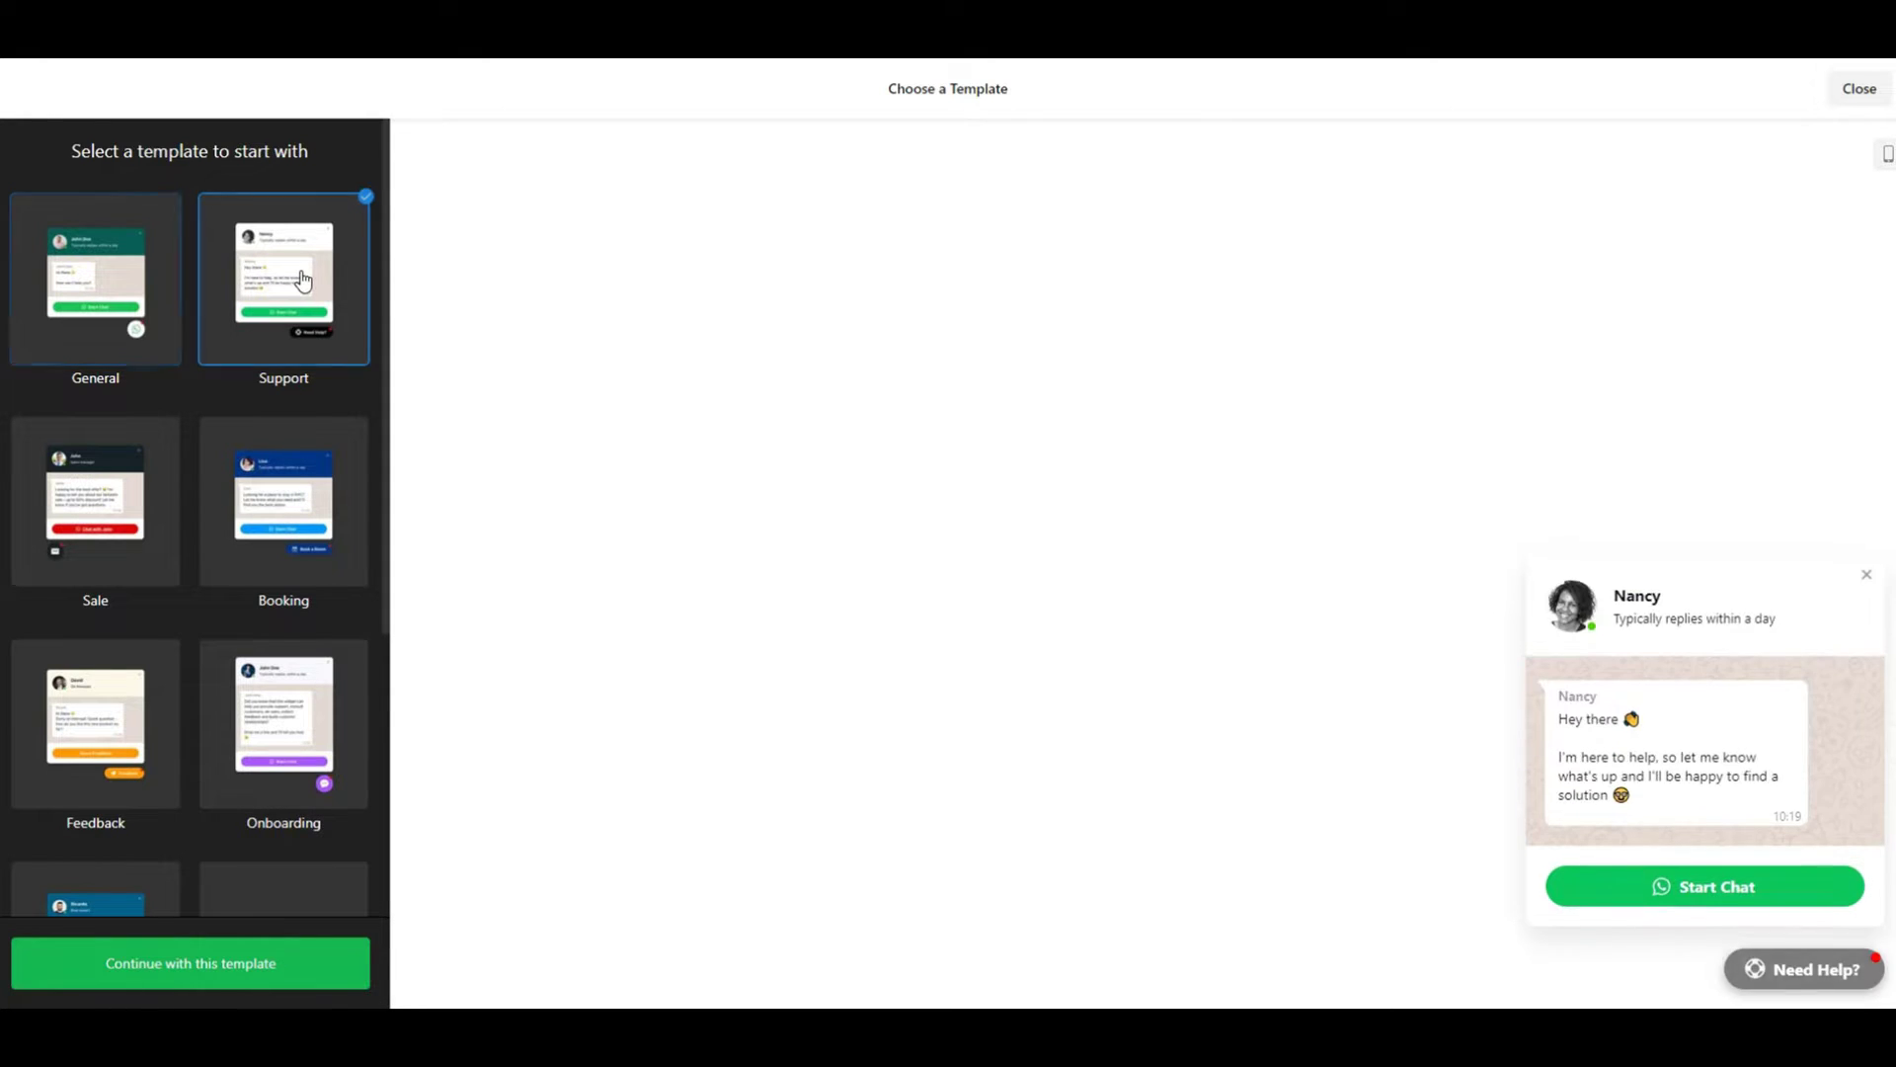
pyautogui.click(99, 467)
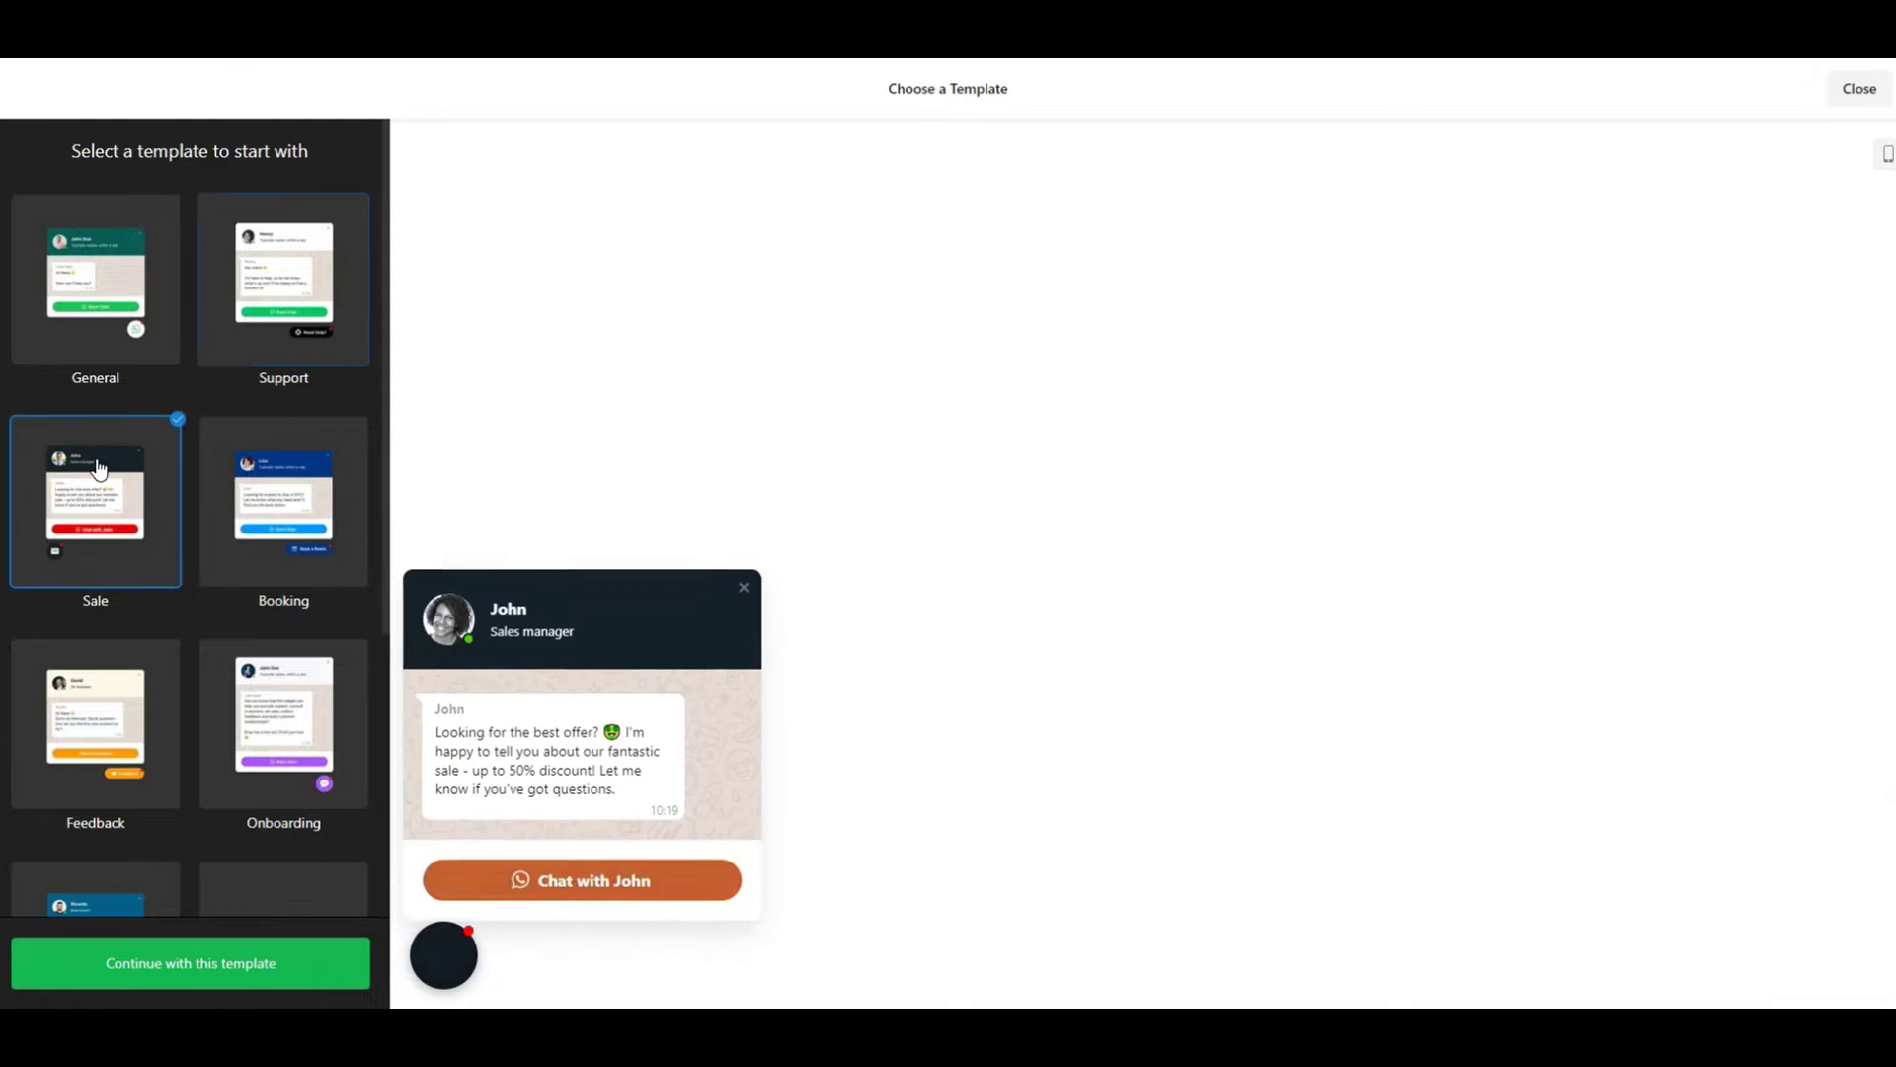
pyautogui.click(264, 507)
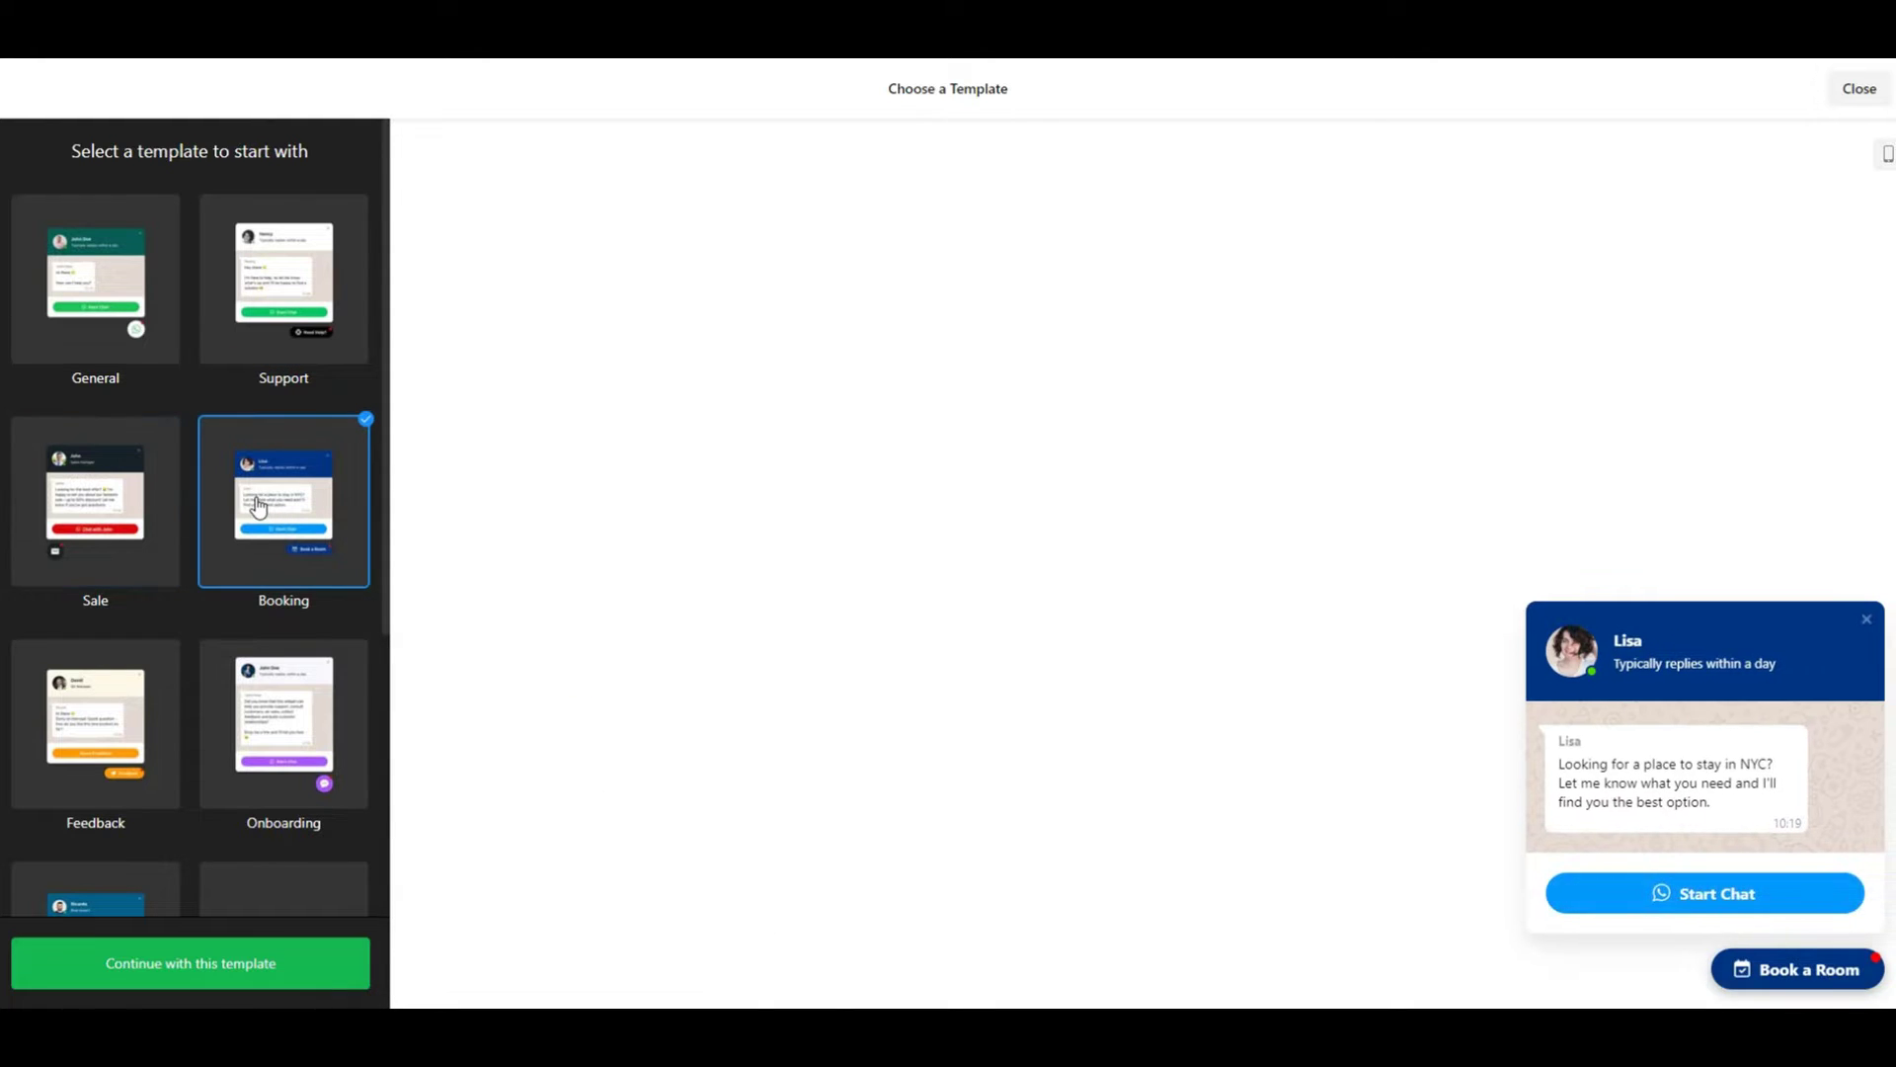
pyautogui.click(141, 706)
pyautogui.click(263, 704)
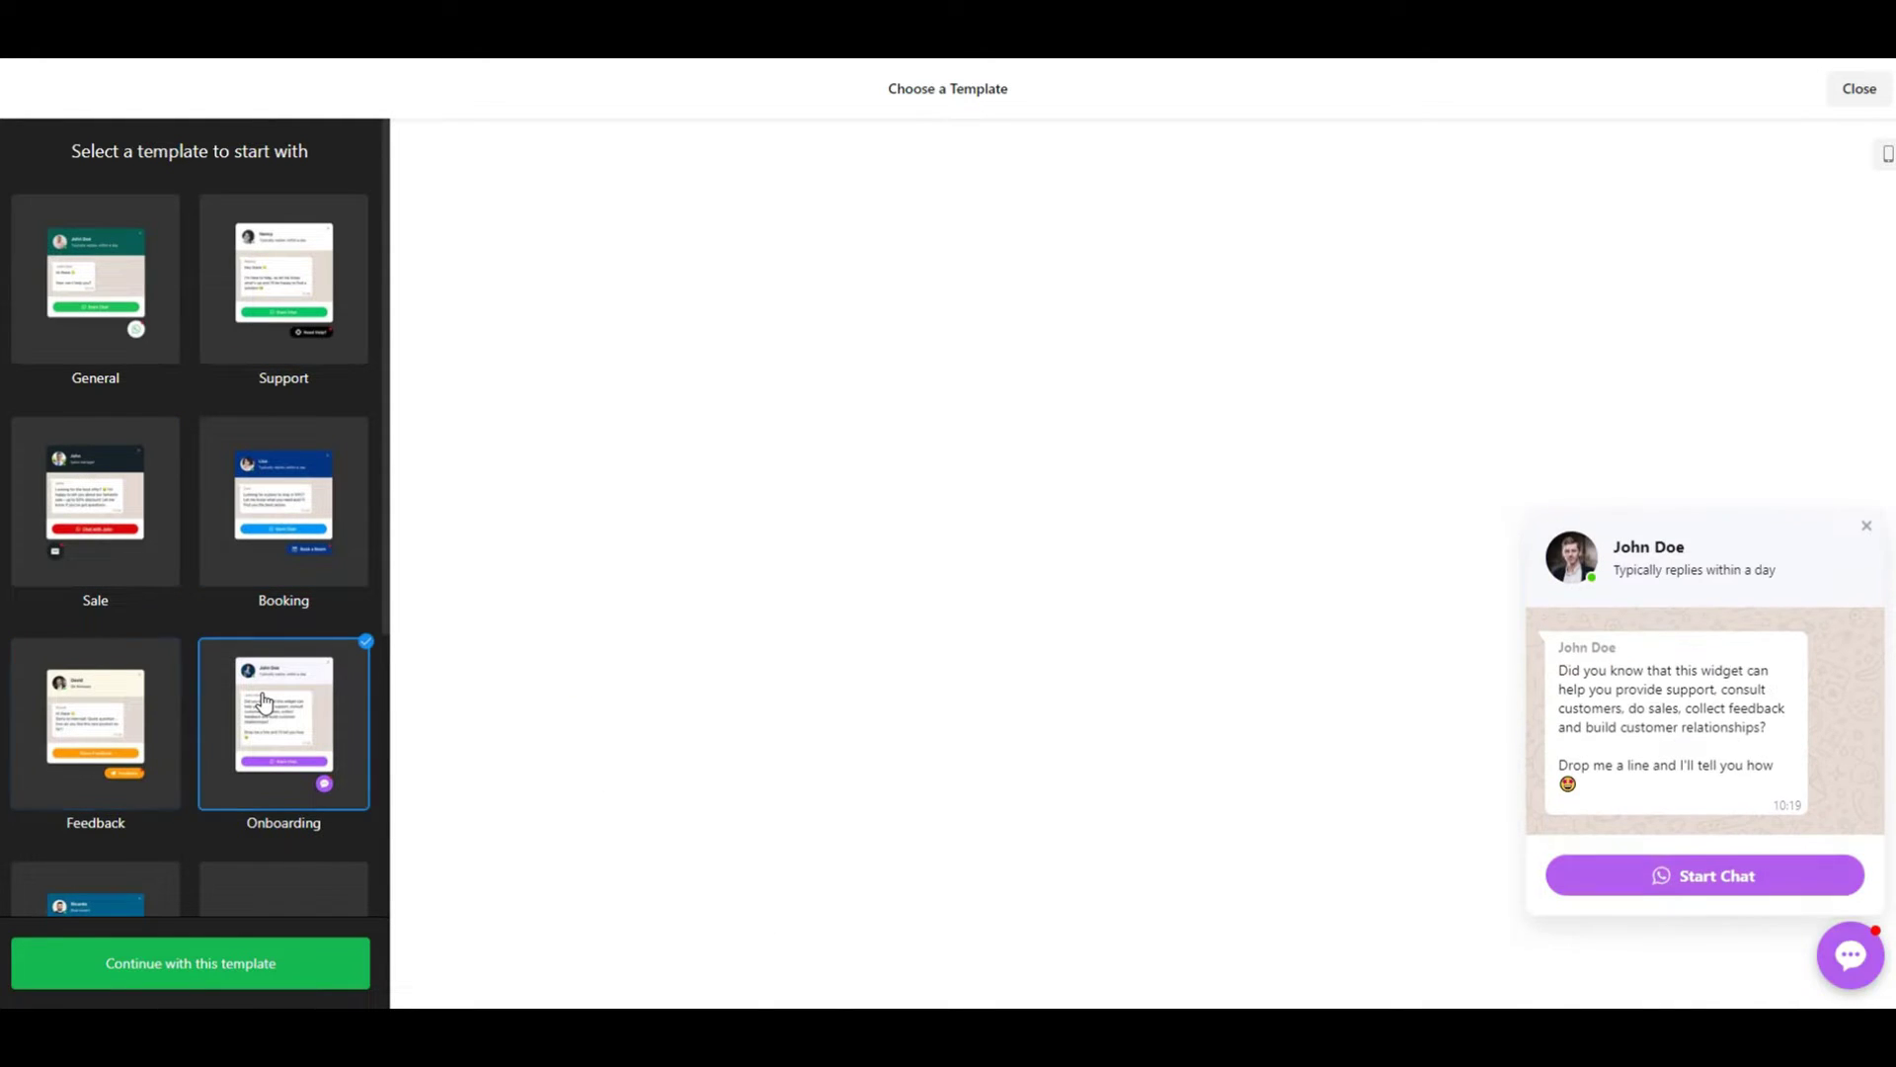
pyautogui.scroll(-2, 258, 706)
pyautogui.click(140, 756)
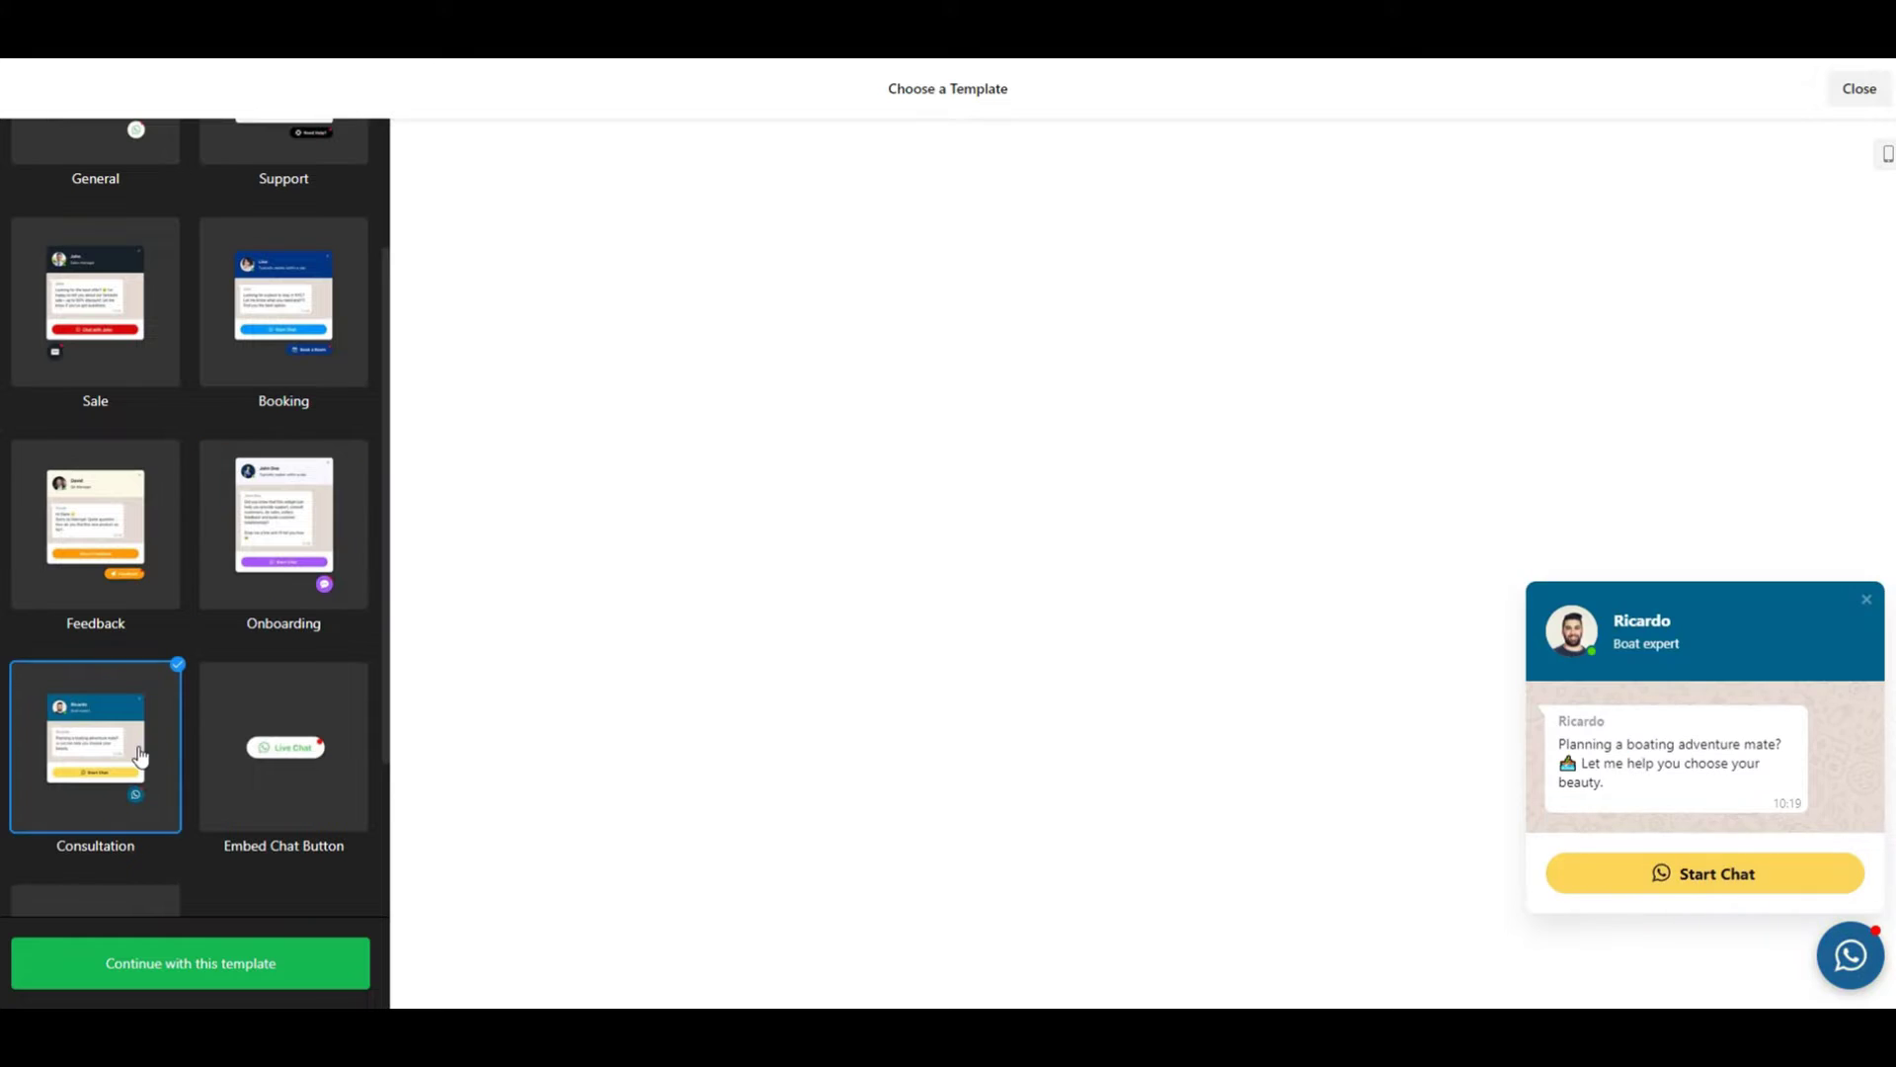
pyautogui.click(303, 749)
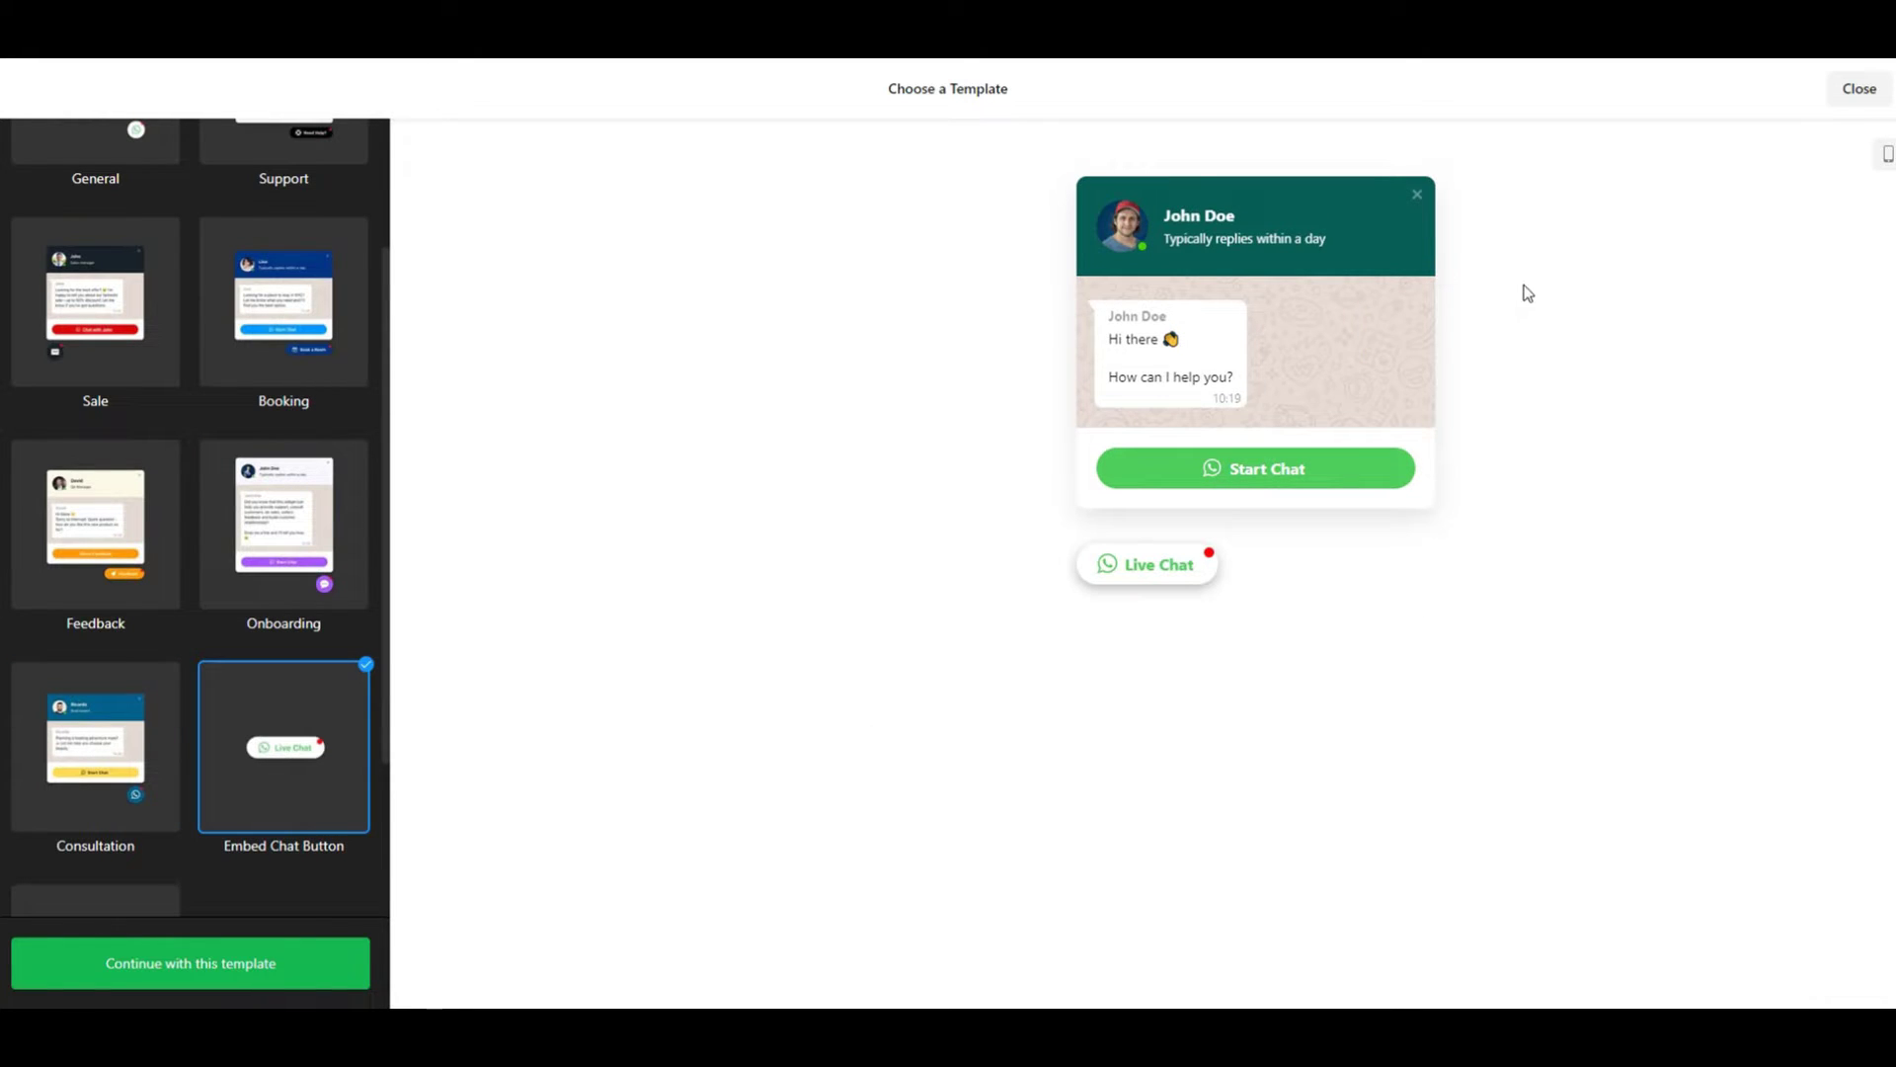
pyautogui.click(1419, 195)
pyautogui.click(1166, 566)
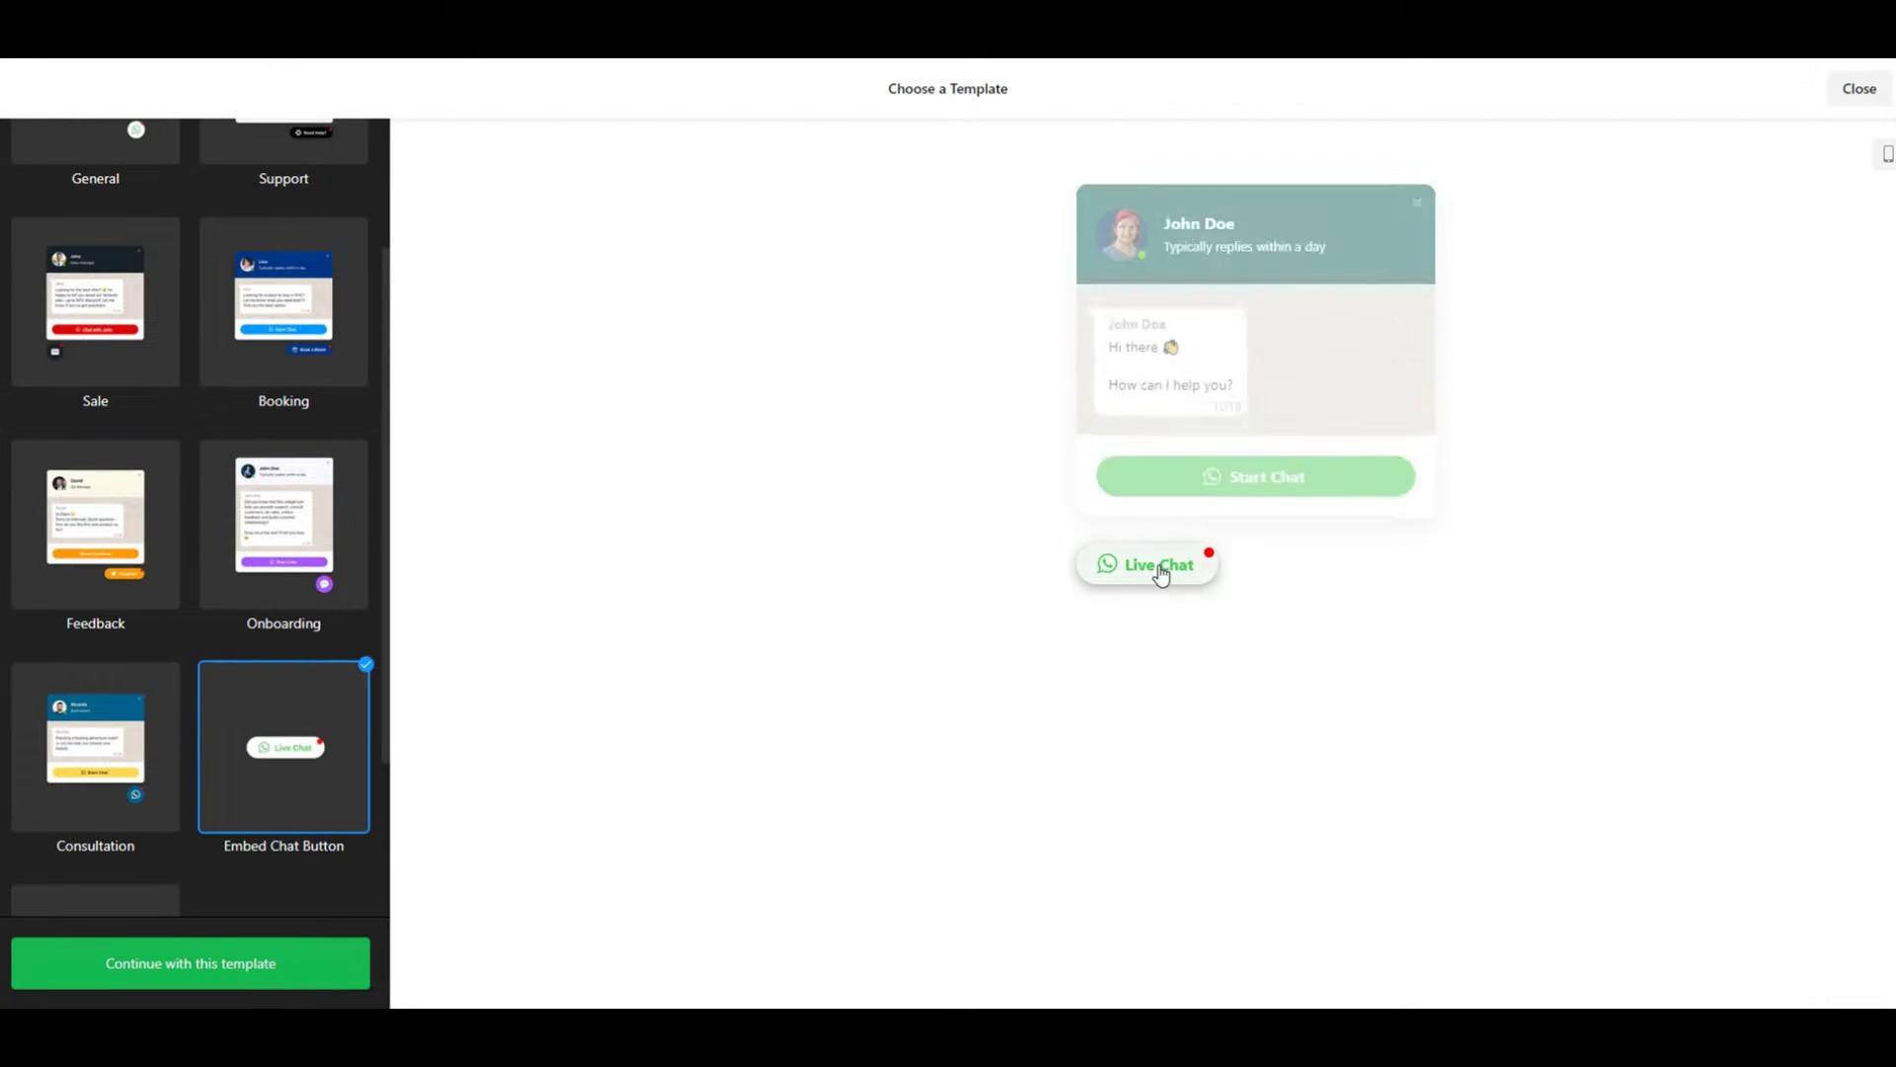
pyautogui.click(1419, 197)
pyautogui.scroll(-2, 106, 790)
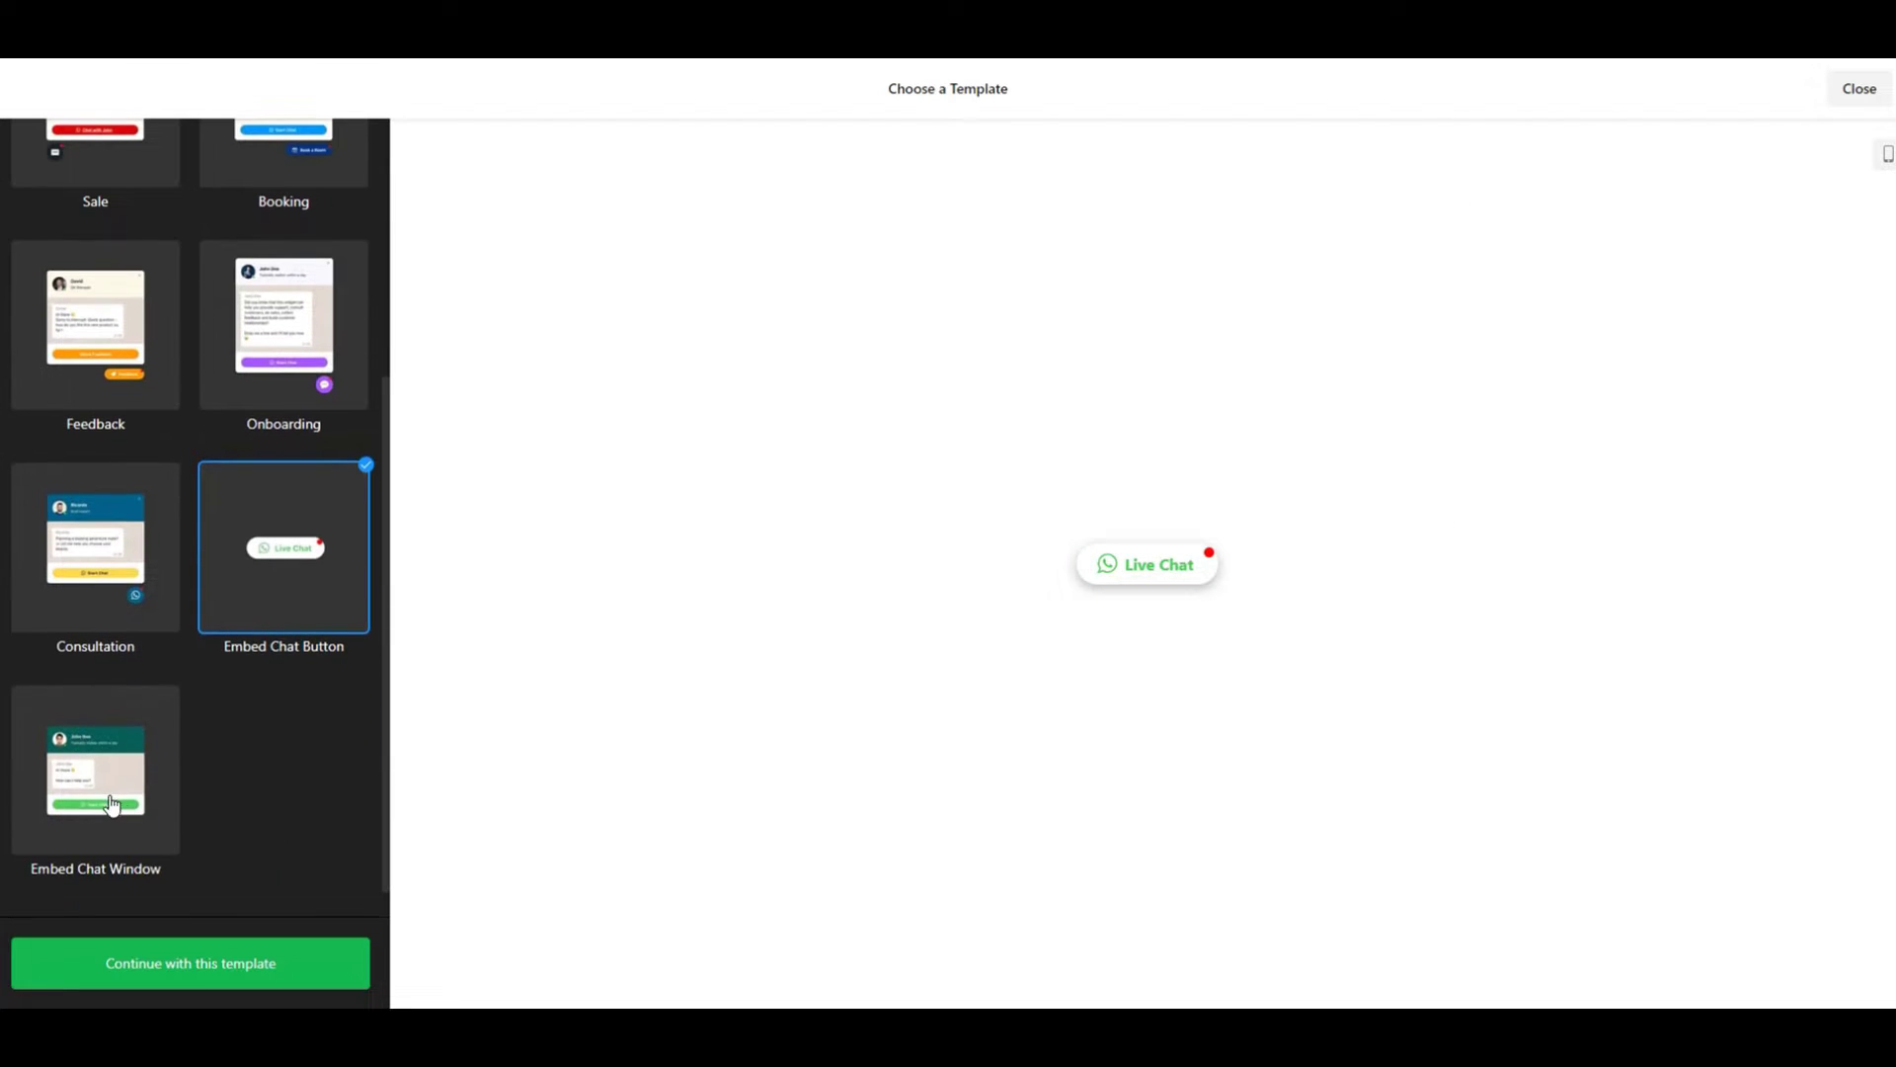
pyautogui.click(109, 800)
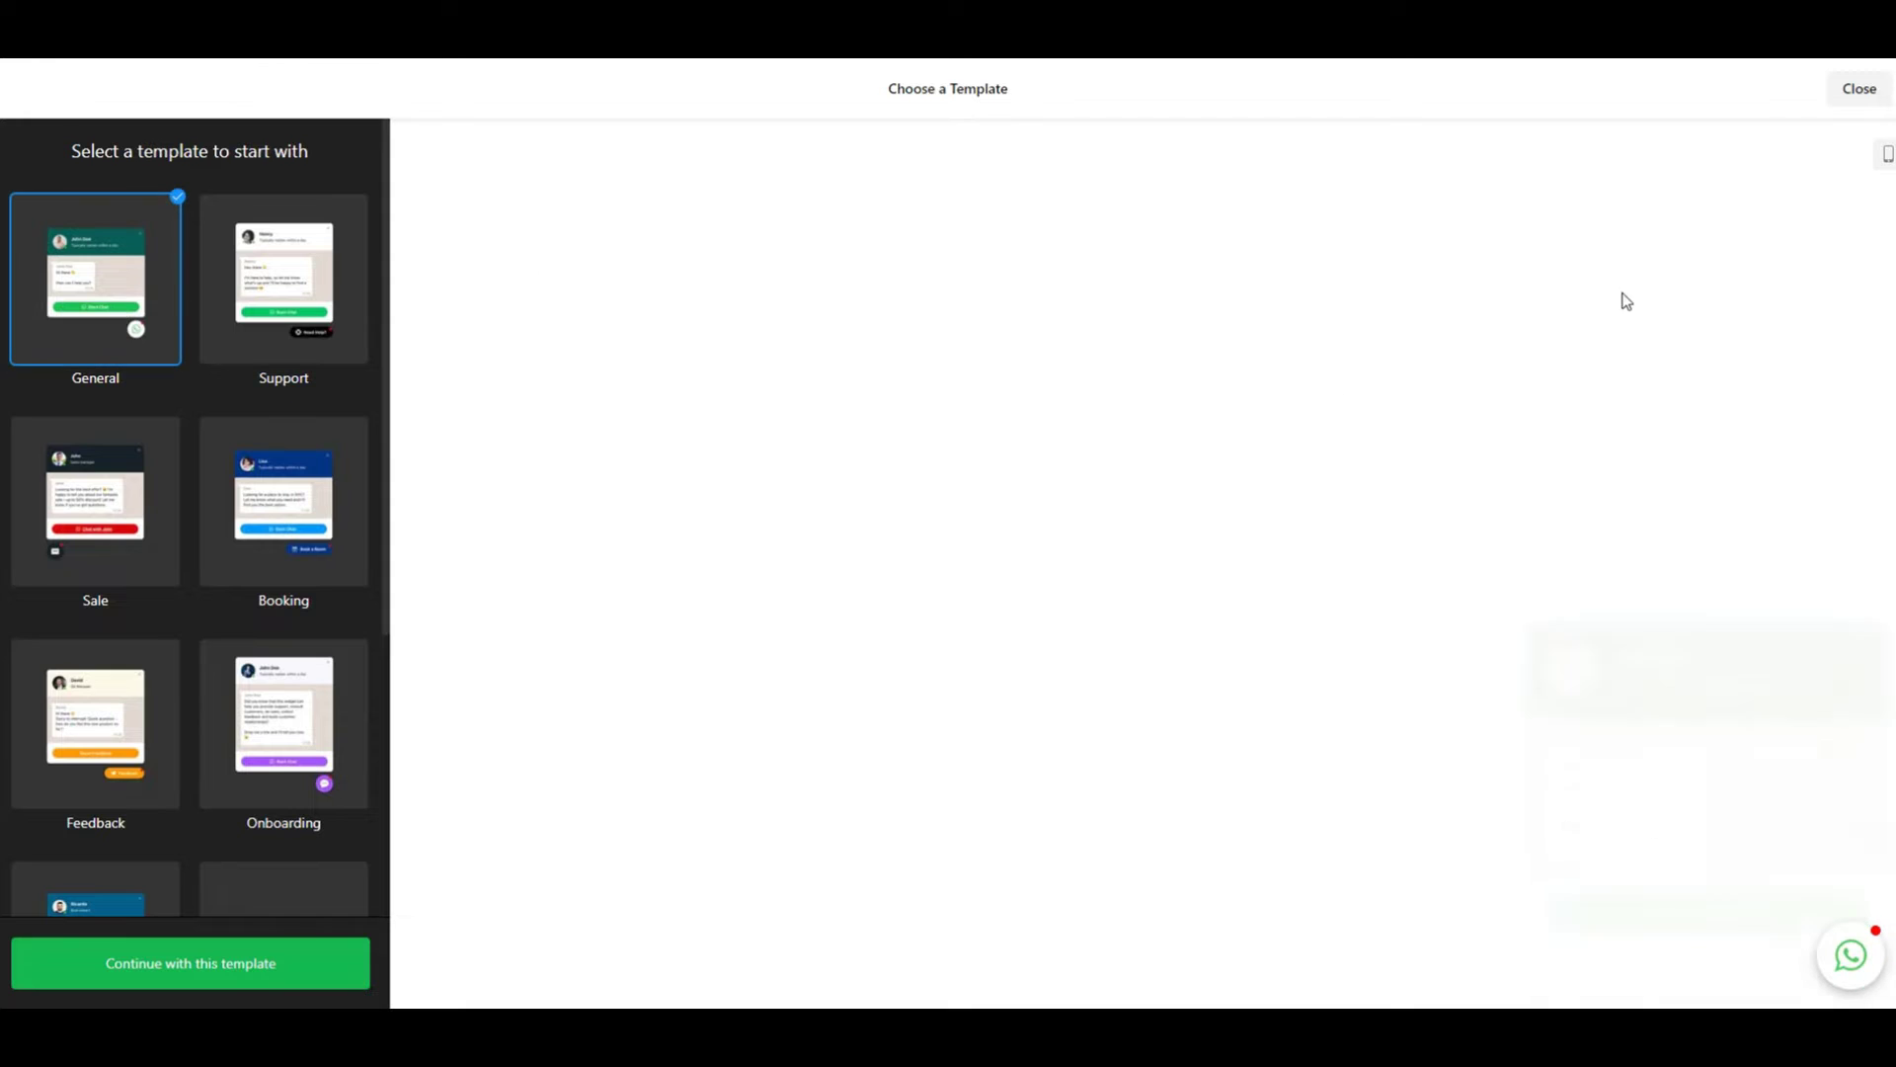
pyautogui.click(1887, 158)
pyautogui.click(1280, 913)
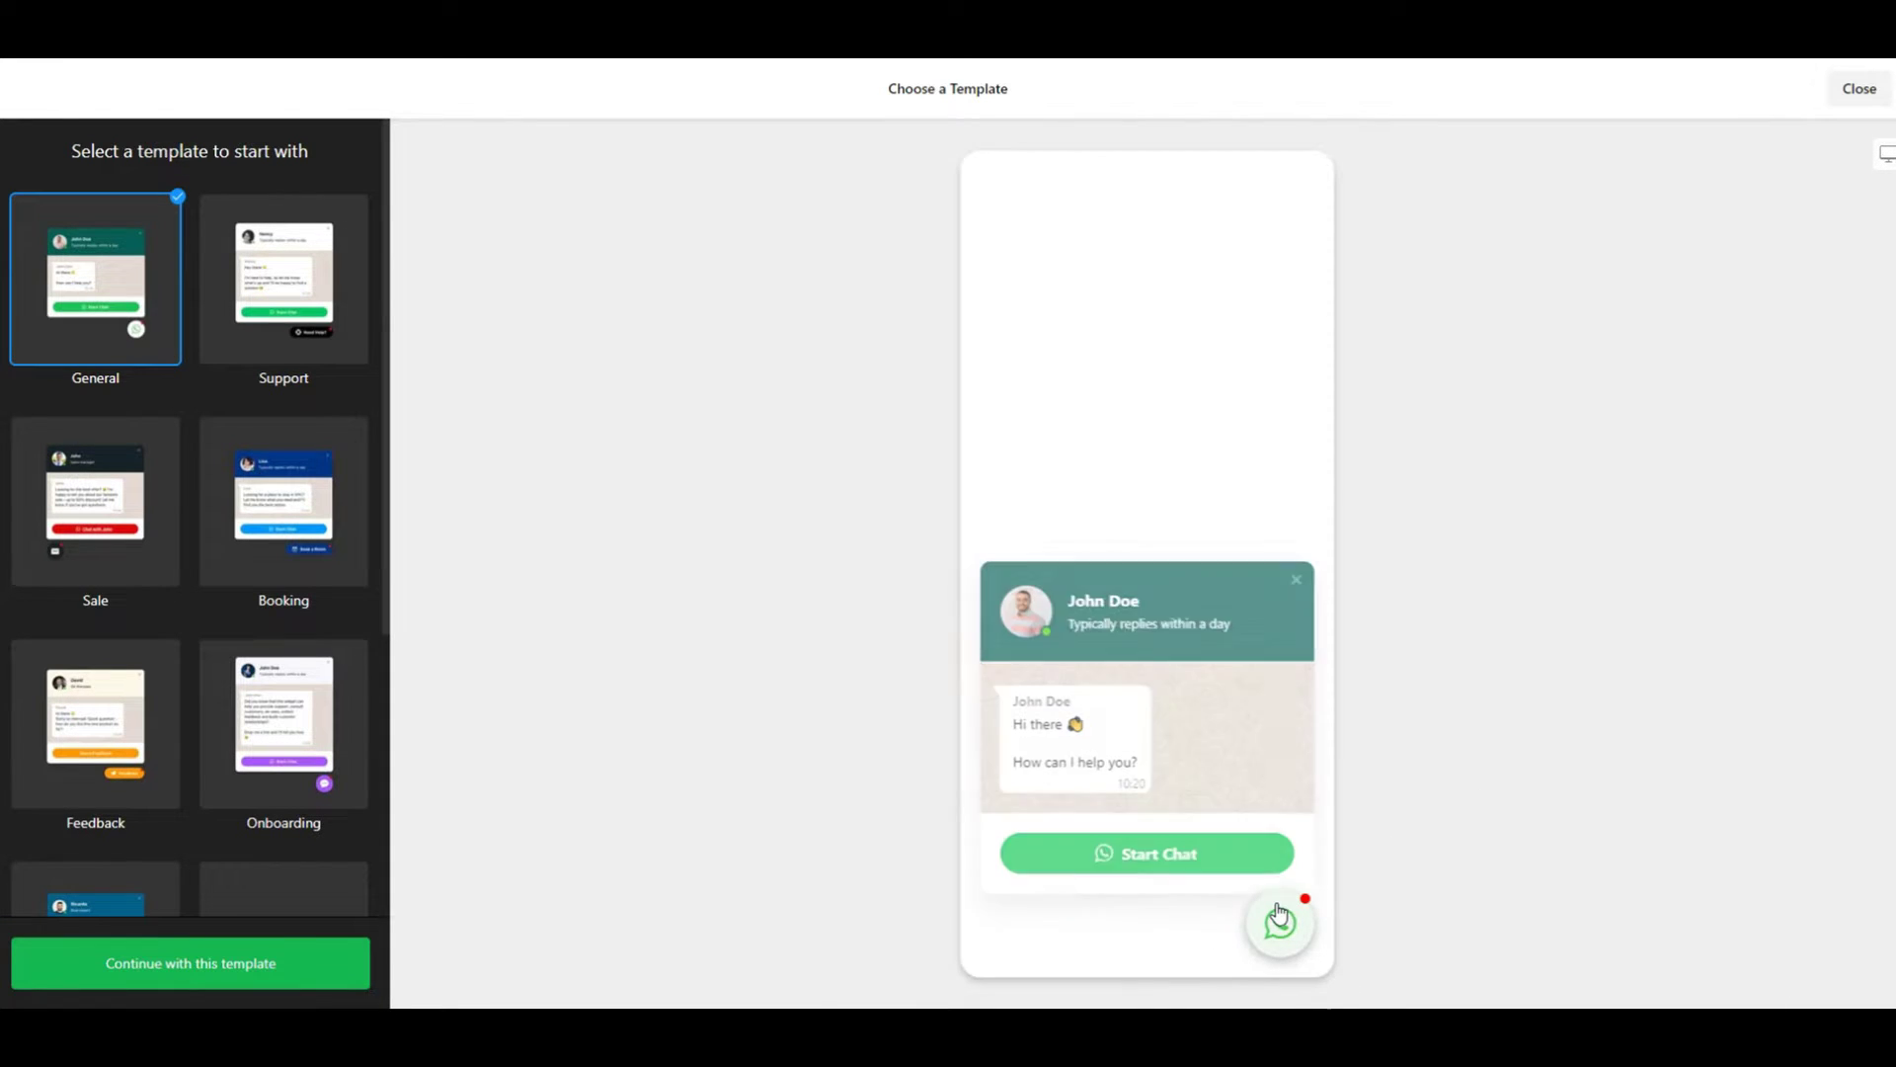
pyautogui.click(1280, 914)
pyautogui.click(262, 247)
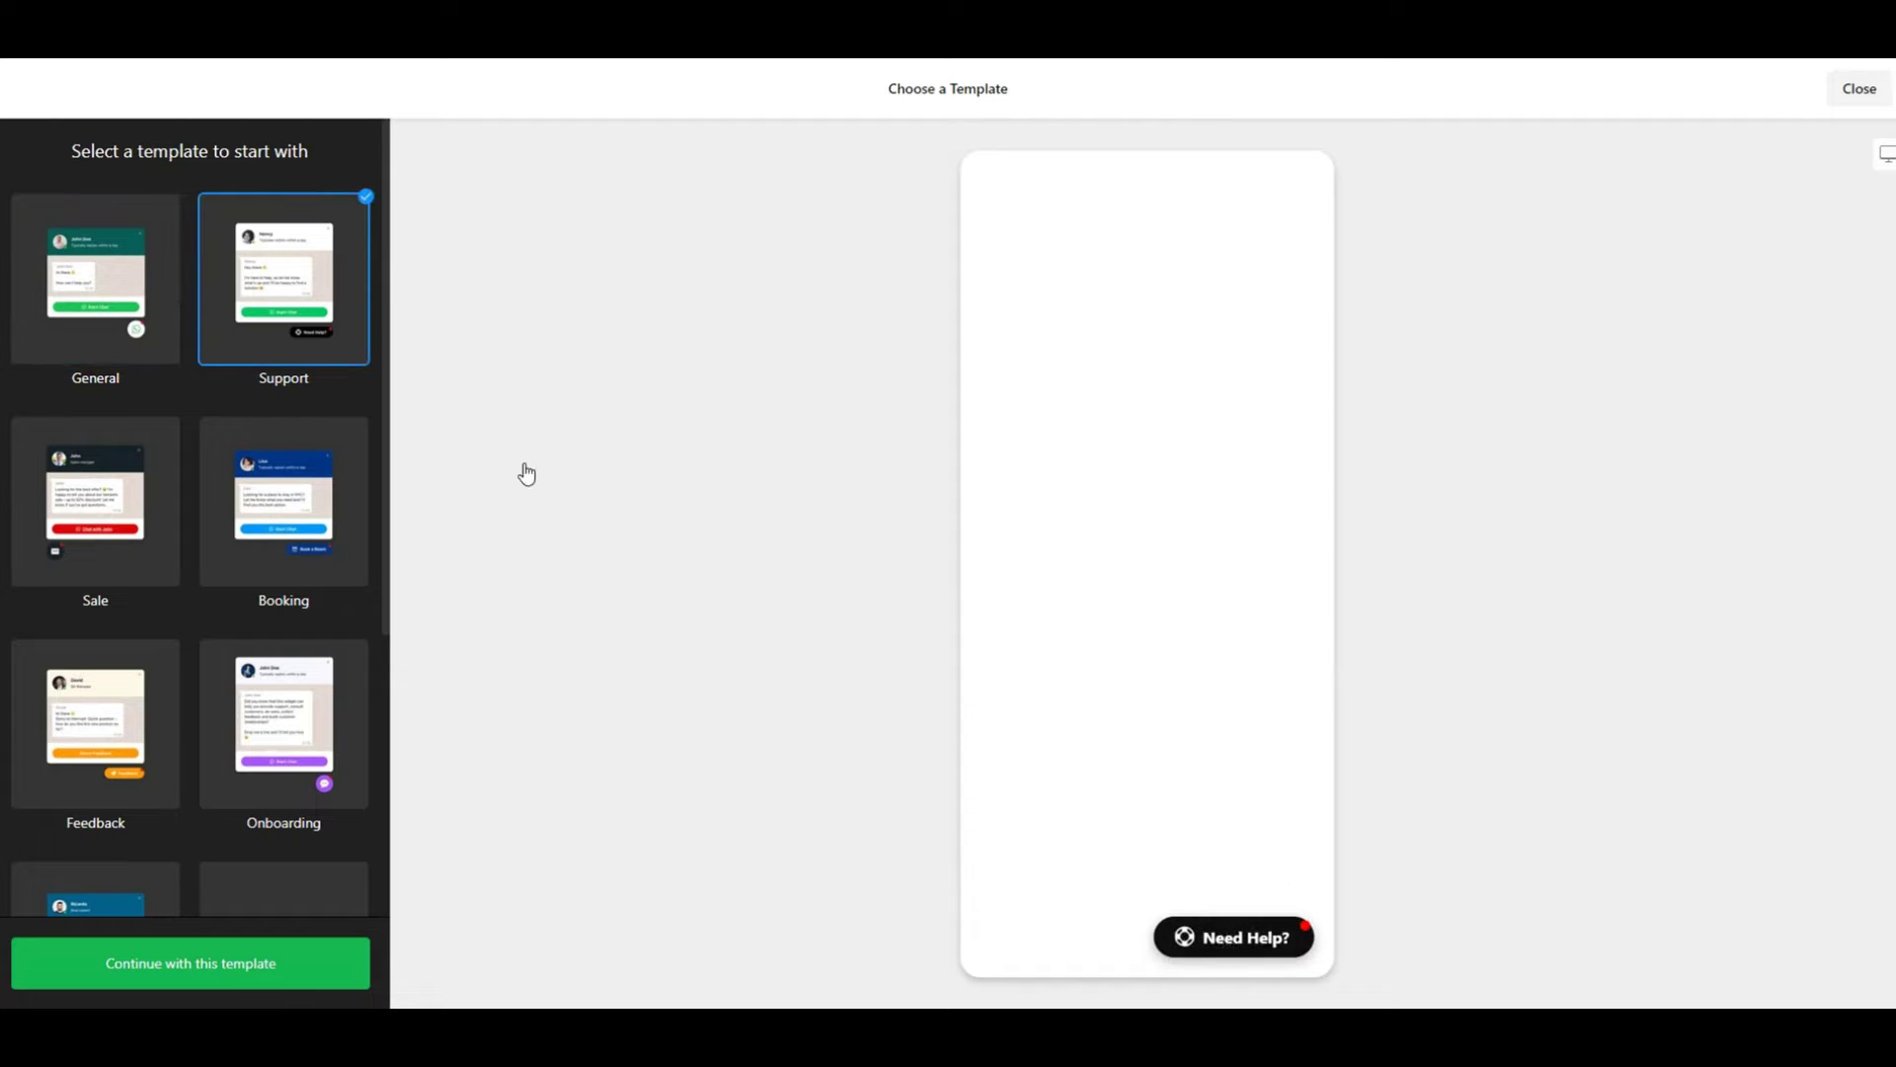
pyautogui.click(1219, 940)
pyautogui.click(1219, 940)
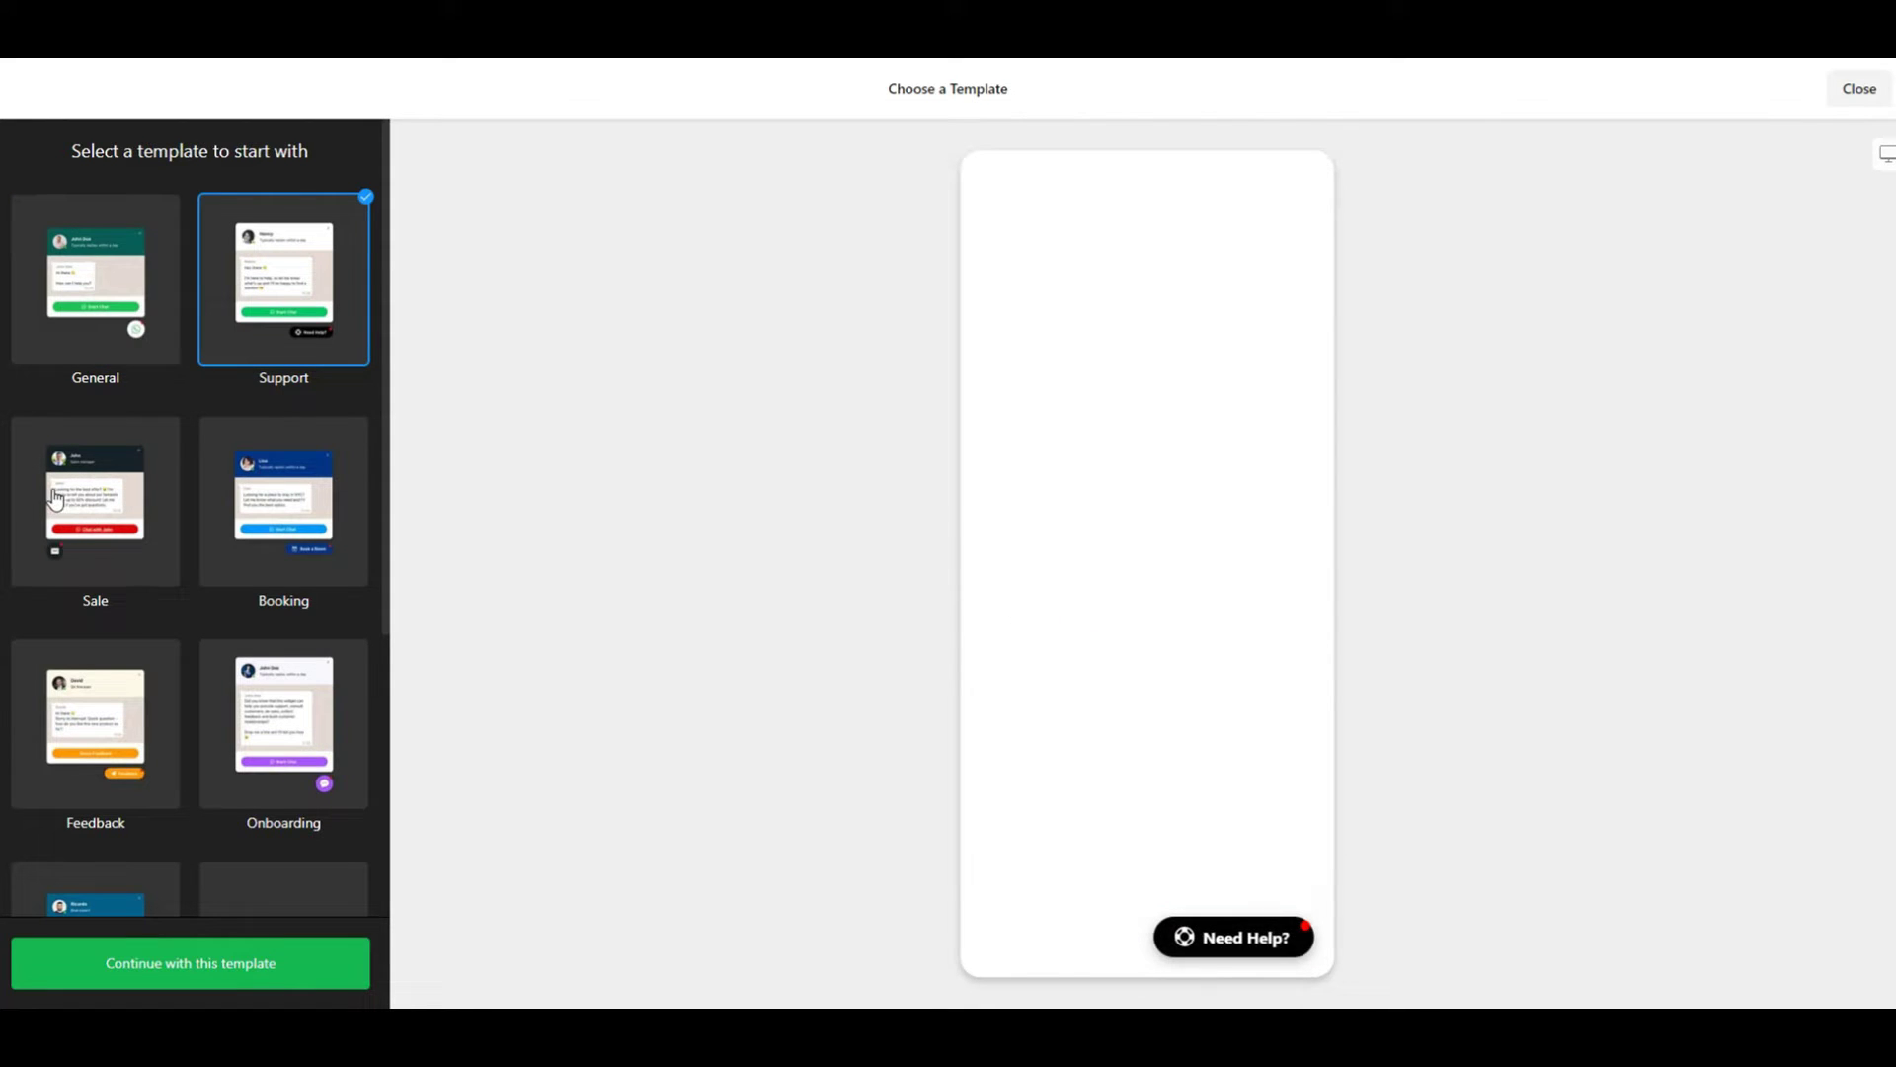
pyautogui.click(148, 577)
pyautogui.click(1023, 931)
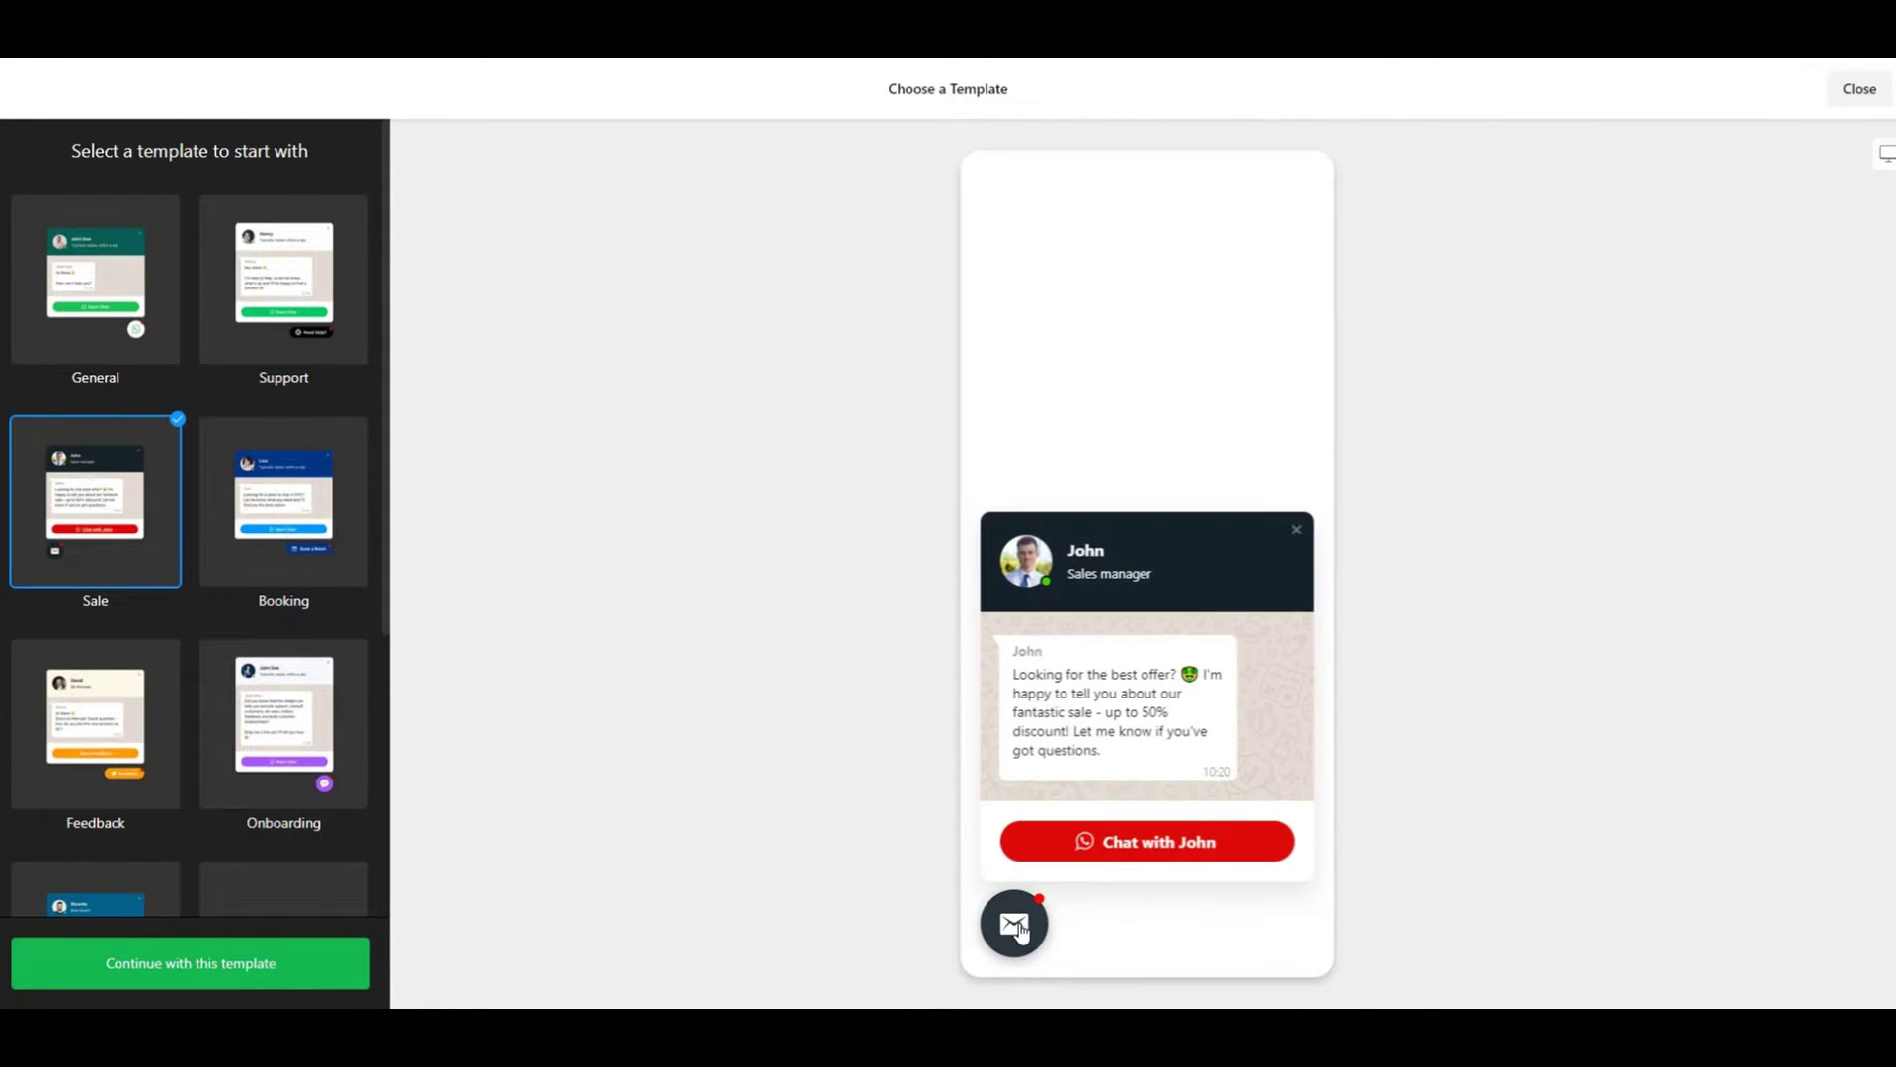
pyautogui.click(1023, 931)
pyautogui.click(298, 487)
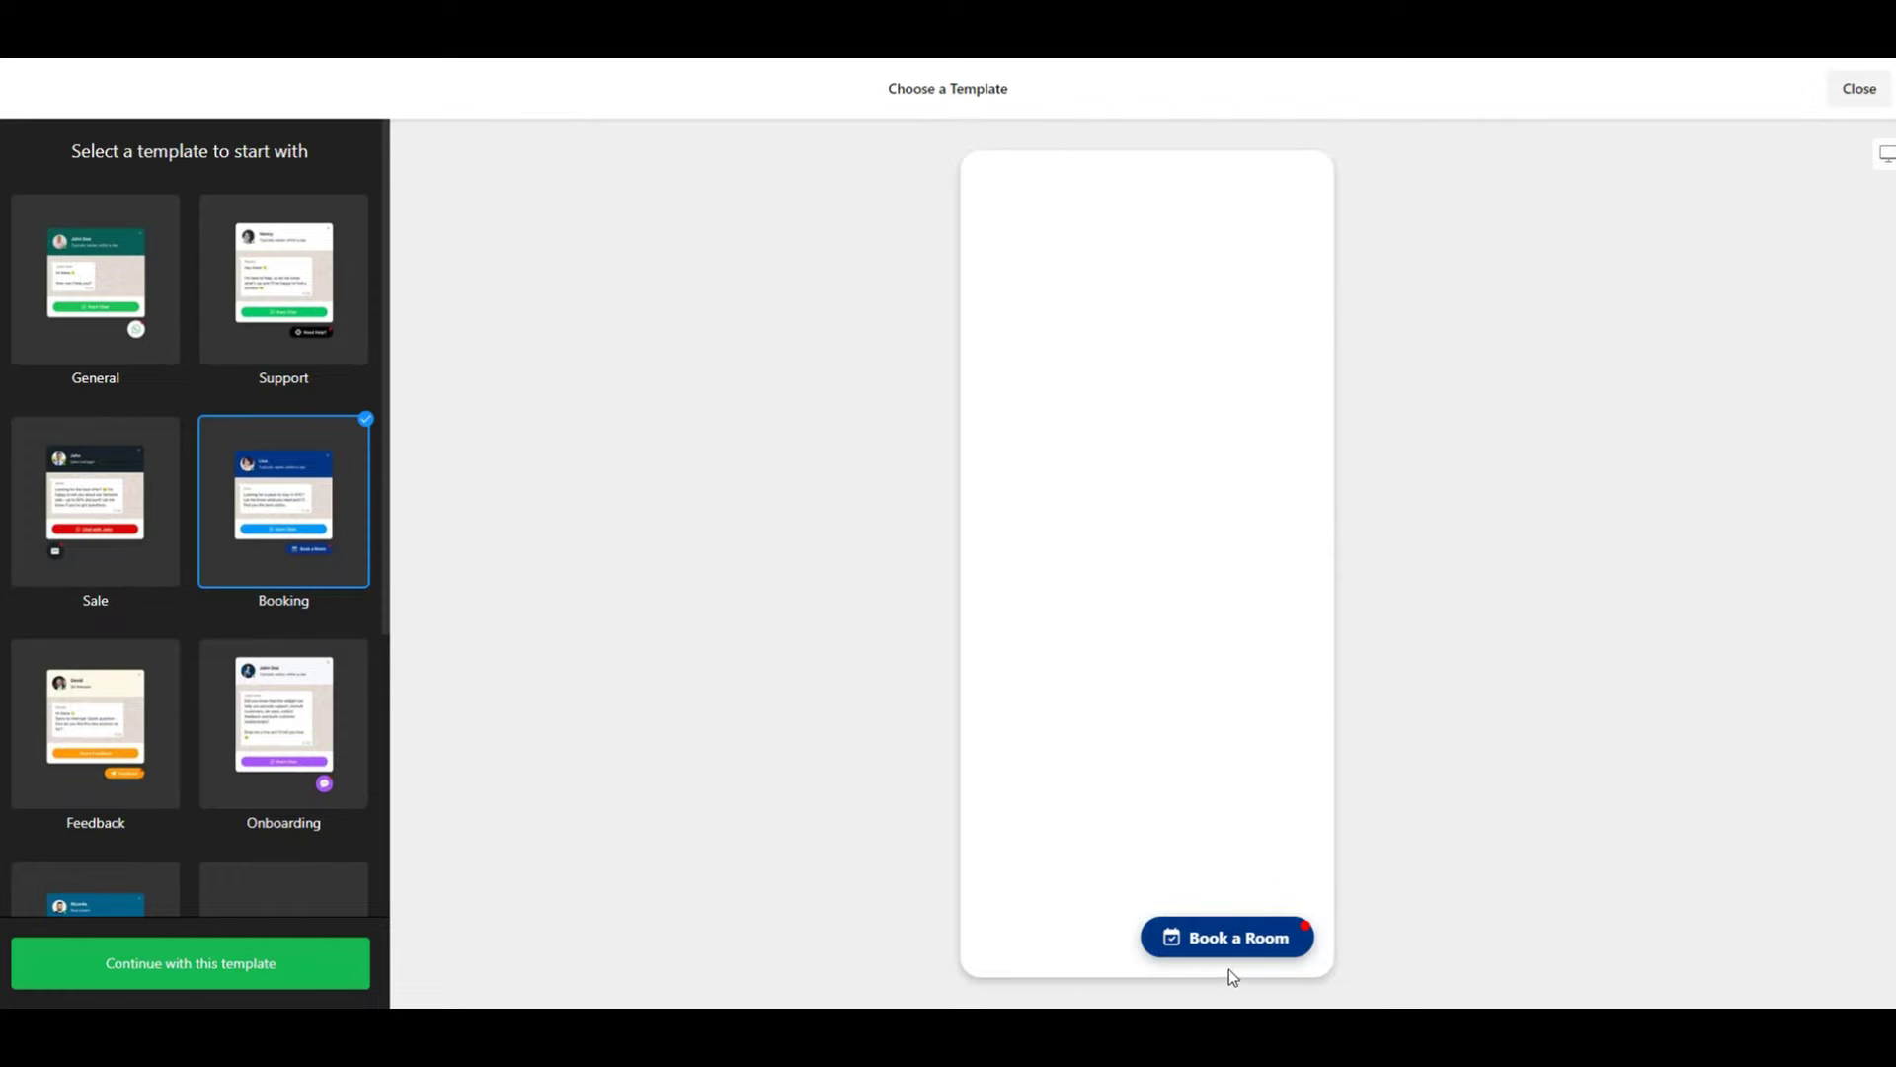
pyautogui.click(1247, 943)
pyautogui.click(1246, 943)
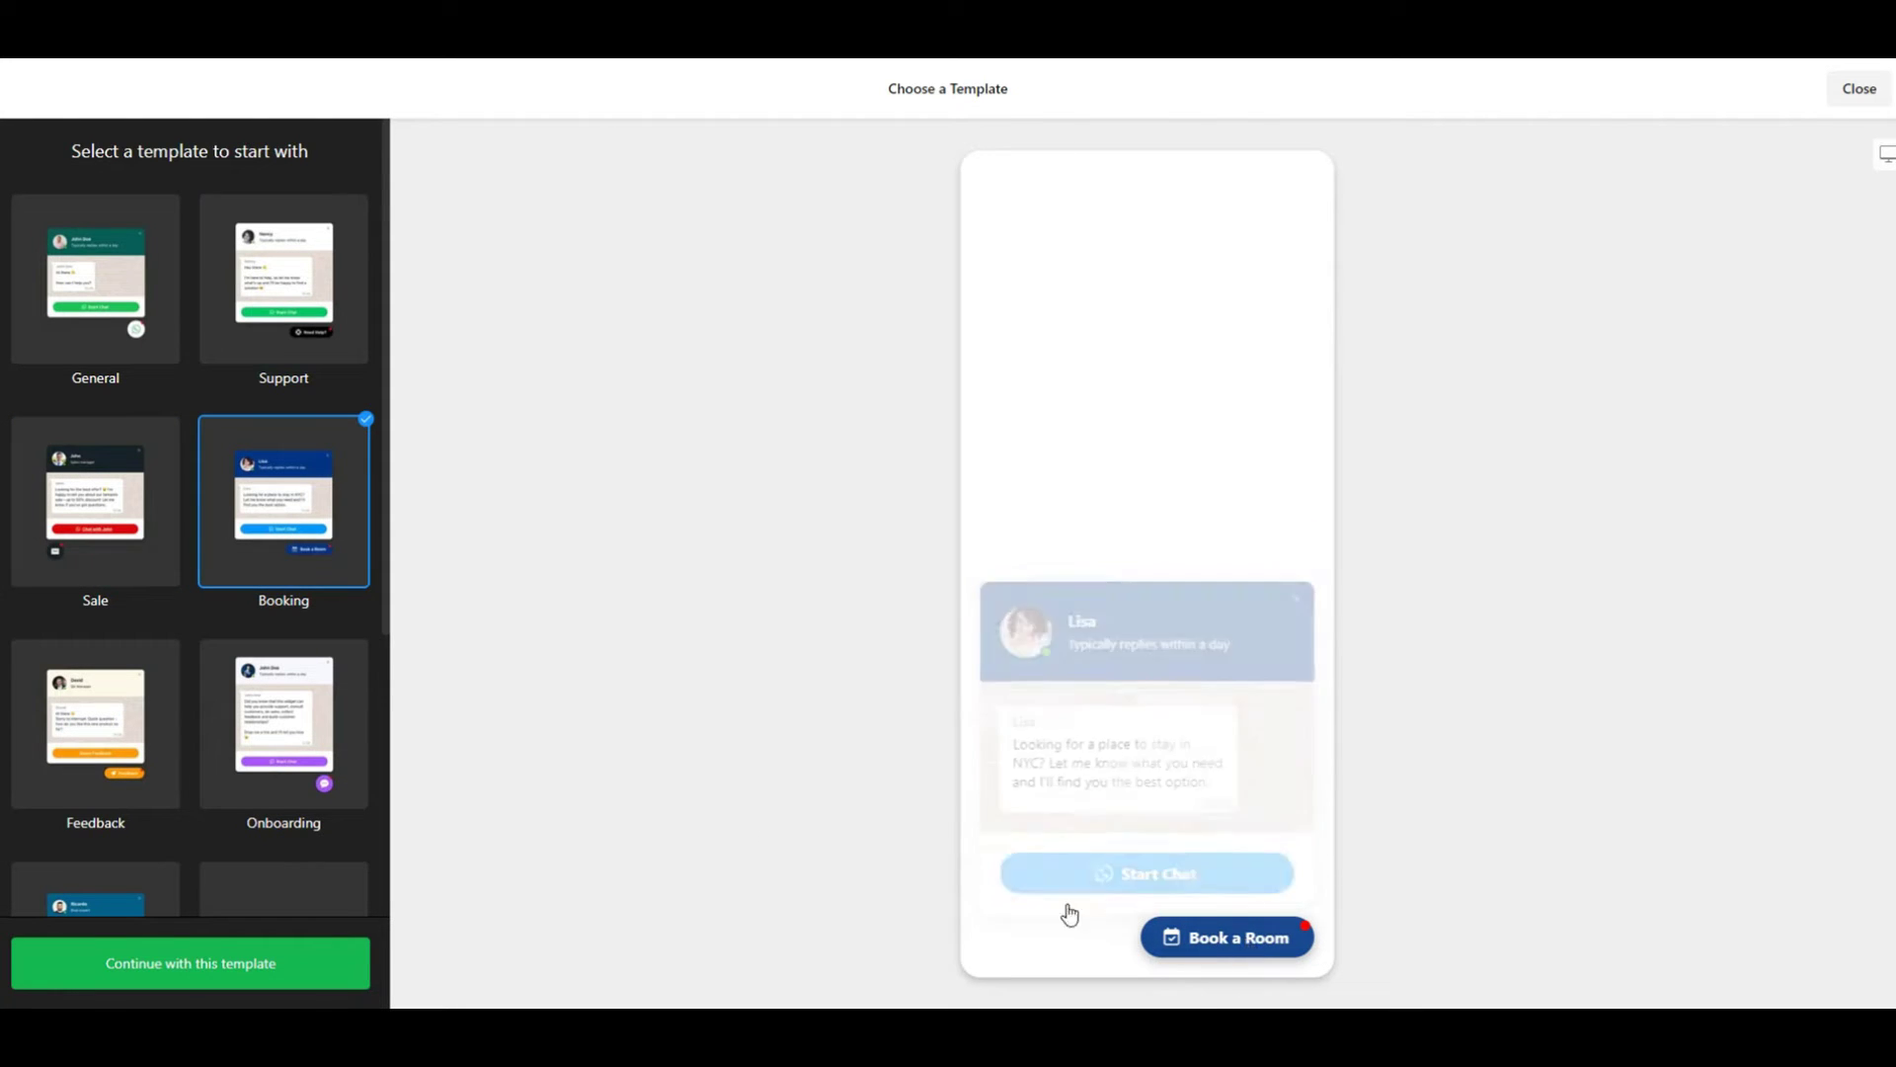
pyautogui.click(139, 751)
pyautogui.click(1217, 946)
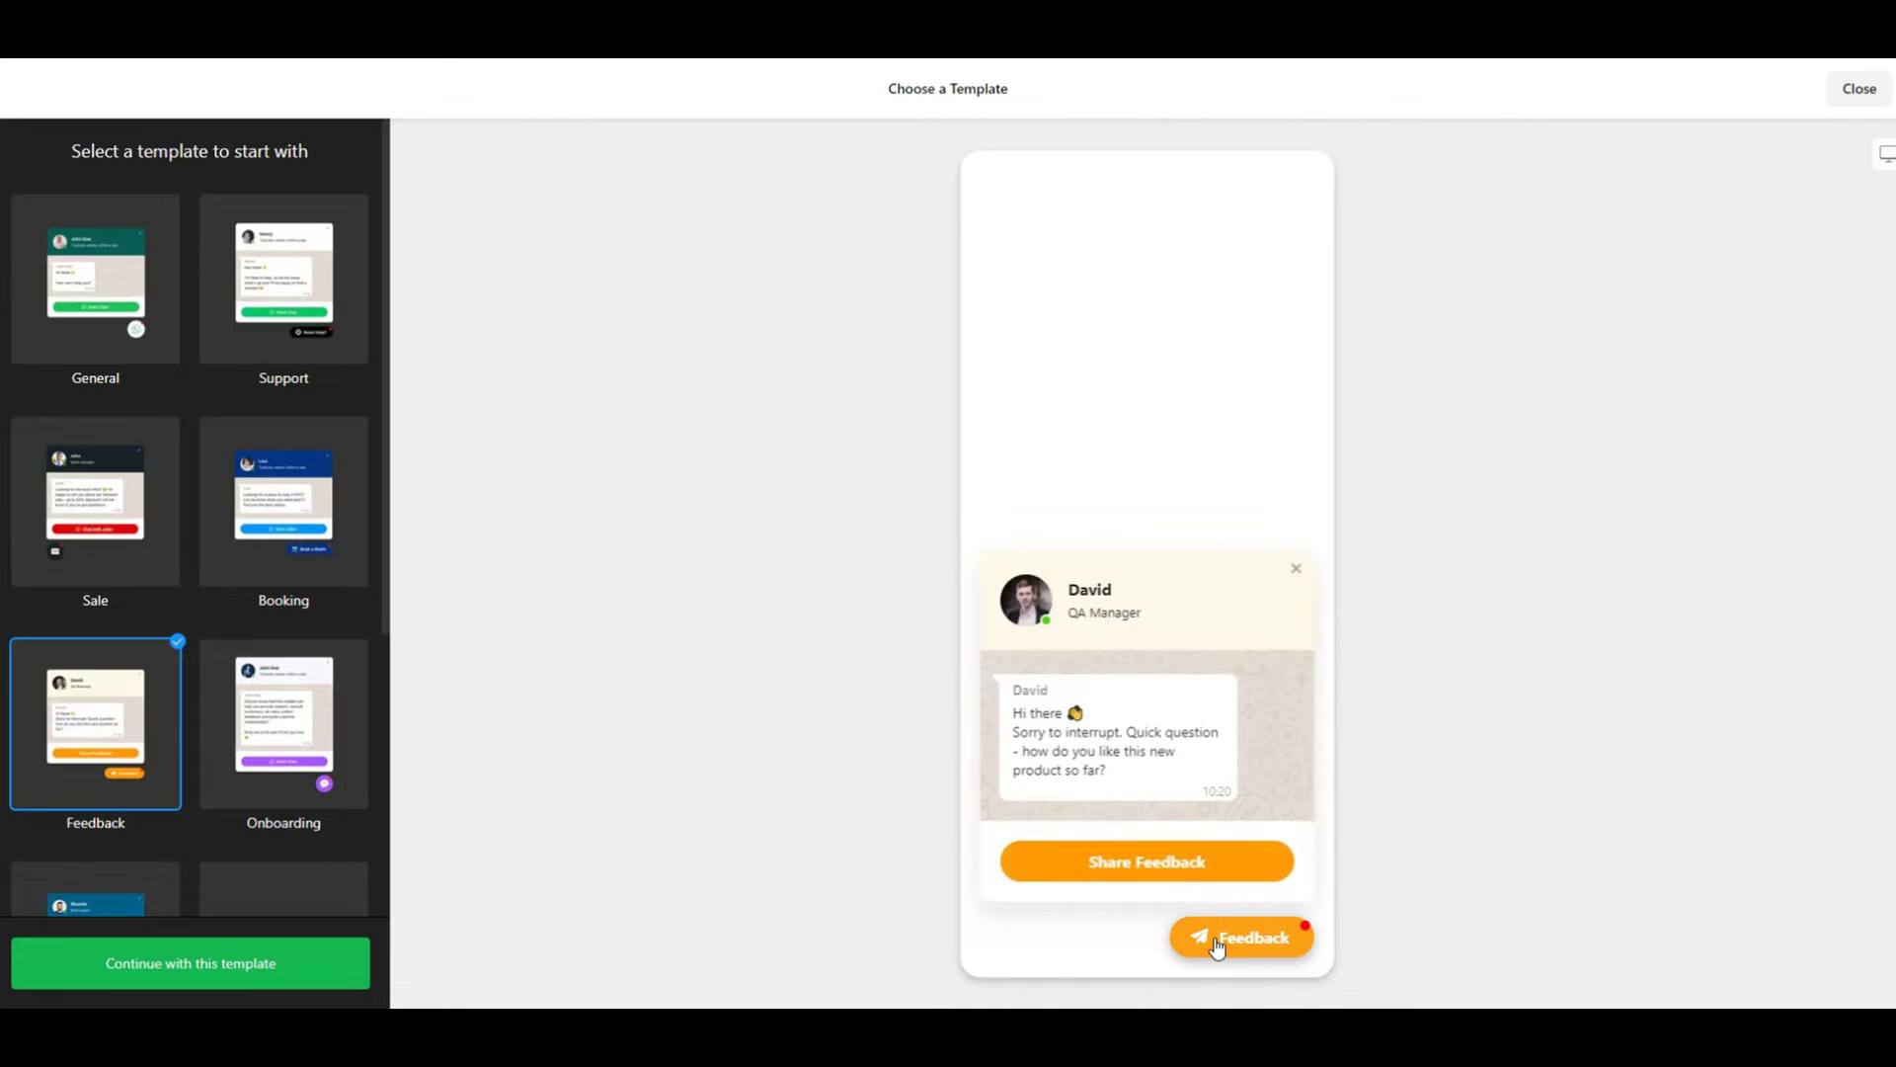
pyautogui.click(1218, 946)
pyautogui.scroll(-2, 190, 592)
pyautogui.click(291, 566)
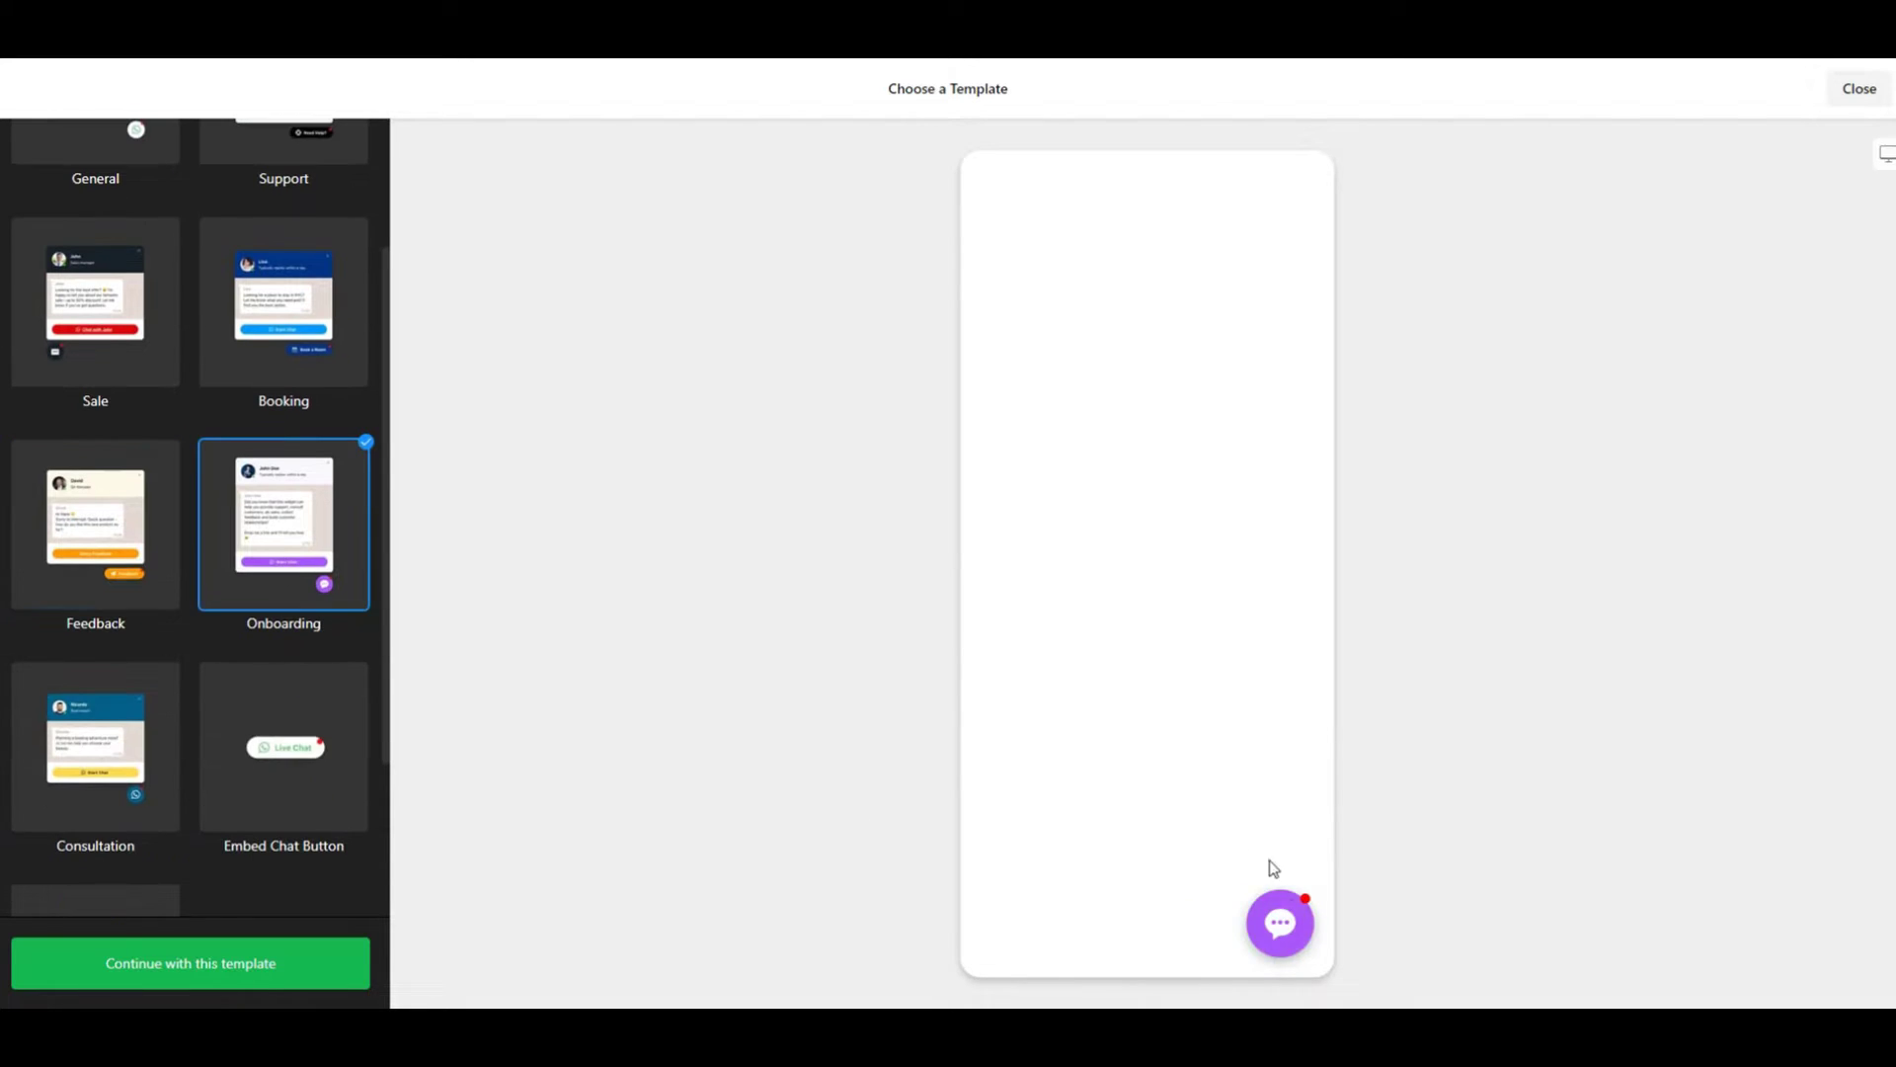
pyautogui.click(1277, 922)
pyautogui.click(1277, 924)
pyautogui.scroll(-2, 101, 618)
pyautogui.click(102, 618)
pyautogui.click(1280, 926)
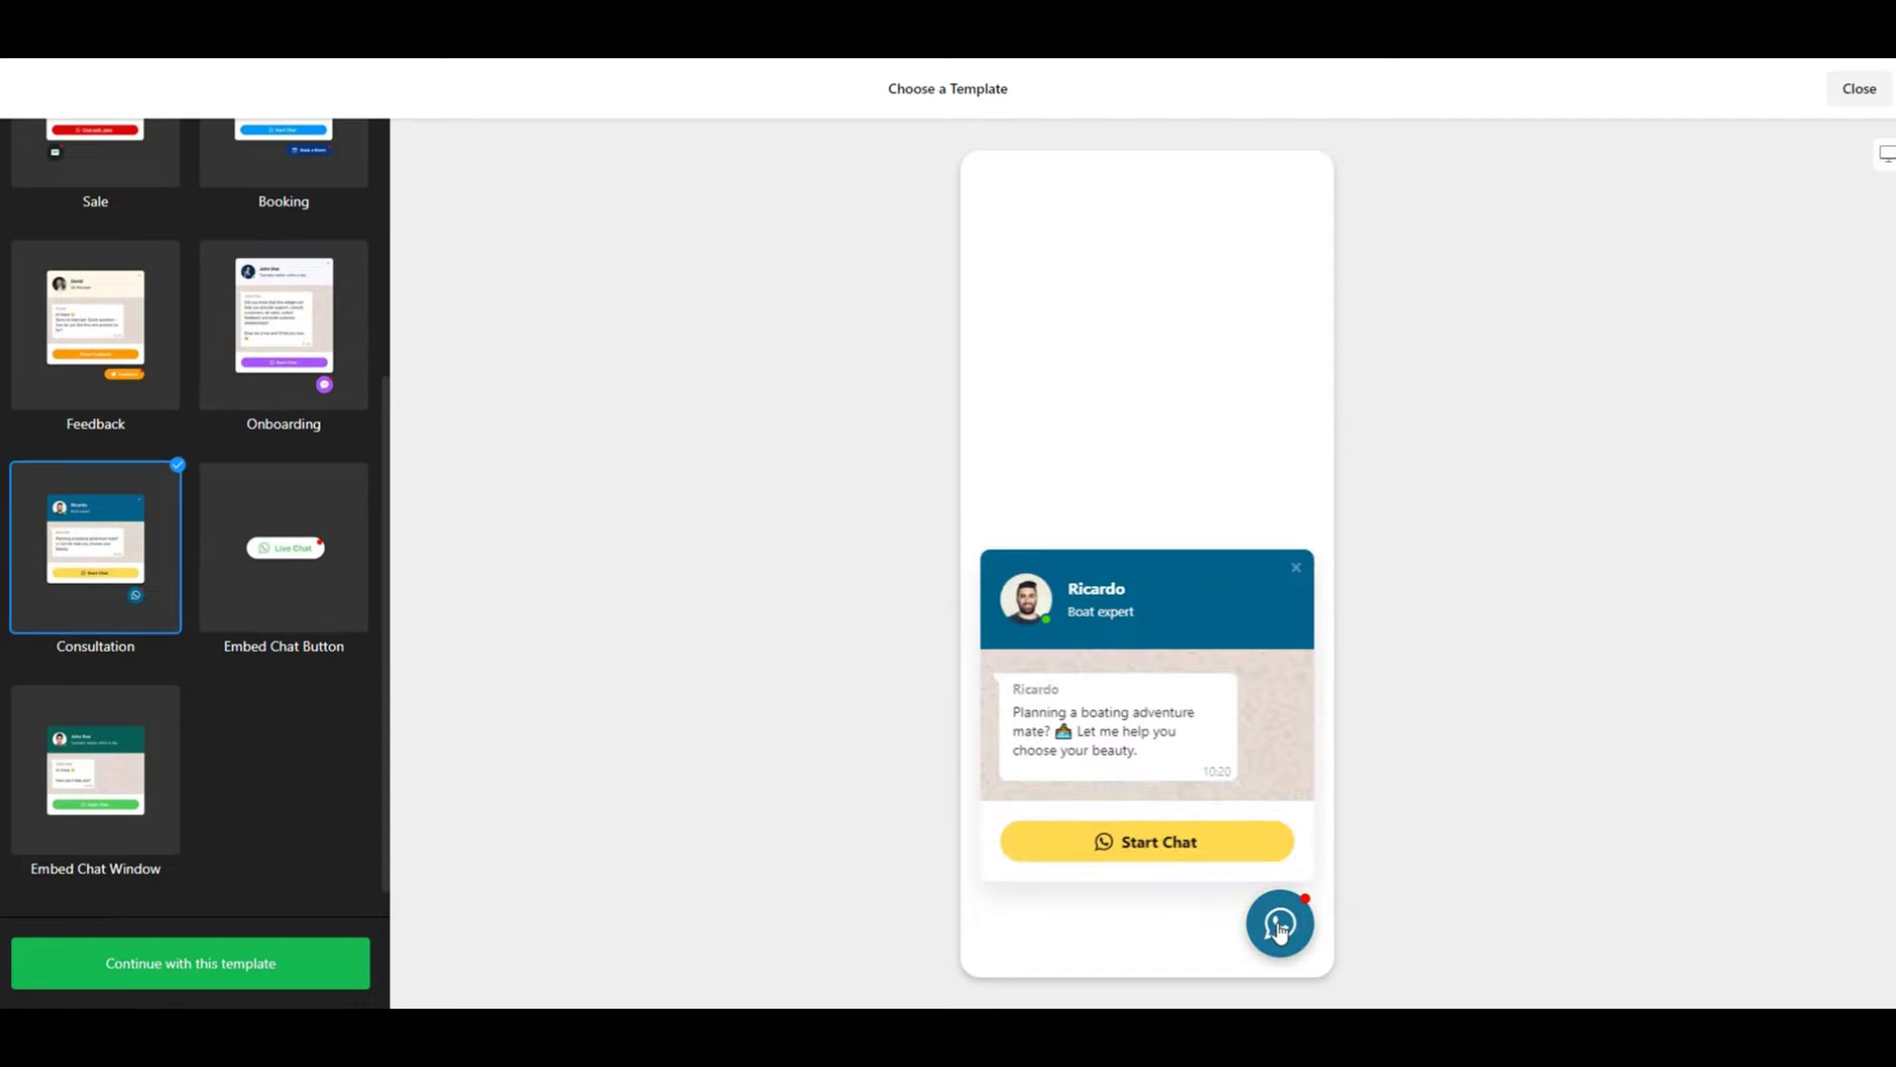
pyautogui.click(1280, 926)
pyautogui.click(242, 531)
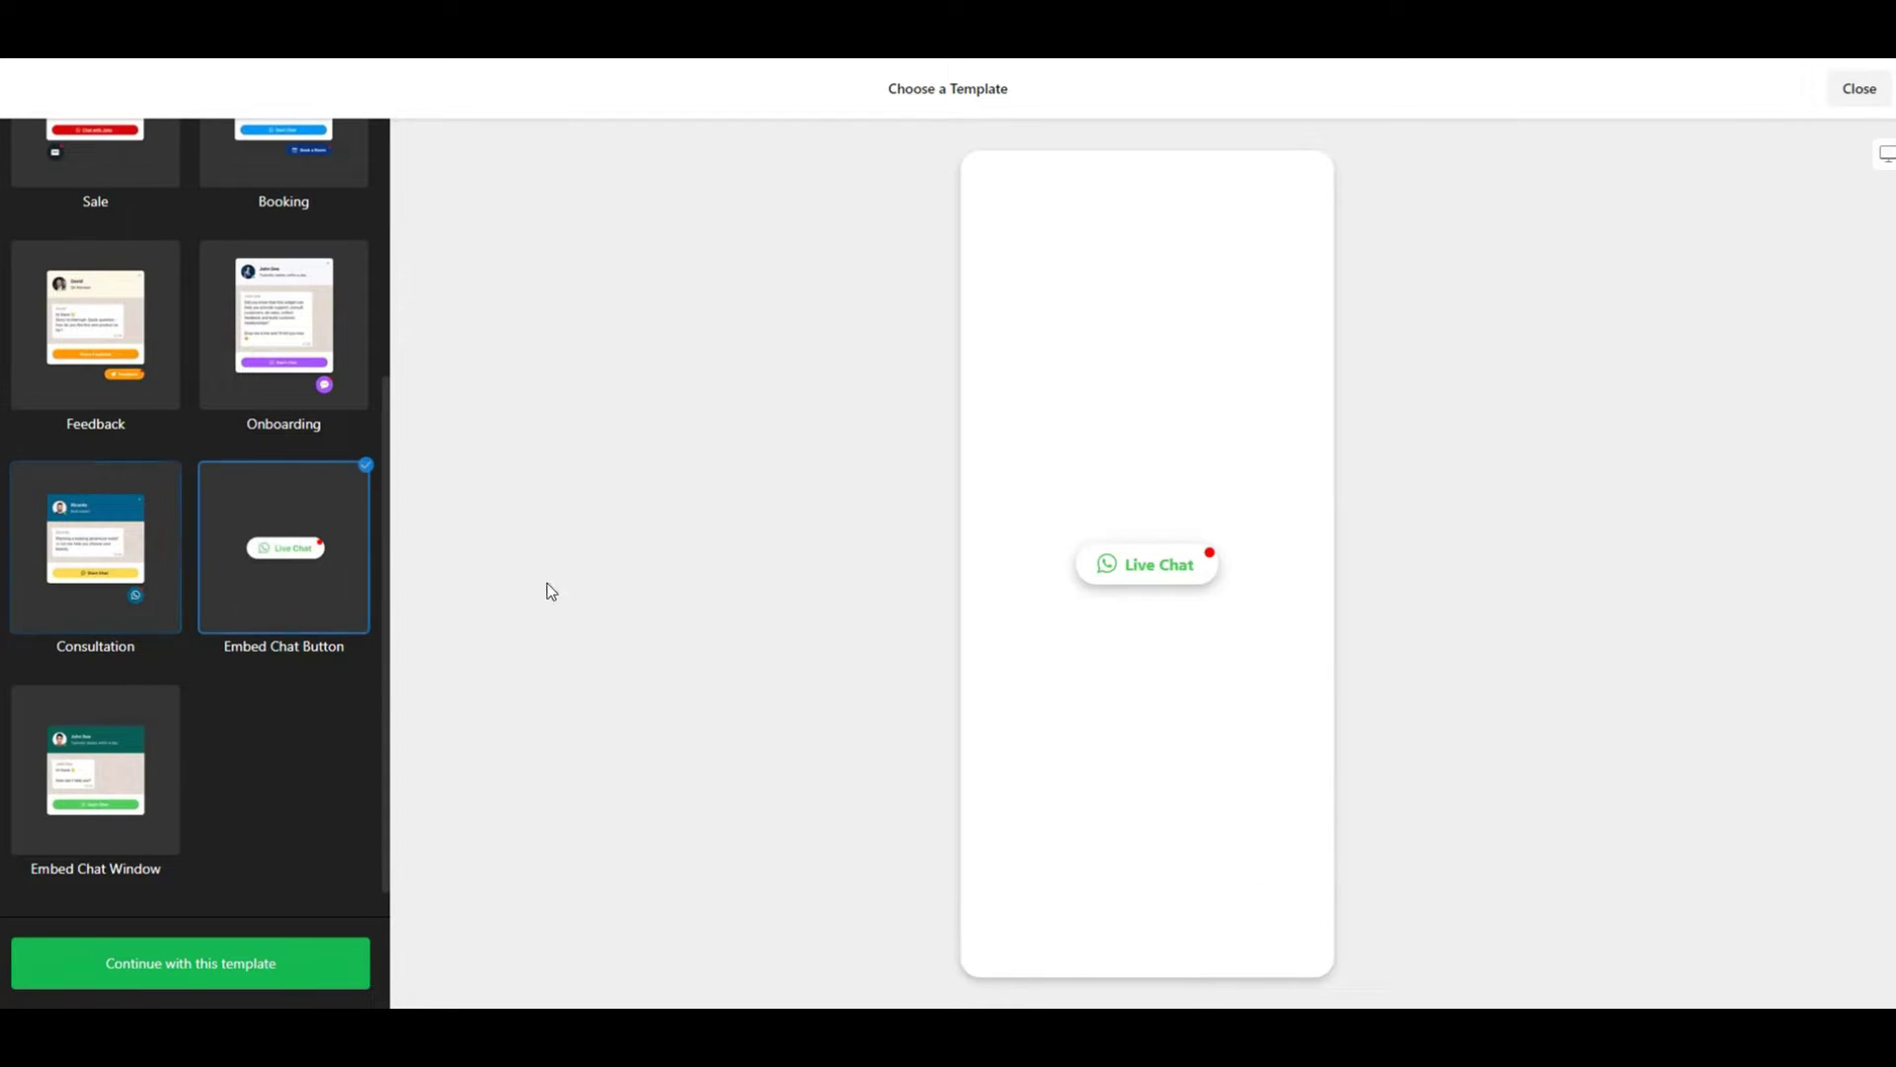
pyautogui.click(1170, 581)
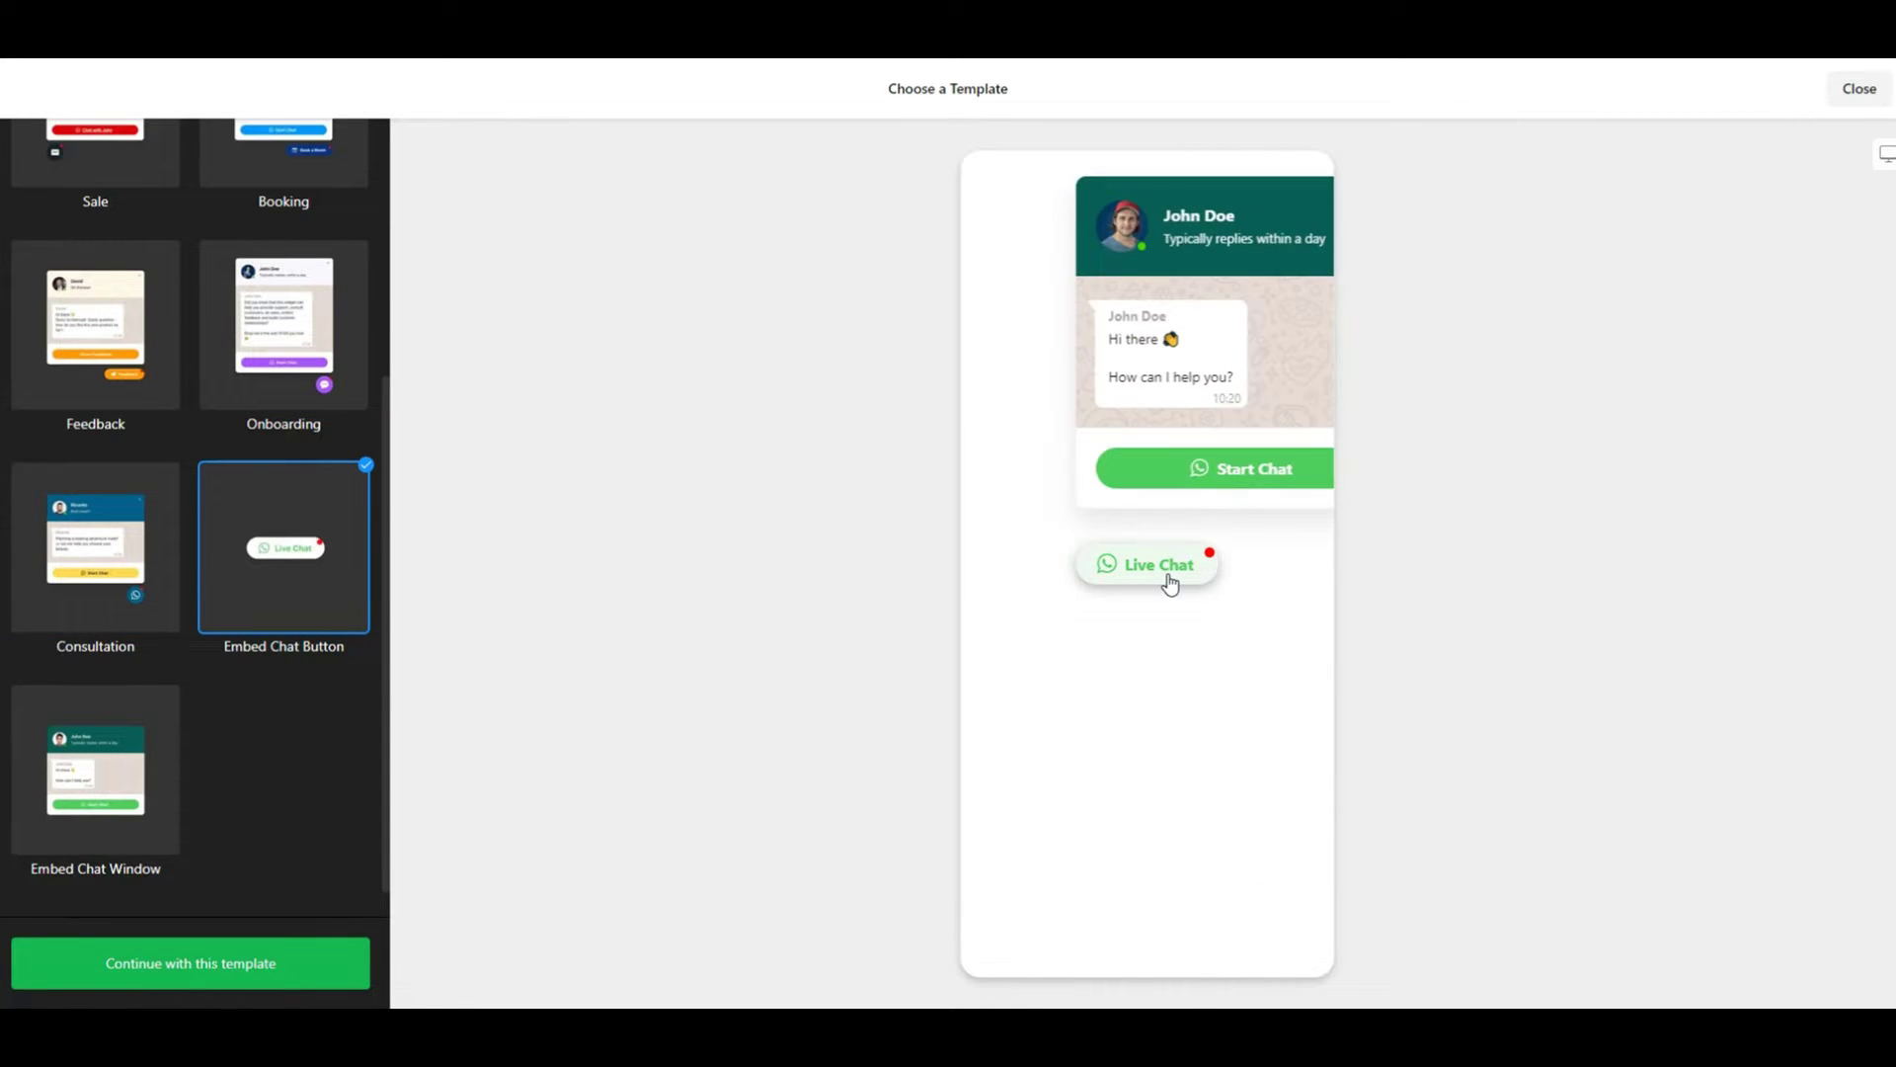
pyautogui.click(1169, 581)
pyautogui.click(148, 760)
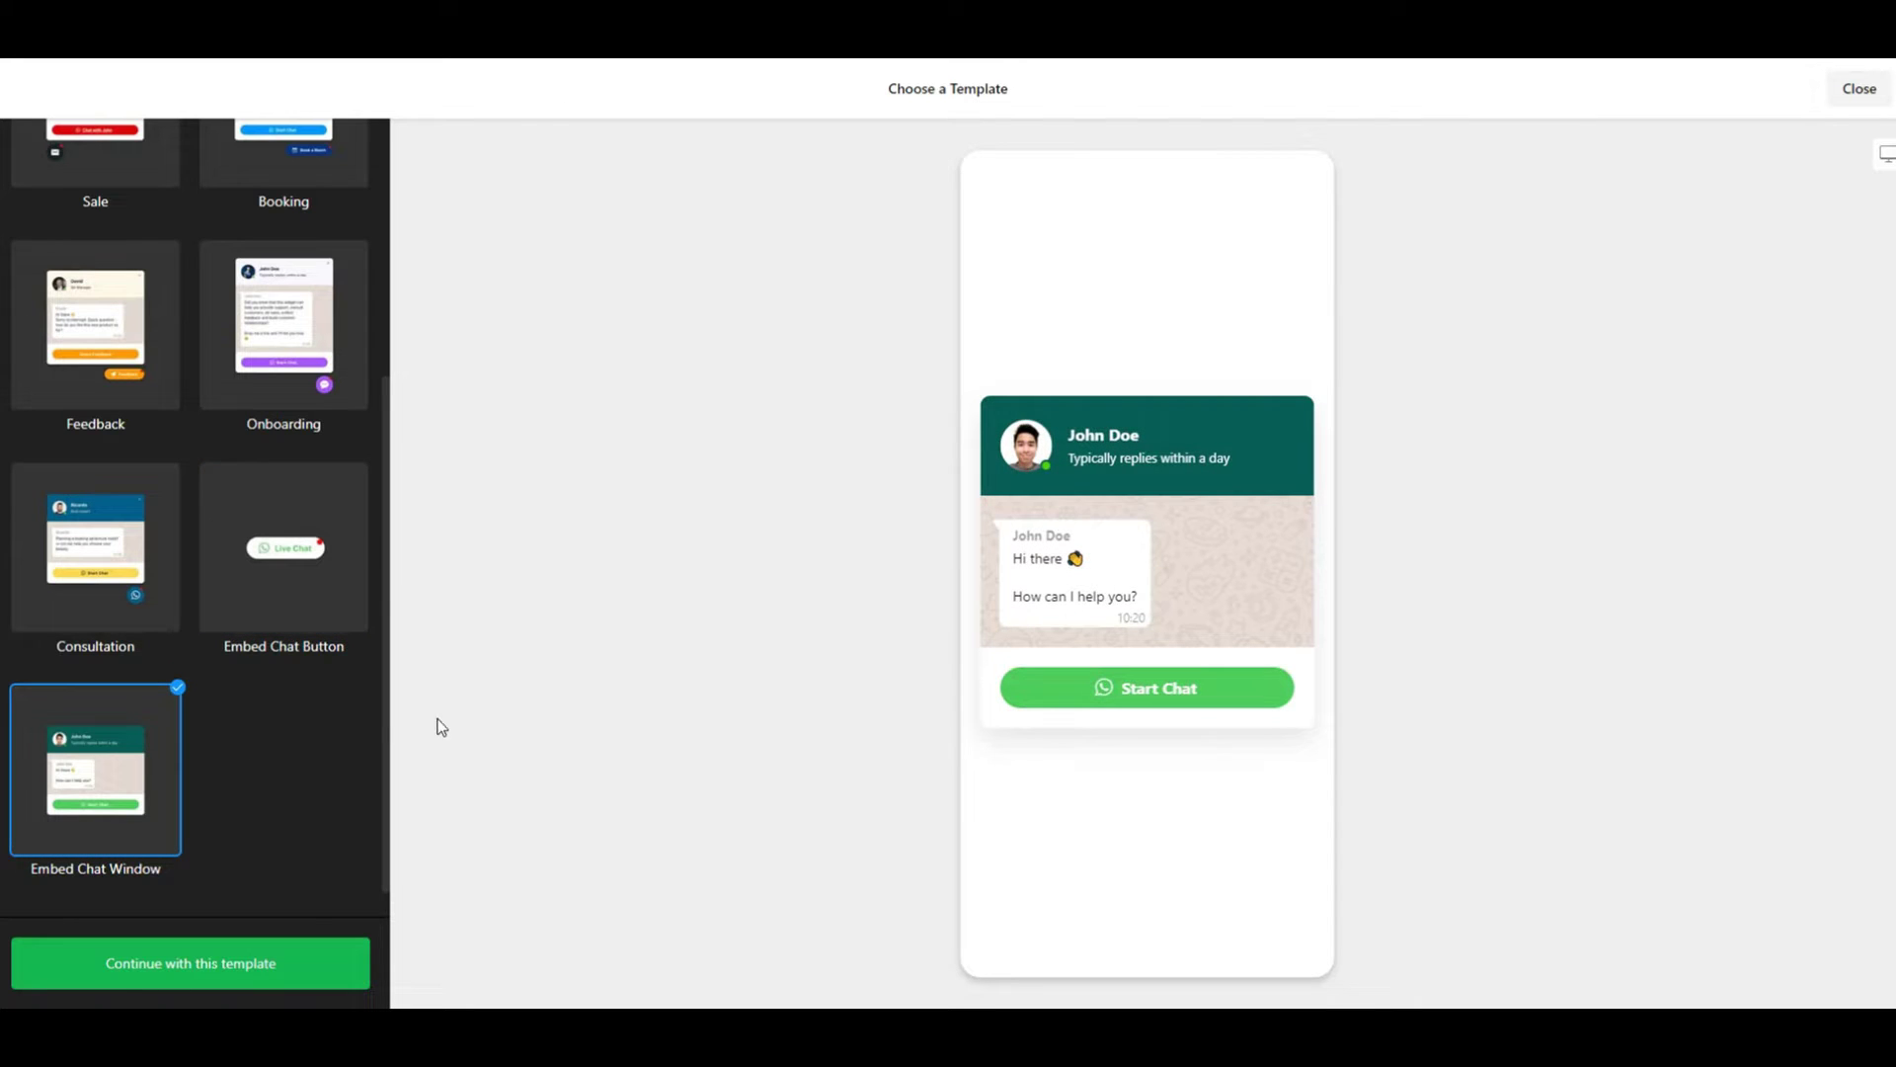
pyautogui.scroll(5, 178, 720)
pyautogui.click(139, 311)
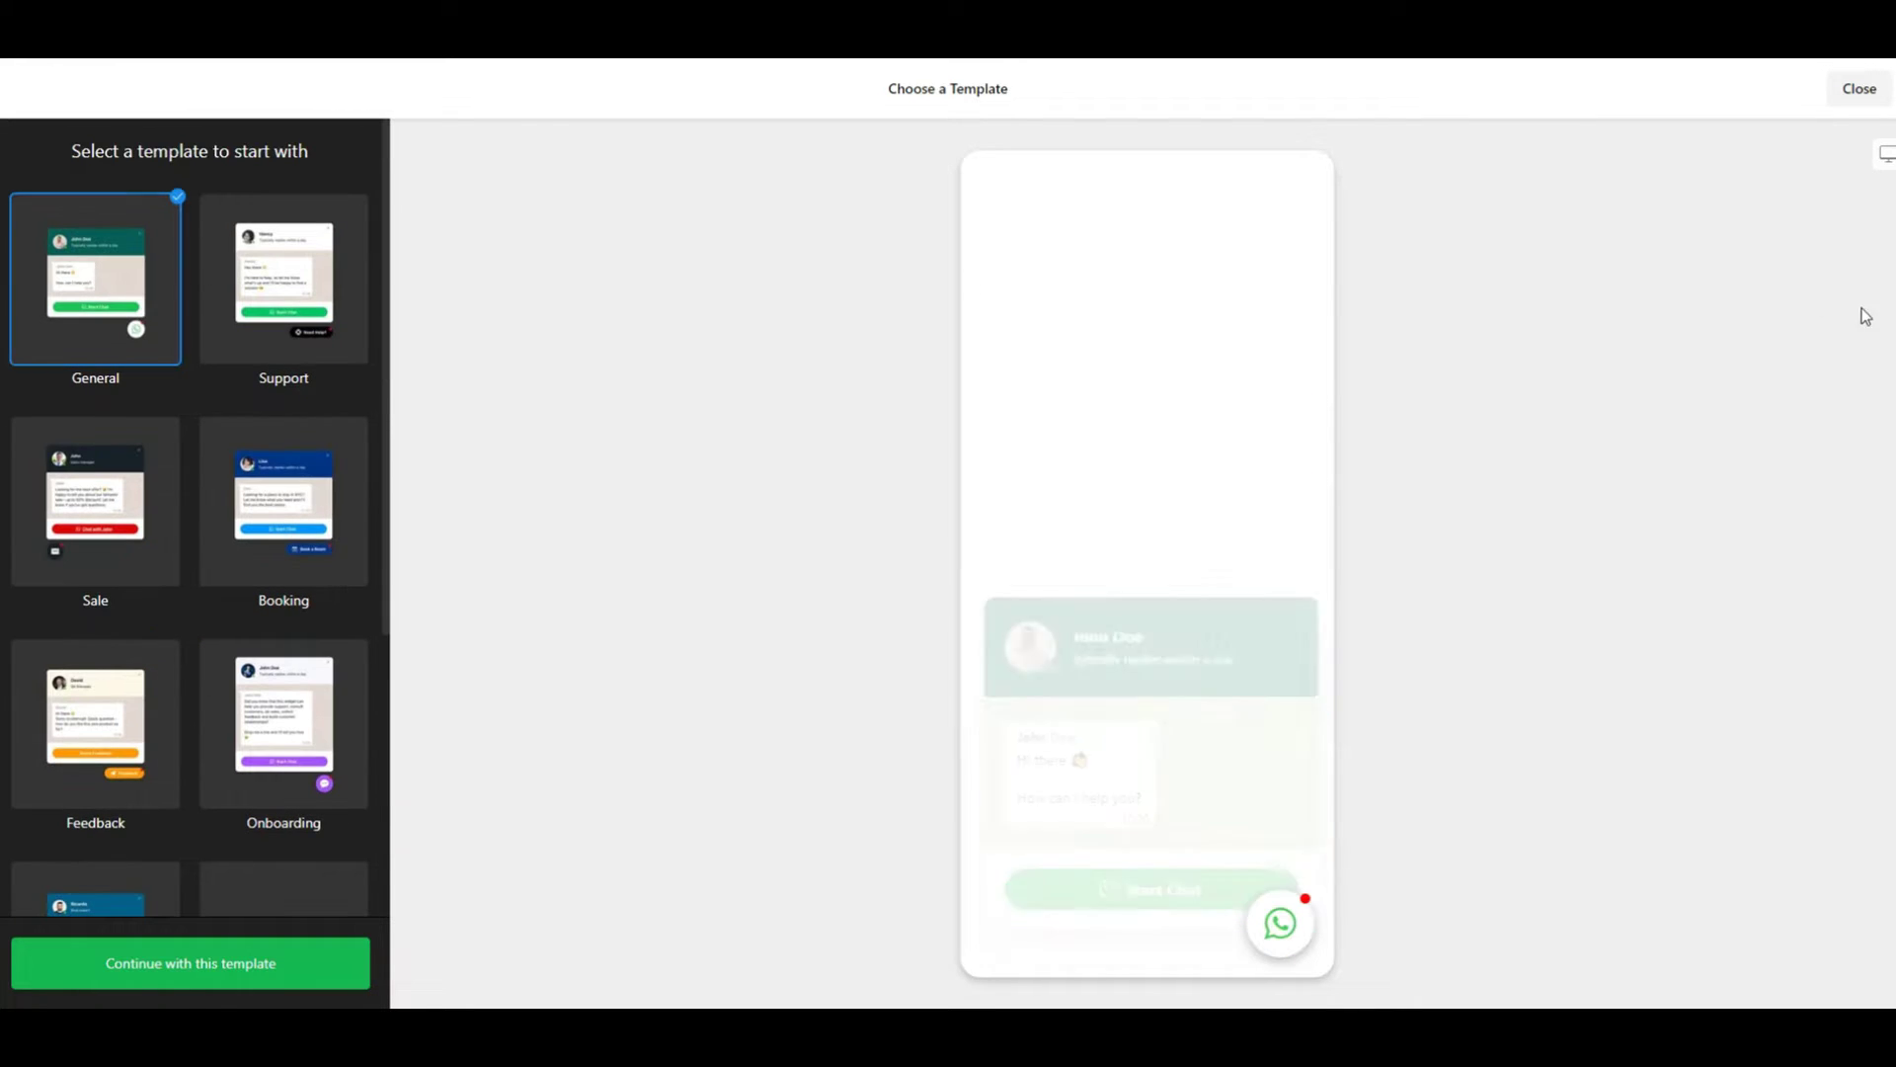
pyautogui.click(1886, 156)
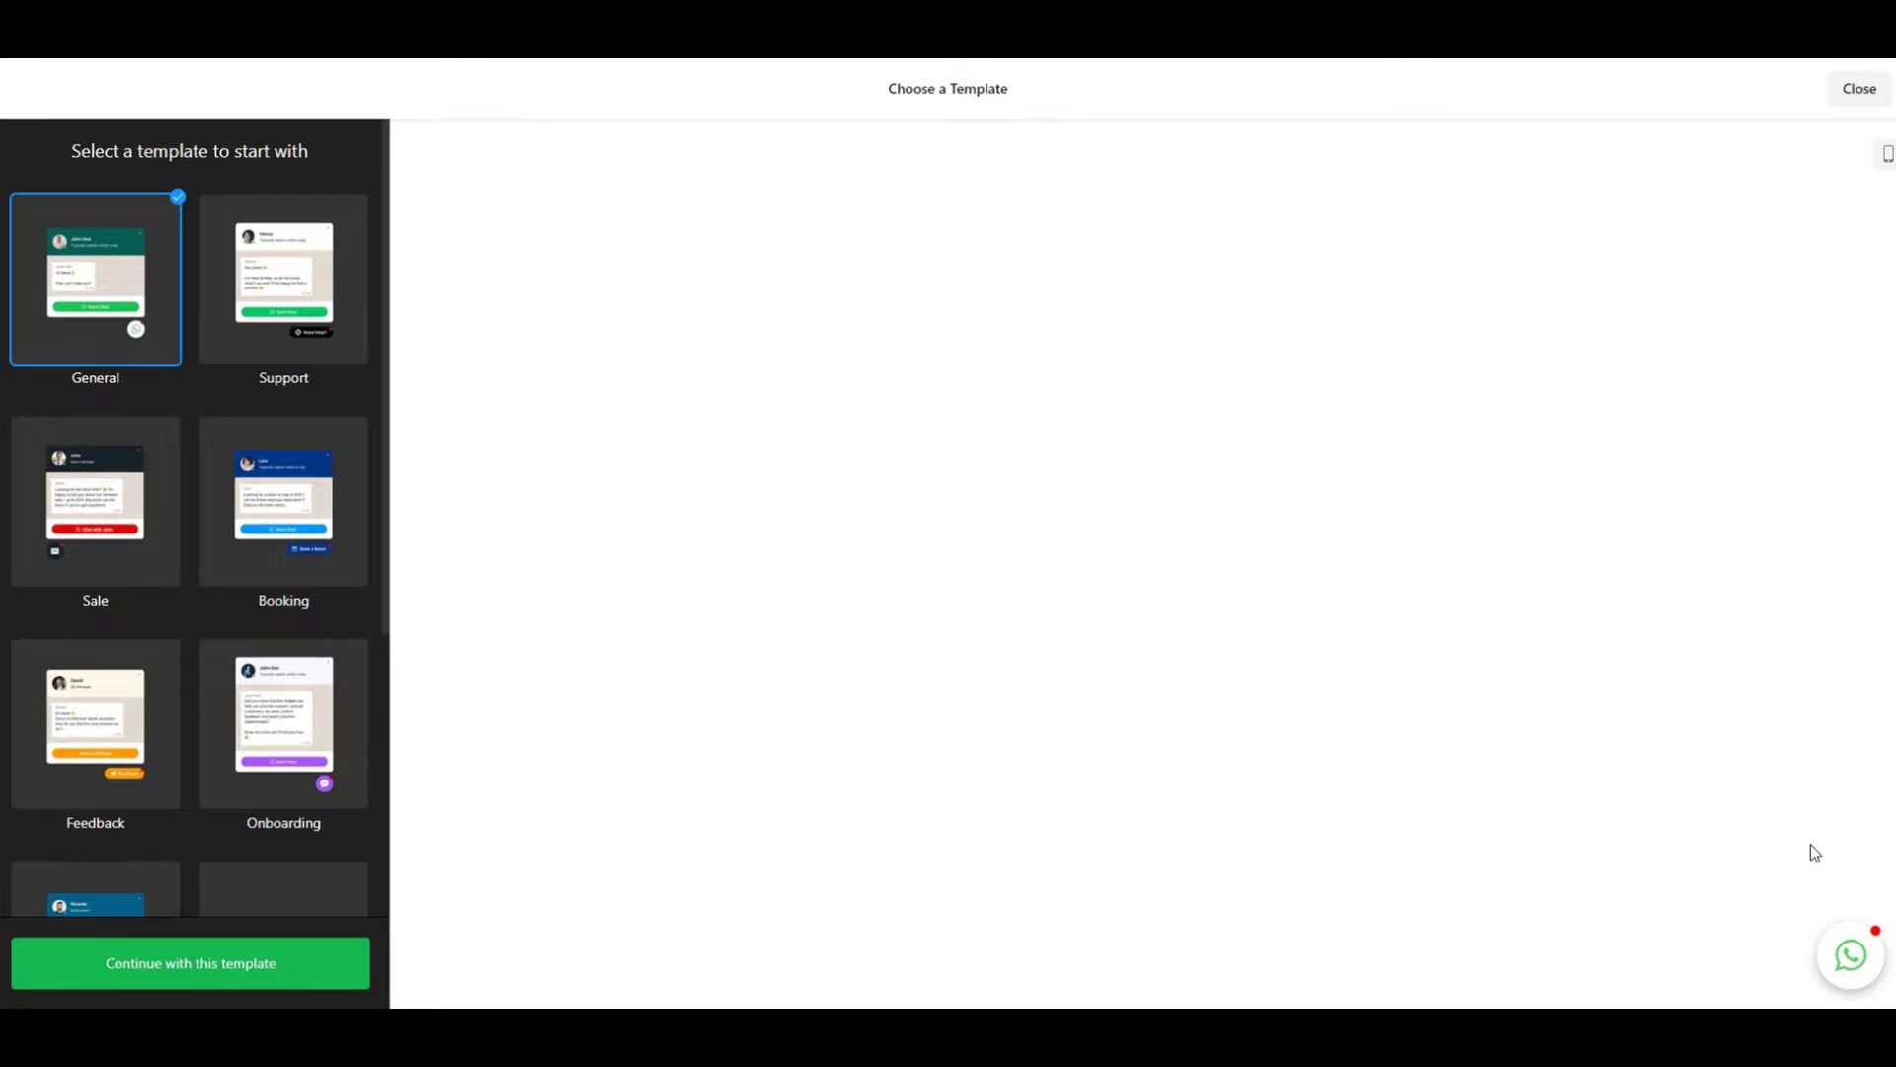
pyautogui.click(1852, 945)
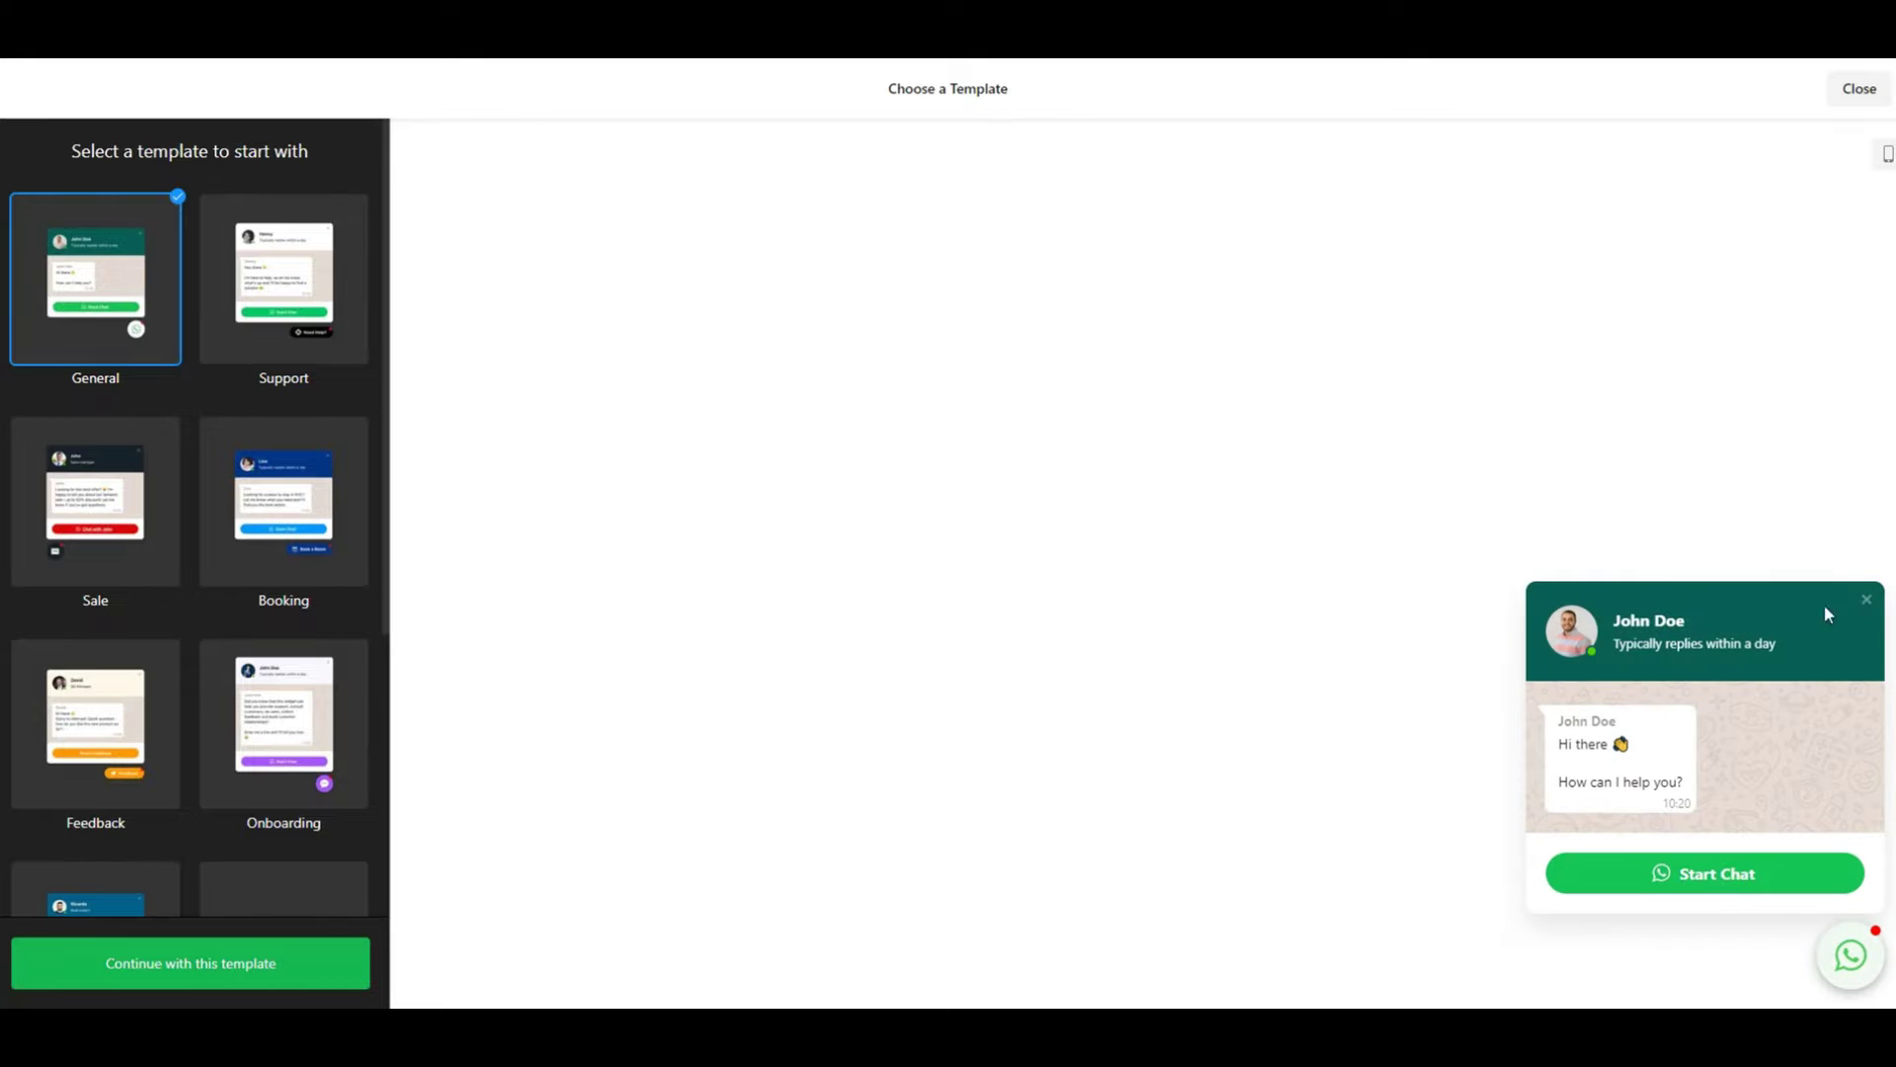
# Step: Create the widget from the General template and enter phone number 123456789 without a plus sign
pyautogui.click(299, 965)
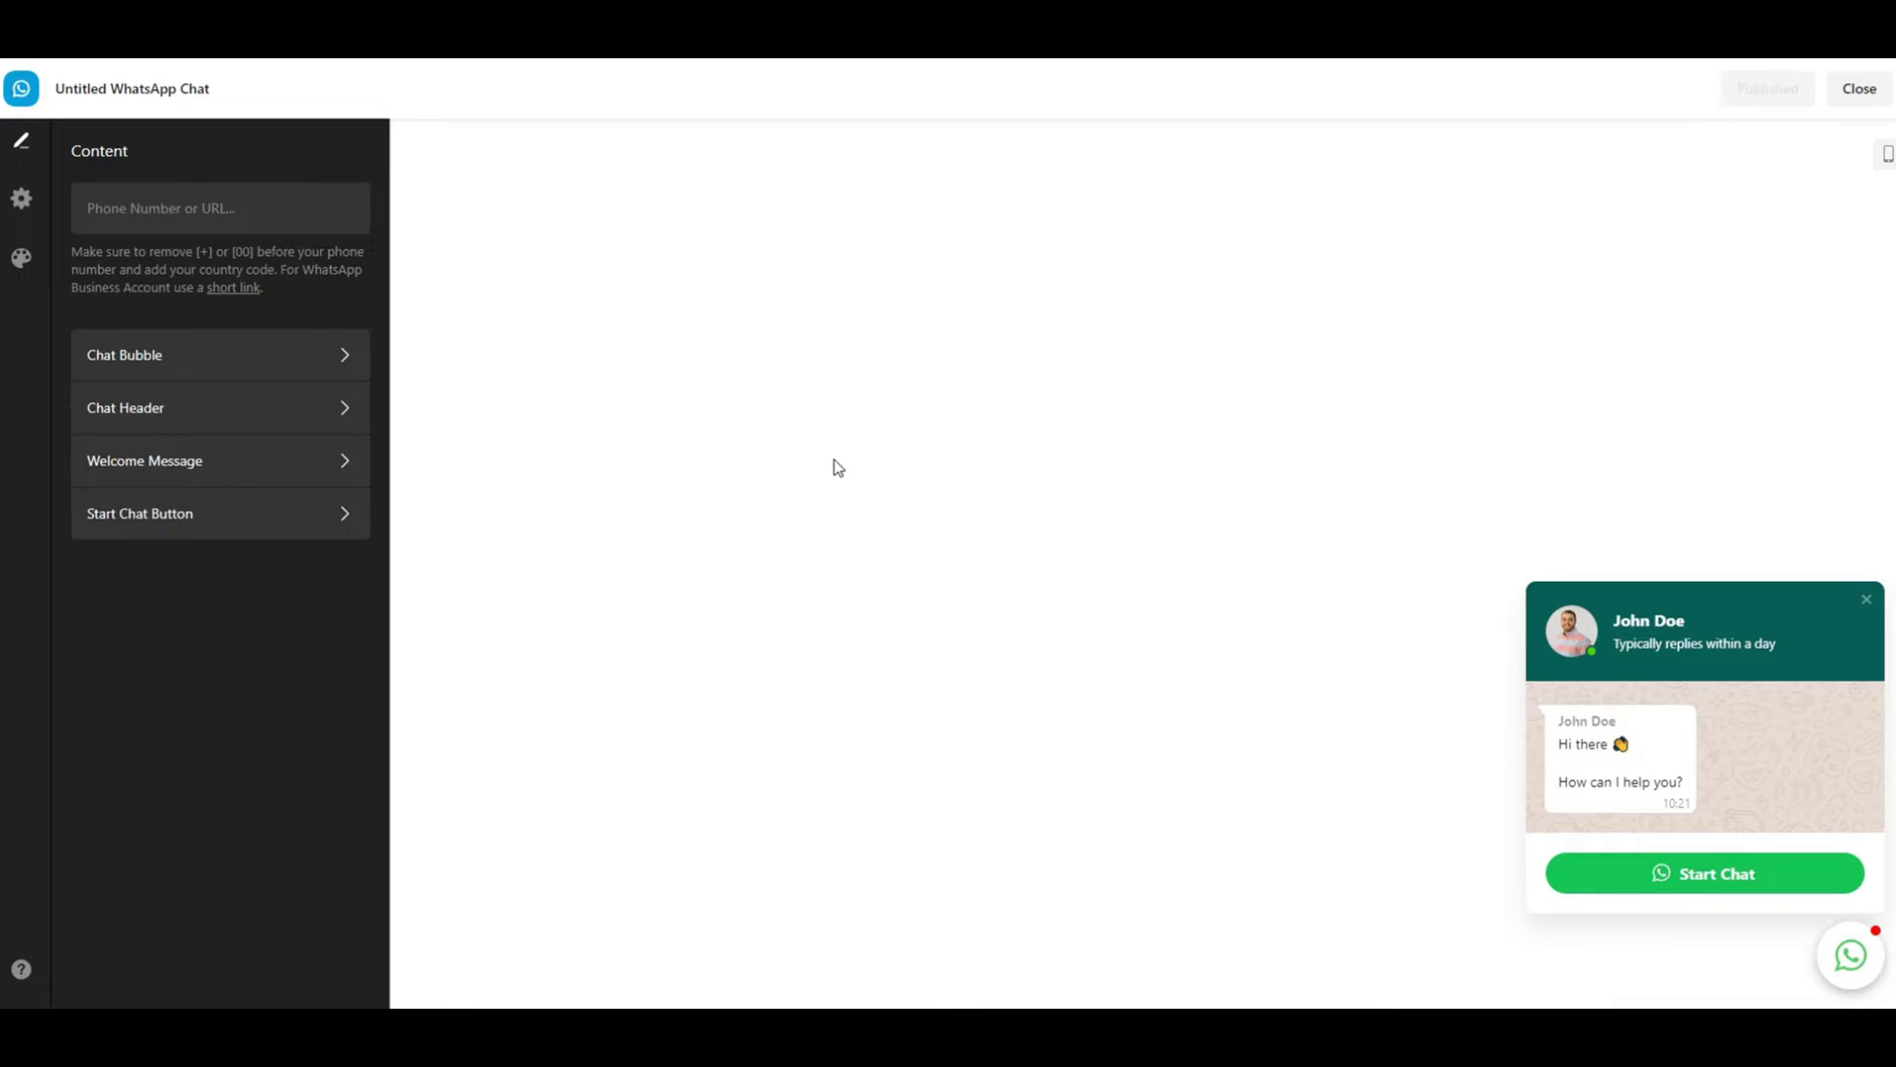
pyautogui.click(277, 207)
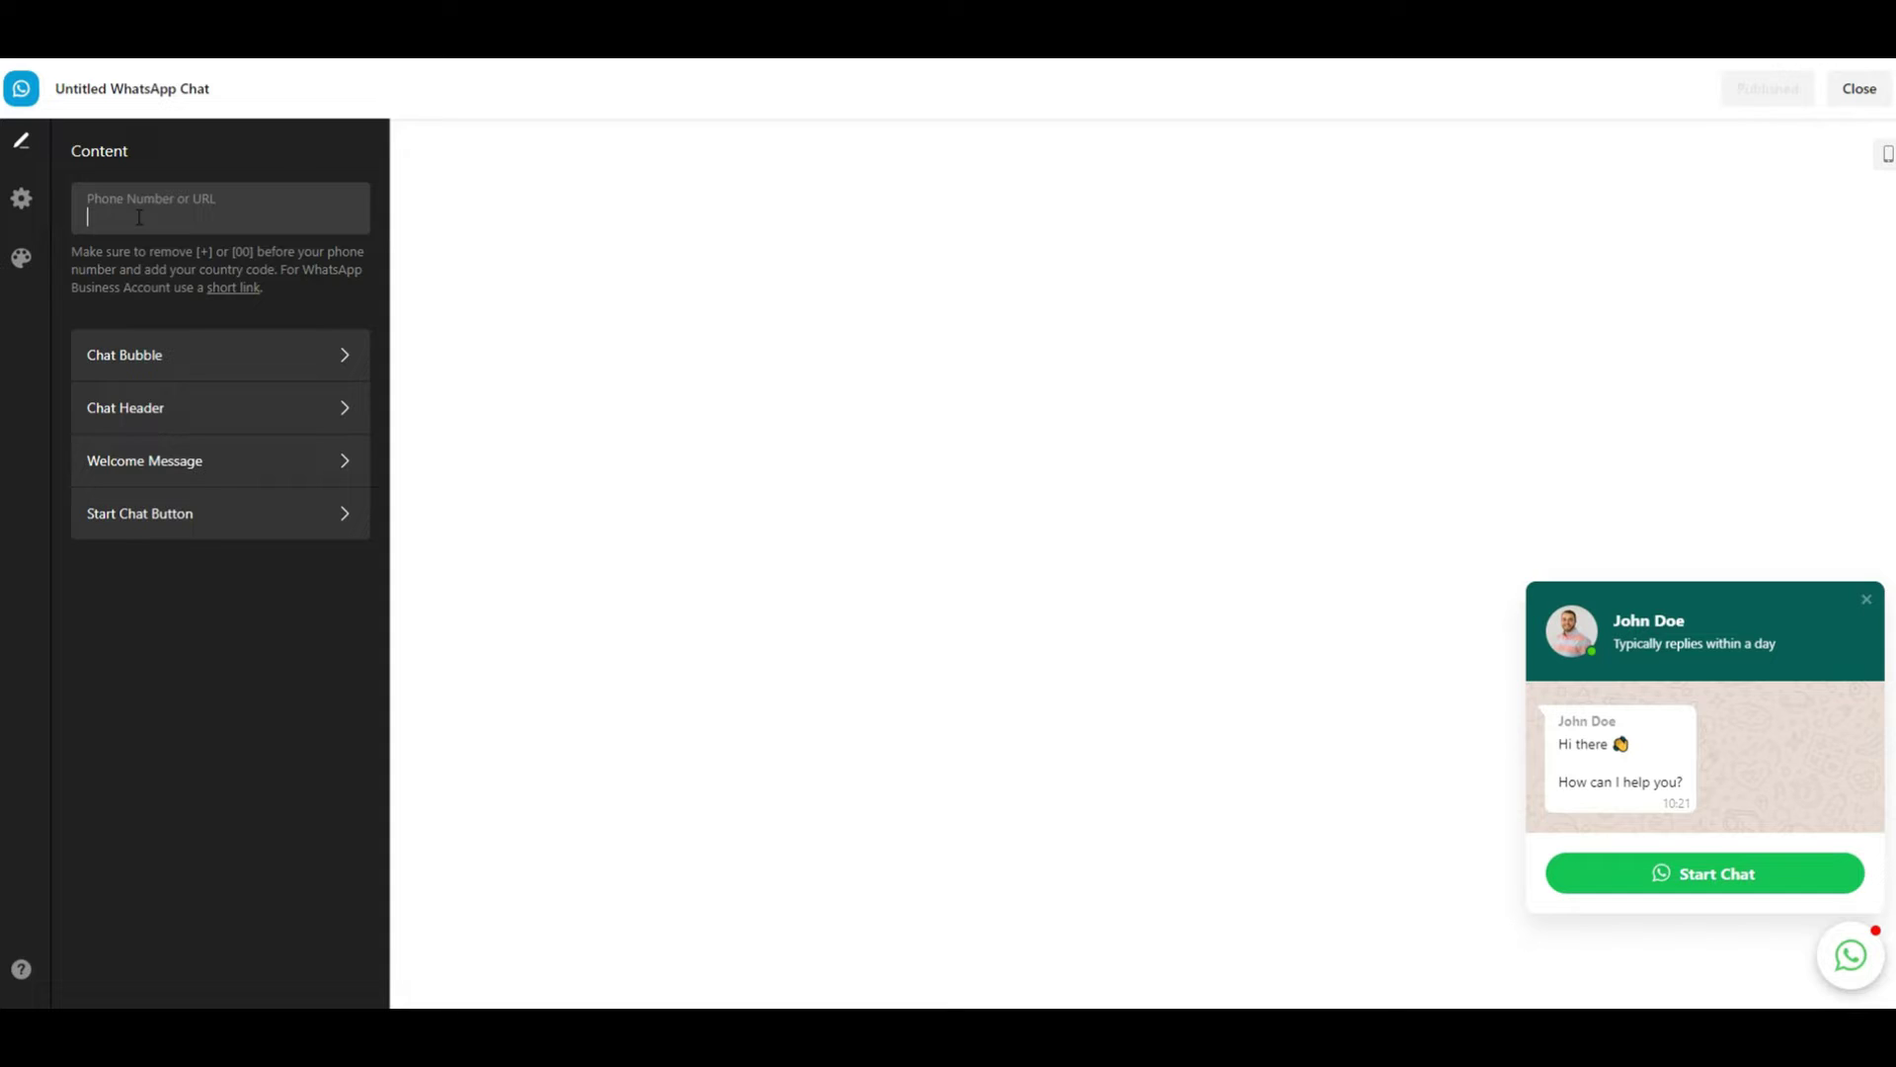
pyautogui.write('+123')
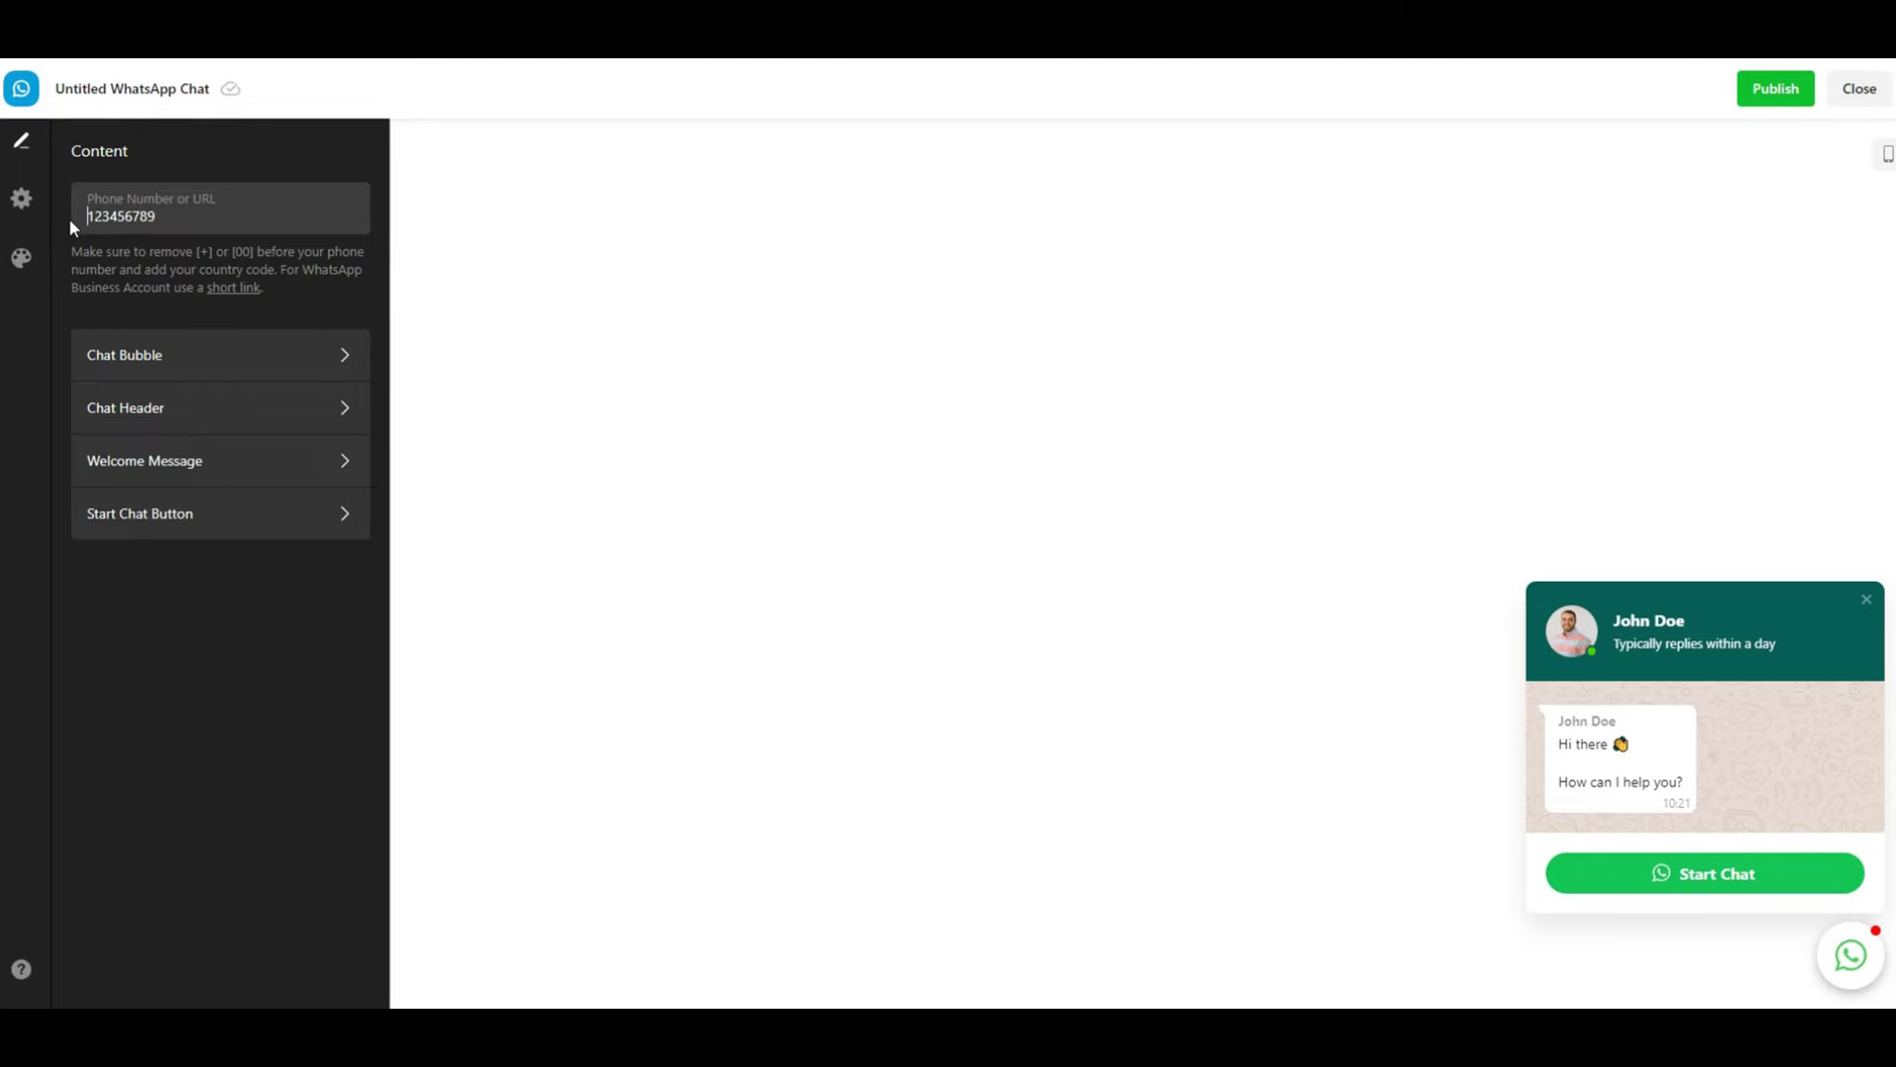
pyautogui.press('BackSpace')
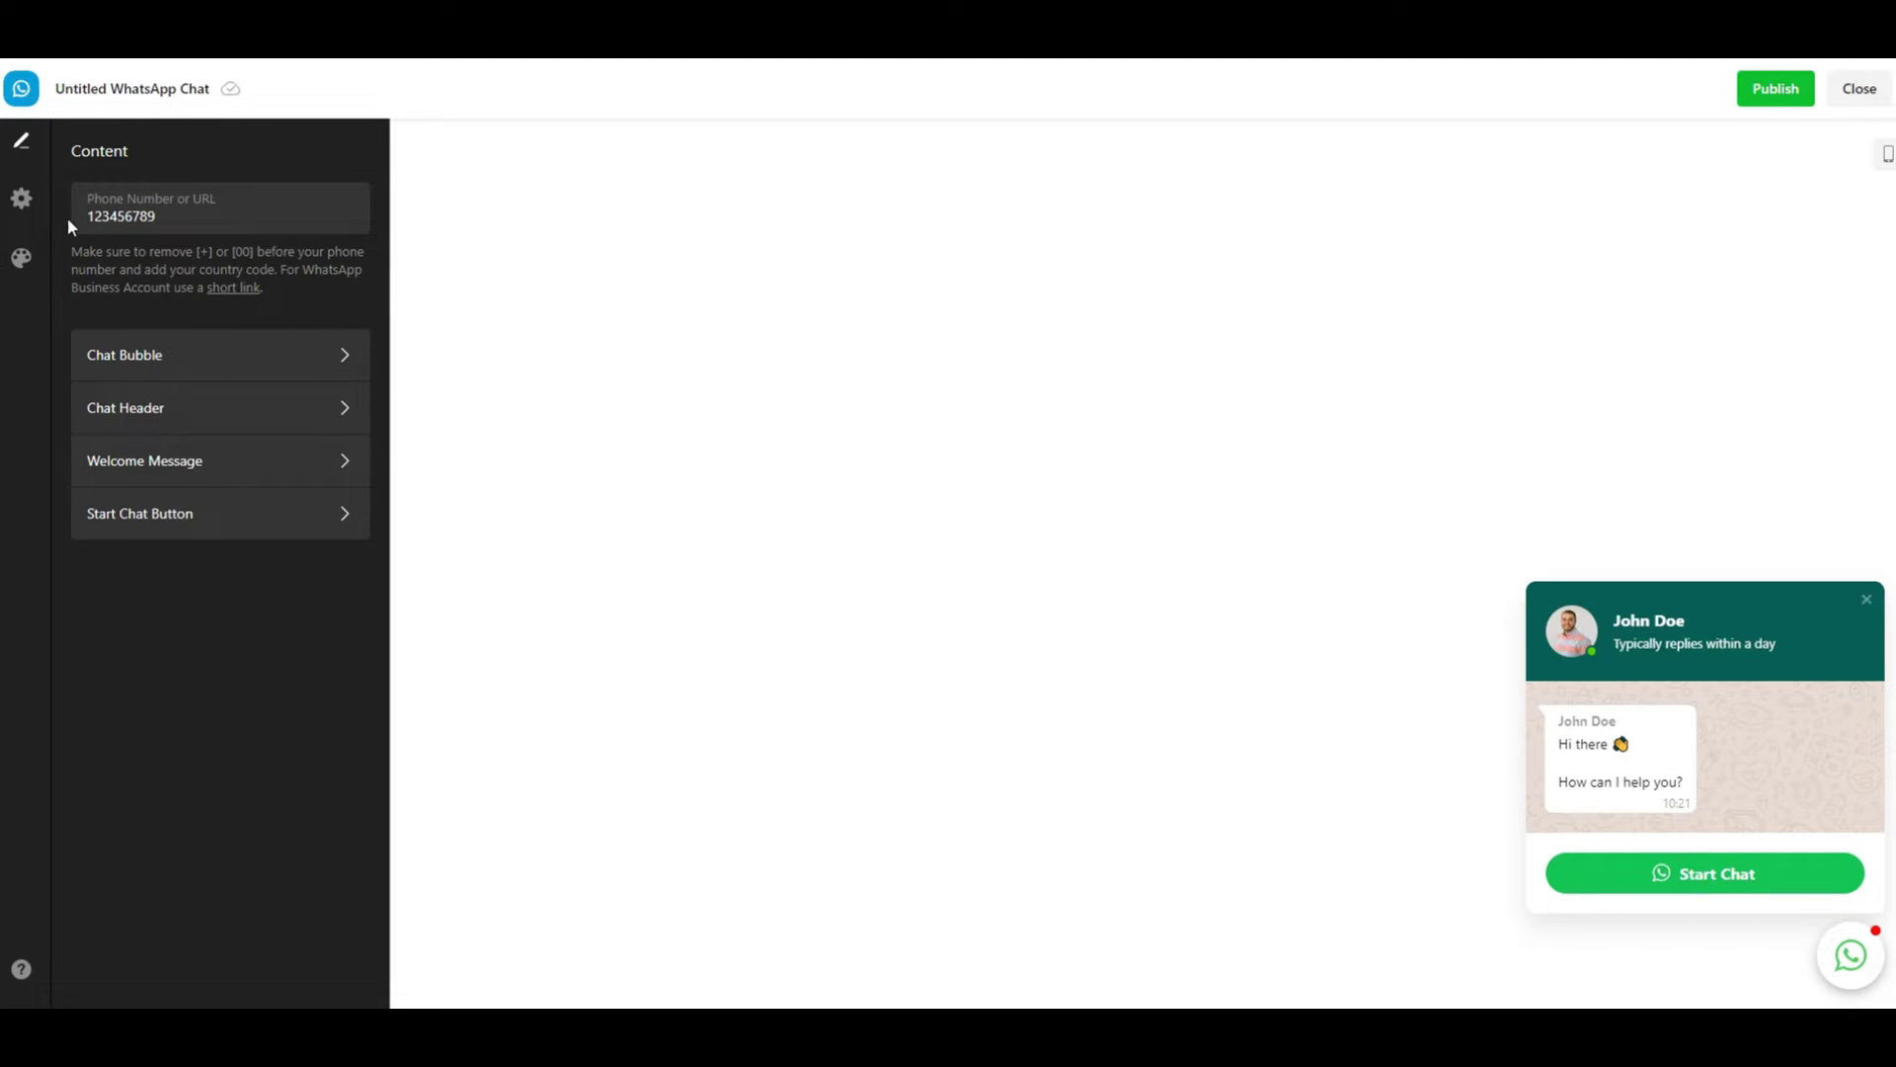
# Step: In Chat Bubble settings, compare the bubble icons and keep the WhatsApp icon
pyautogui.click(320, 359)
pyautogui.click(161, 271)
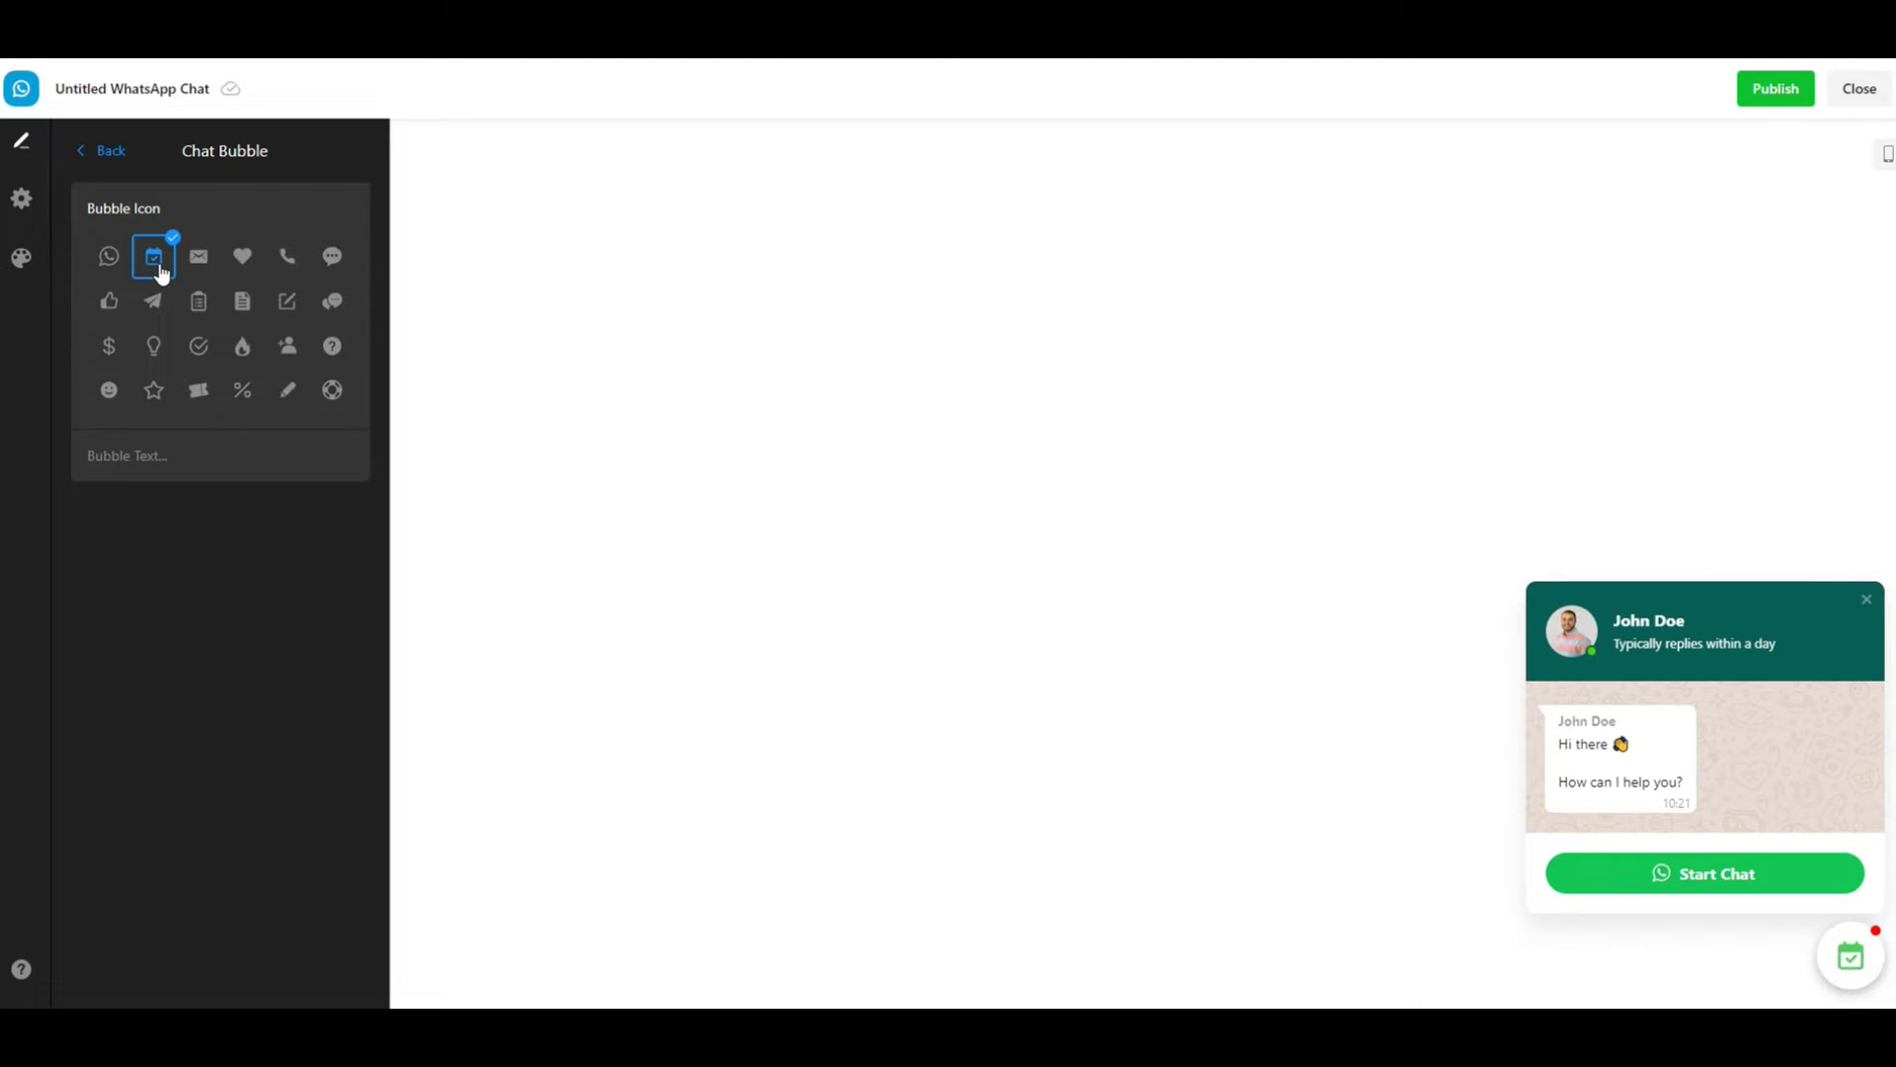
pyautogui.click(193, 275)
pyautogui.click(239, 273)
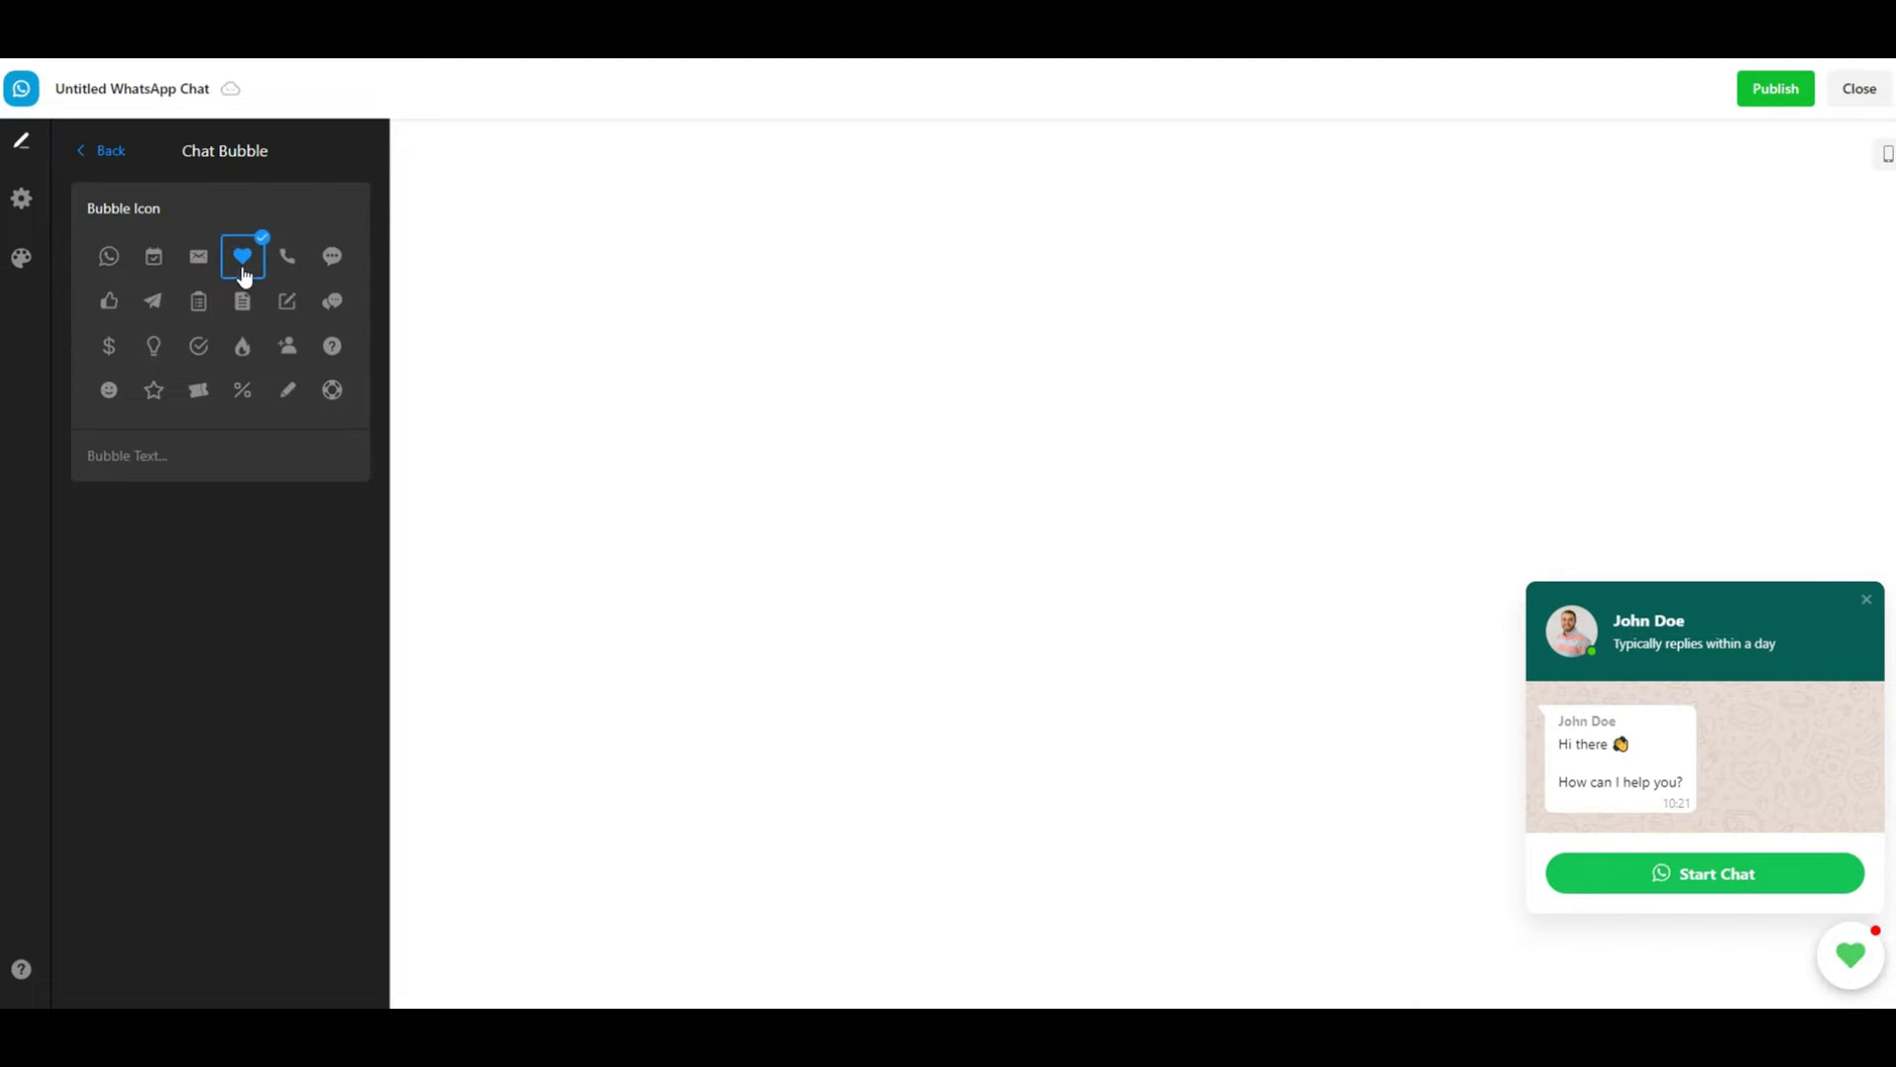
pyautogui.click(285, 268)
pyautogui.click(326, 262)
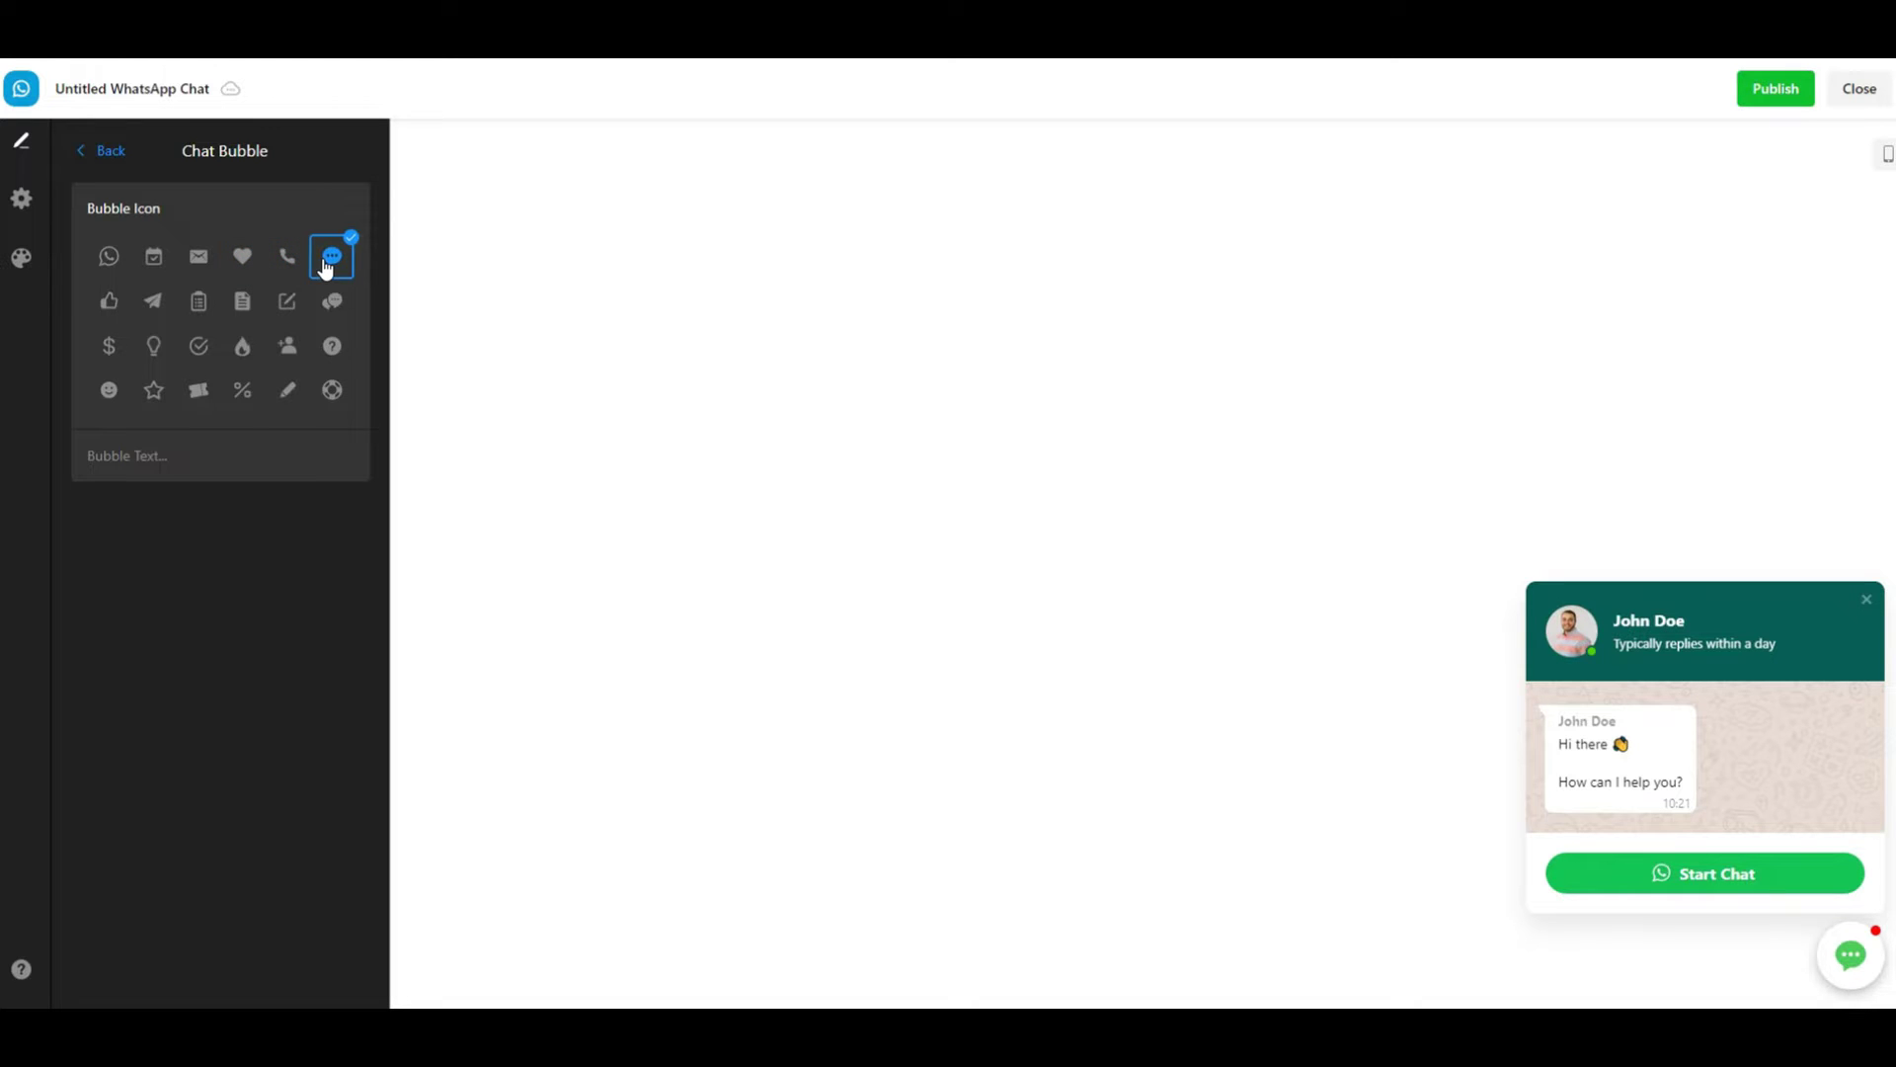
pyautogui.click(110, 263)
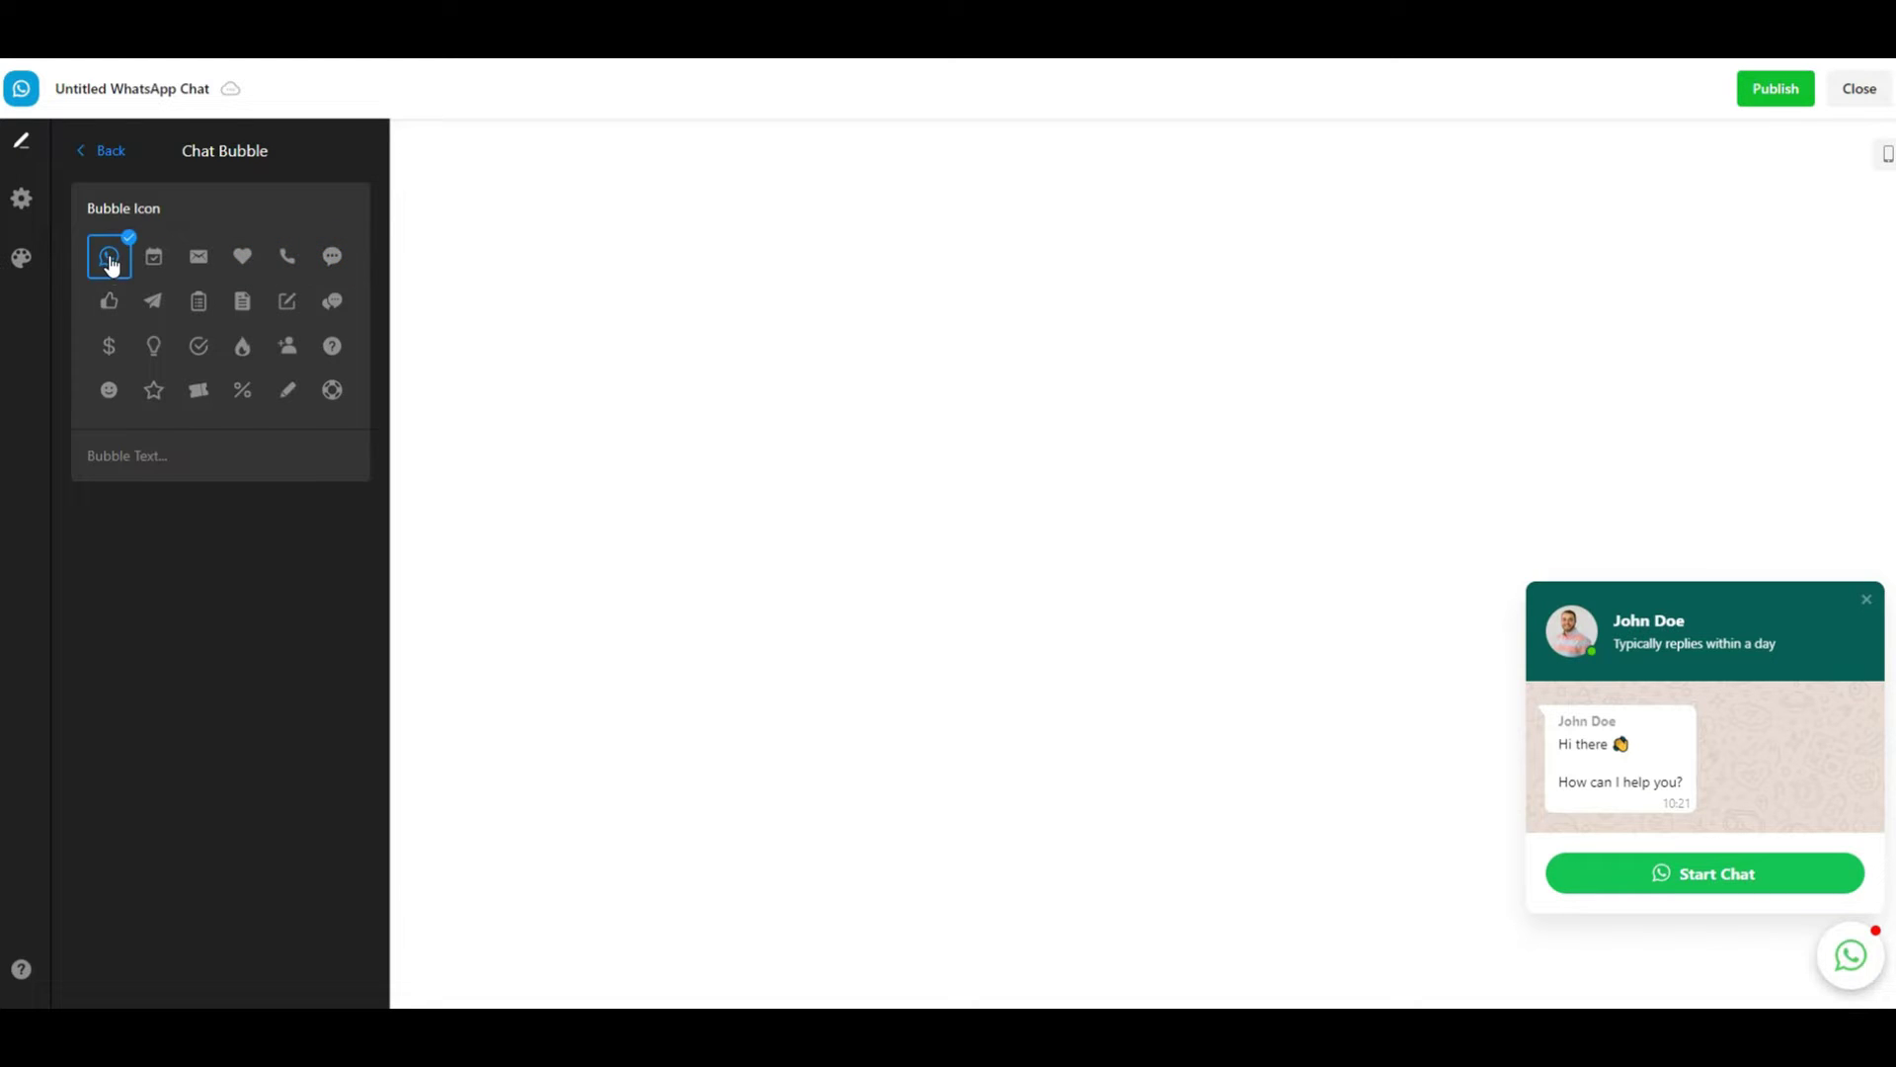
# Step: Change the bubble text to 'Live Chat on WhatsApp'
pyautogui.click(141, 457)
pyautogui.write('Contact')
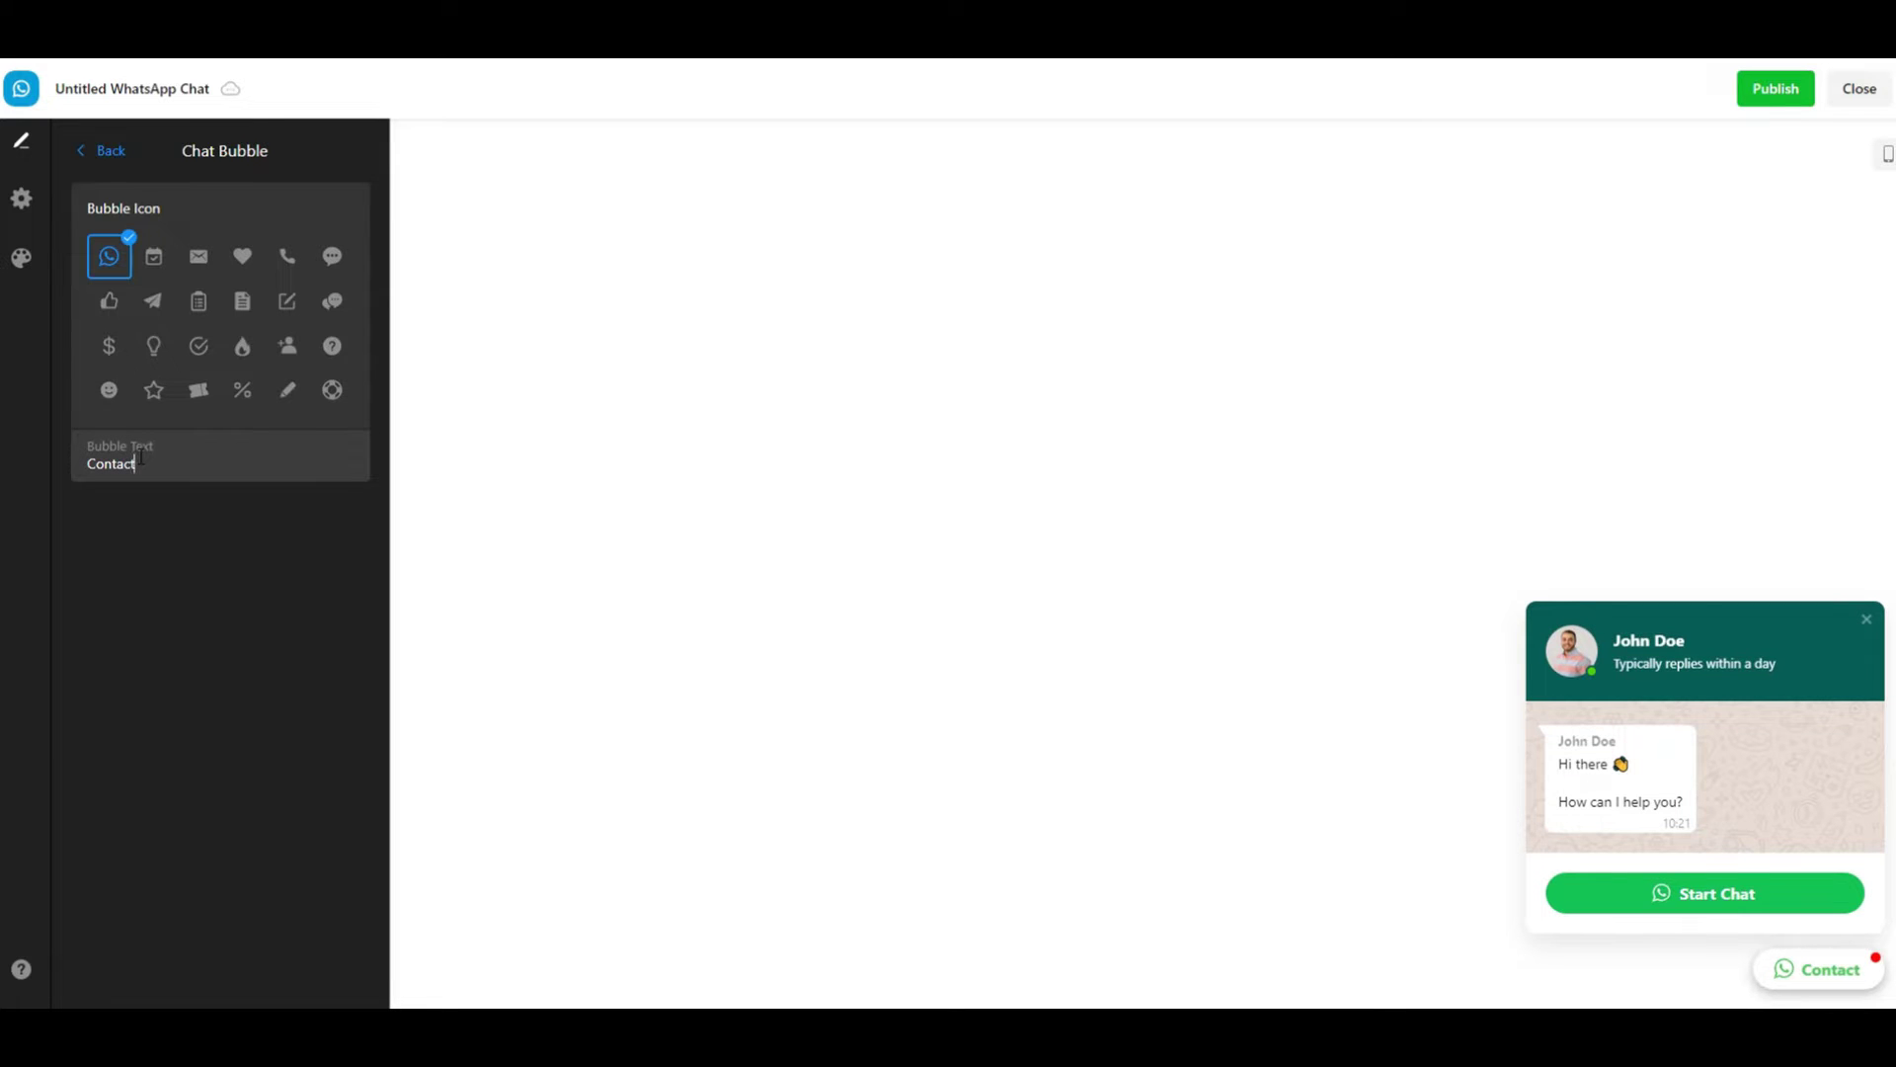
pyautogui.hotkey('ctrl', 'a')
pyautogui.press('BackSpace')
pyautogui.write('Live')
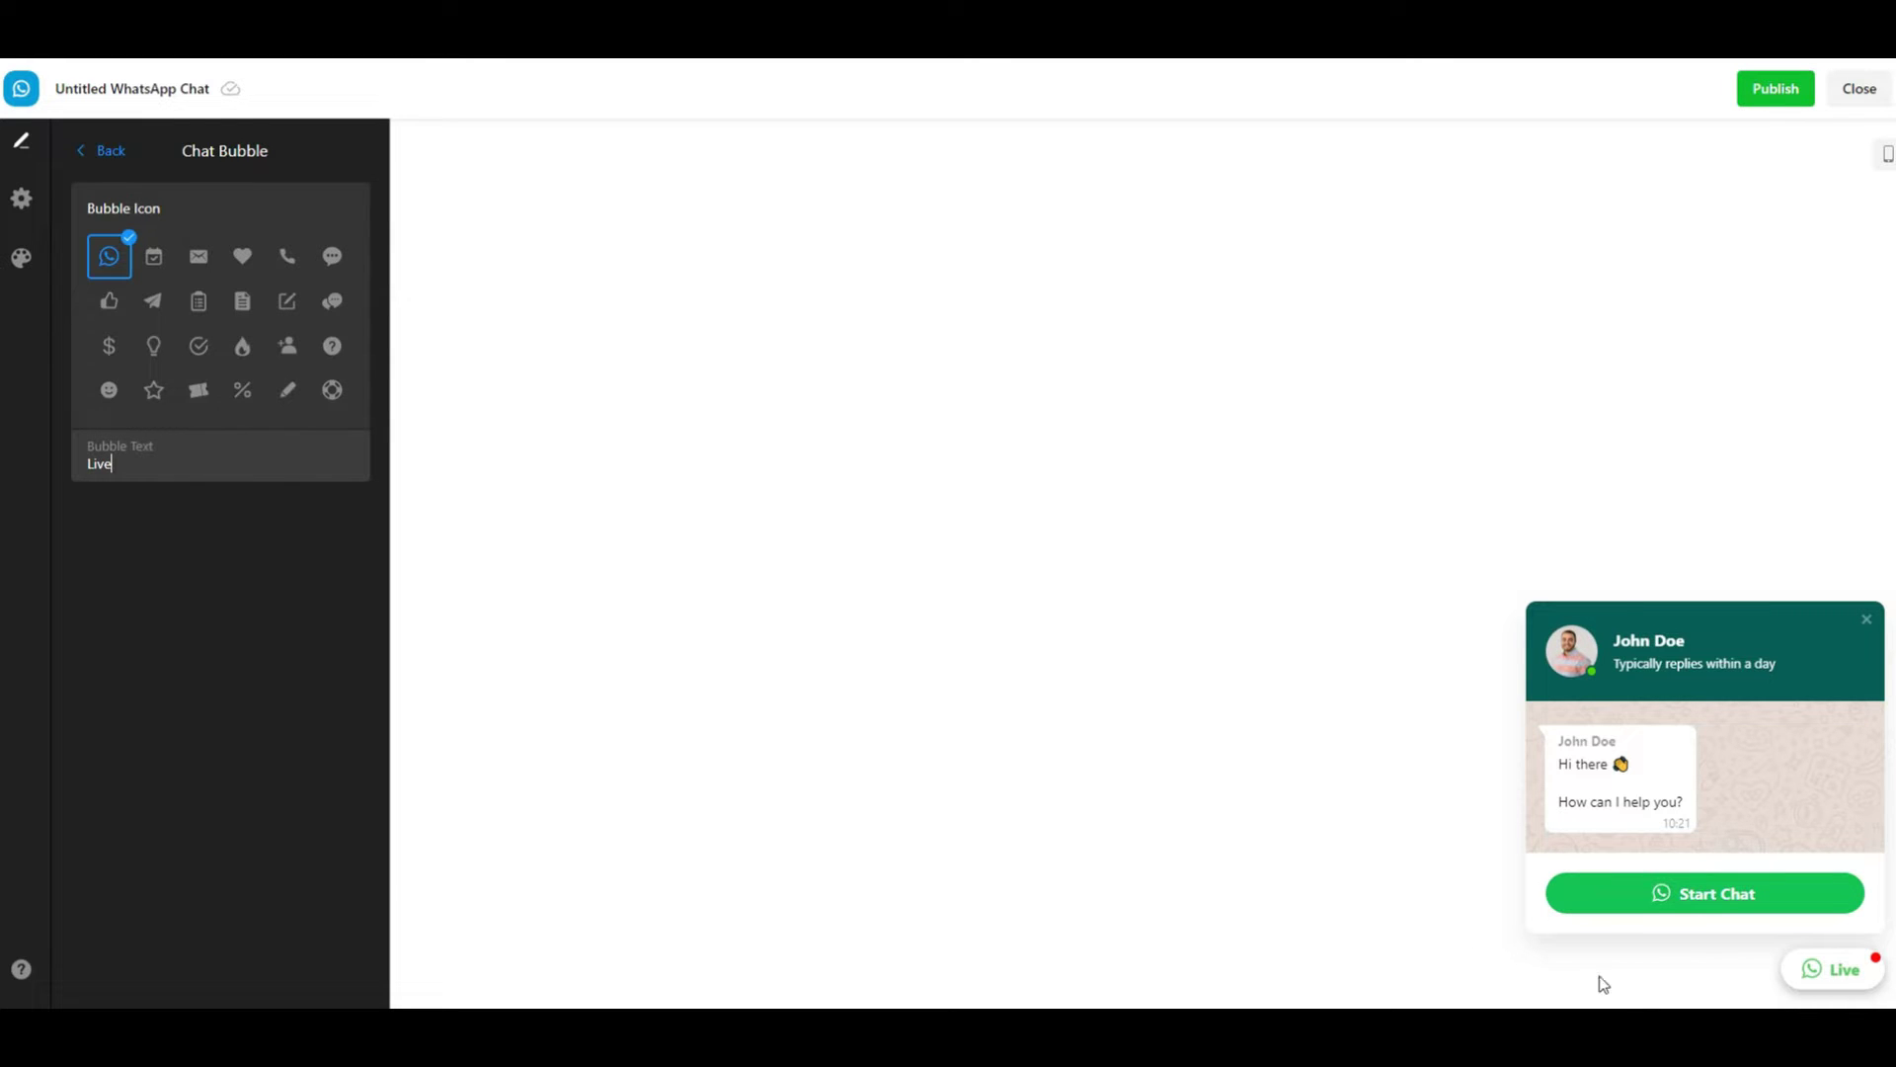
pyautogui.click(1839, 980)
pyautogui.click(1839, 982)
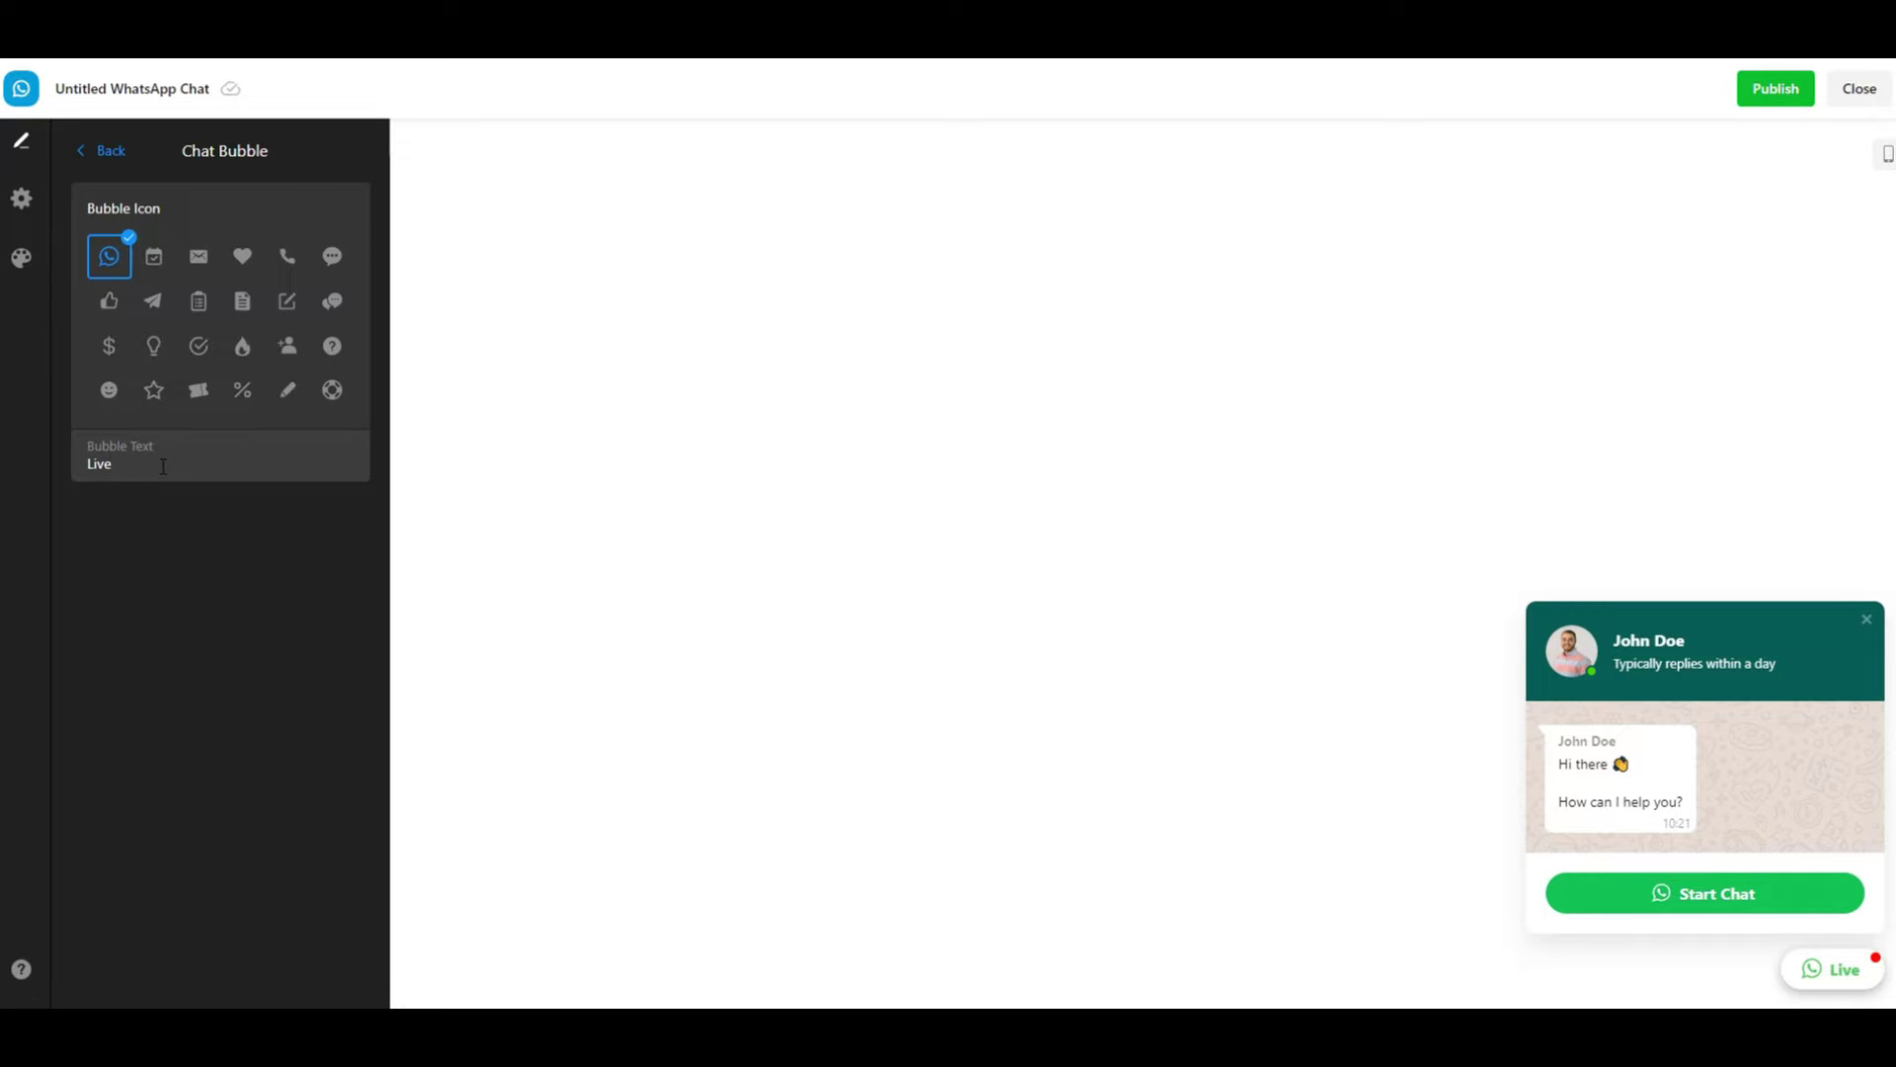
pyautogui.write('Chat on')
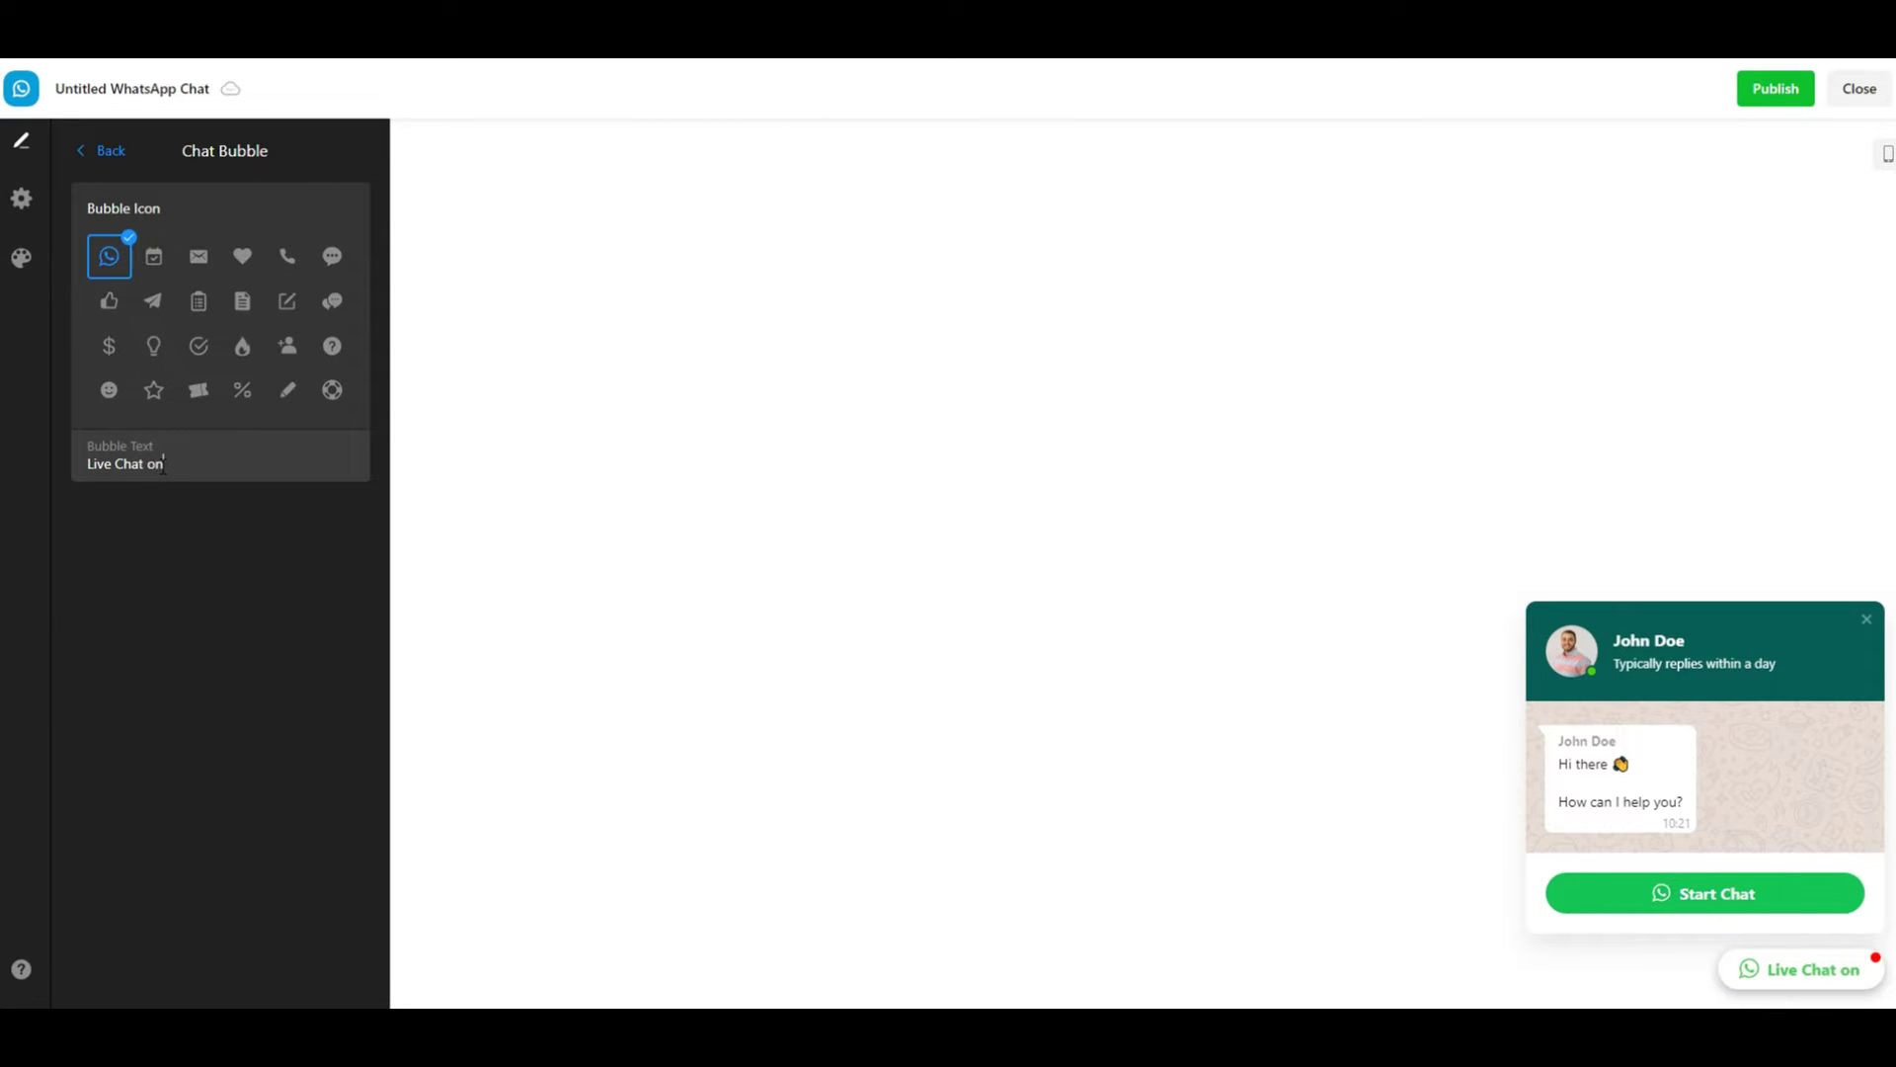
pyautogui.write(' Whats')
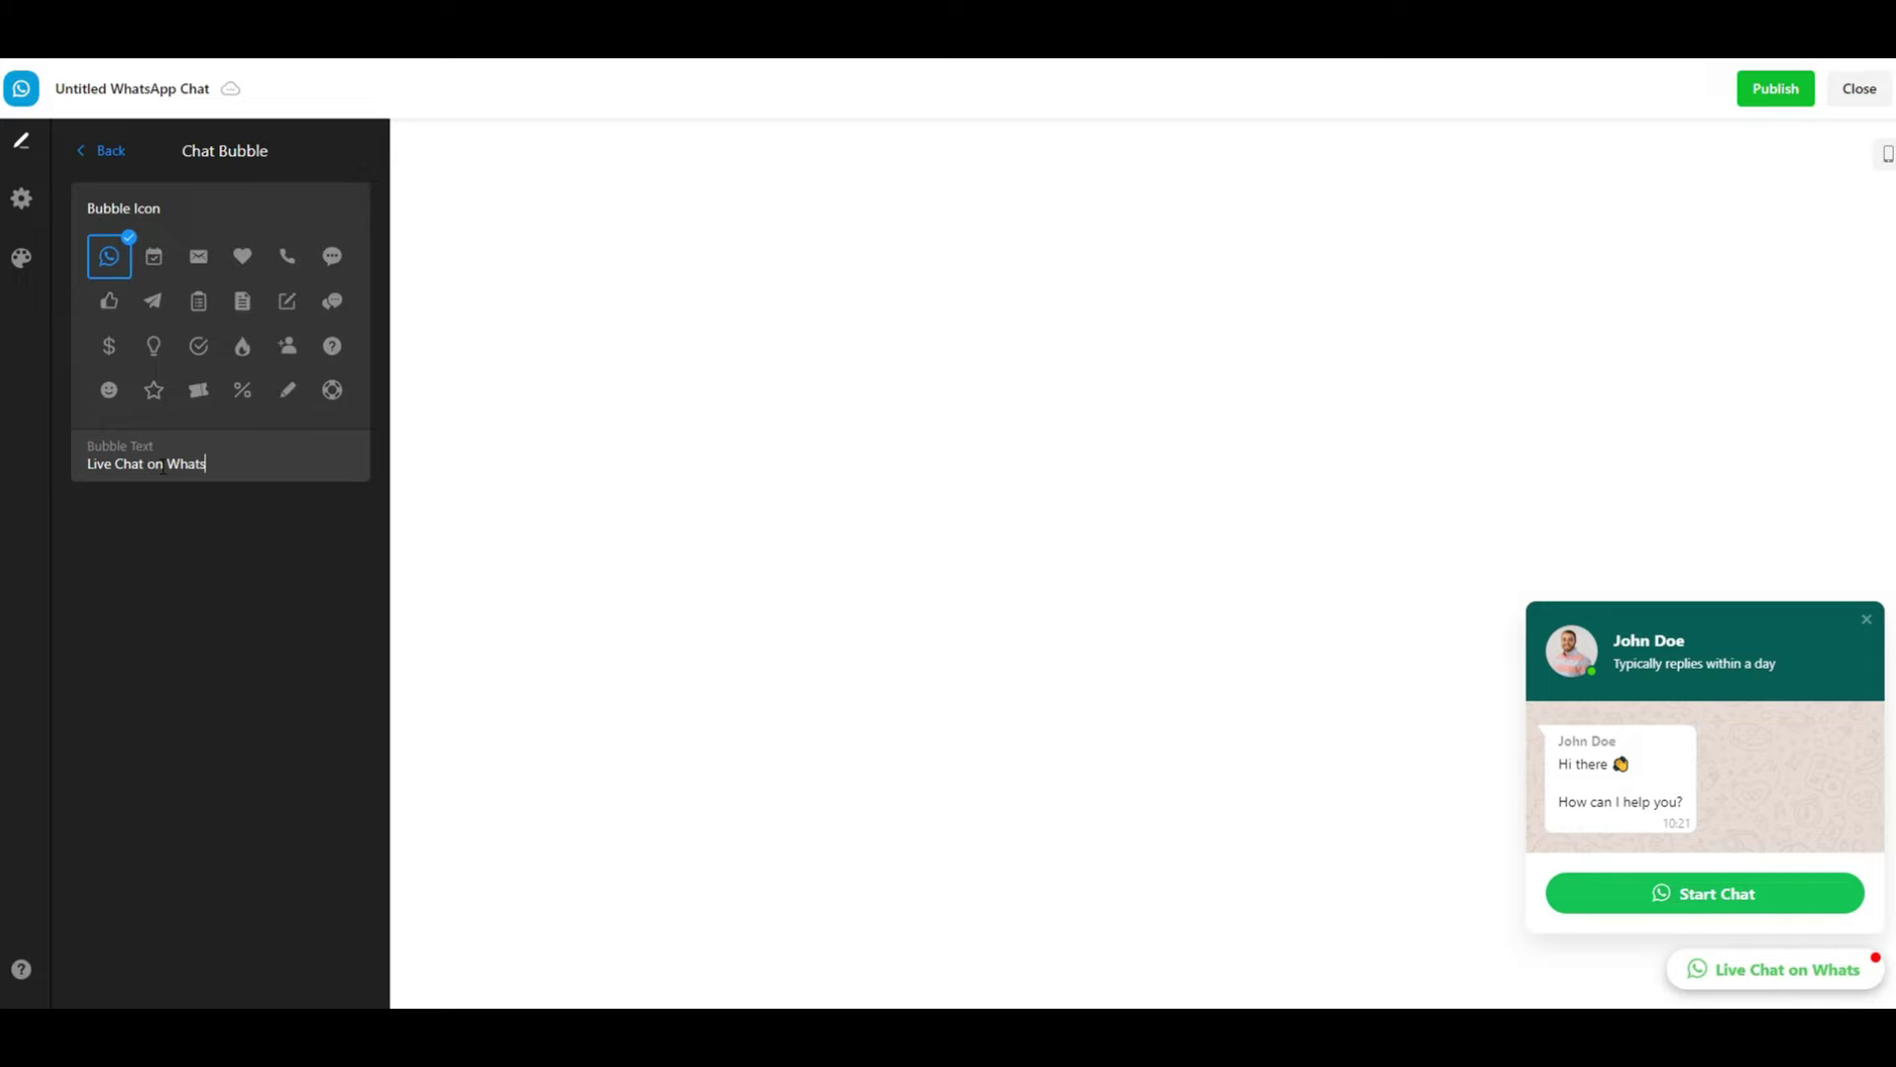
pyautogui.write('App')
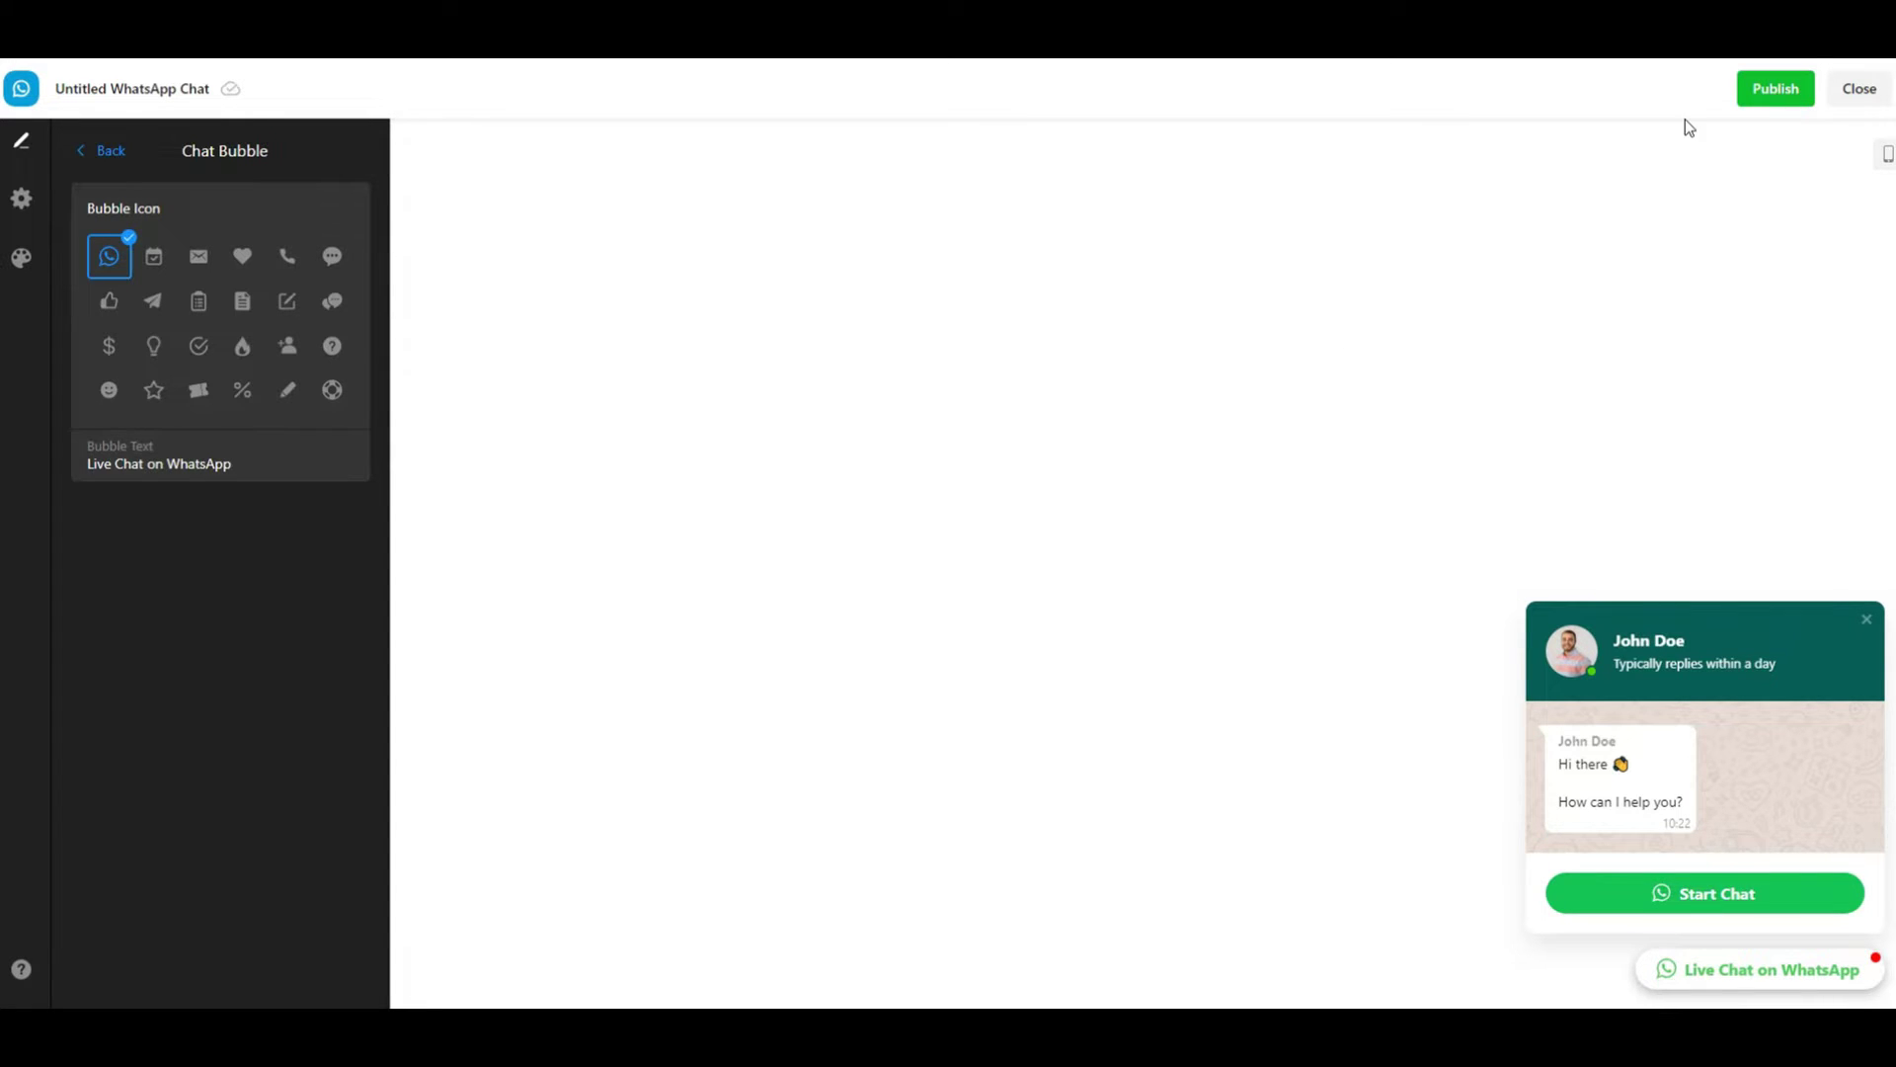
# Step: Check the mobile preview, then delete 'Live' so the bubble reads 'Chat on WhatsApp'
pyautogui.click(1885, 160)
pyautogui.click(1274, 938)
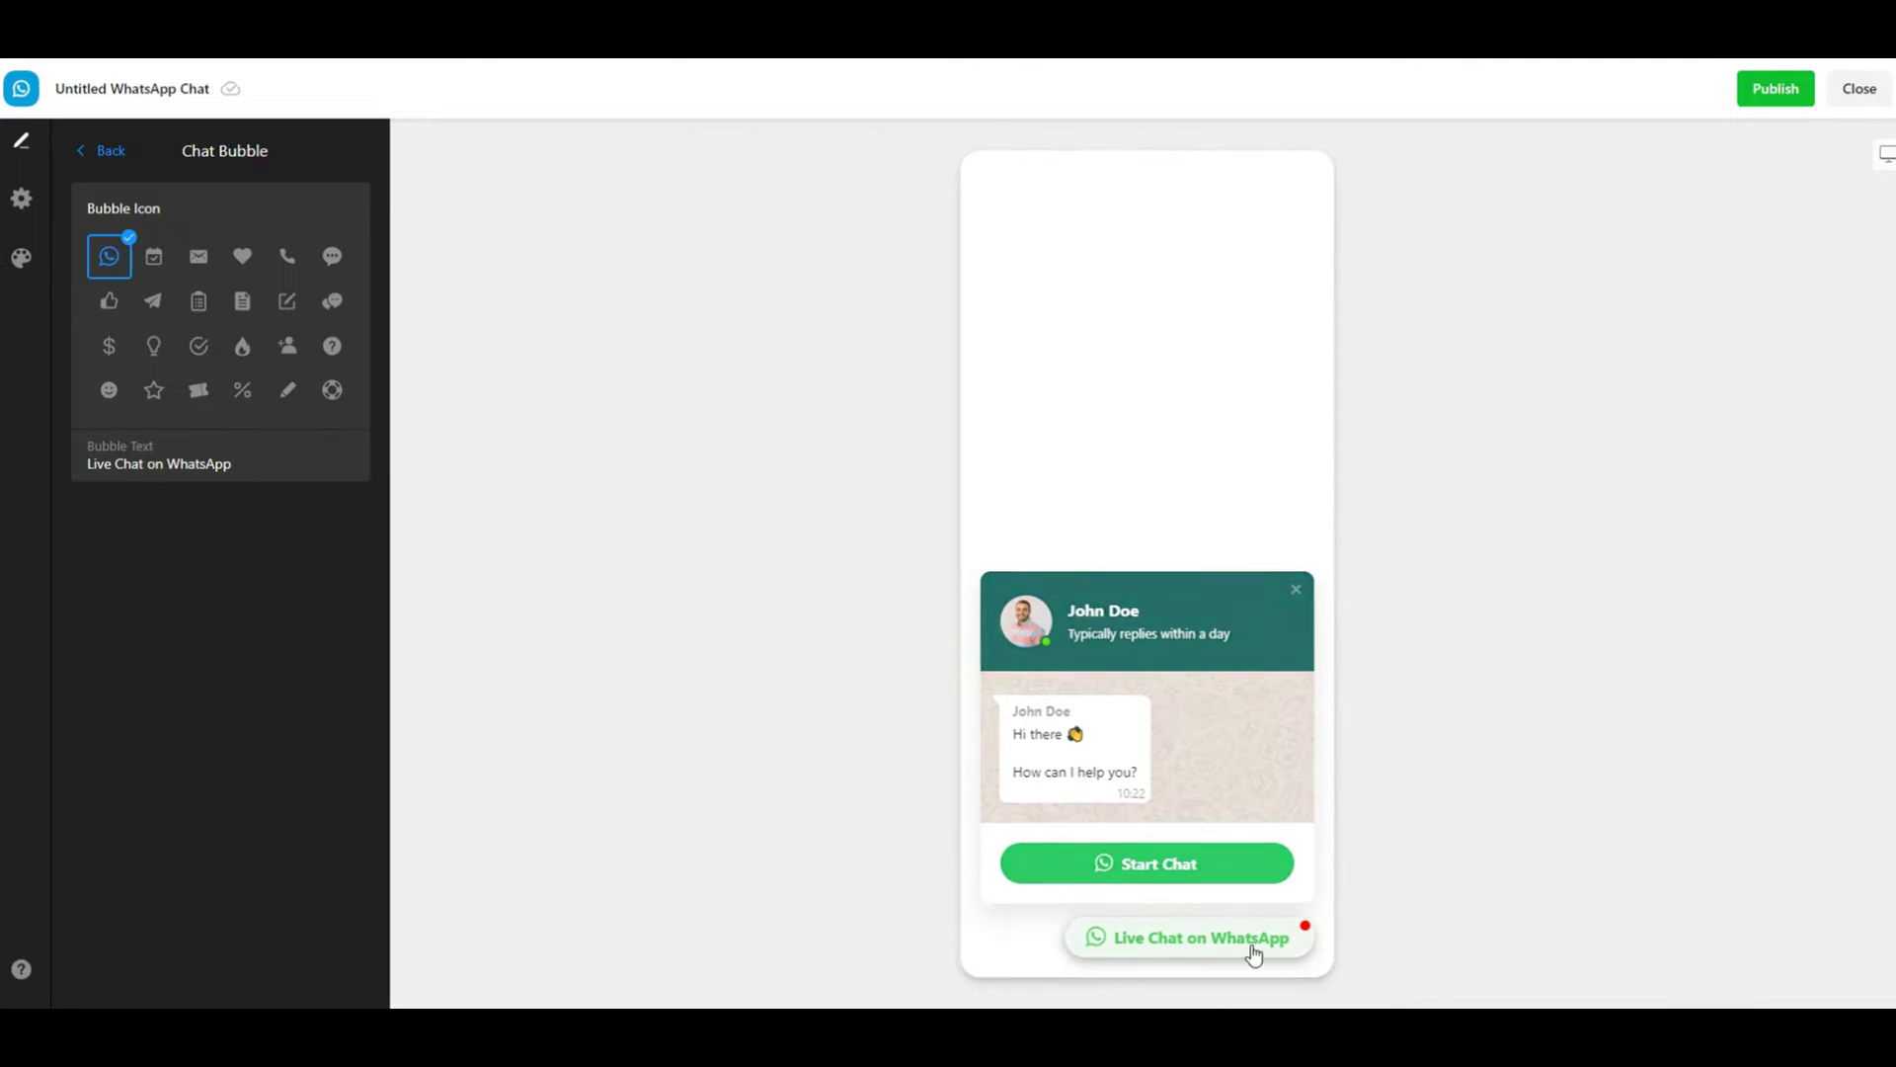
pyautogui.click(1241, 937)
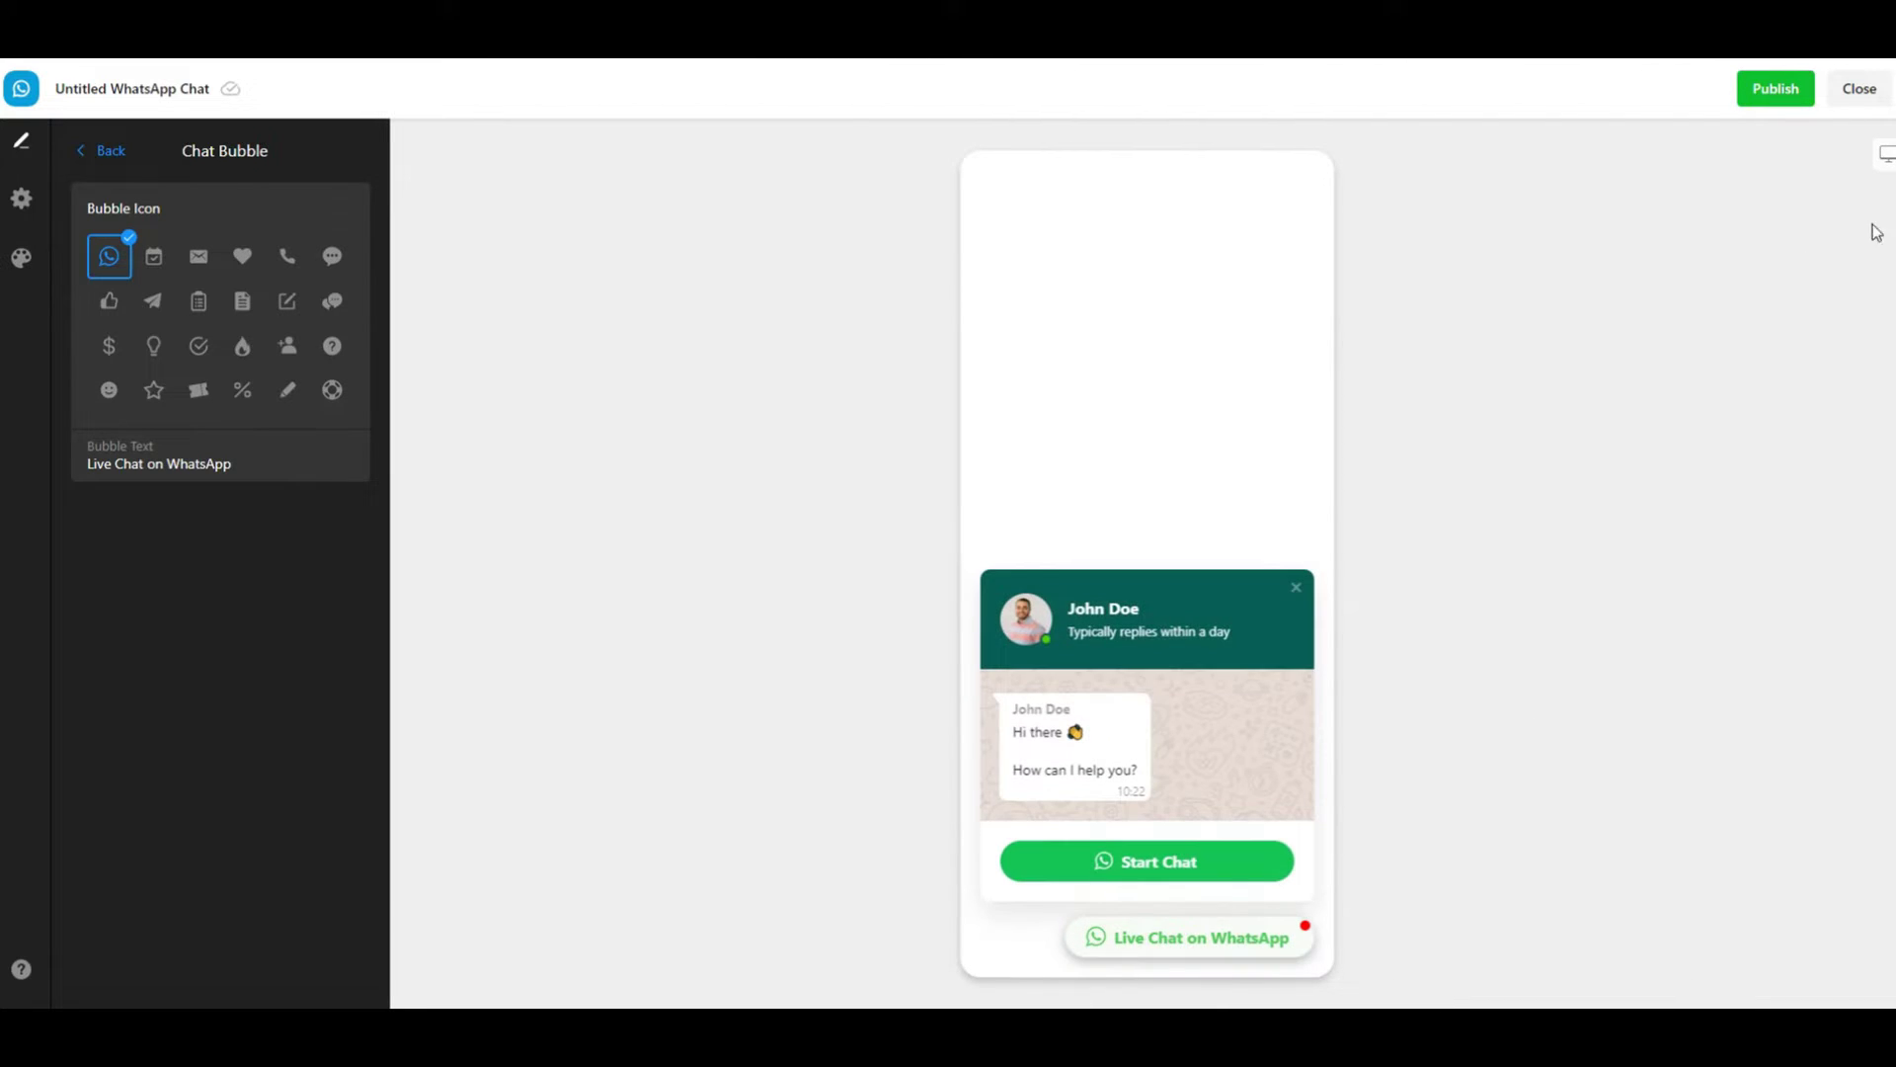
pyautogui.click(1885, 156)
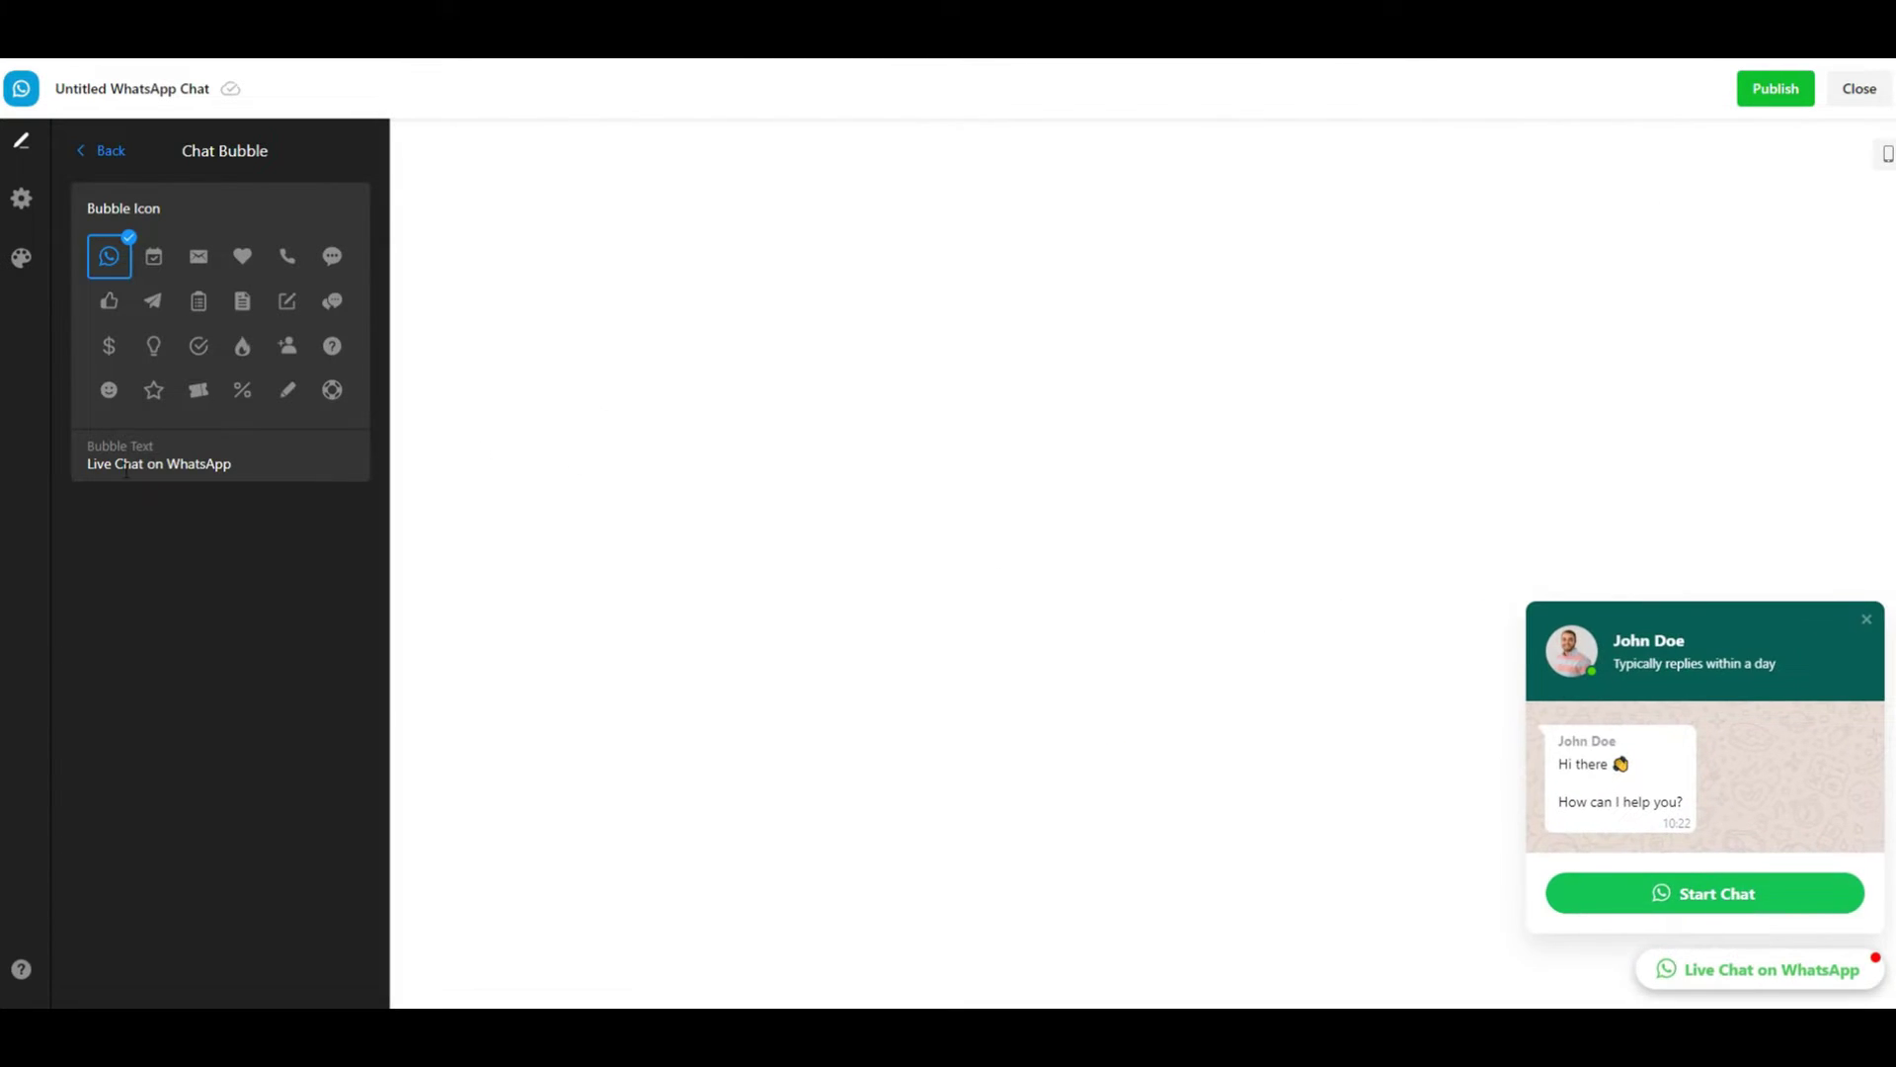
pyautogui.moveTo(116, 466); pyautogui.dragTo(148, 464)
pyautogui.click(116, 465)
pyautogui.press('BackSpace')
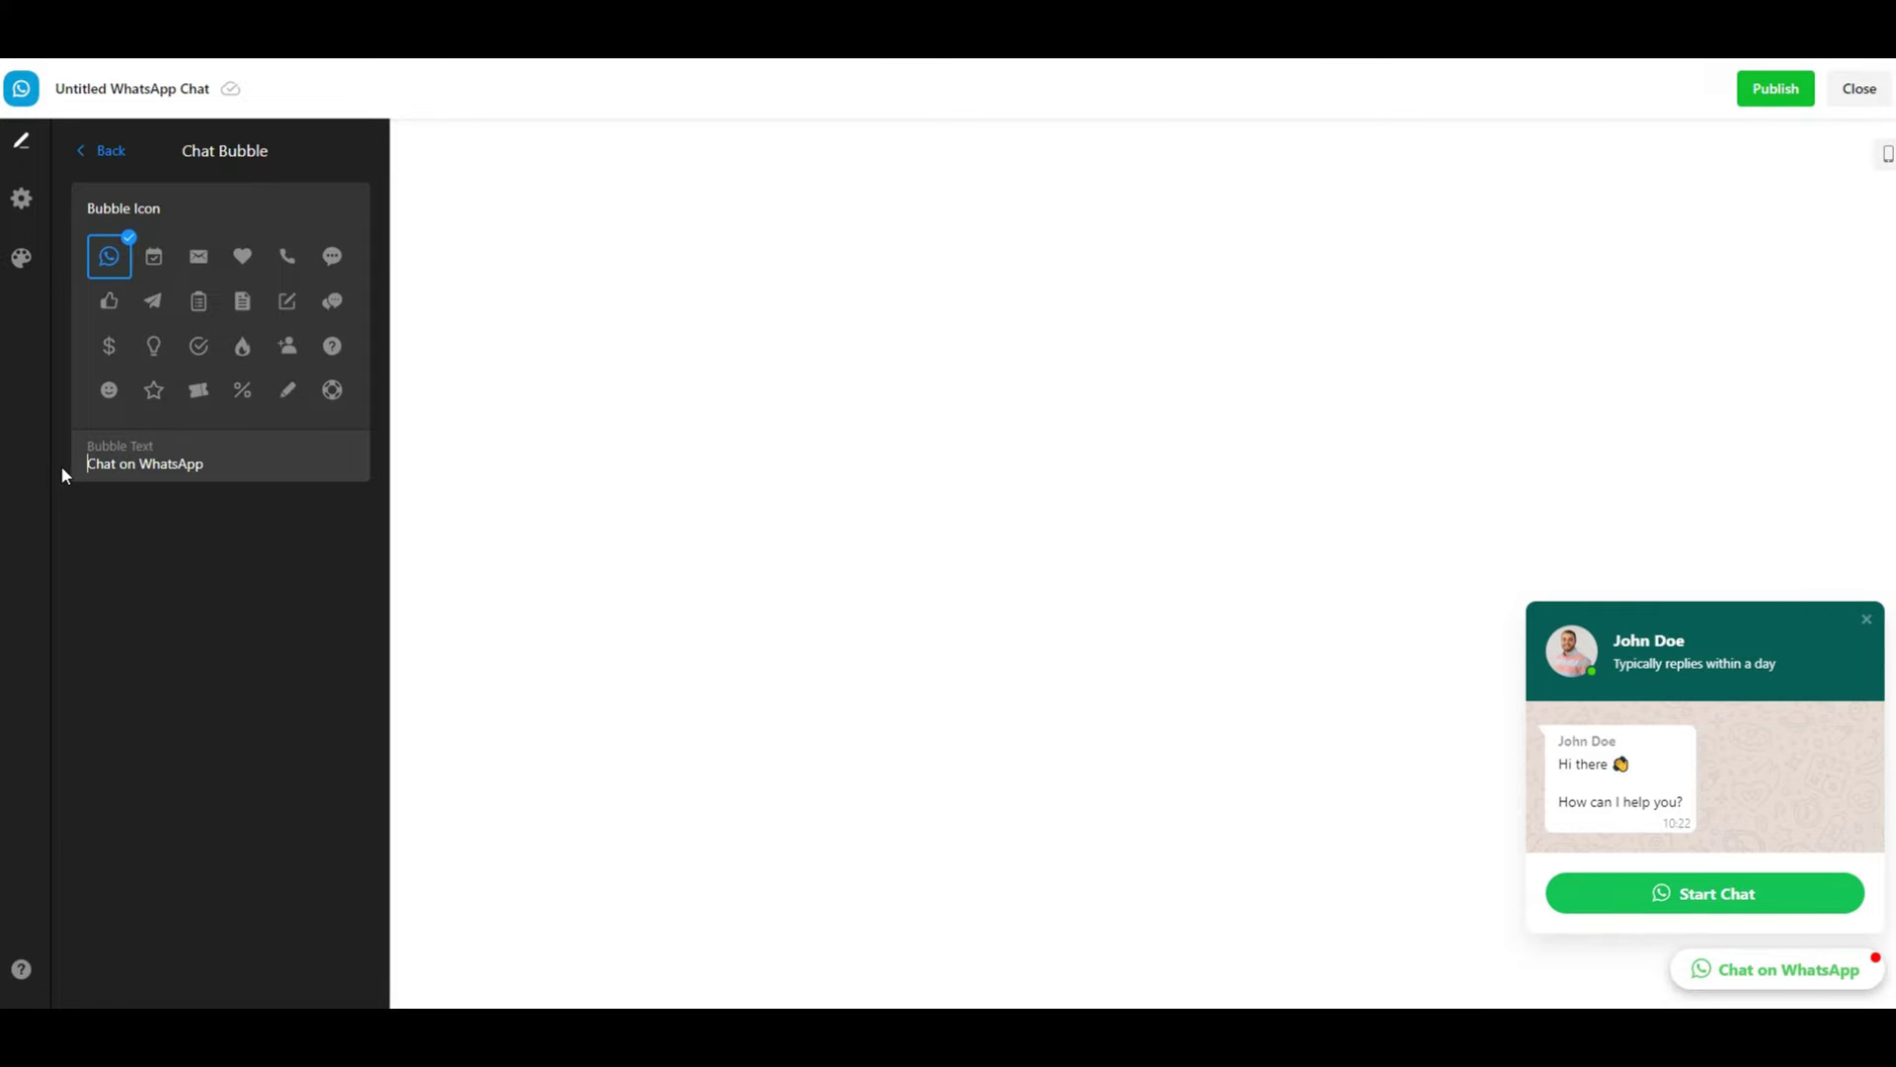
# Step: Recheck the bubble in the mobile preview and return to the content settings
pyautogui.click(1885, 155)
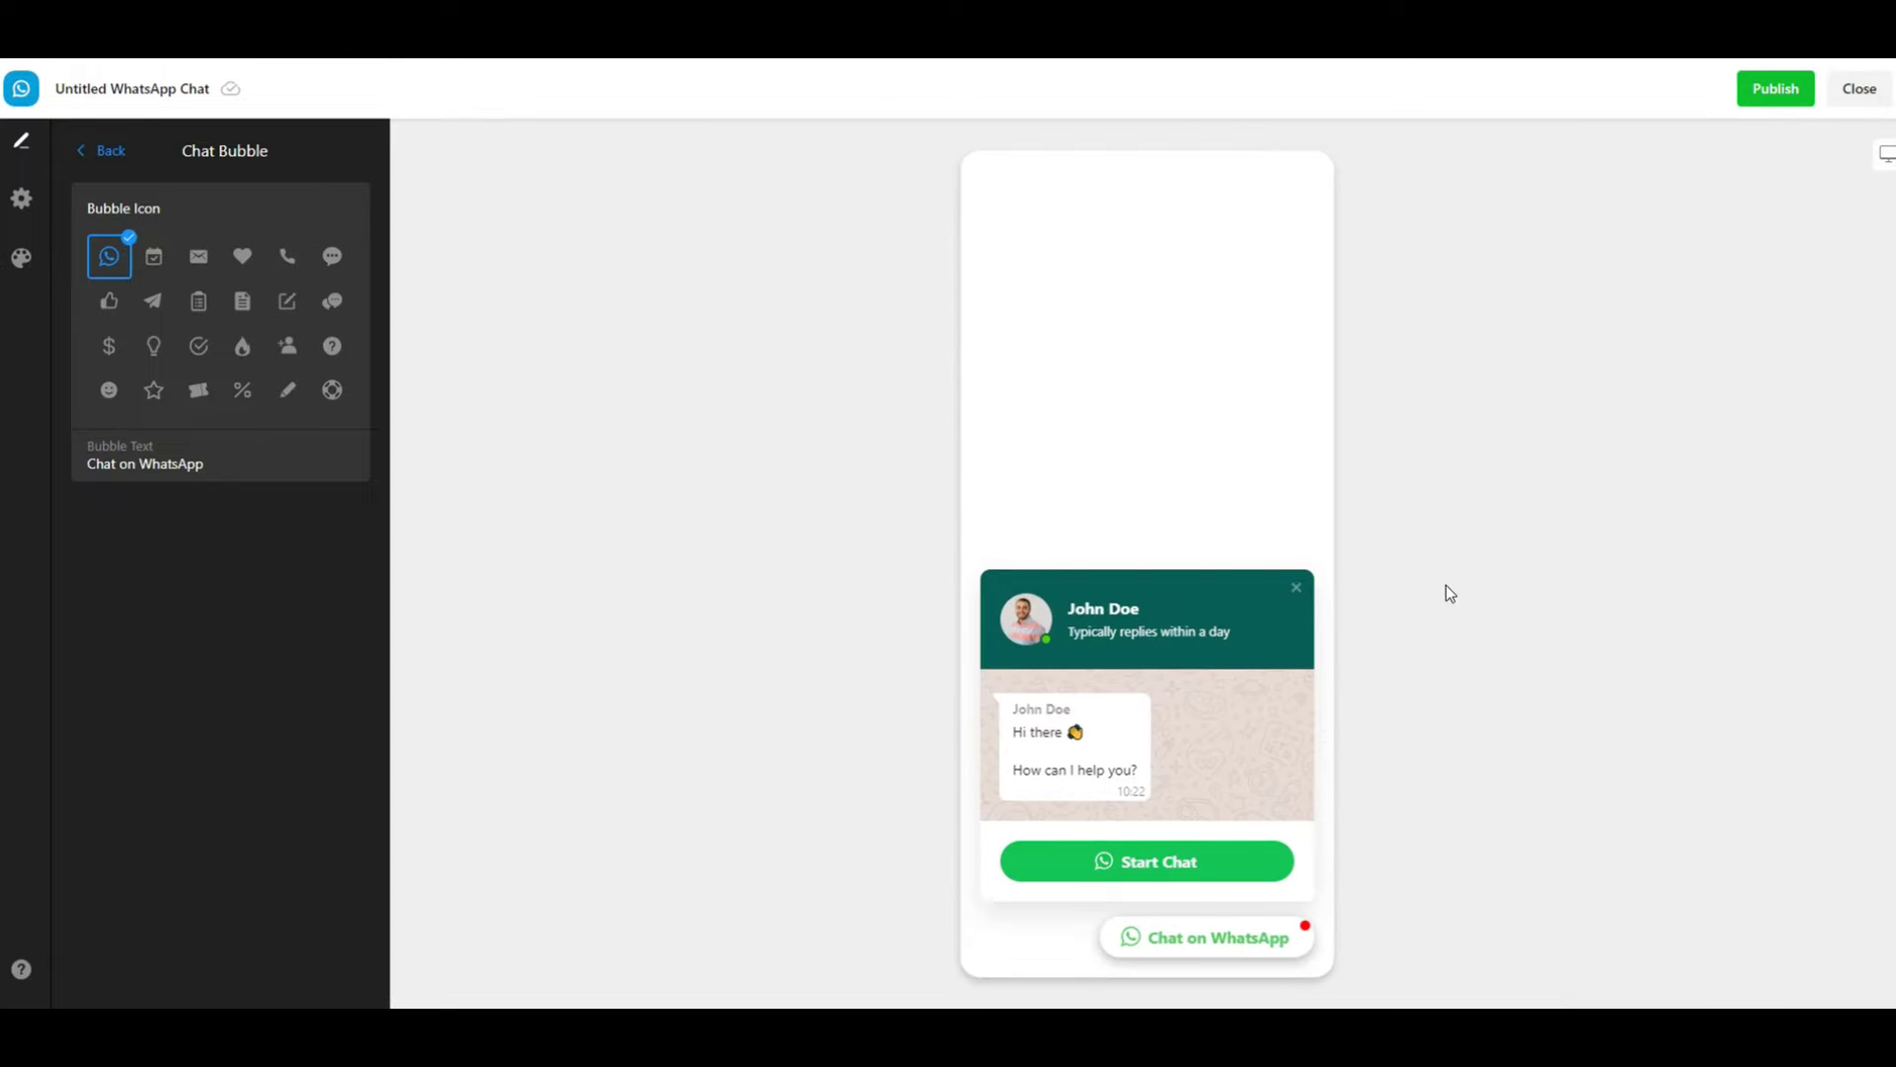
pyautogui.click(1198, 951)
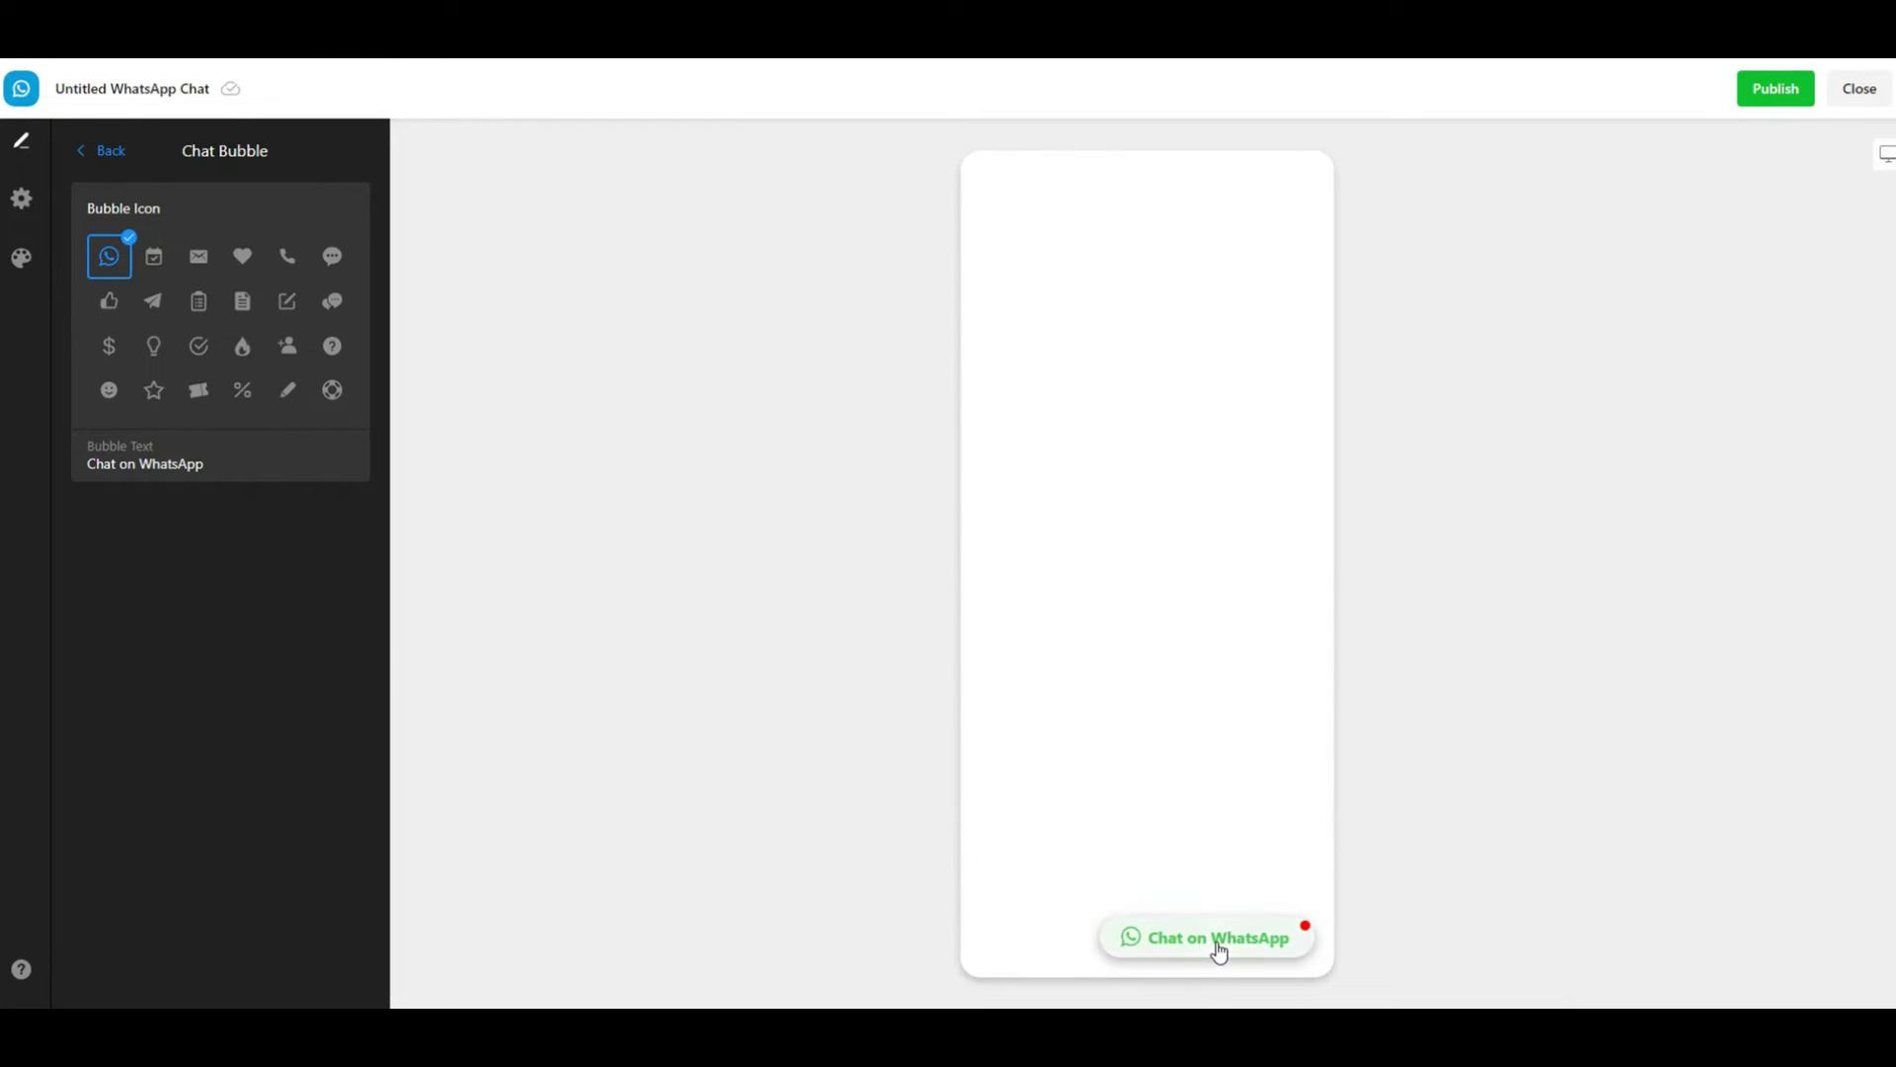
pyautogui.click(1215, 948)
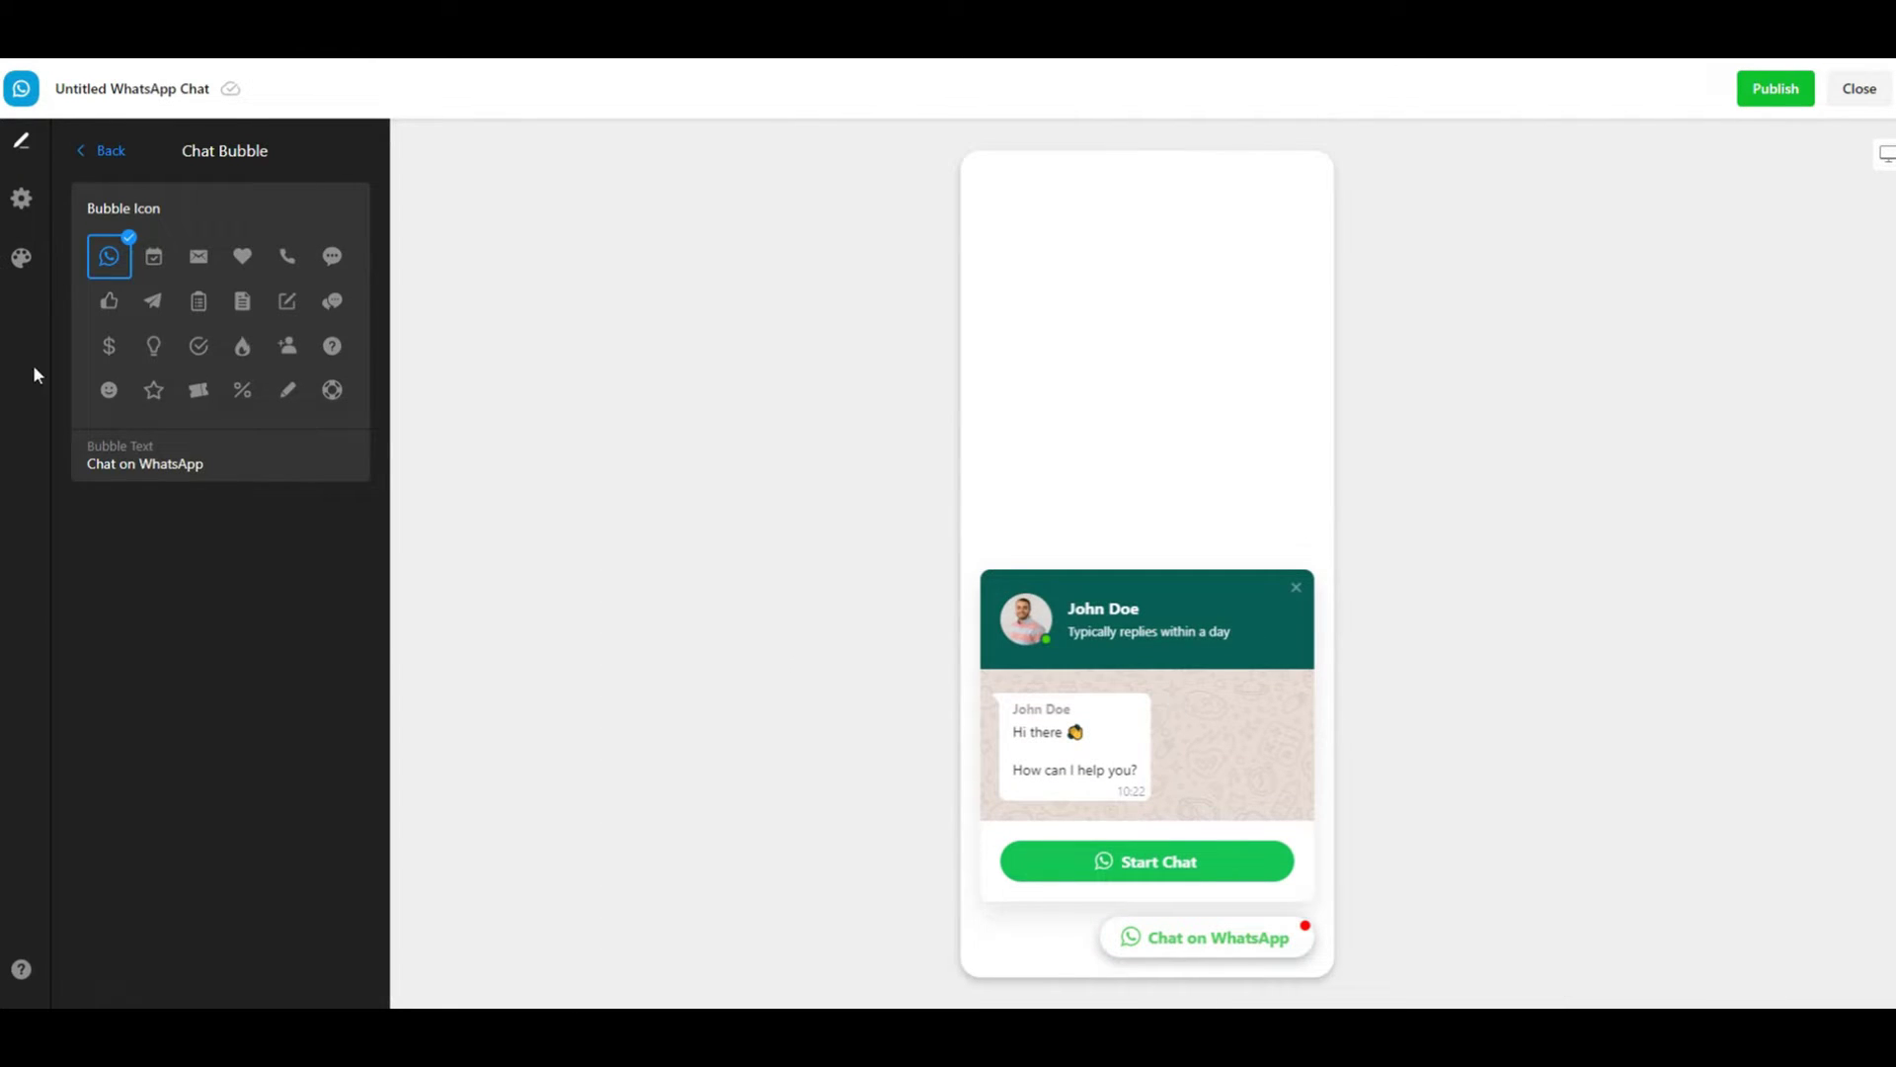
pyautogui.click(109, 153)
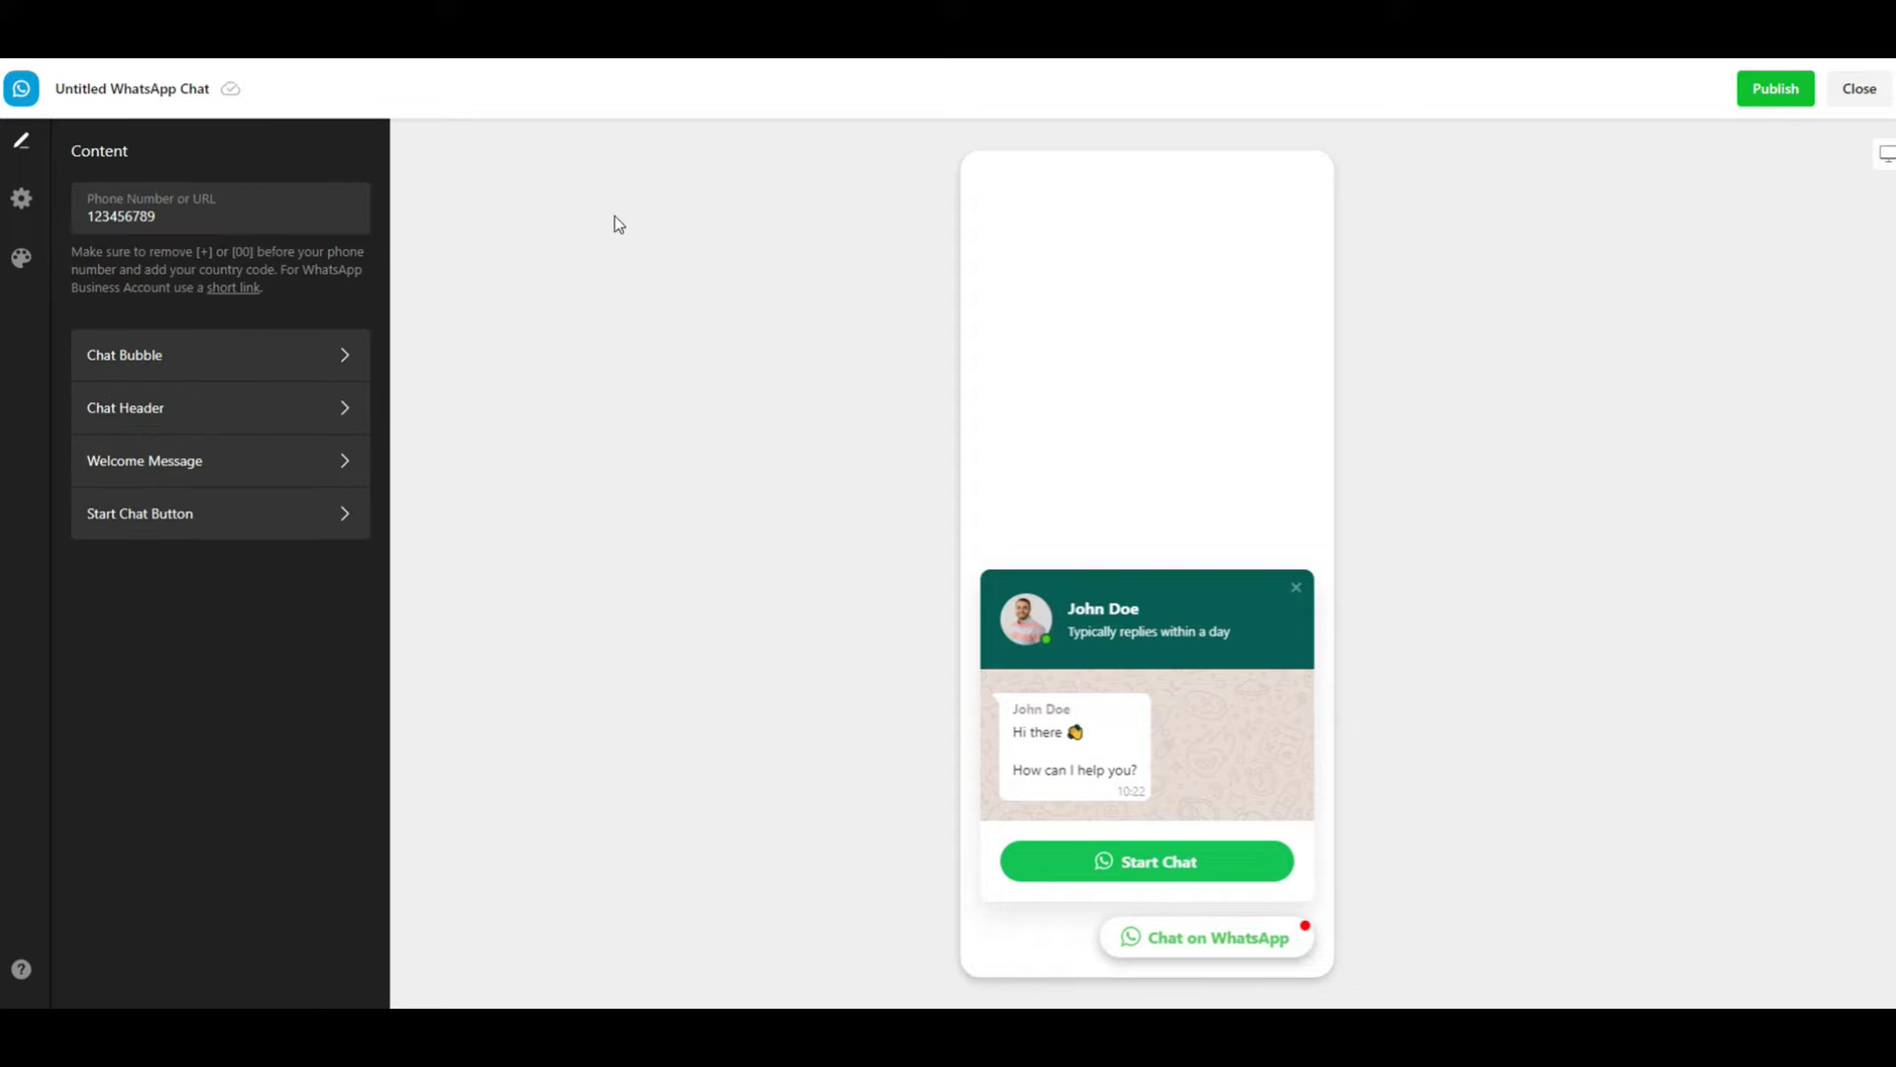
# Step: Set the header photo to the male library avatar wearing a cap and retype the agent's name
pyautogui.click(199, 408)
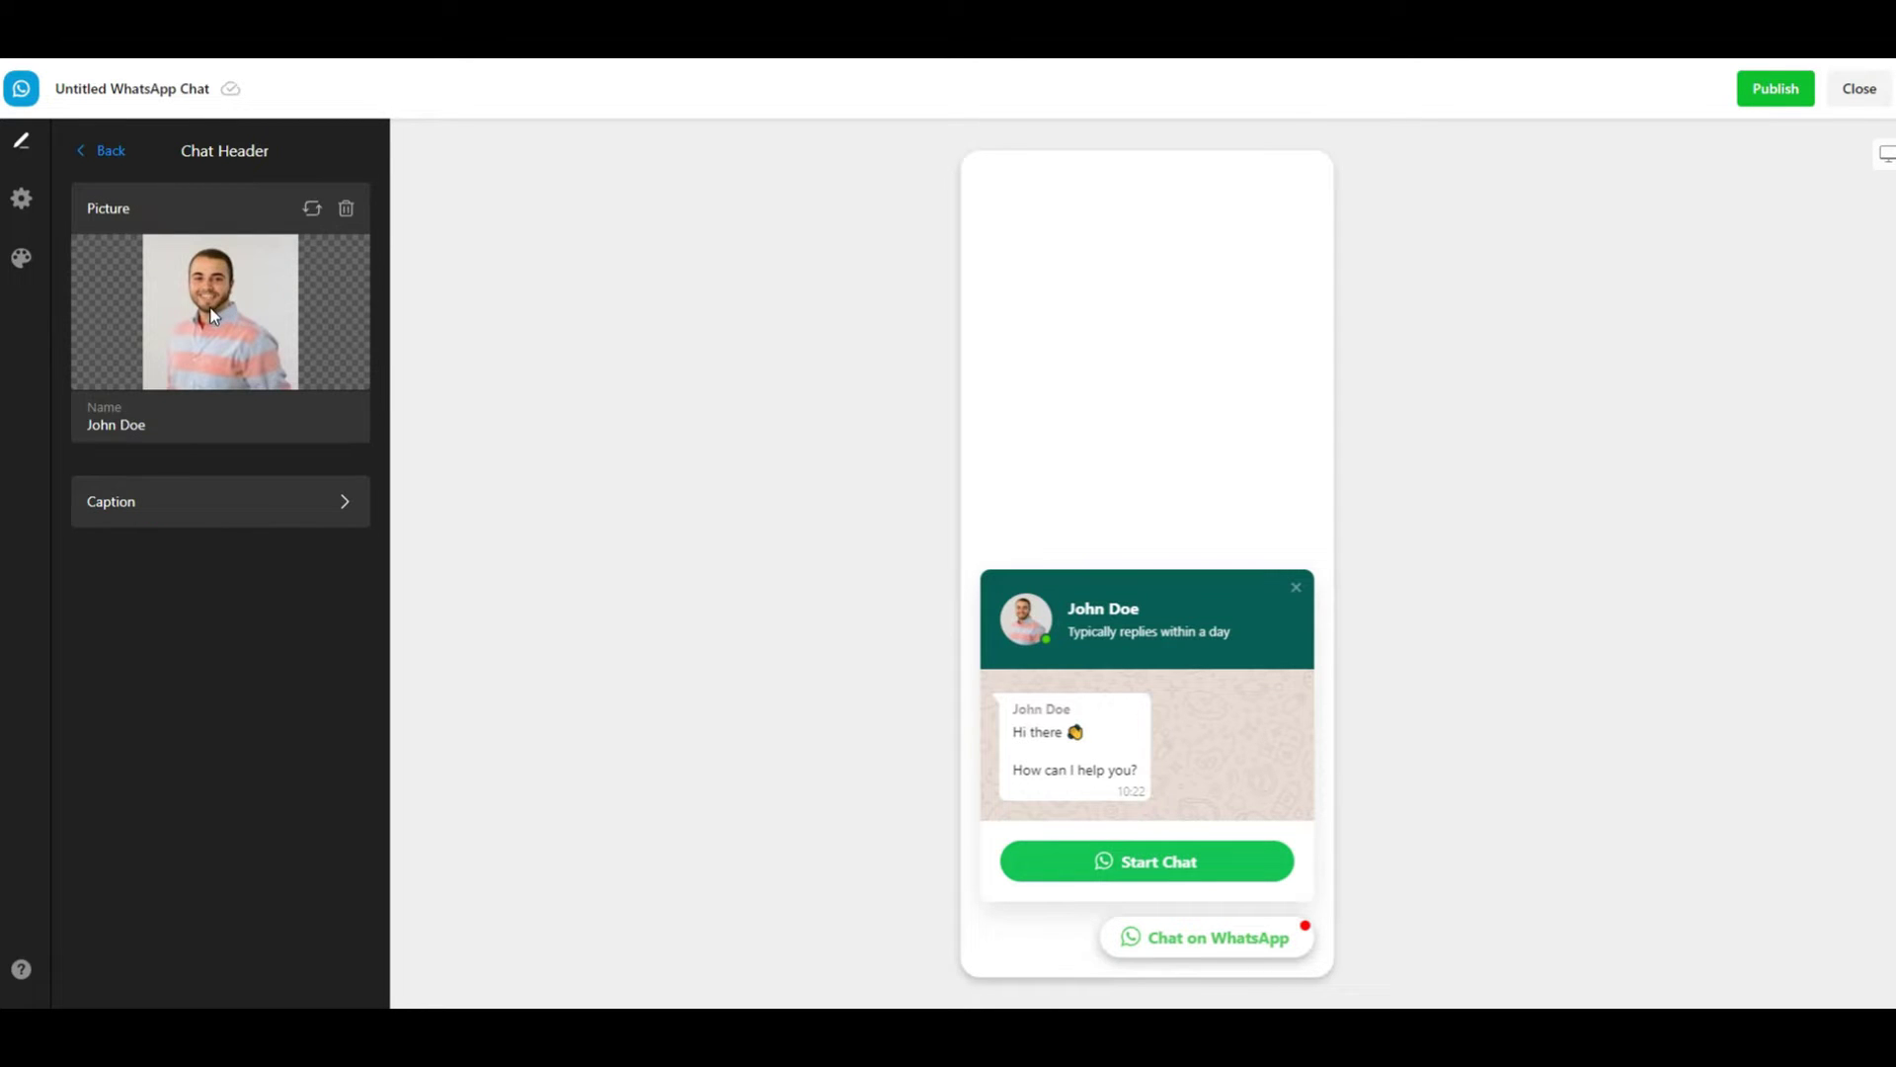
pyautogui.click(312, 209)
pyautogui.click(411, 253)
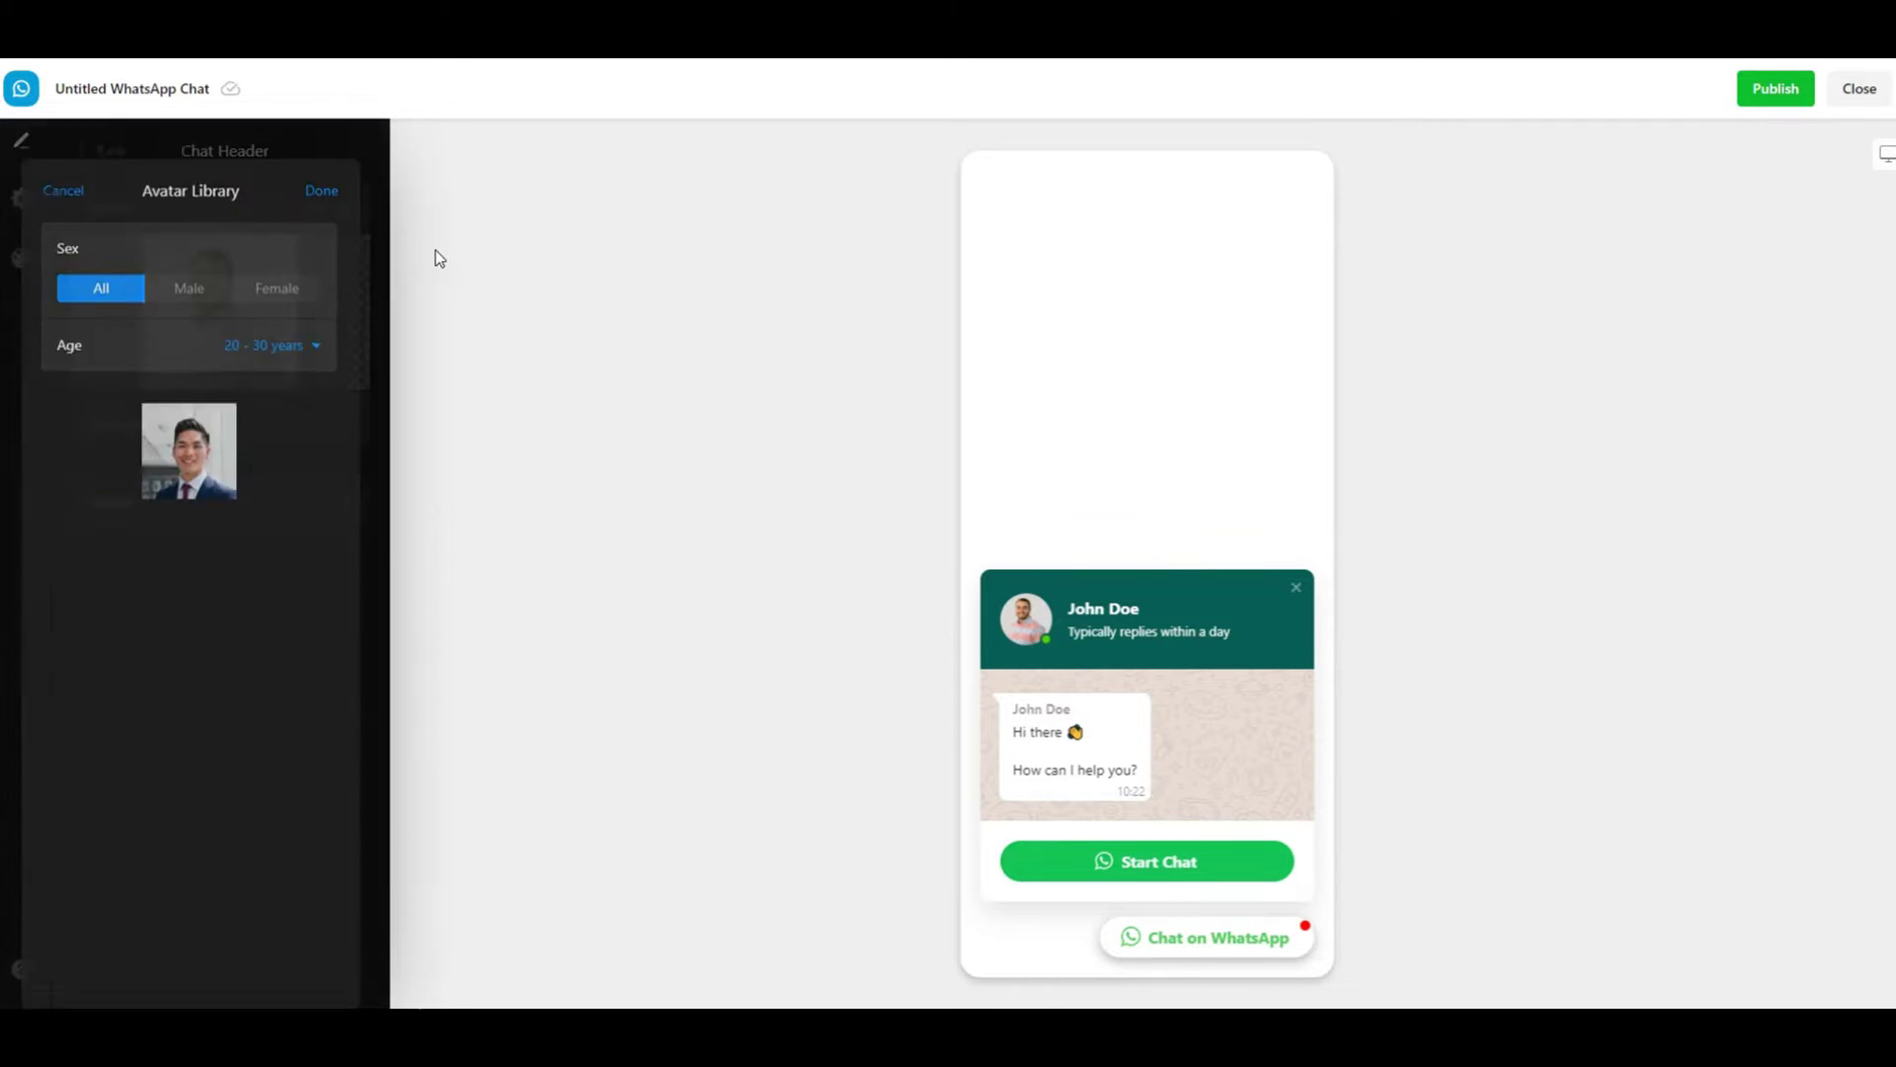
pyautogui.click(202, 282)
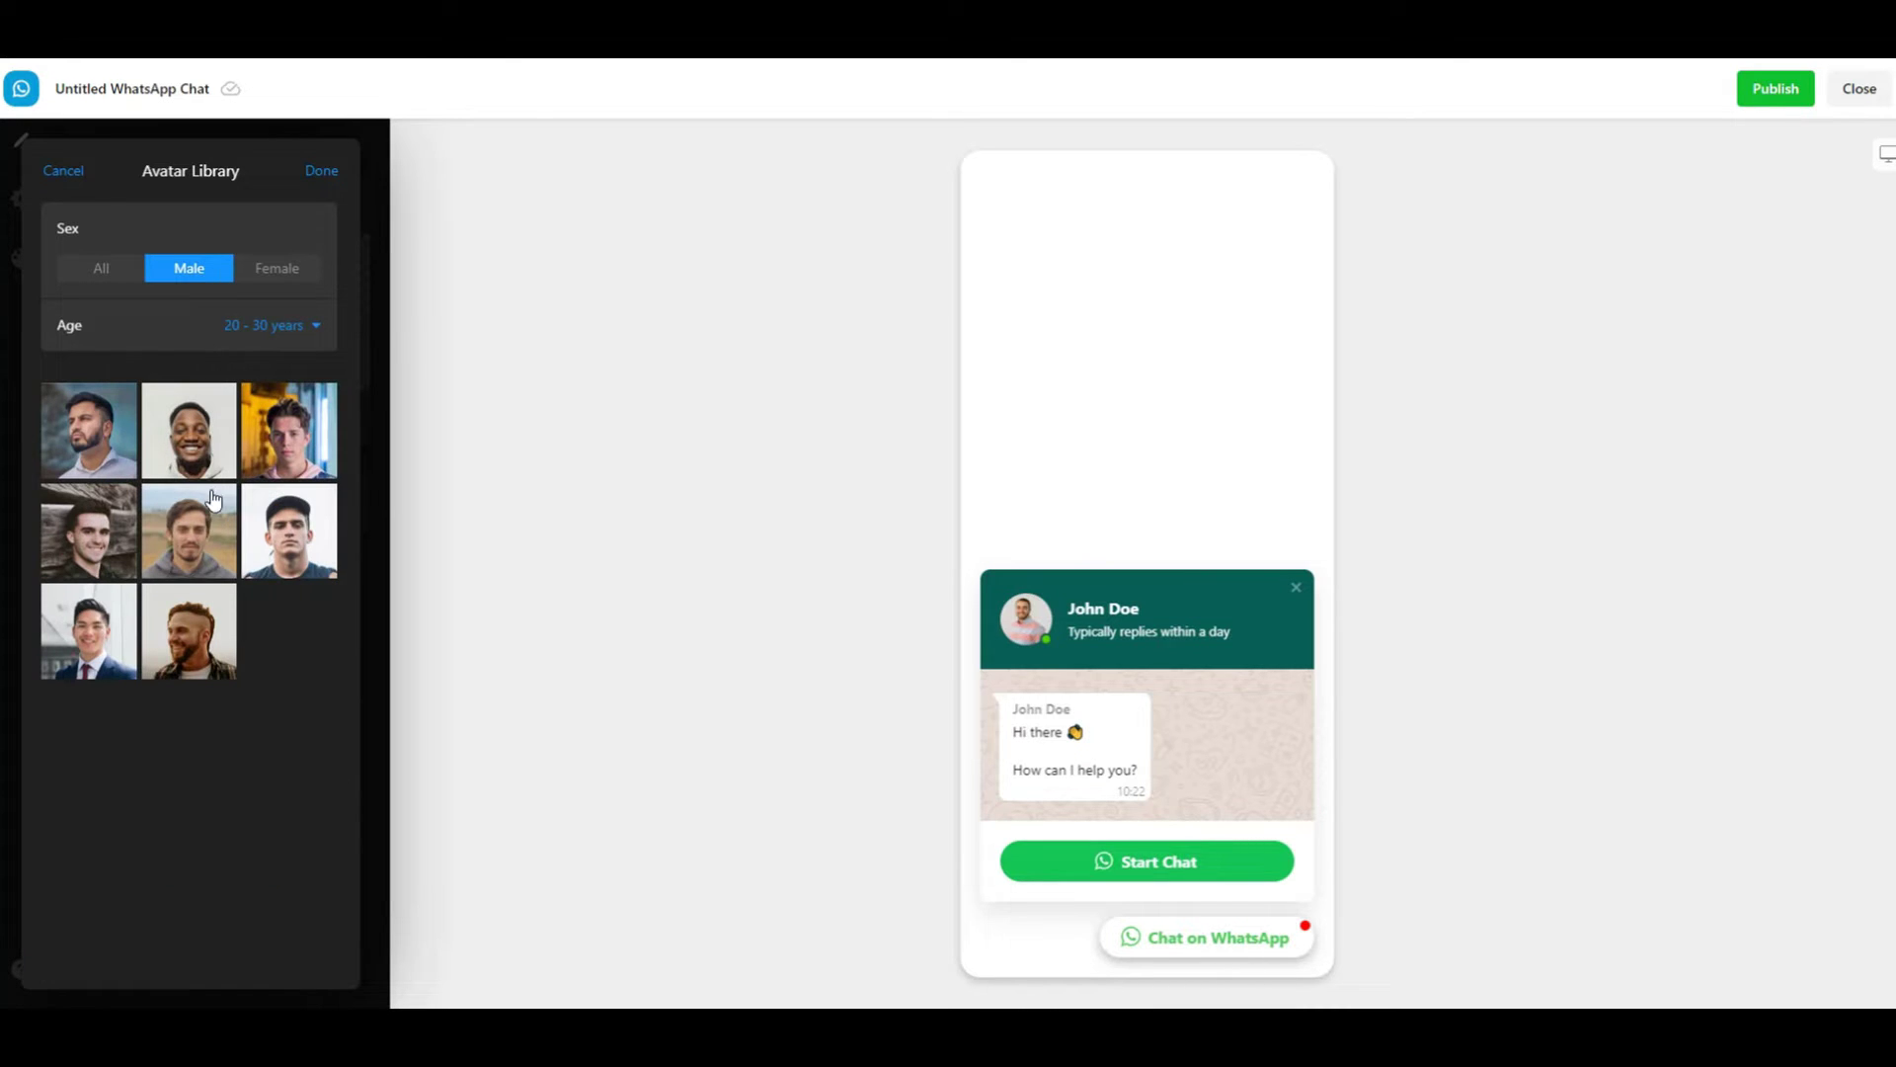
pyautogui.click(202, 520)
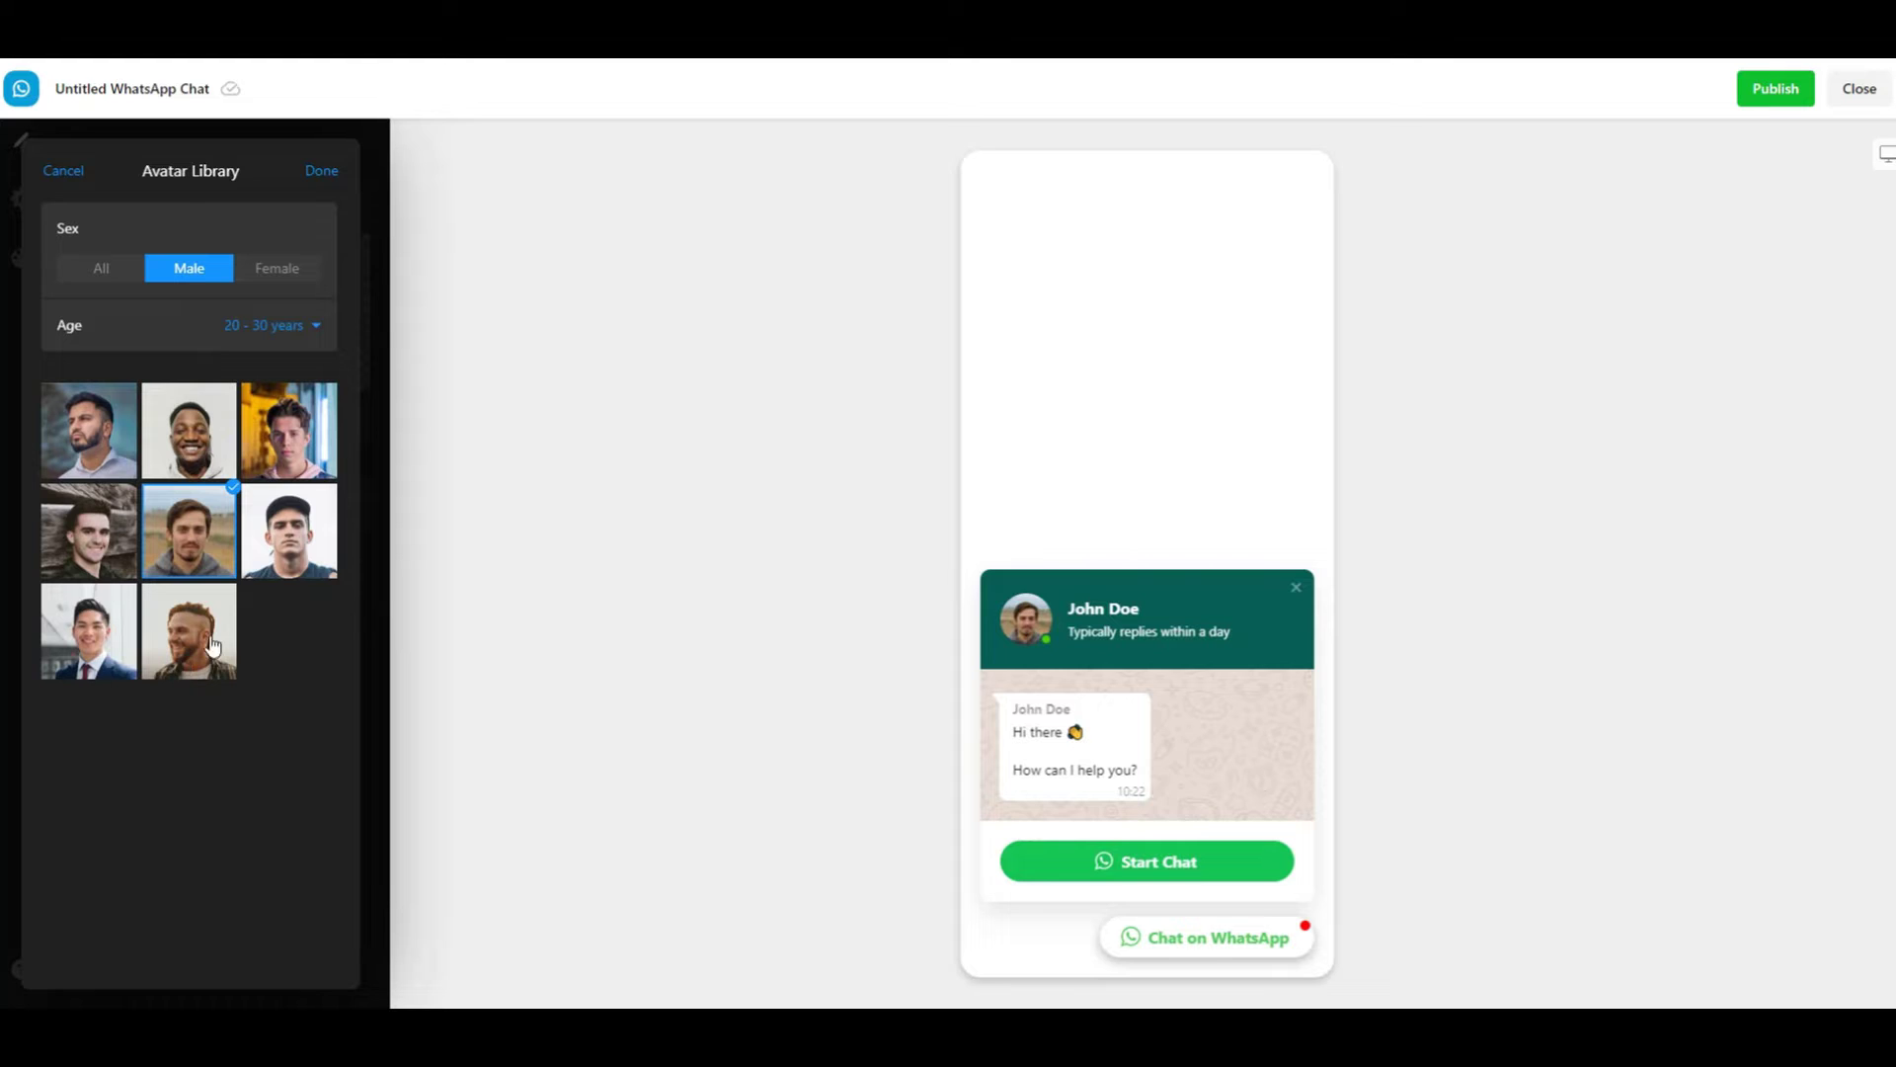
pyautogui.click(313, 555)
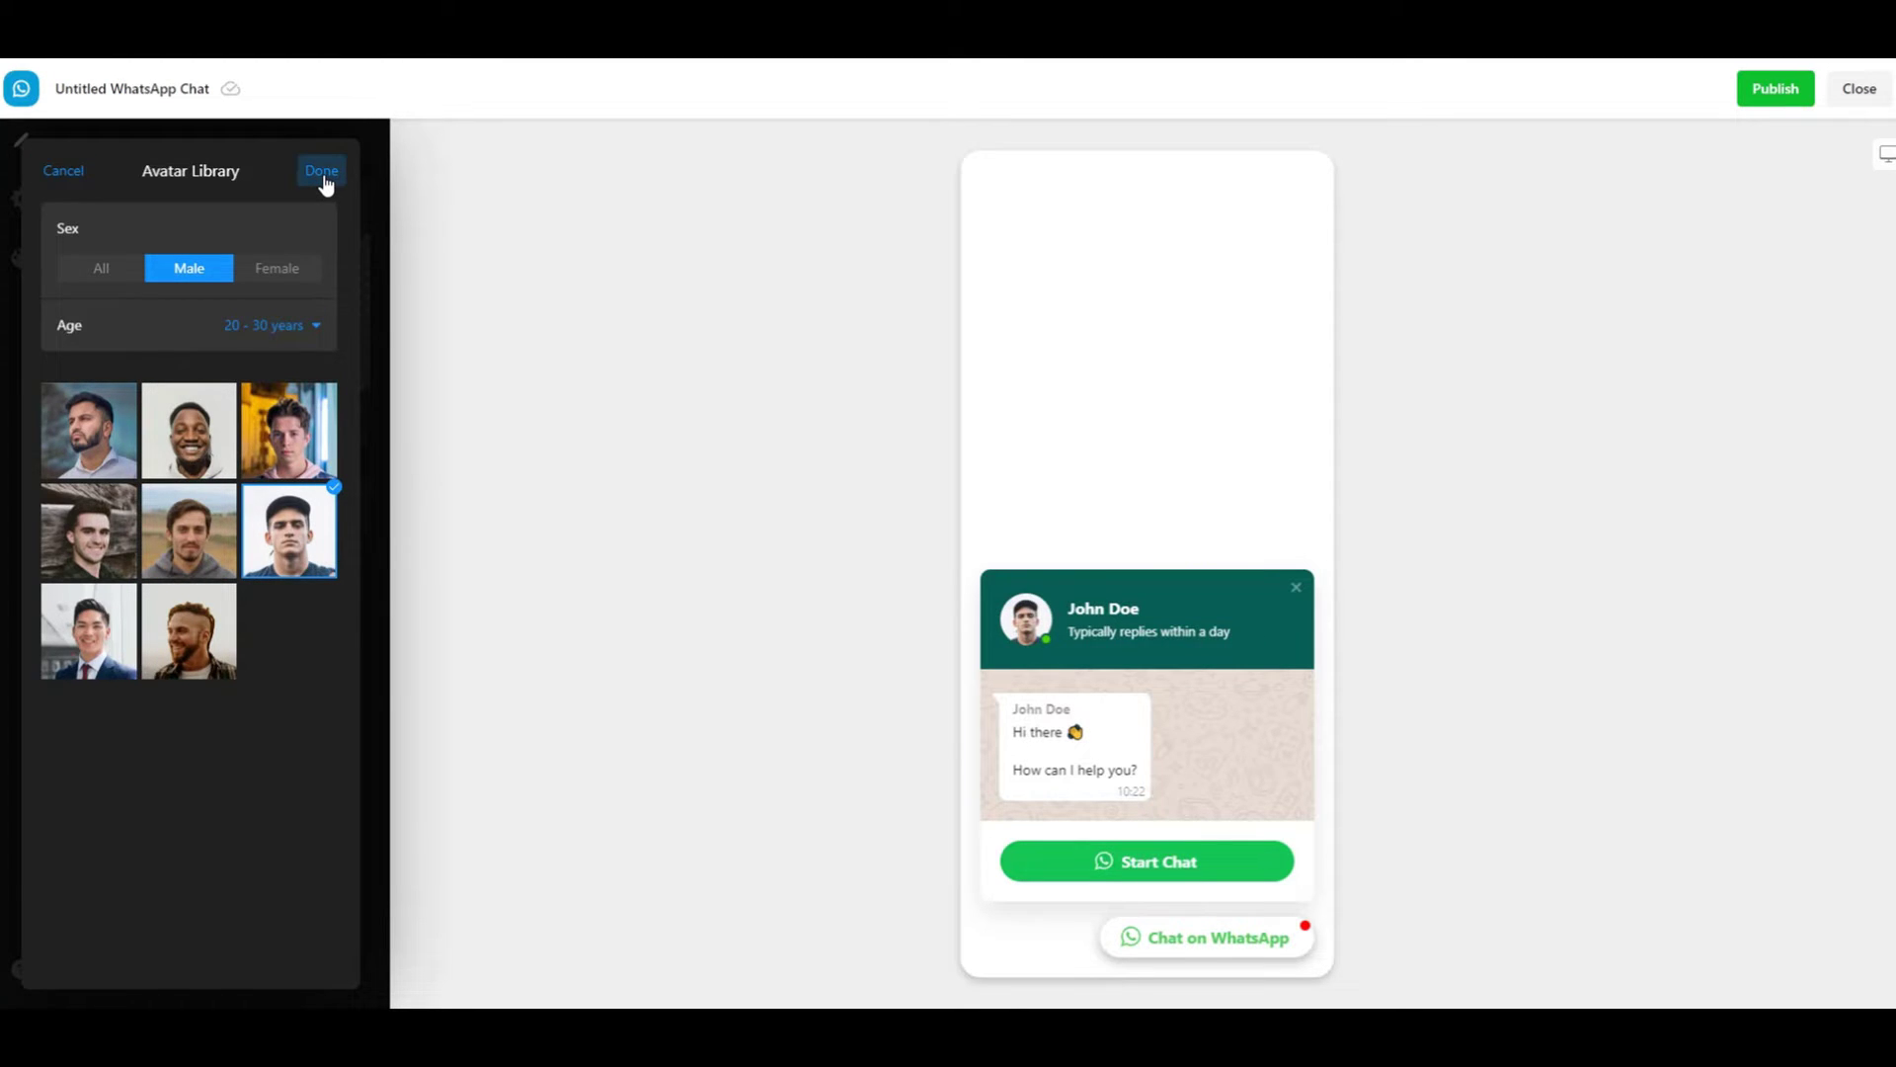
pyautogui.click(322, 172)
pyautogui.moveTo(162, 427); pyautogui.dragTo(57, 429)
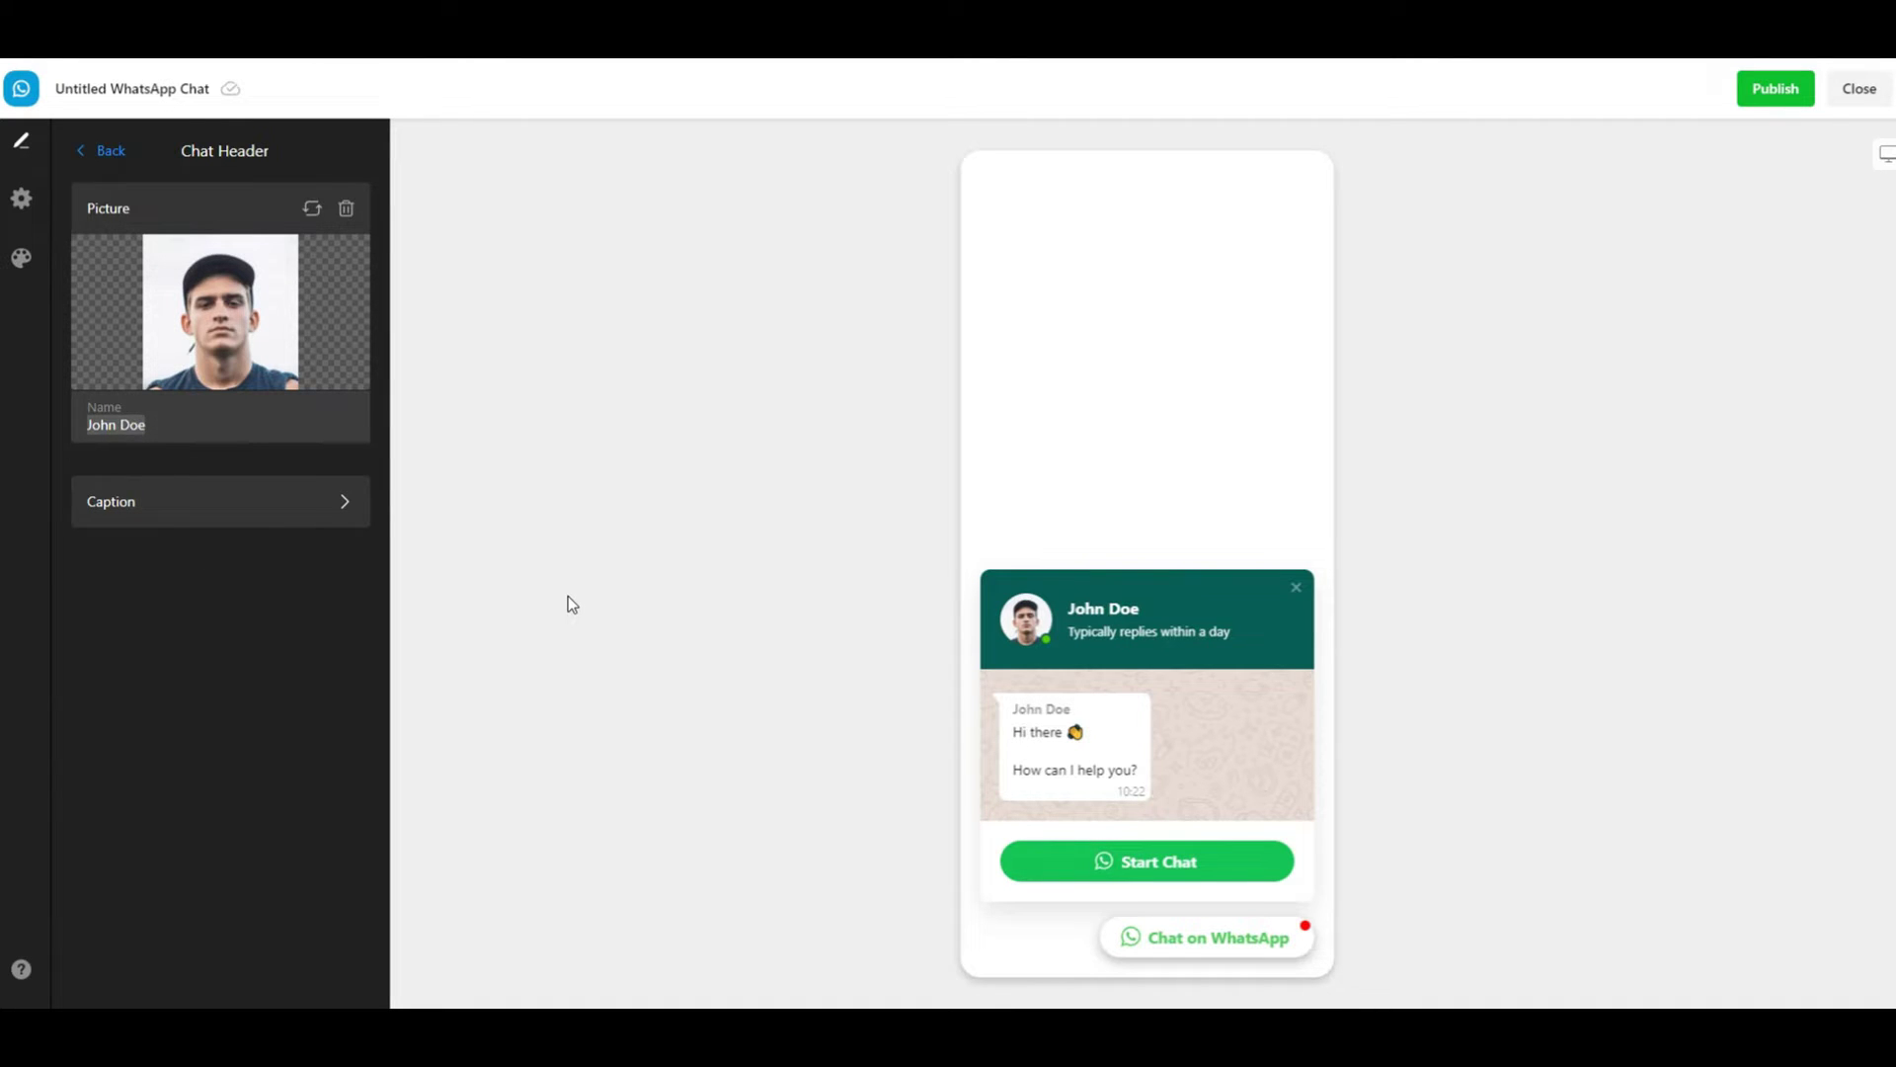
pyautogui.write('Jac')
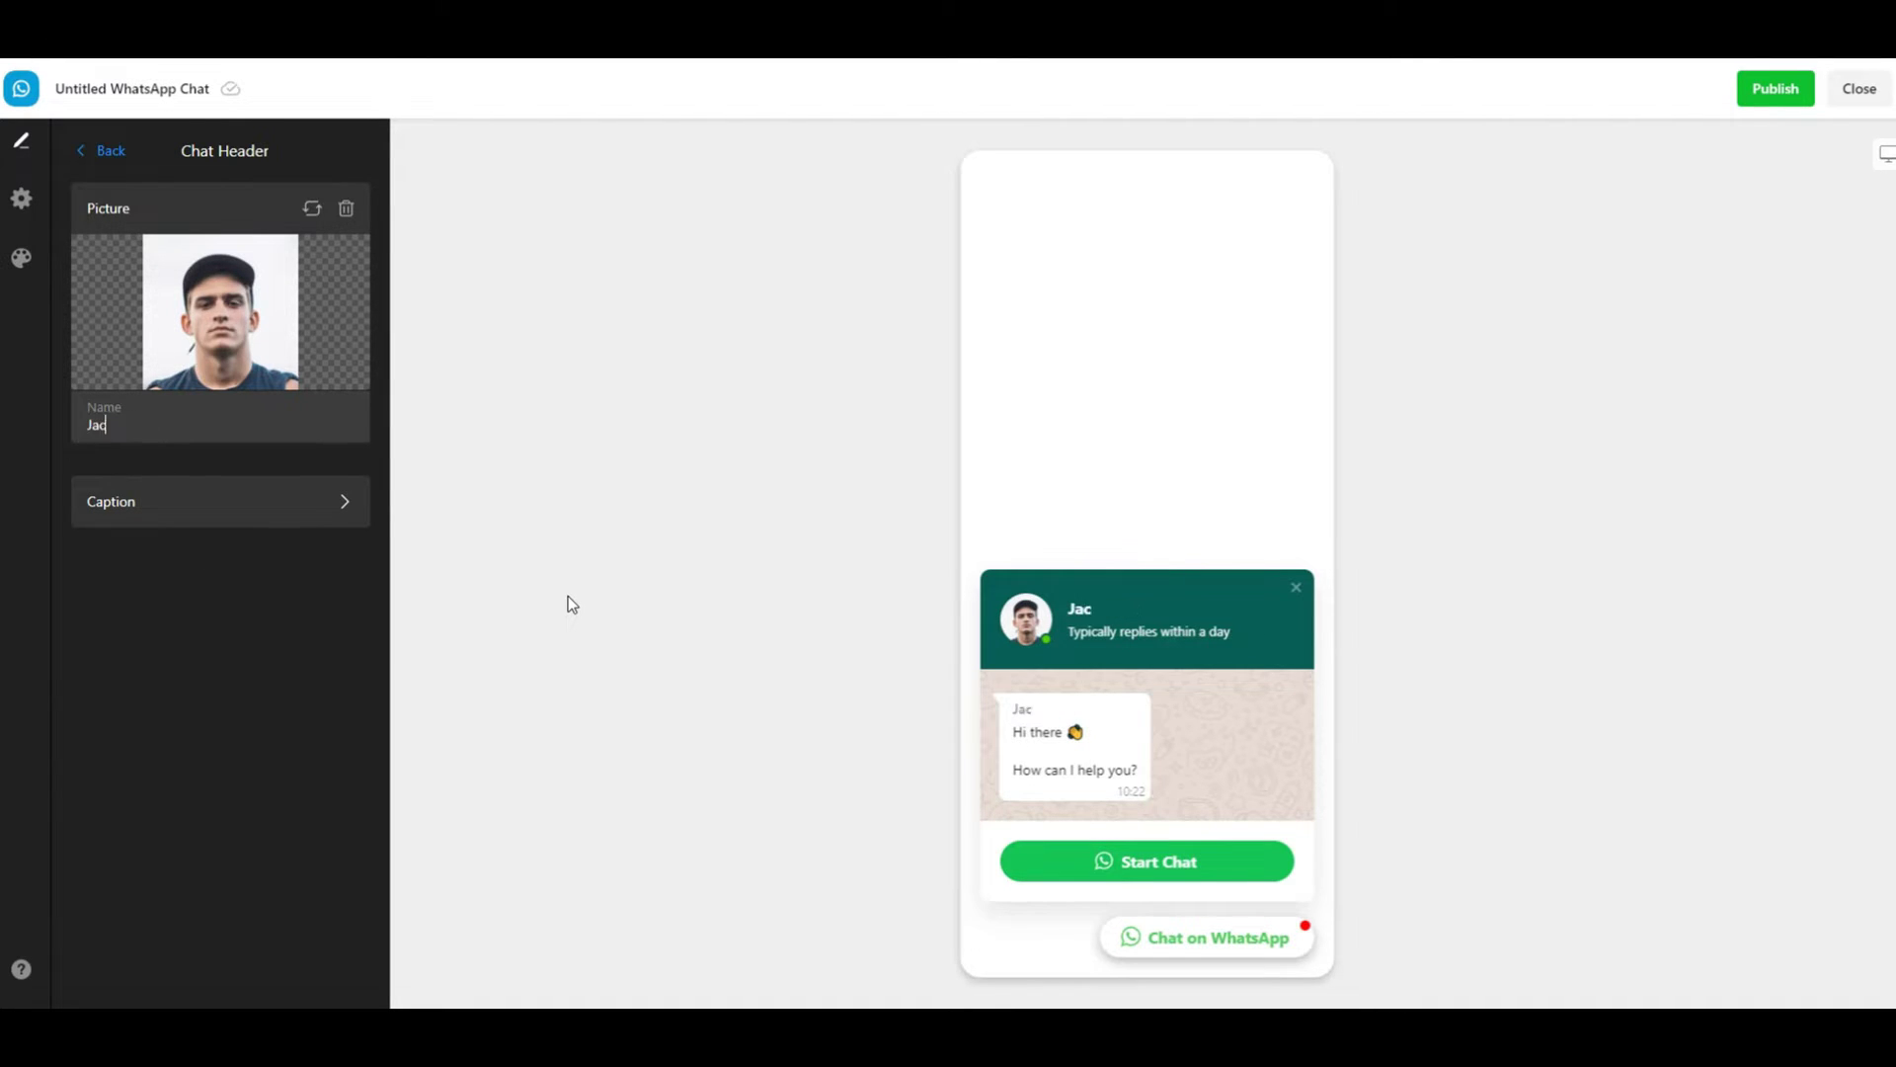
pyautogui.write('ob R.')
# Step: Switch the caption to Custom and type 'Founder of ABC Inc., and helped acquire 2B+ online assets'
pyautogui.click(127, 502)
pyautogui.click(149, 265)
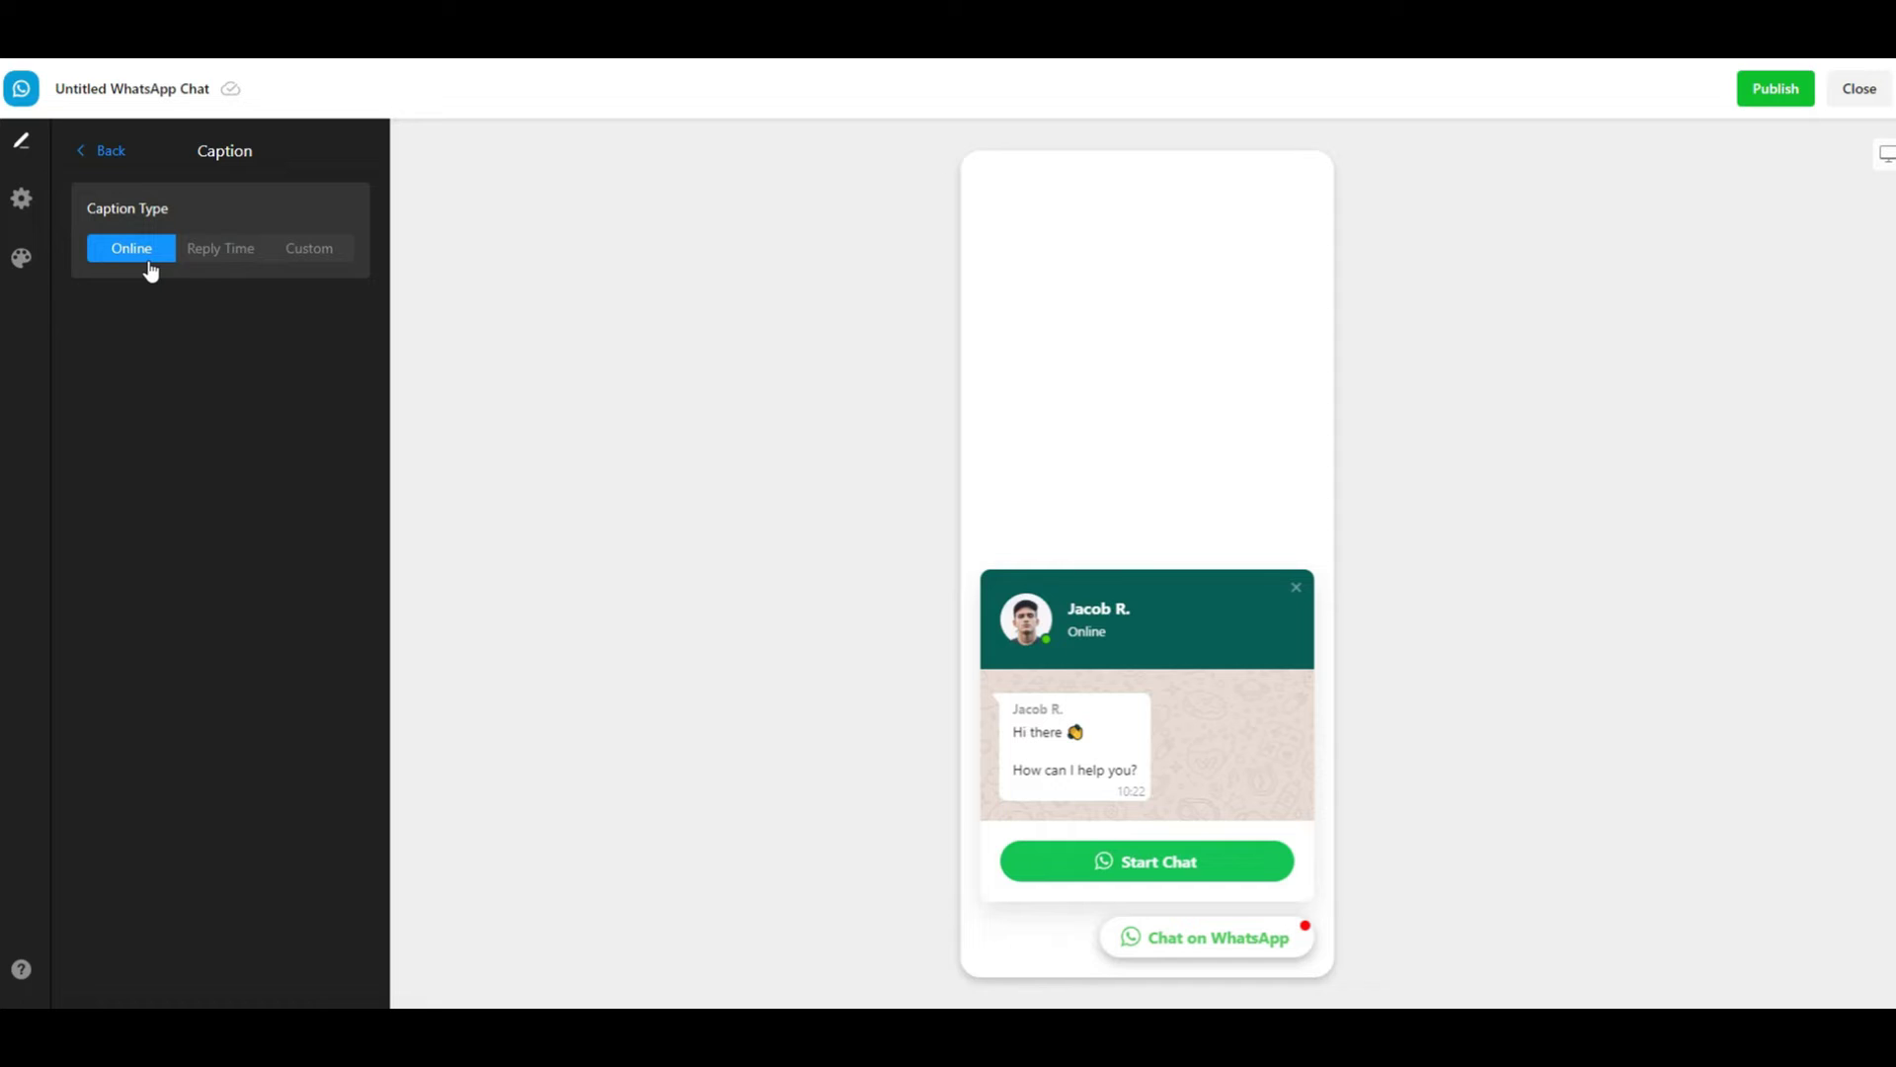
pyautogui.click(296, 256)
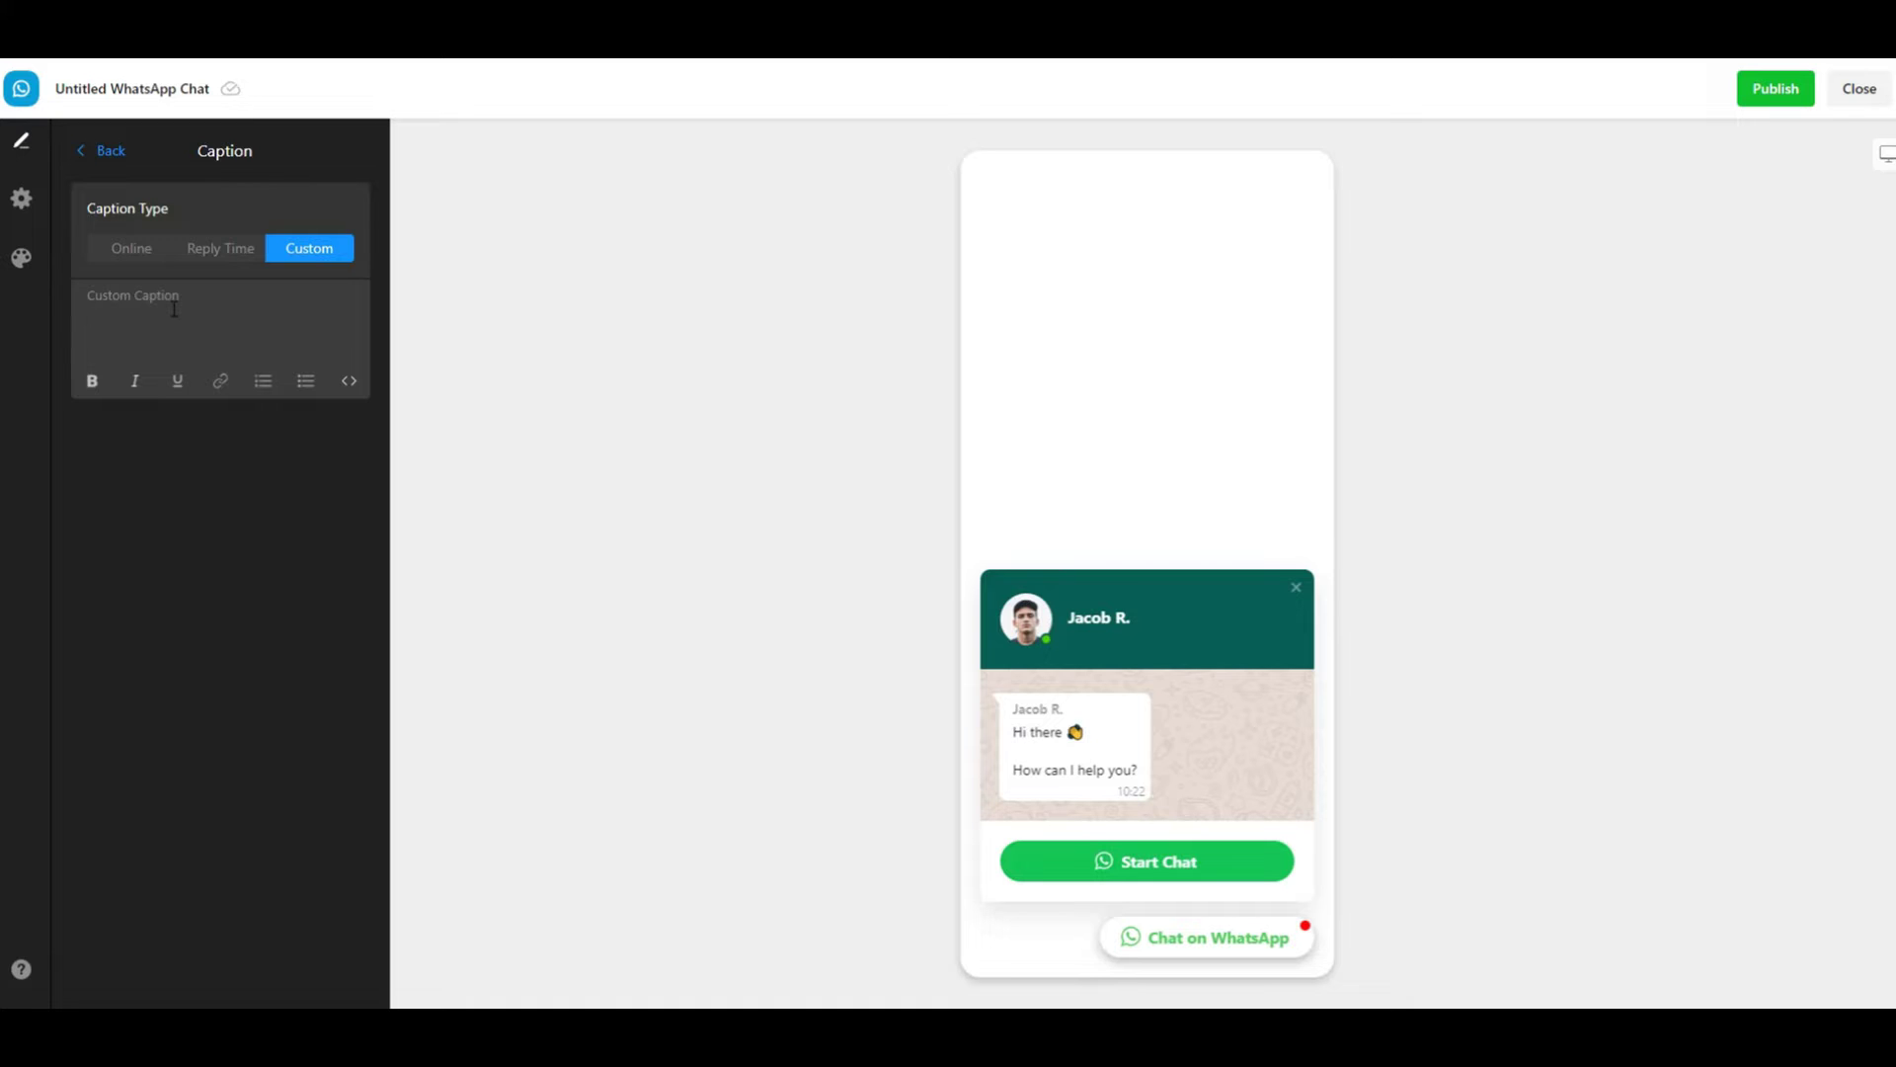
pyautogui.click(173, 309)
pyautogui.write('Founde')
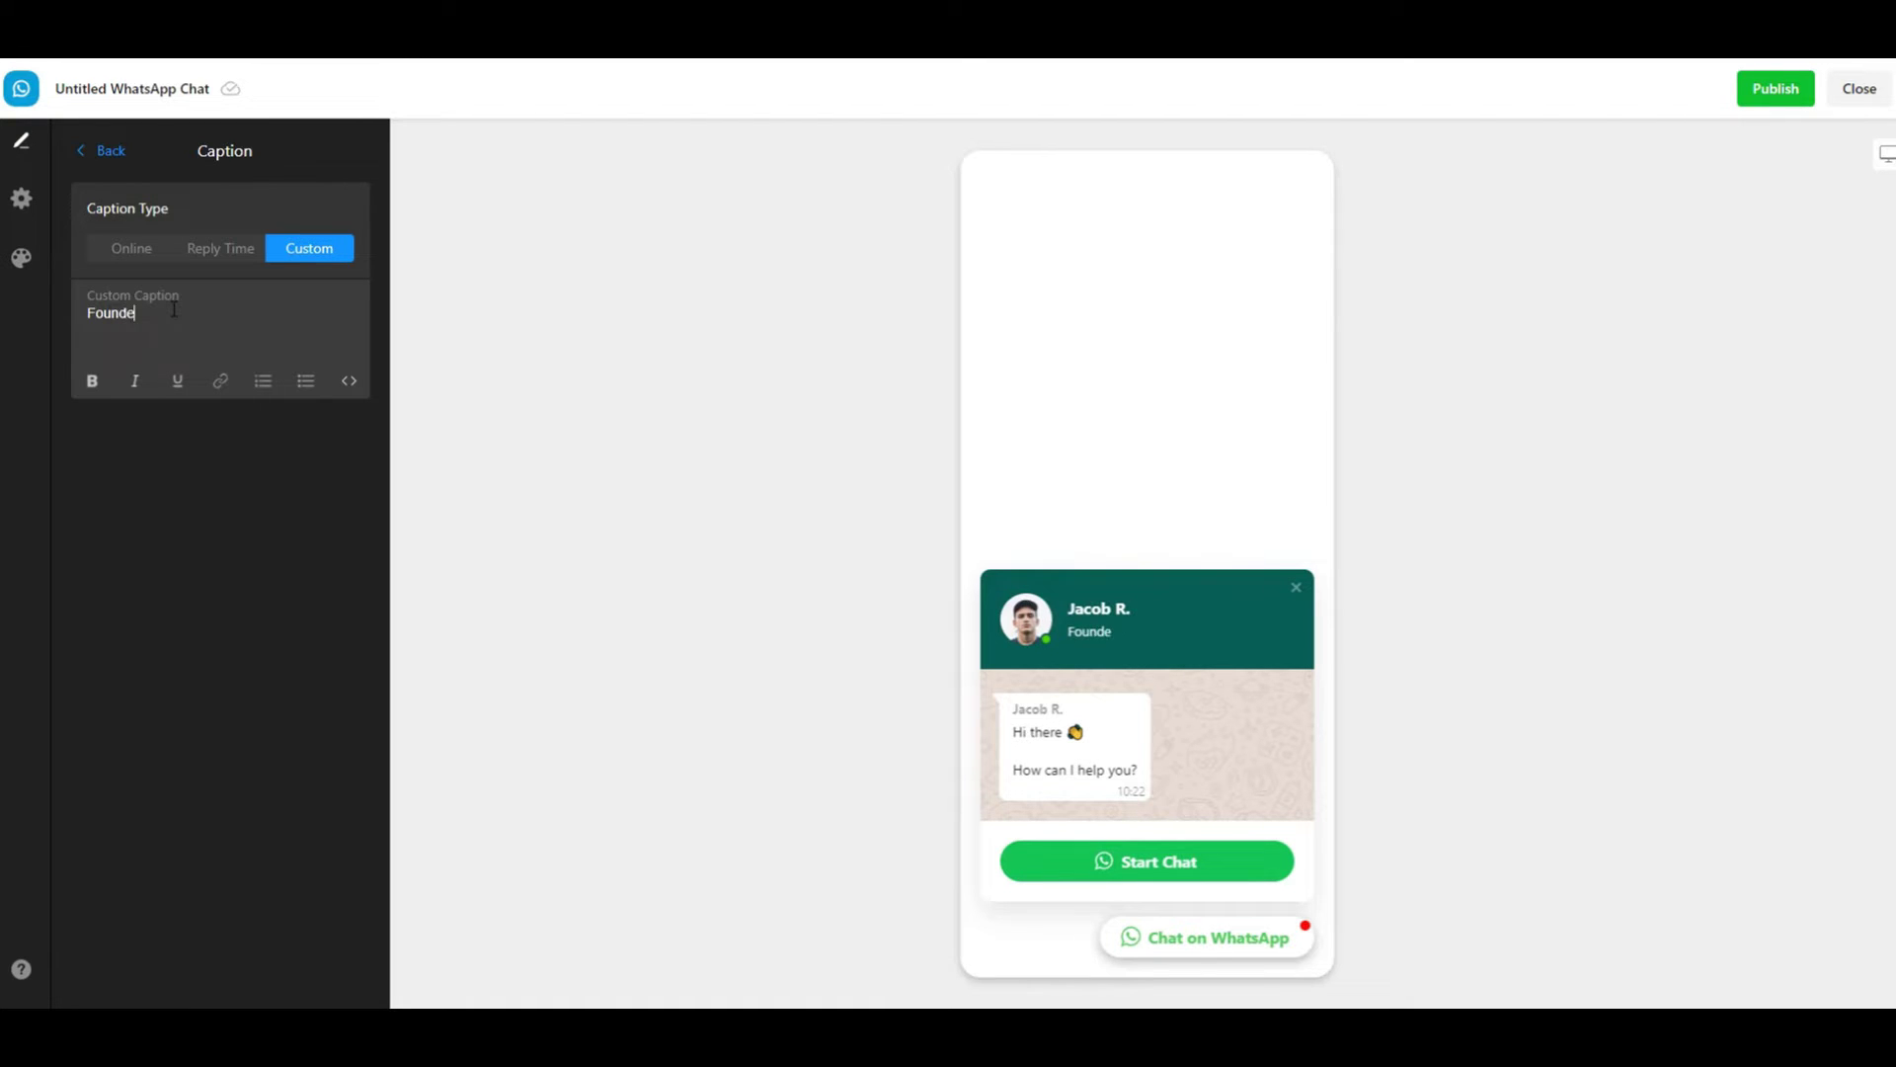
pyautogui.write('r of ABC Inc., and helped acqu')
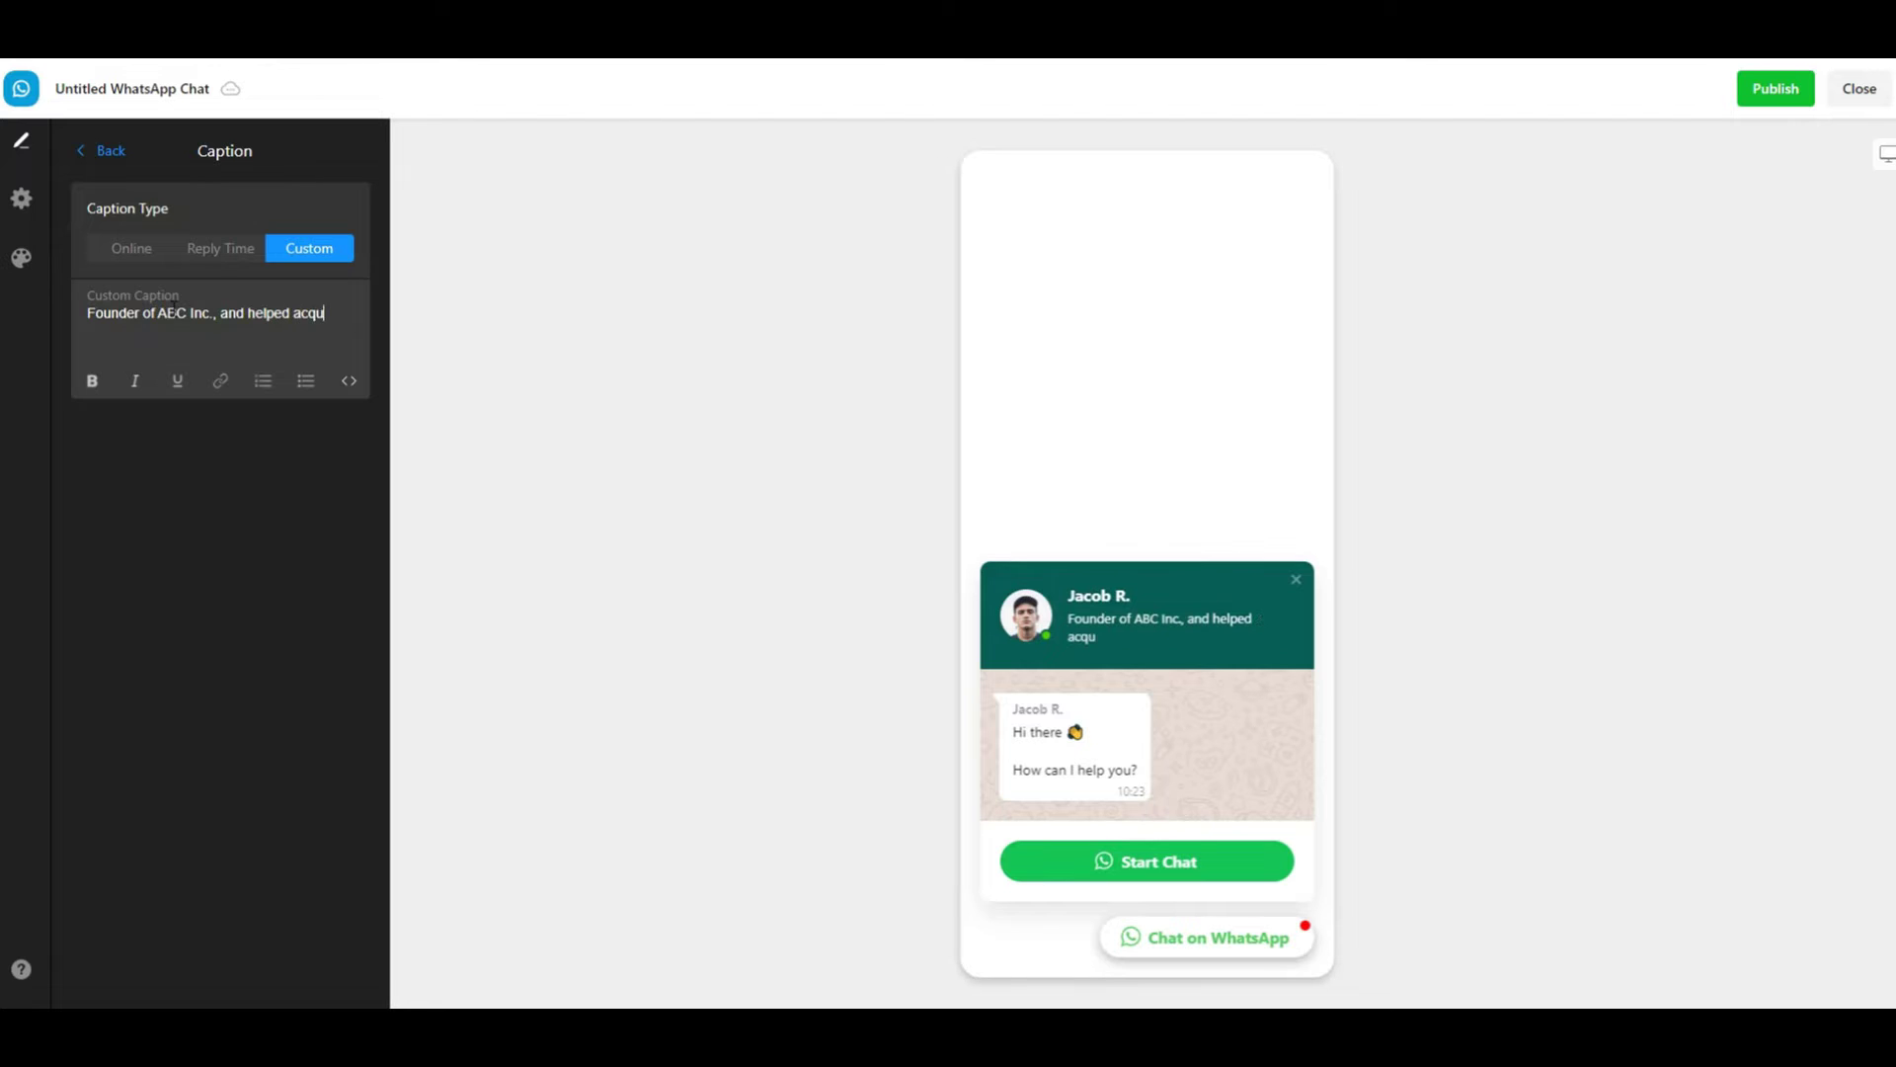
pyautogui.write('ire')
pyautogui.write(' 2+')
pyautogui.write('B')
pyautogui.press('BackSpace')
pyautogui.press('BackSpace')
pyautogui.write('B+ online asse')
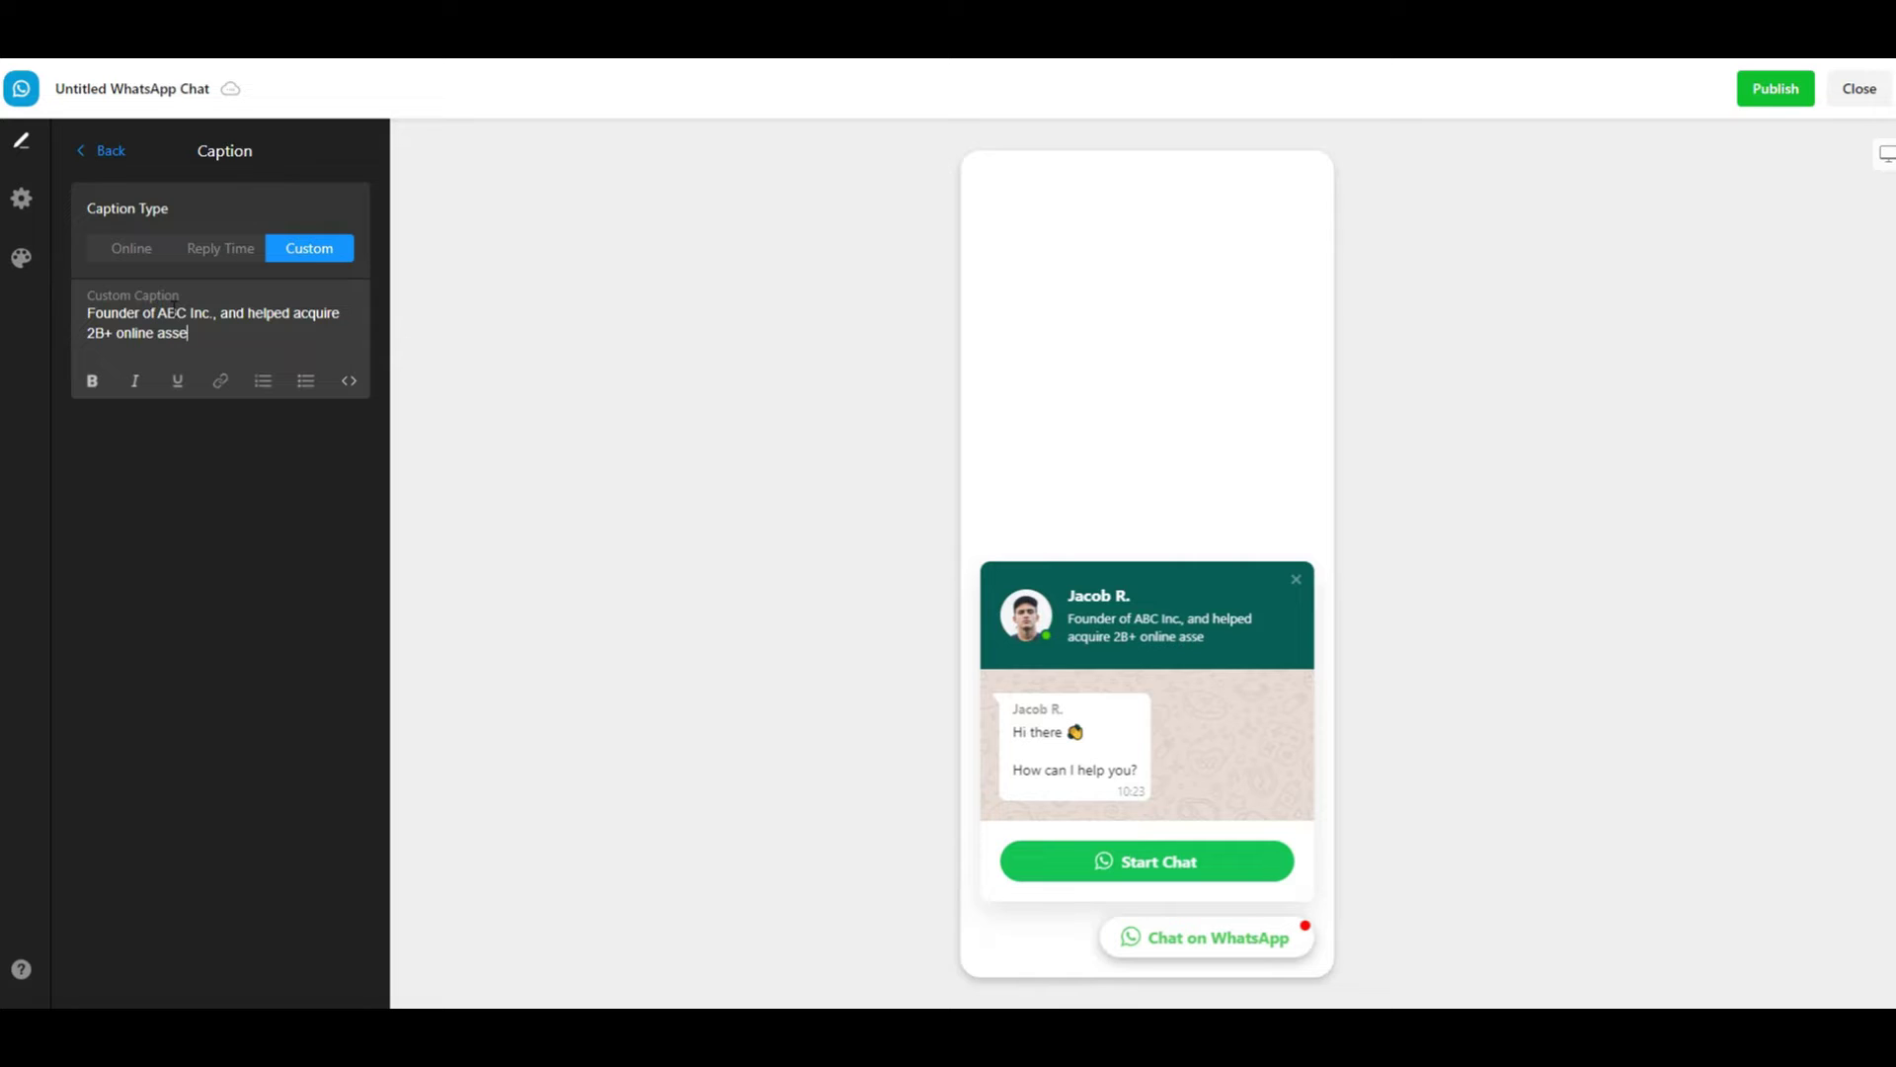
pyautogui.write('s')
# Step: Finish the caption with 'over 20+ years of experience. Find on LinkedIn, X.'
pyautogui.press('BackSpace')
pyautogui.write('ts oiver 20+ years if')
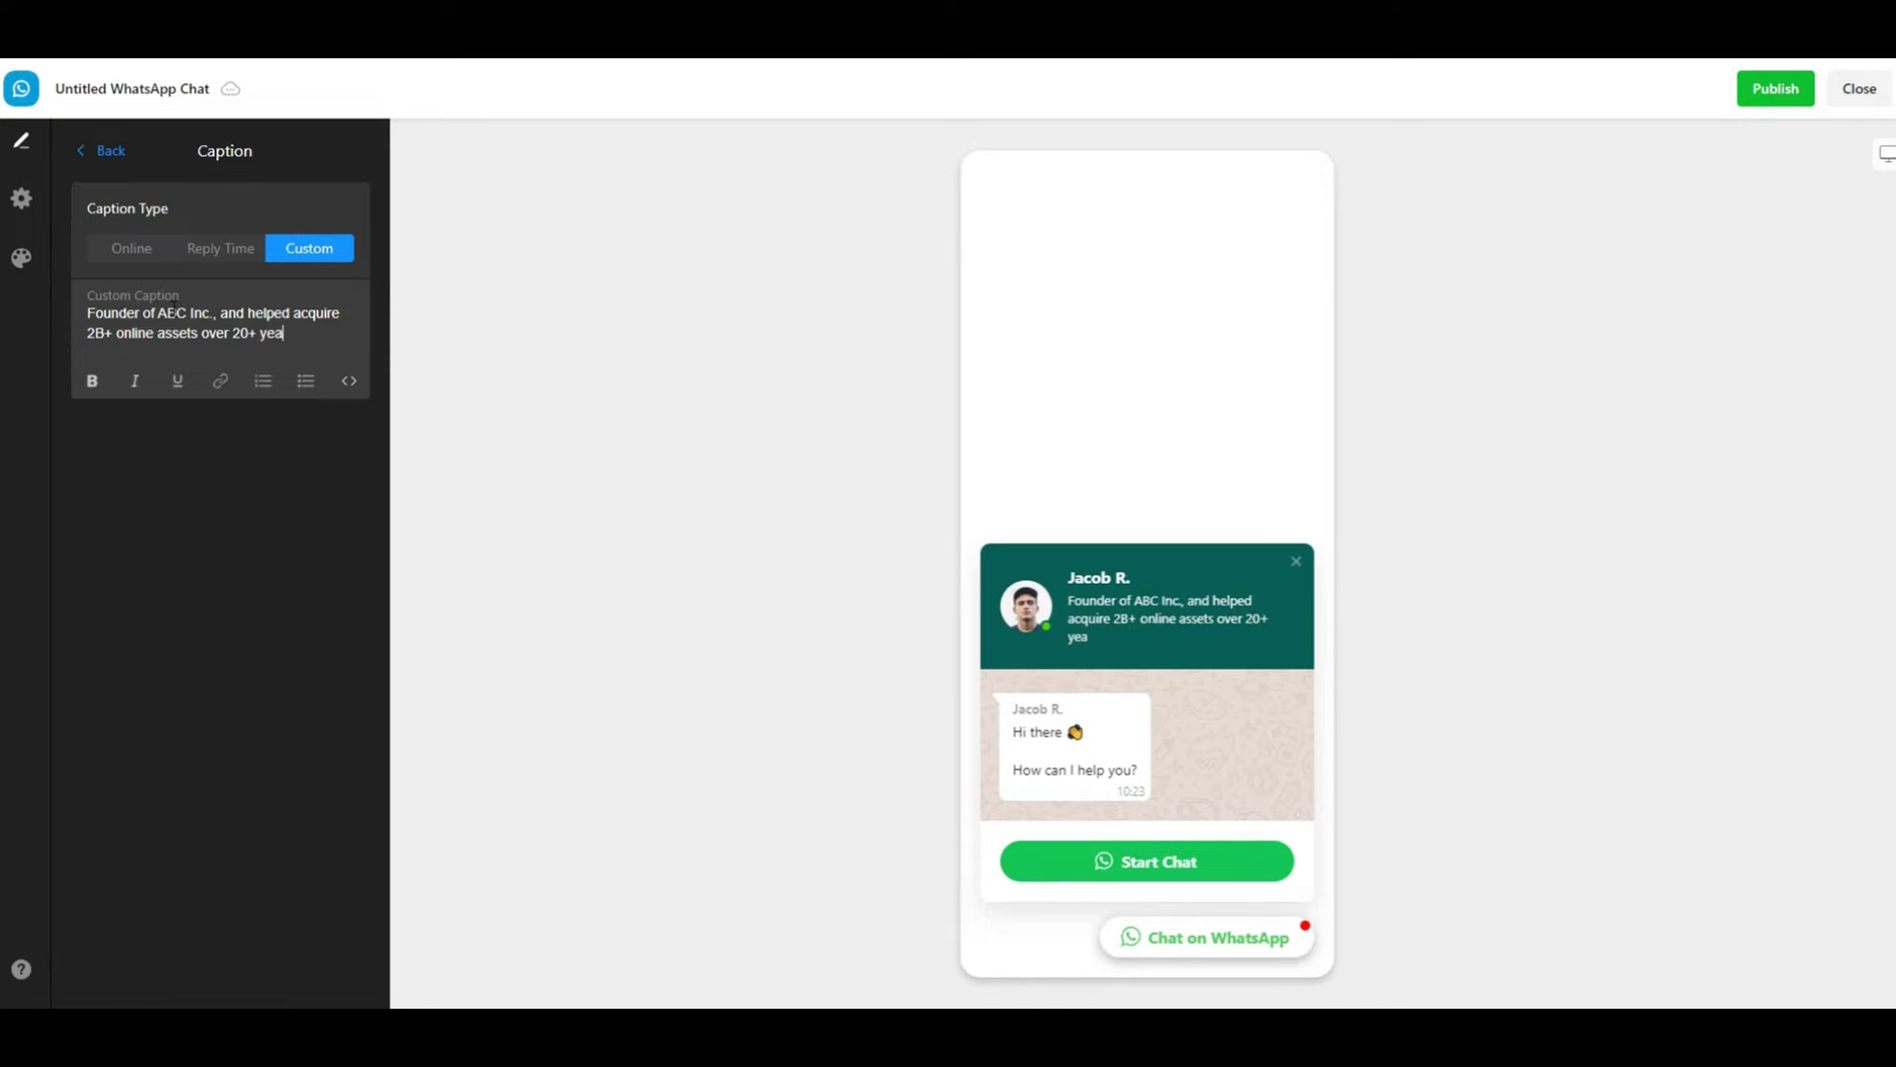
pyautogui.press('BackSpace')
pyautogui.write('o')
pyautogui.press('BackSpace')
pyautogui.press('BackSpace')
pyautogui.write('of experience.')
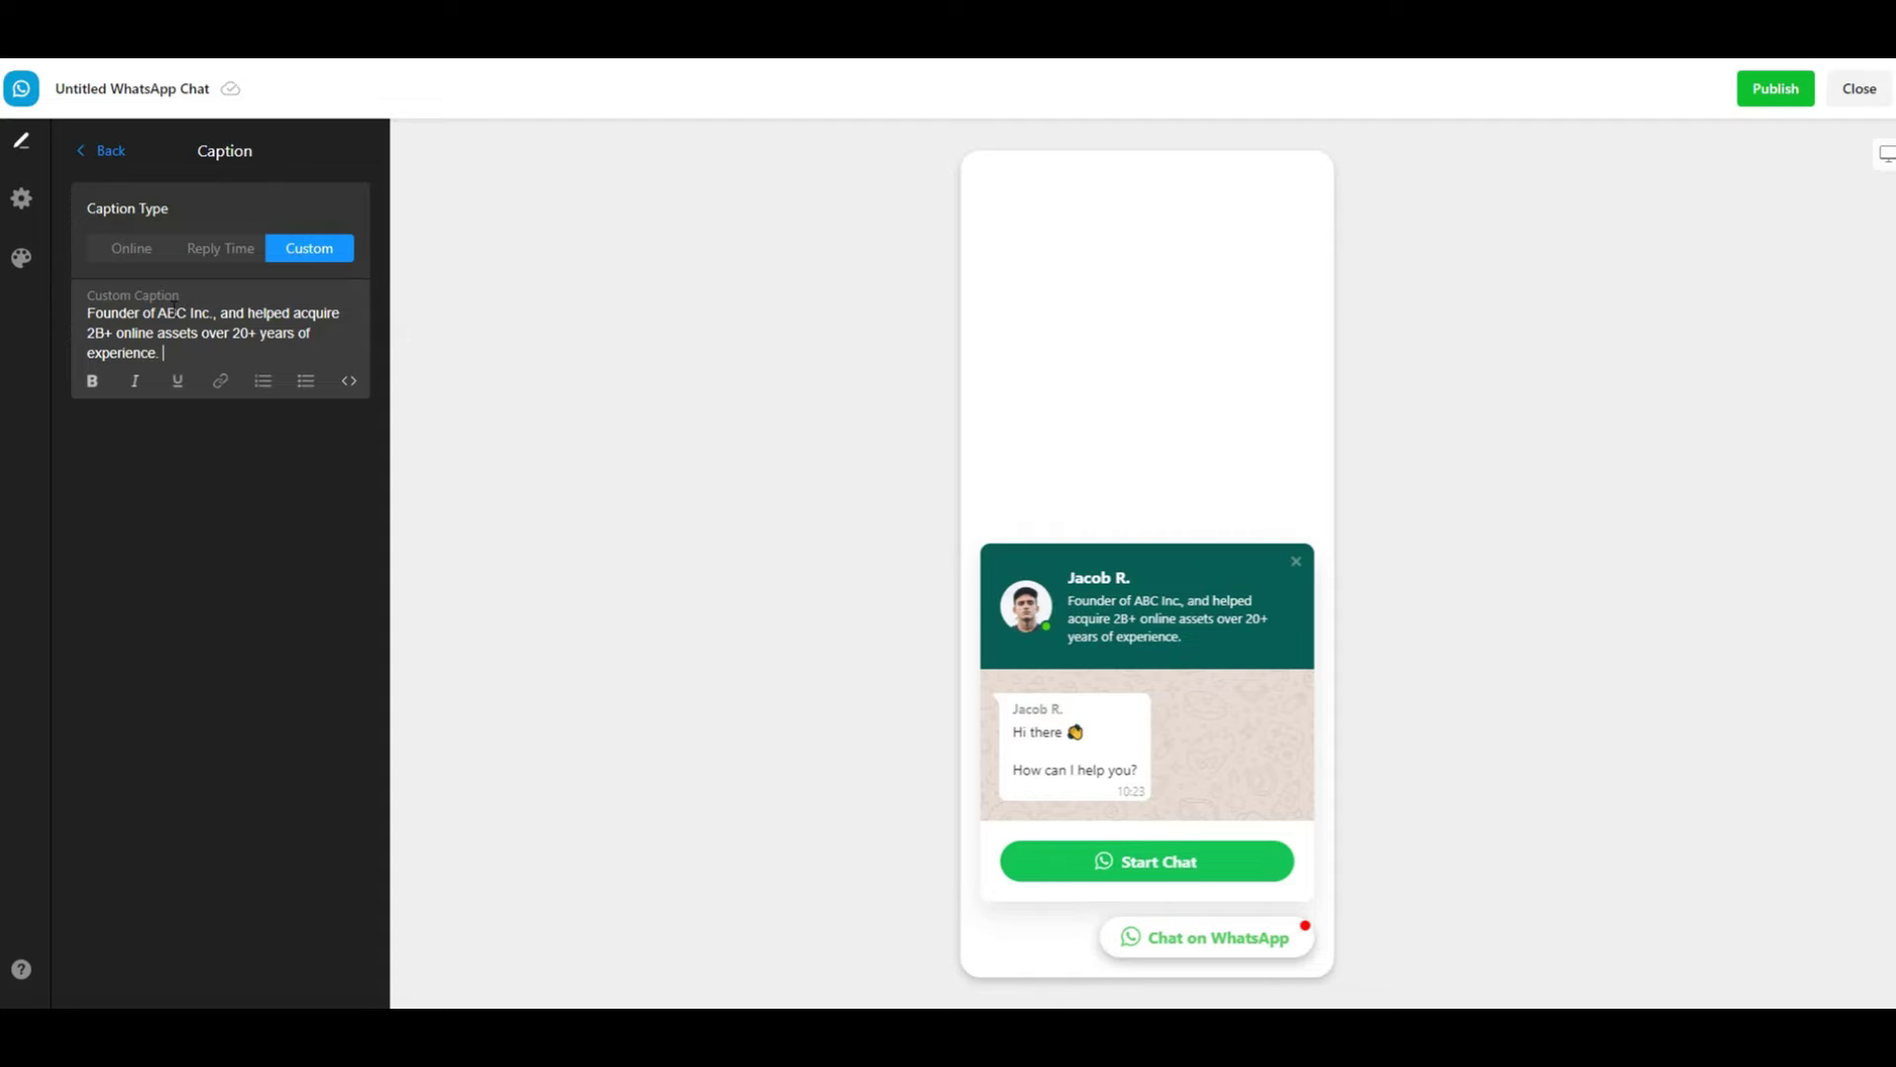
pyautogui.write(' LinkedIn')
pyautogui.hotkey('ctrl', 'shift', 'Left')
pyautogui.press('Left')
pyautogui.hotkey('ctrl', 'shift', 'Right')
pyautogui.press('Left')
pyautogui.write('Find on ')
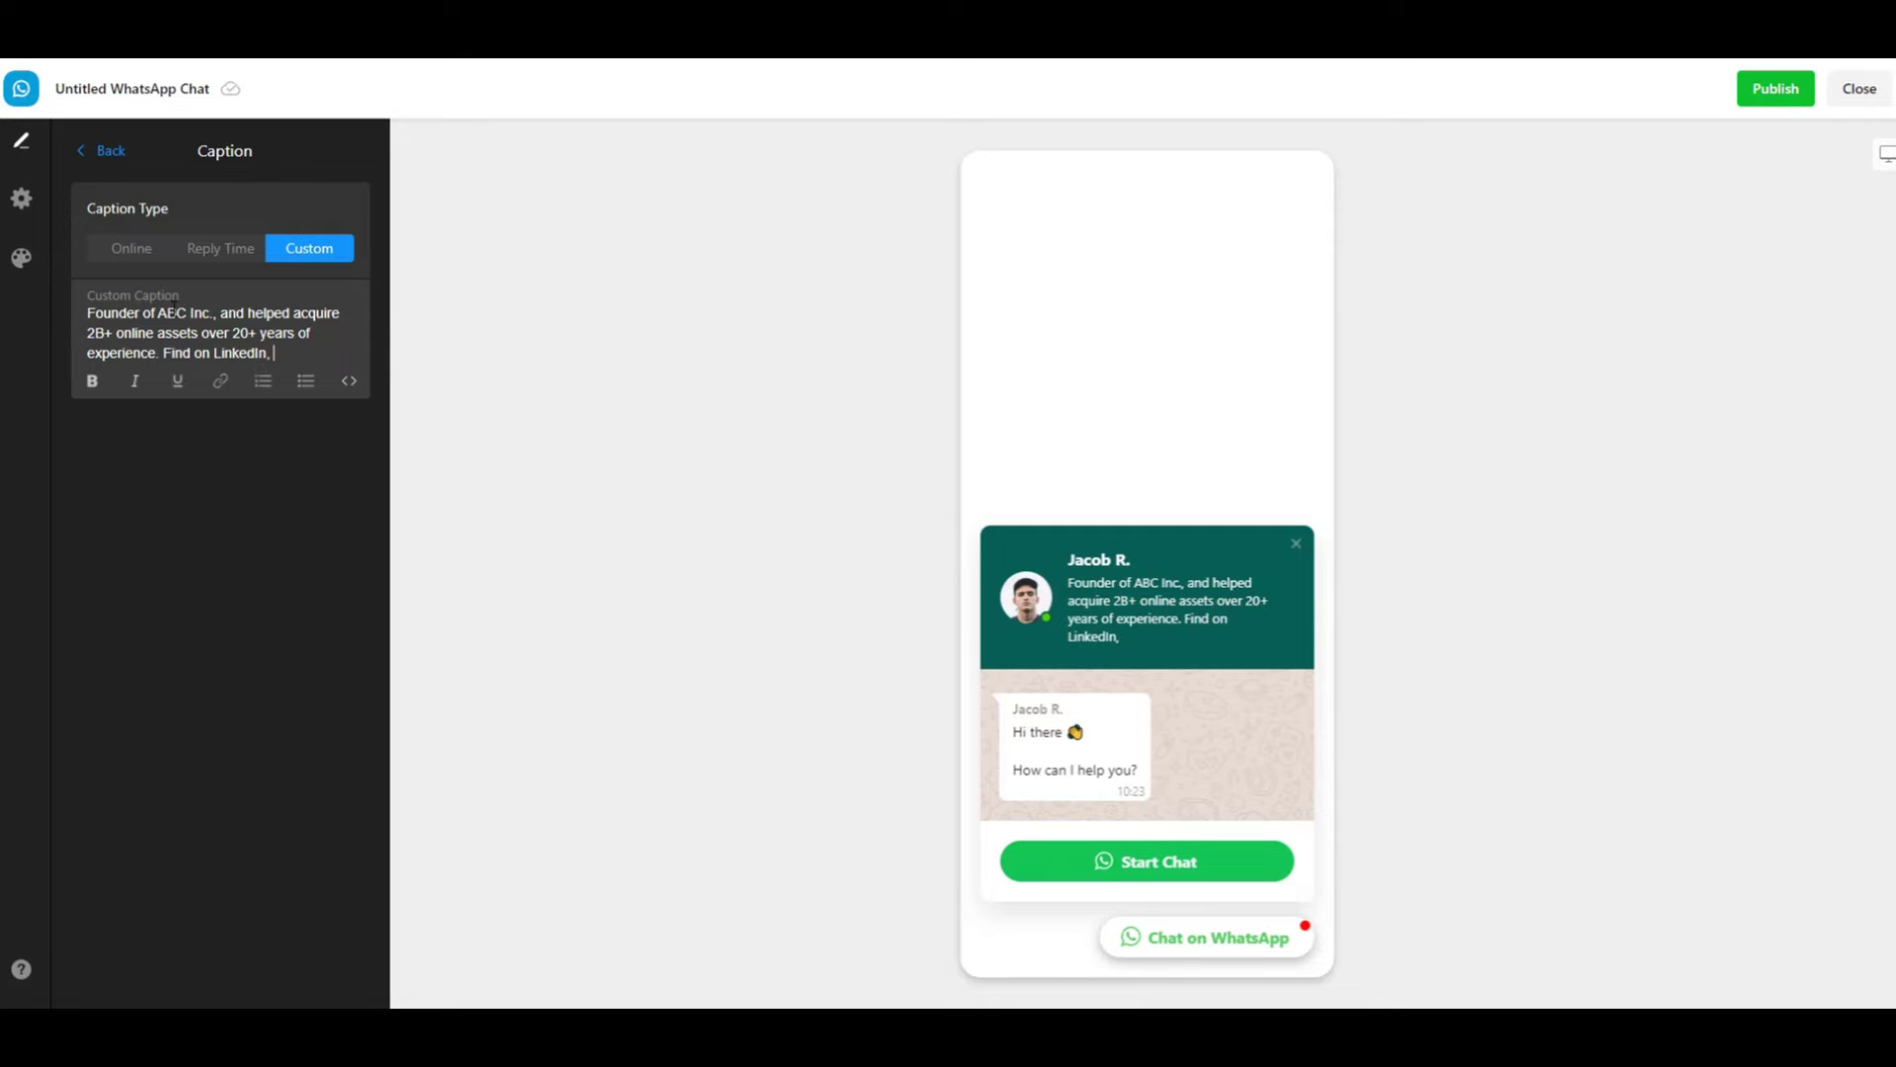
pyautogui.write('X.')
# Step: Link the word X in the caption to the founder's X profile URL
pyautogui.hotkey('ctrl', 'k')
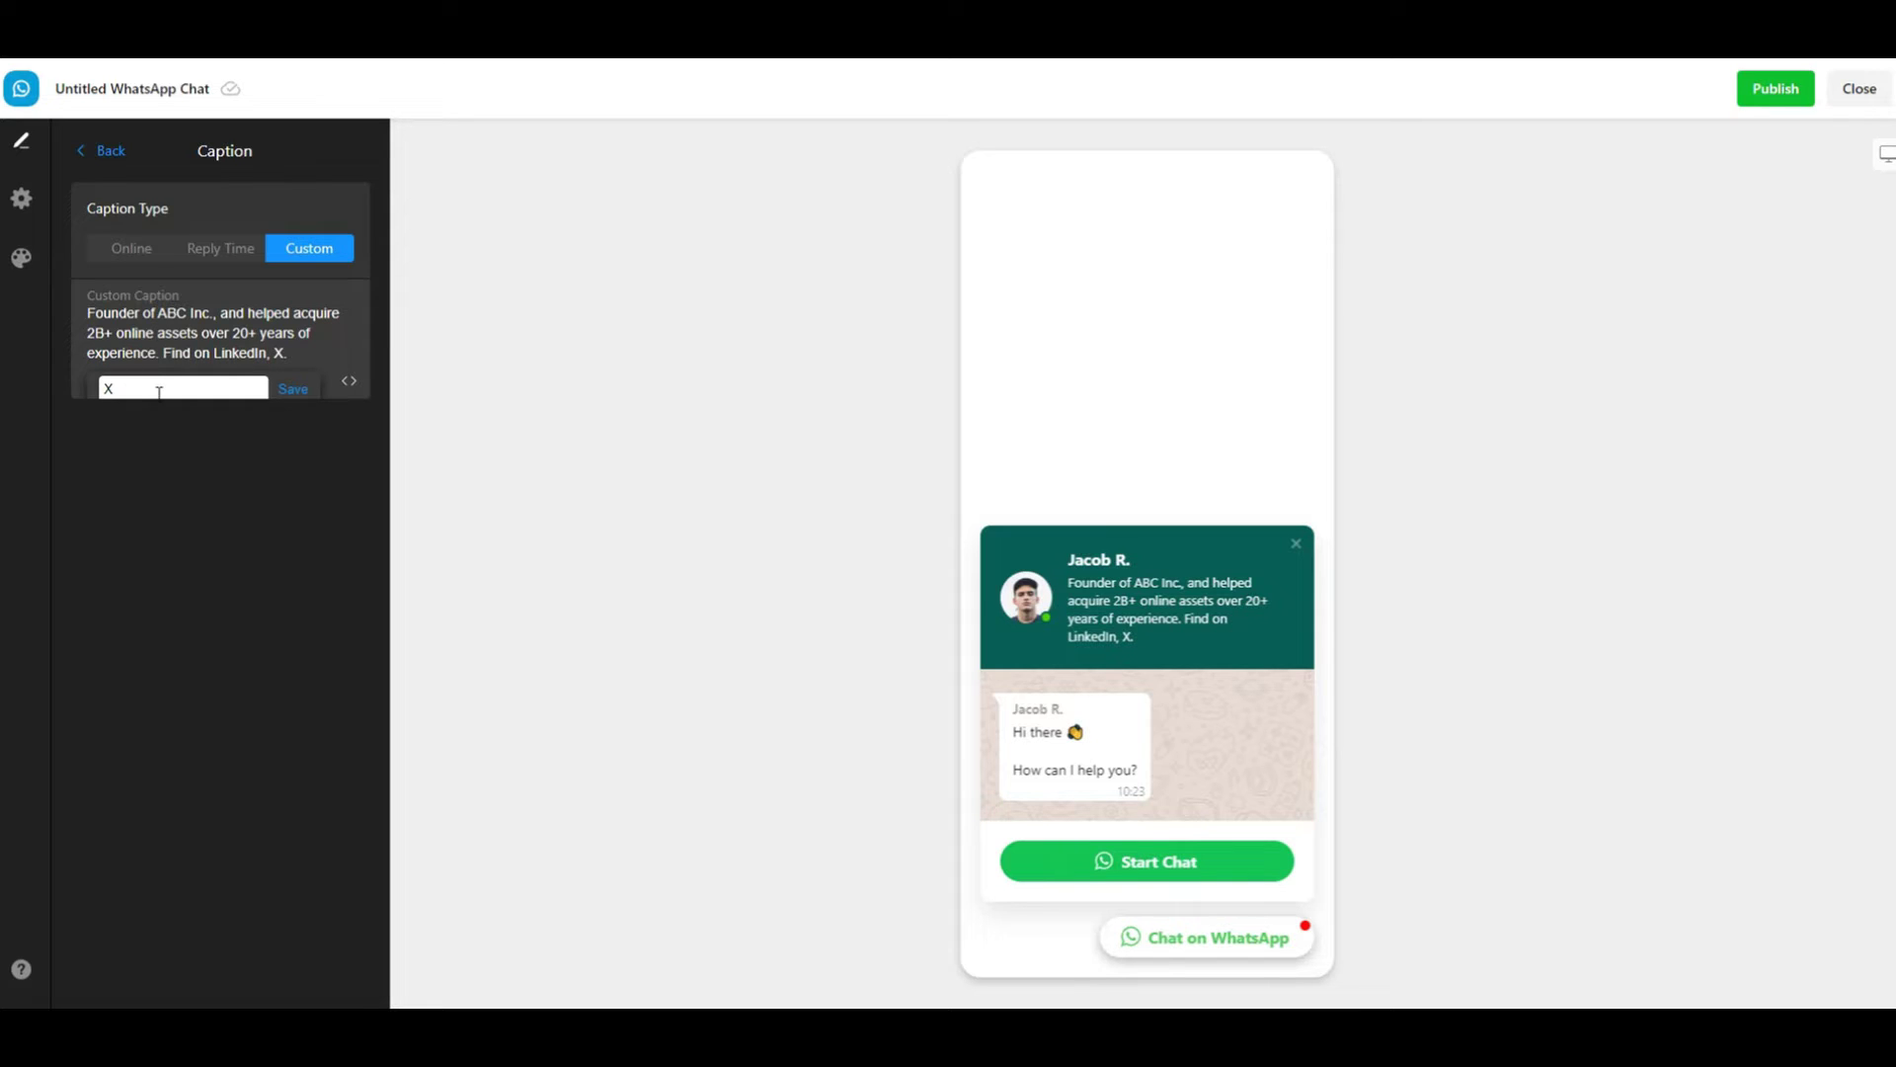
pyautogui.press('BackSpace')
pyautogui.write('https://x.com/jacobr')
pyautogui.write('real')
pyautogui.click(294, 389)
pyautogui.click(305, 350)
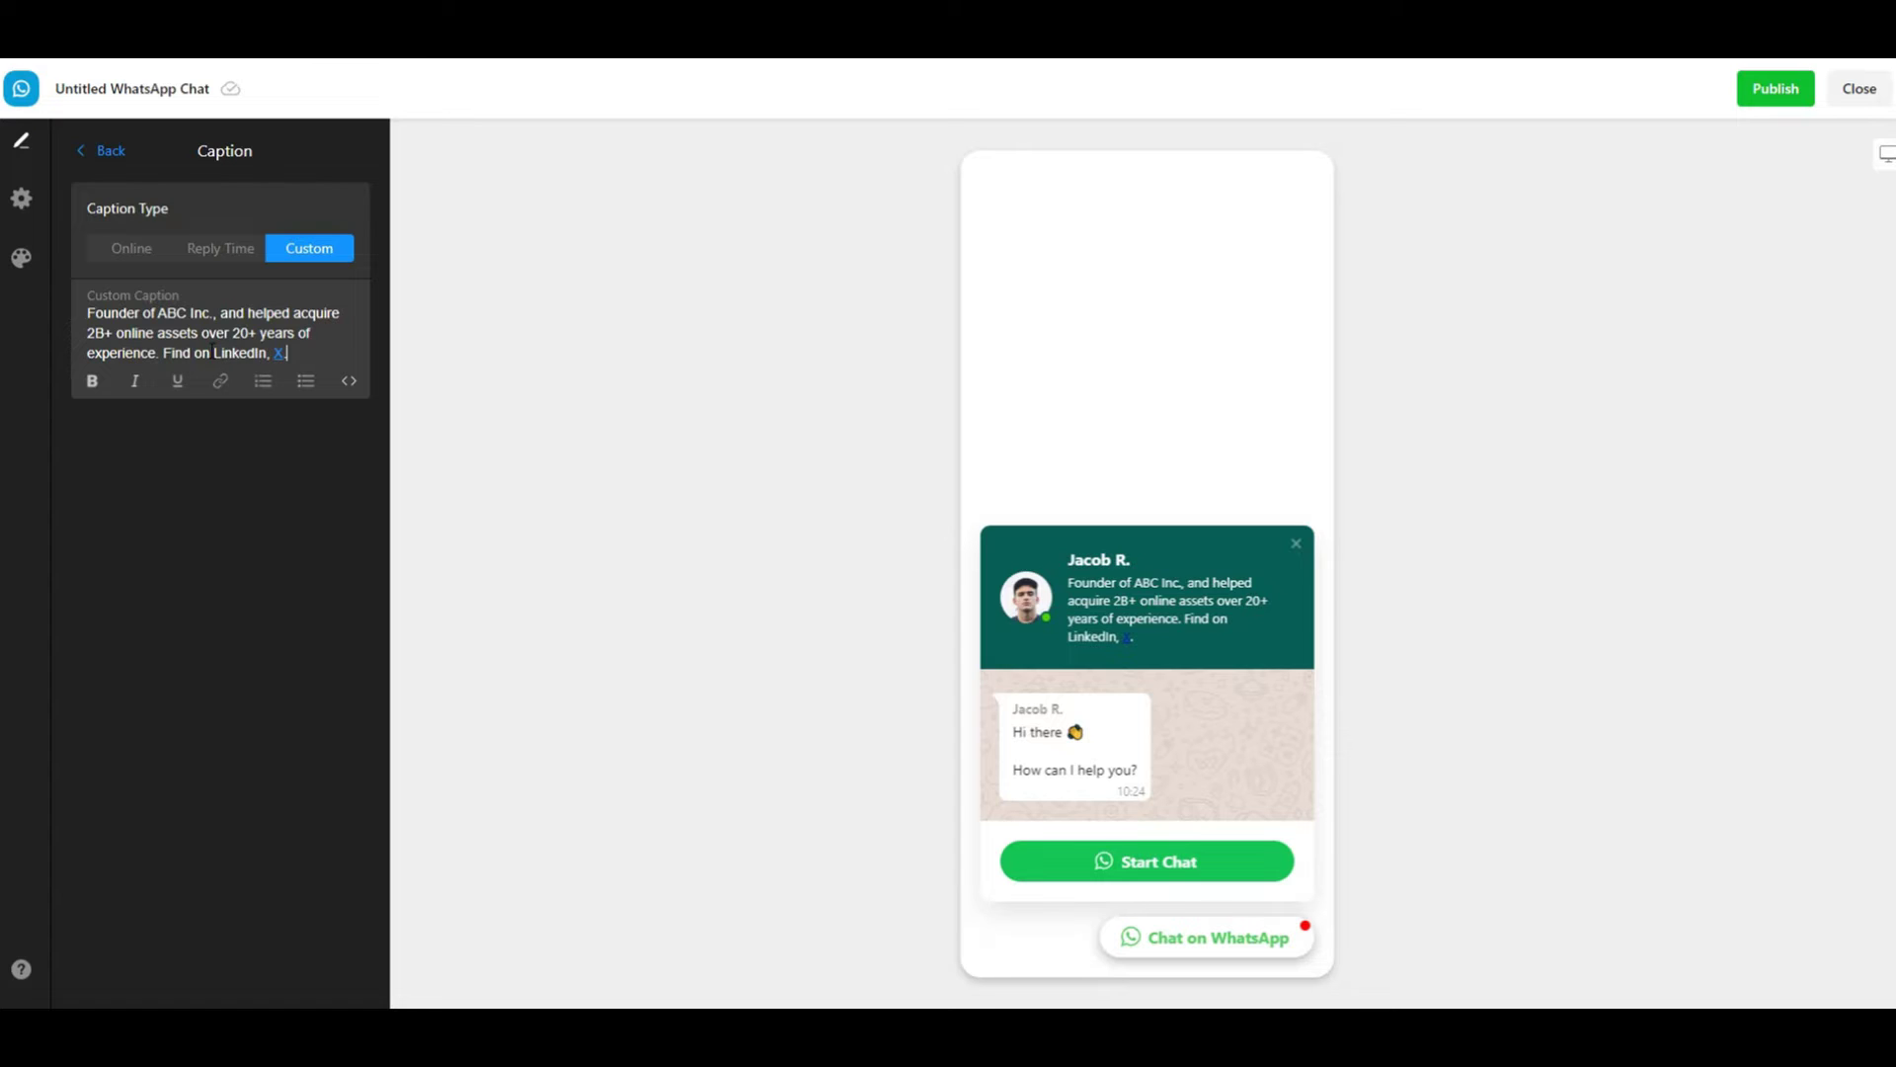
# Step: Link LinkedIn to the founder's LinkedIn profile URL and return to Chat Header settings
pyautogui.moveTo(214, 351); pyautogui.dragTo(267, 353)
pyautogui.click(221, 381)
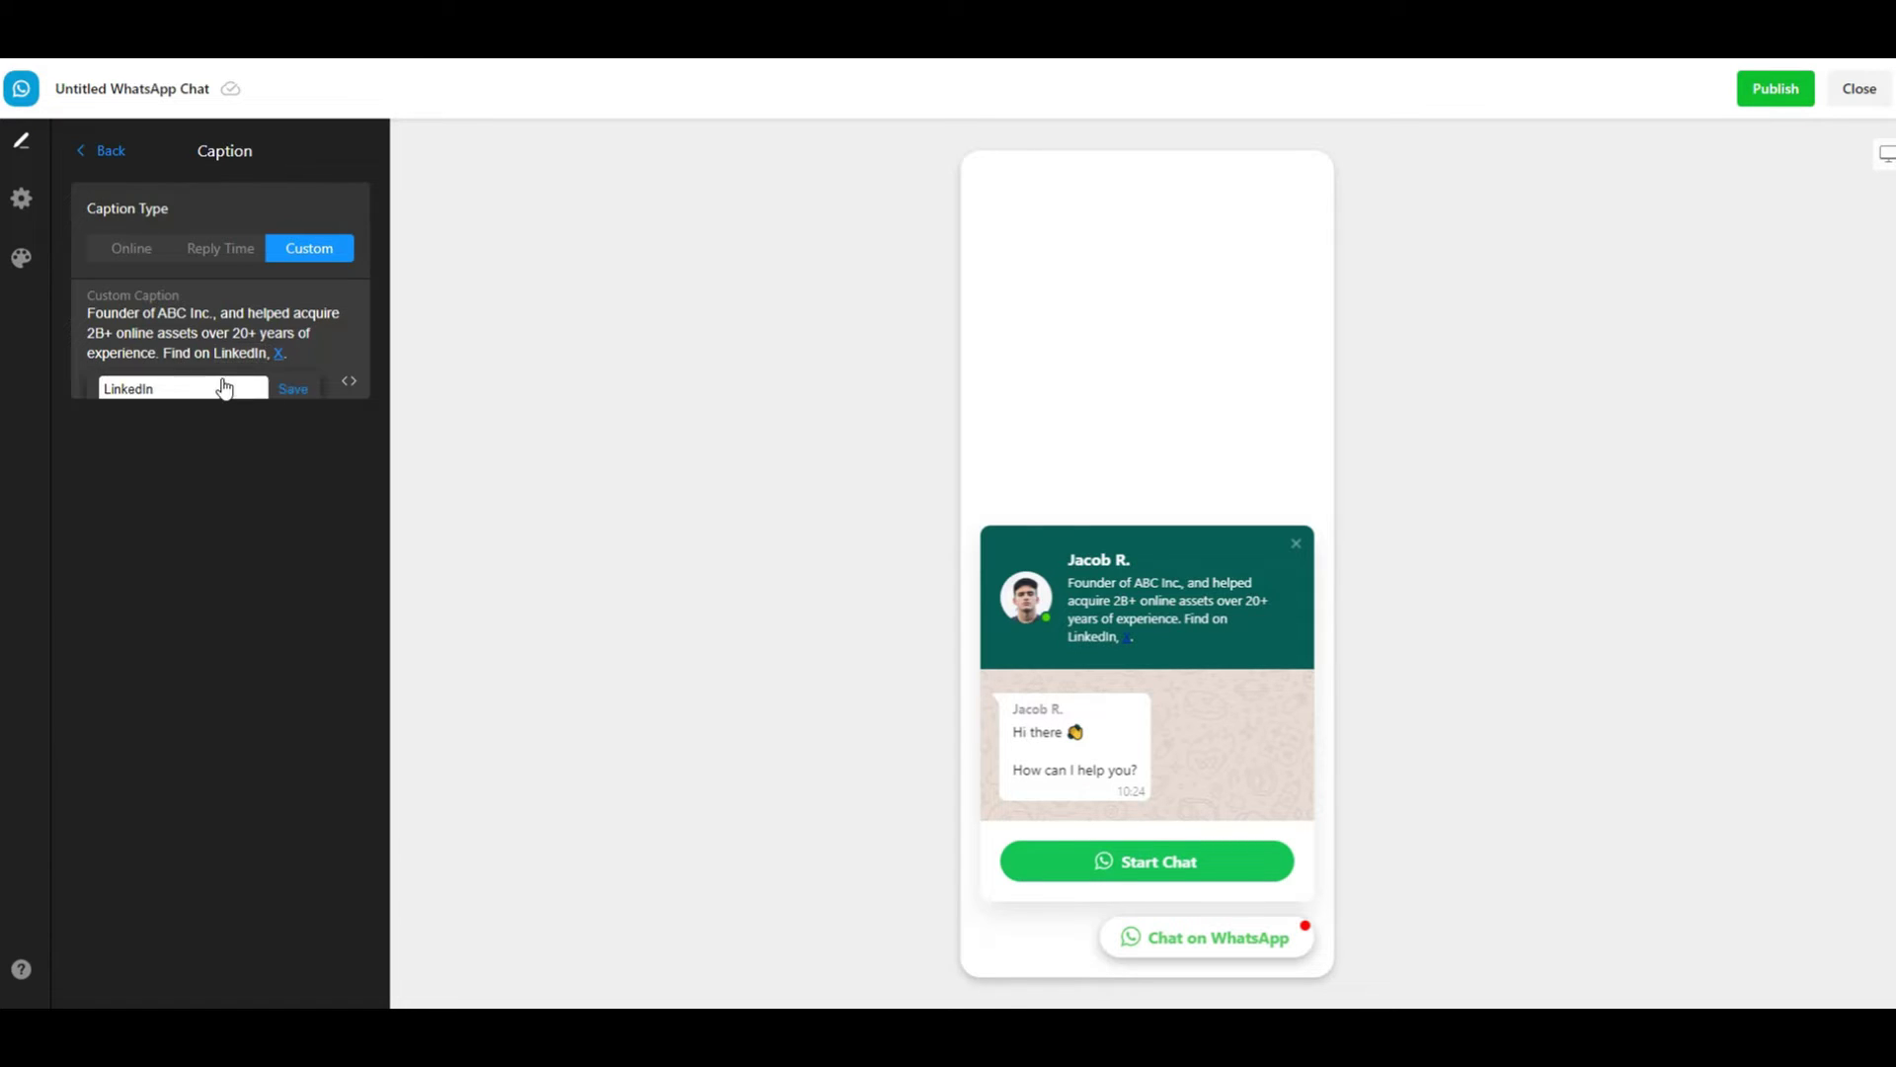
pyautogui.hotkey('ctrl', 'a')
pyautogui.press('BackSpace')
pyautogui.write('https://www.linkedin/in/jacob')
pyautogui.click(290, 395)
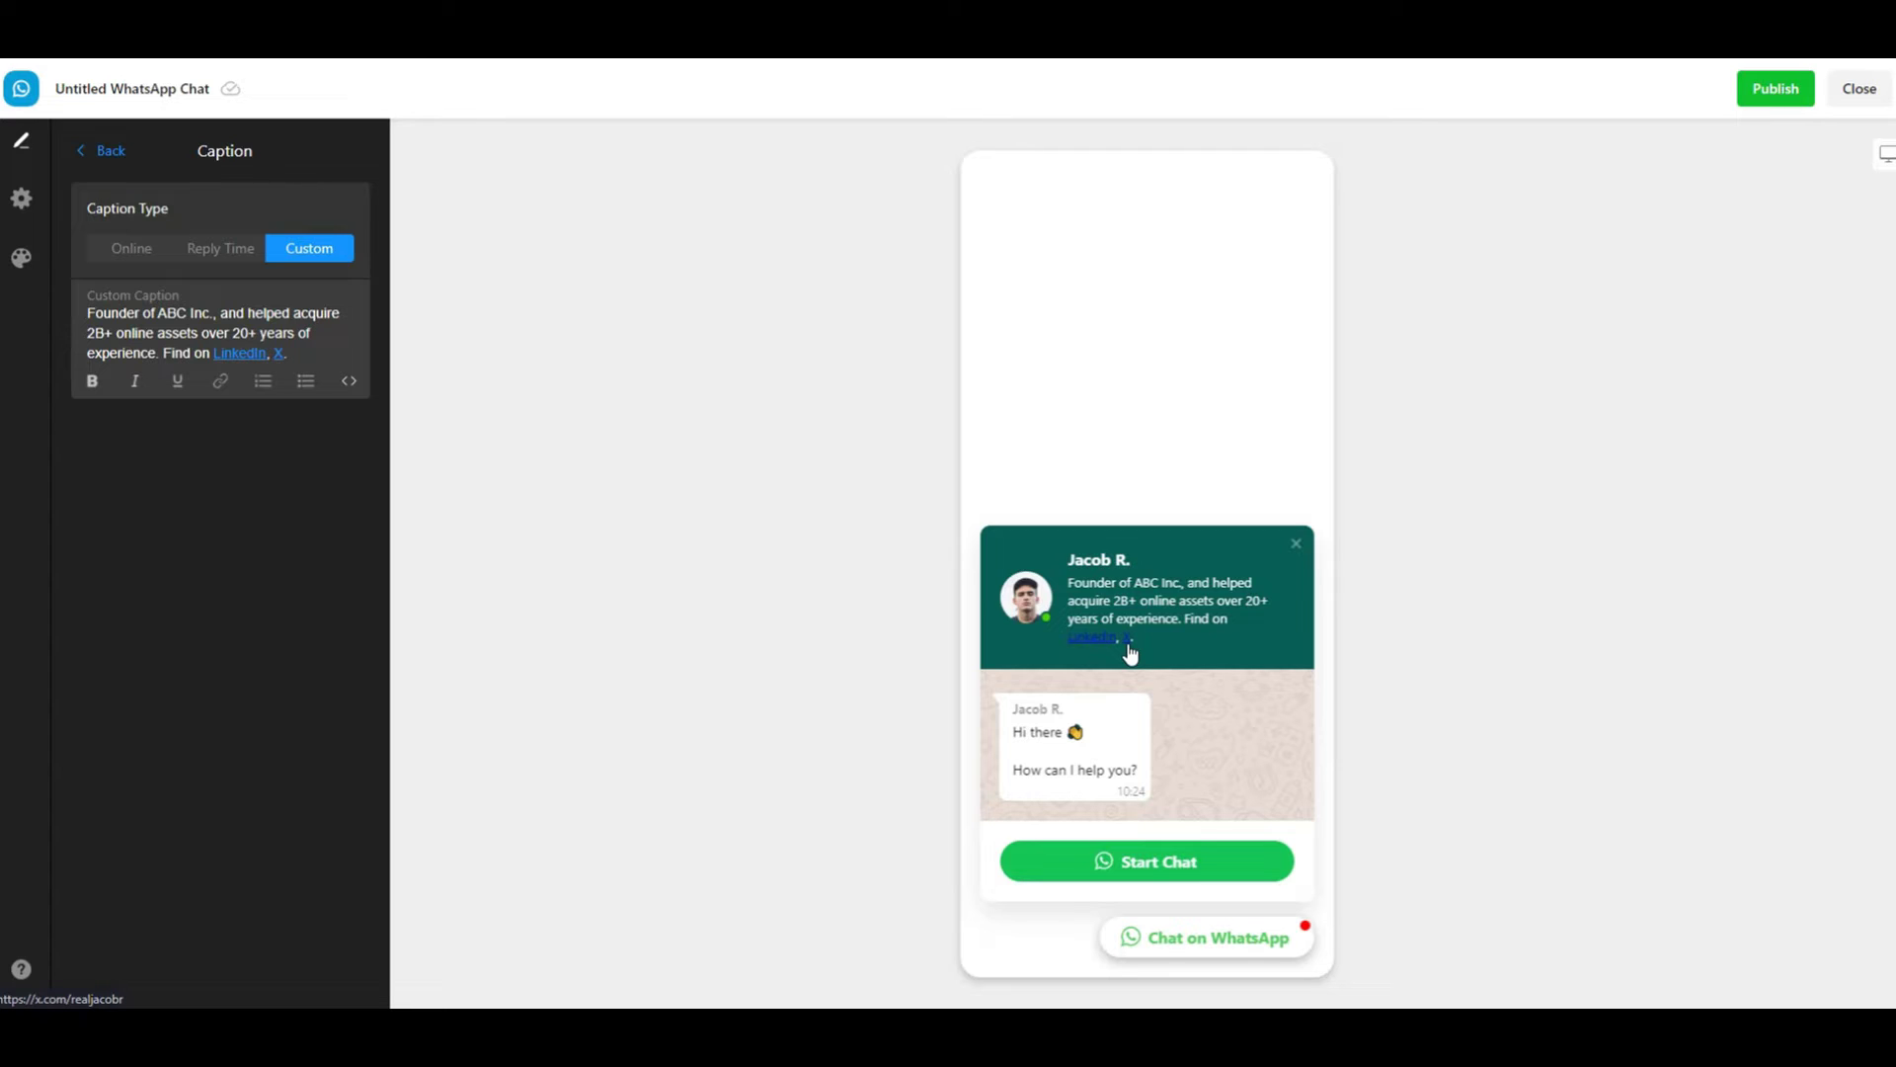
pyautogui.click(111, 152)
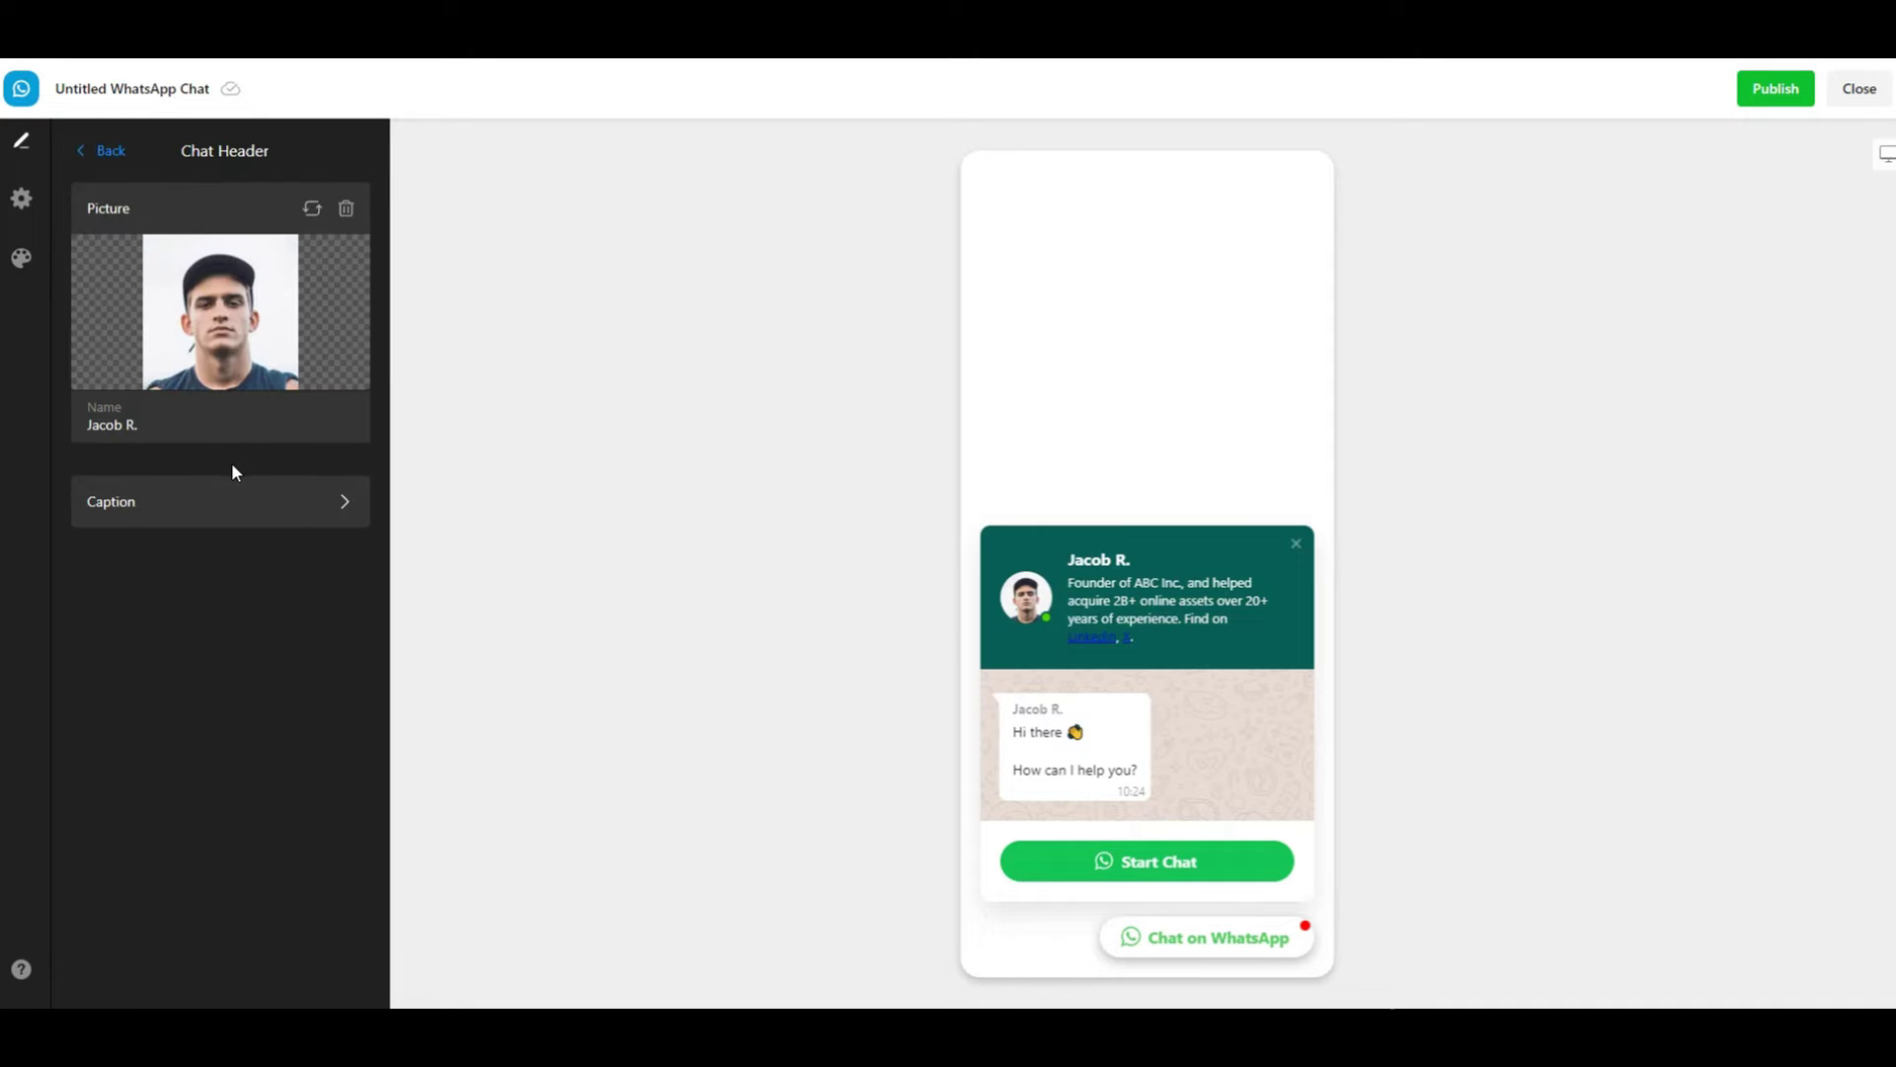
# Step: Leave the chat header settings and open the Welcome Message editor
pyautogui.click(229, 521)
pyautogui.click(107, 151)
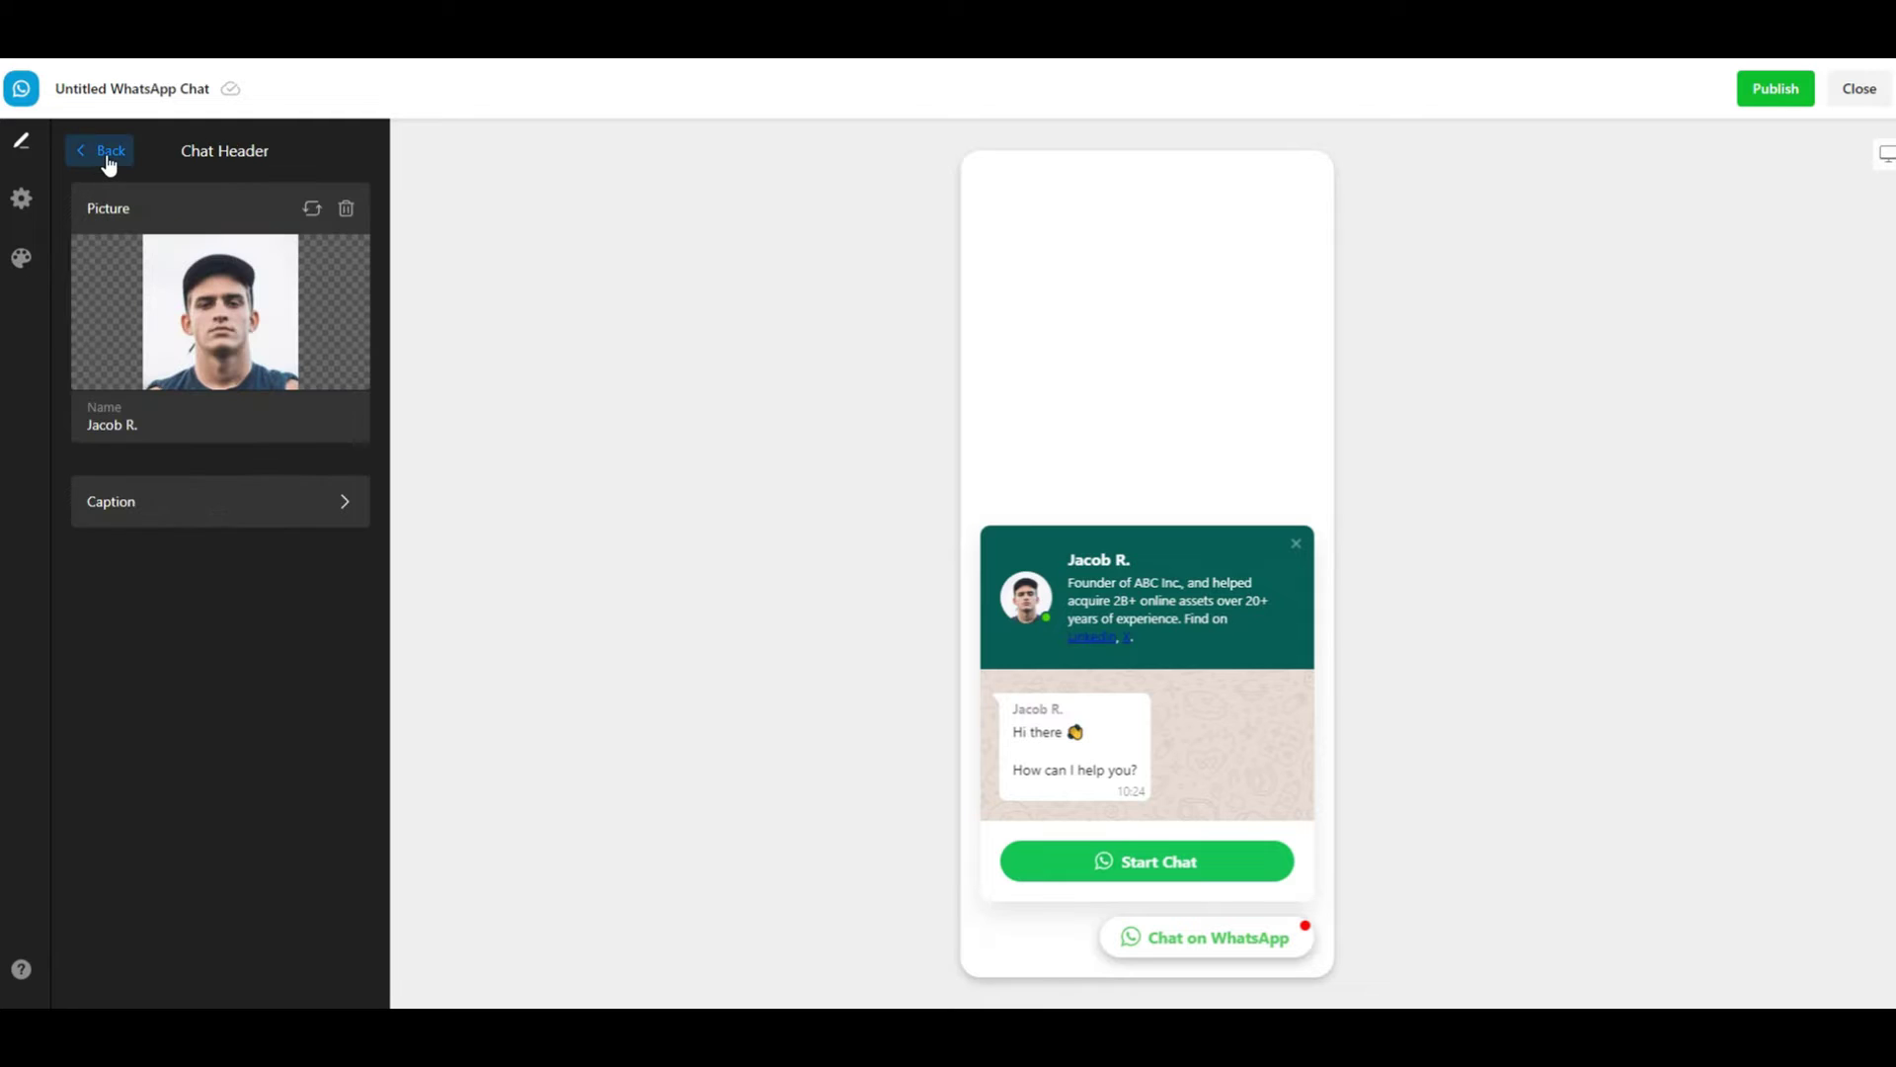
pyautogui.click(108, 152)
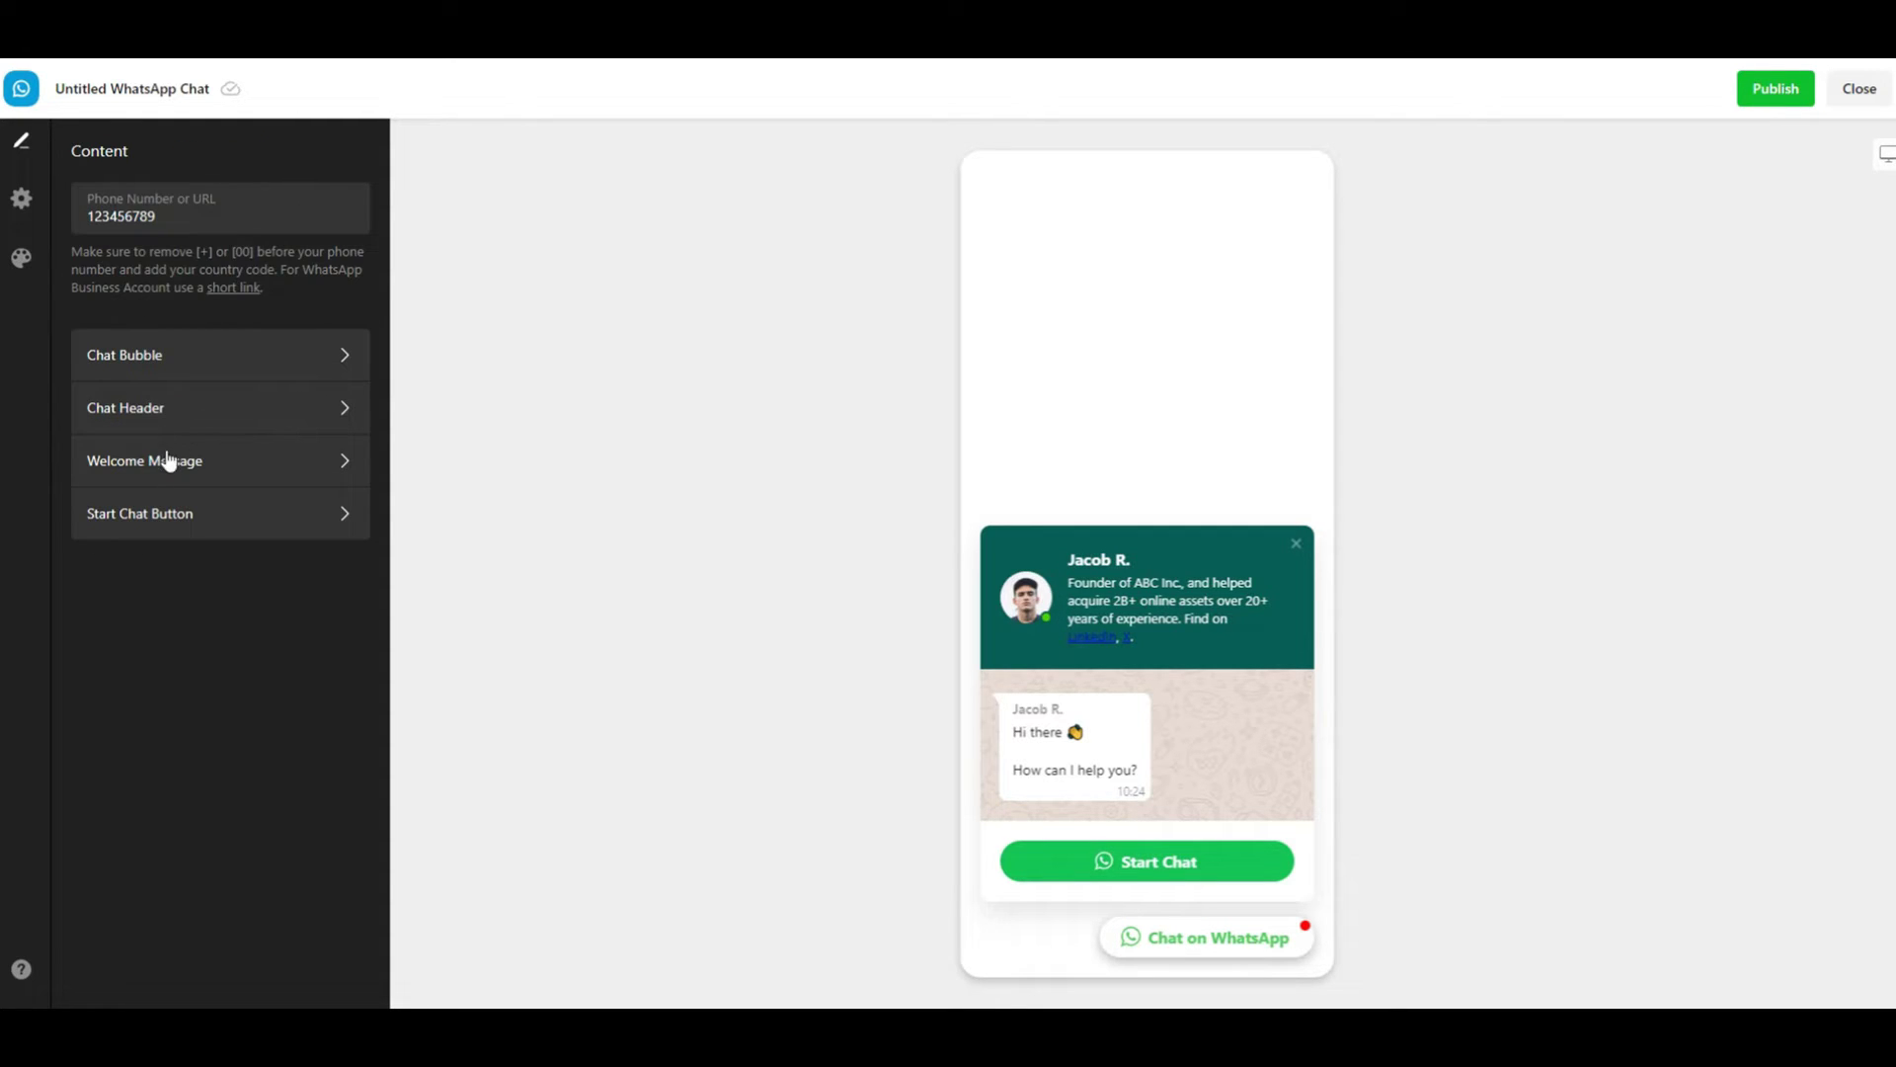
pyautogui.click(175, 414)
pyautogui.click(110, 153)
pyautogui.click(166, 459)
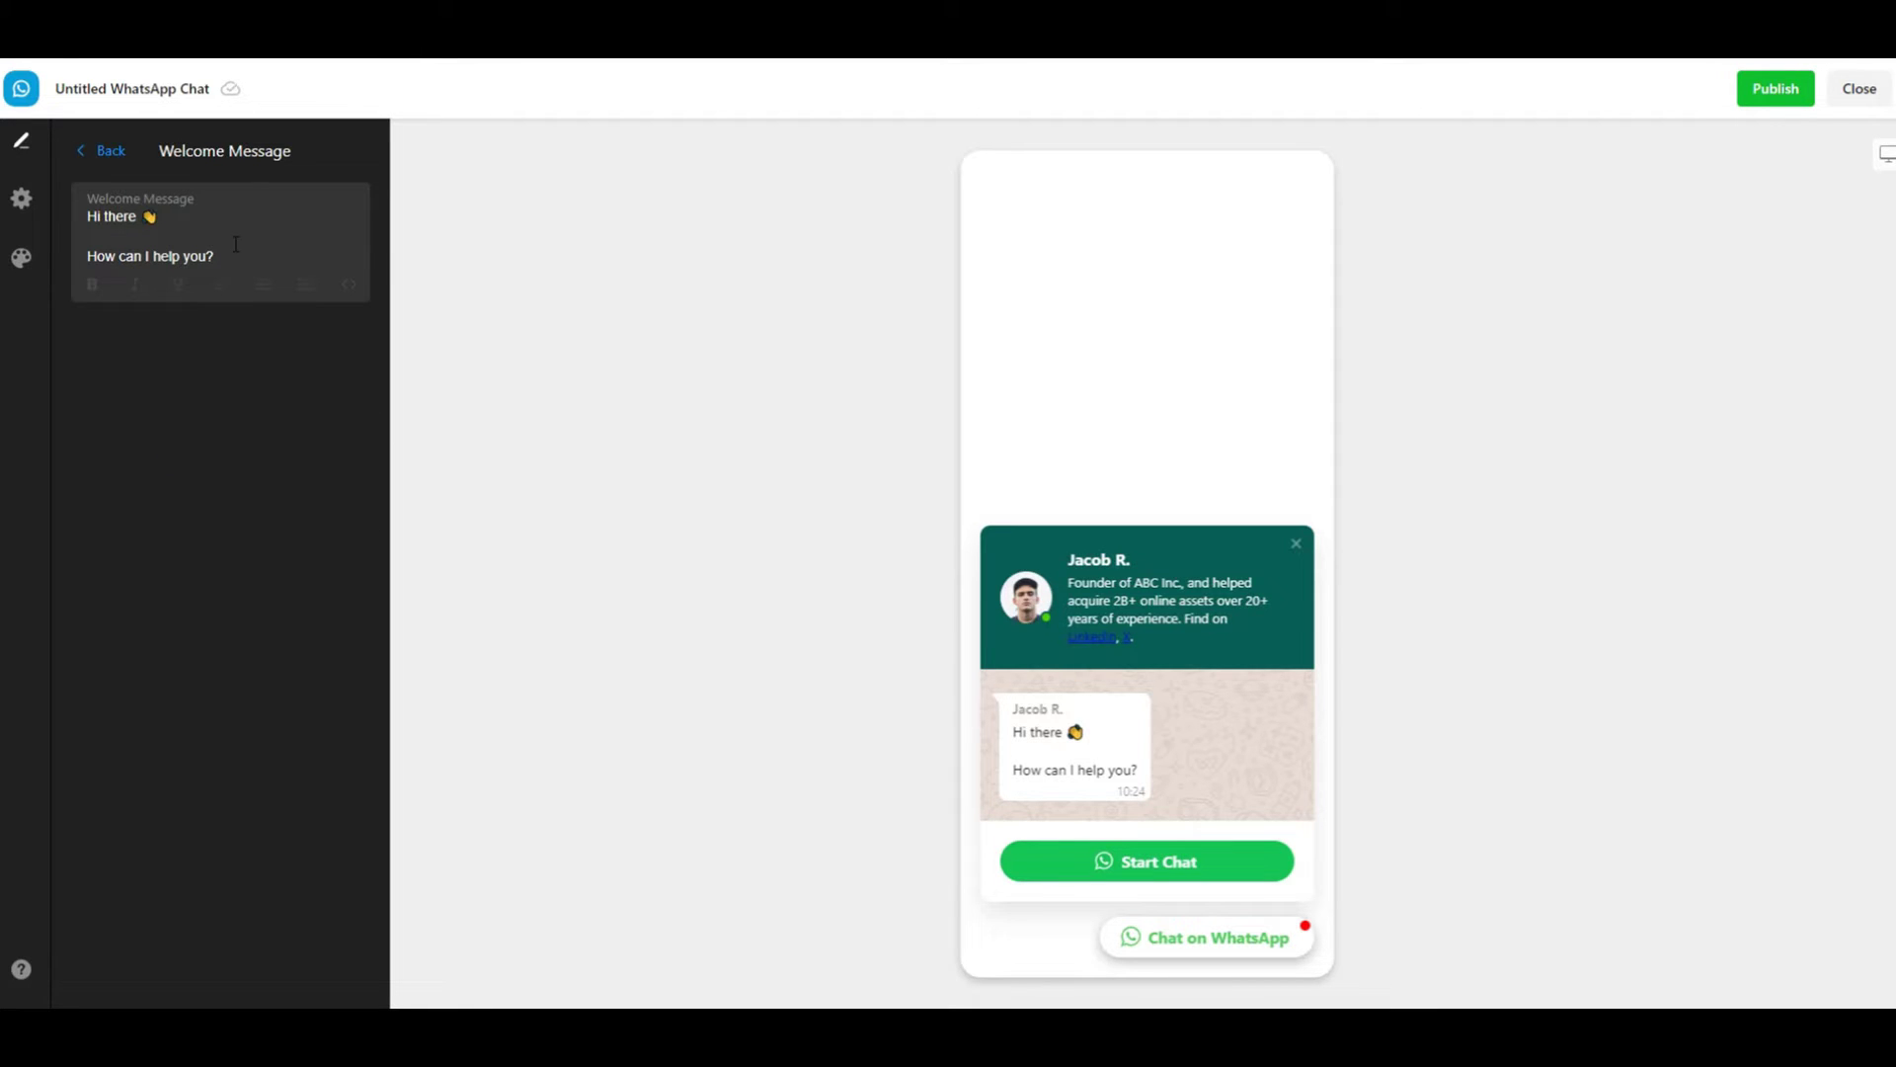
# Step: Change 'Hi there' to 'Hey there' and add 'Send us your question and I will get back to you ASAP.'
pyautogui.click(105, 218)
pyautogui.press('BackSpace')
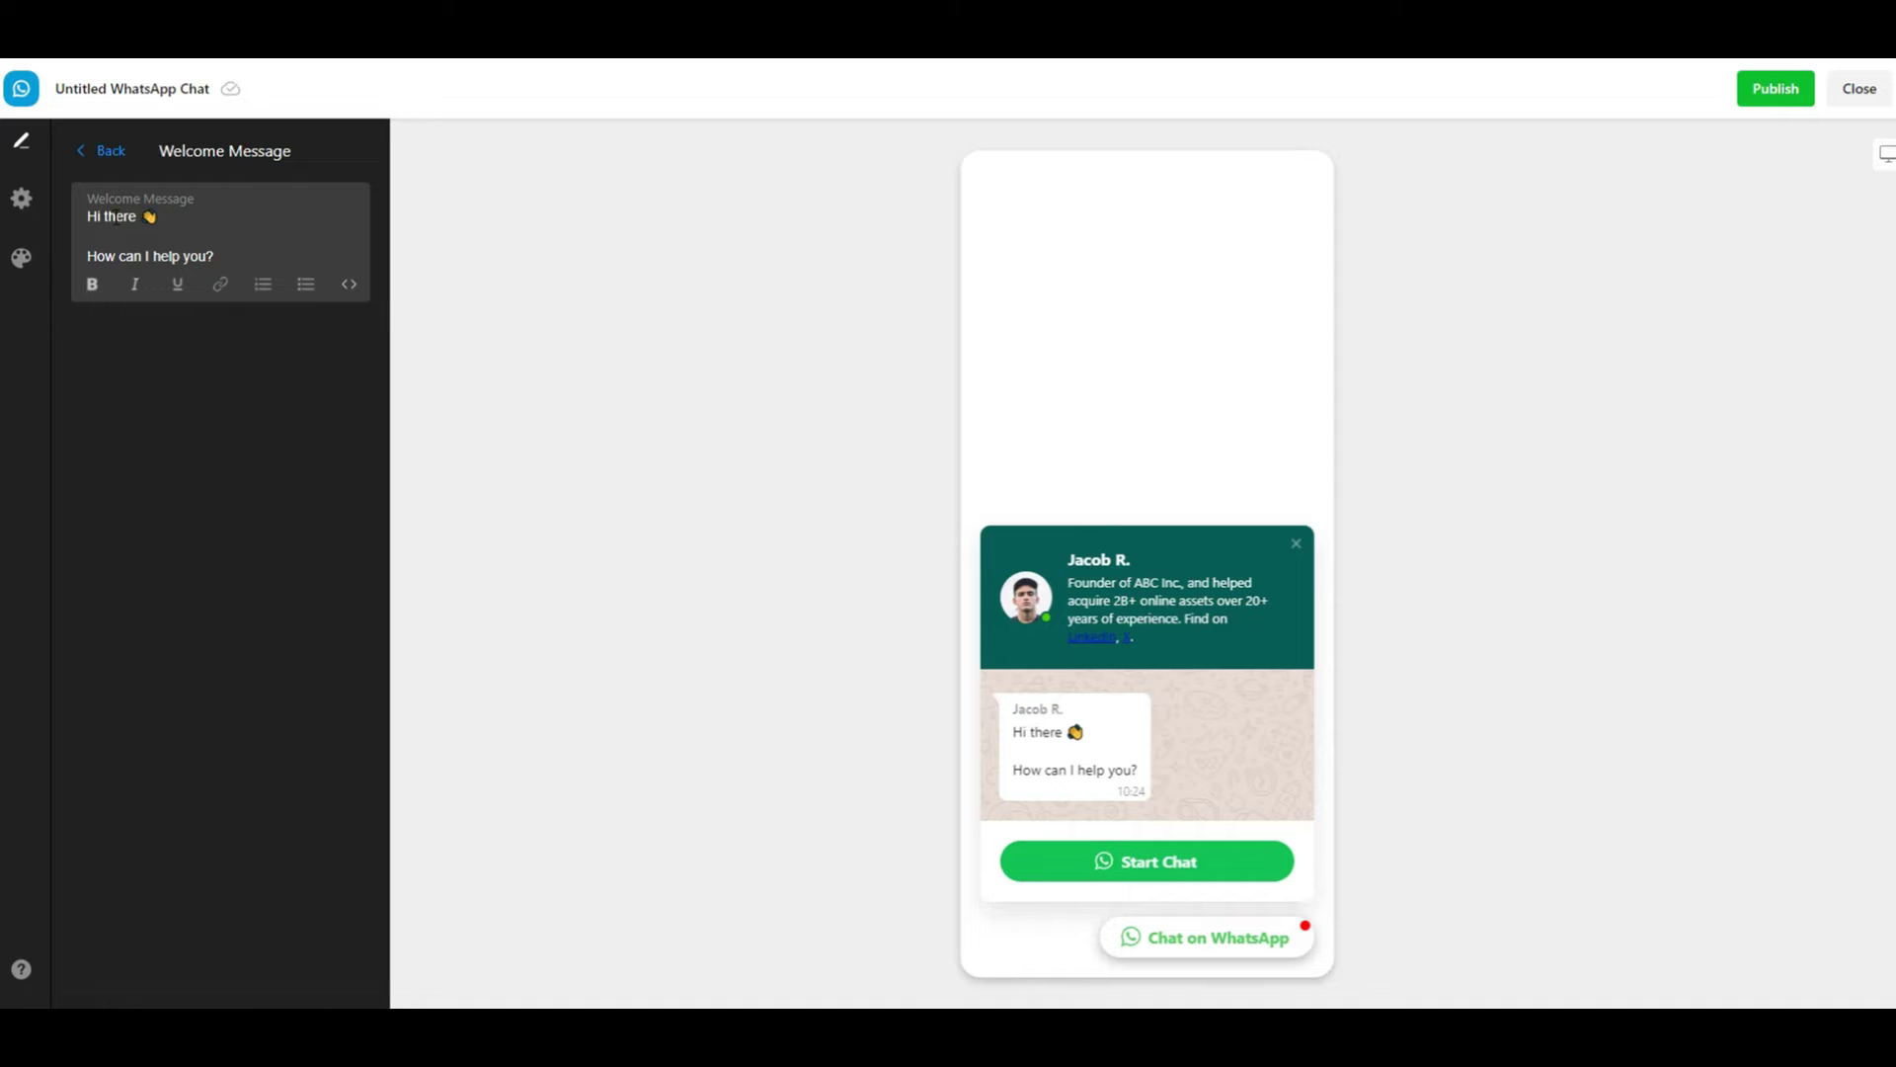
pyautogui.write('ey')
pyautogui.click(233, 249)
pyautogui.press('Return')
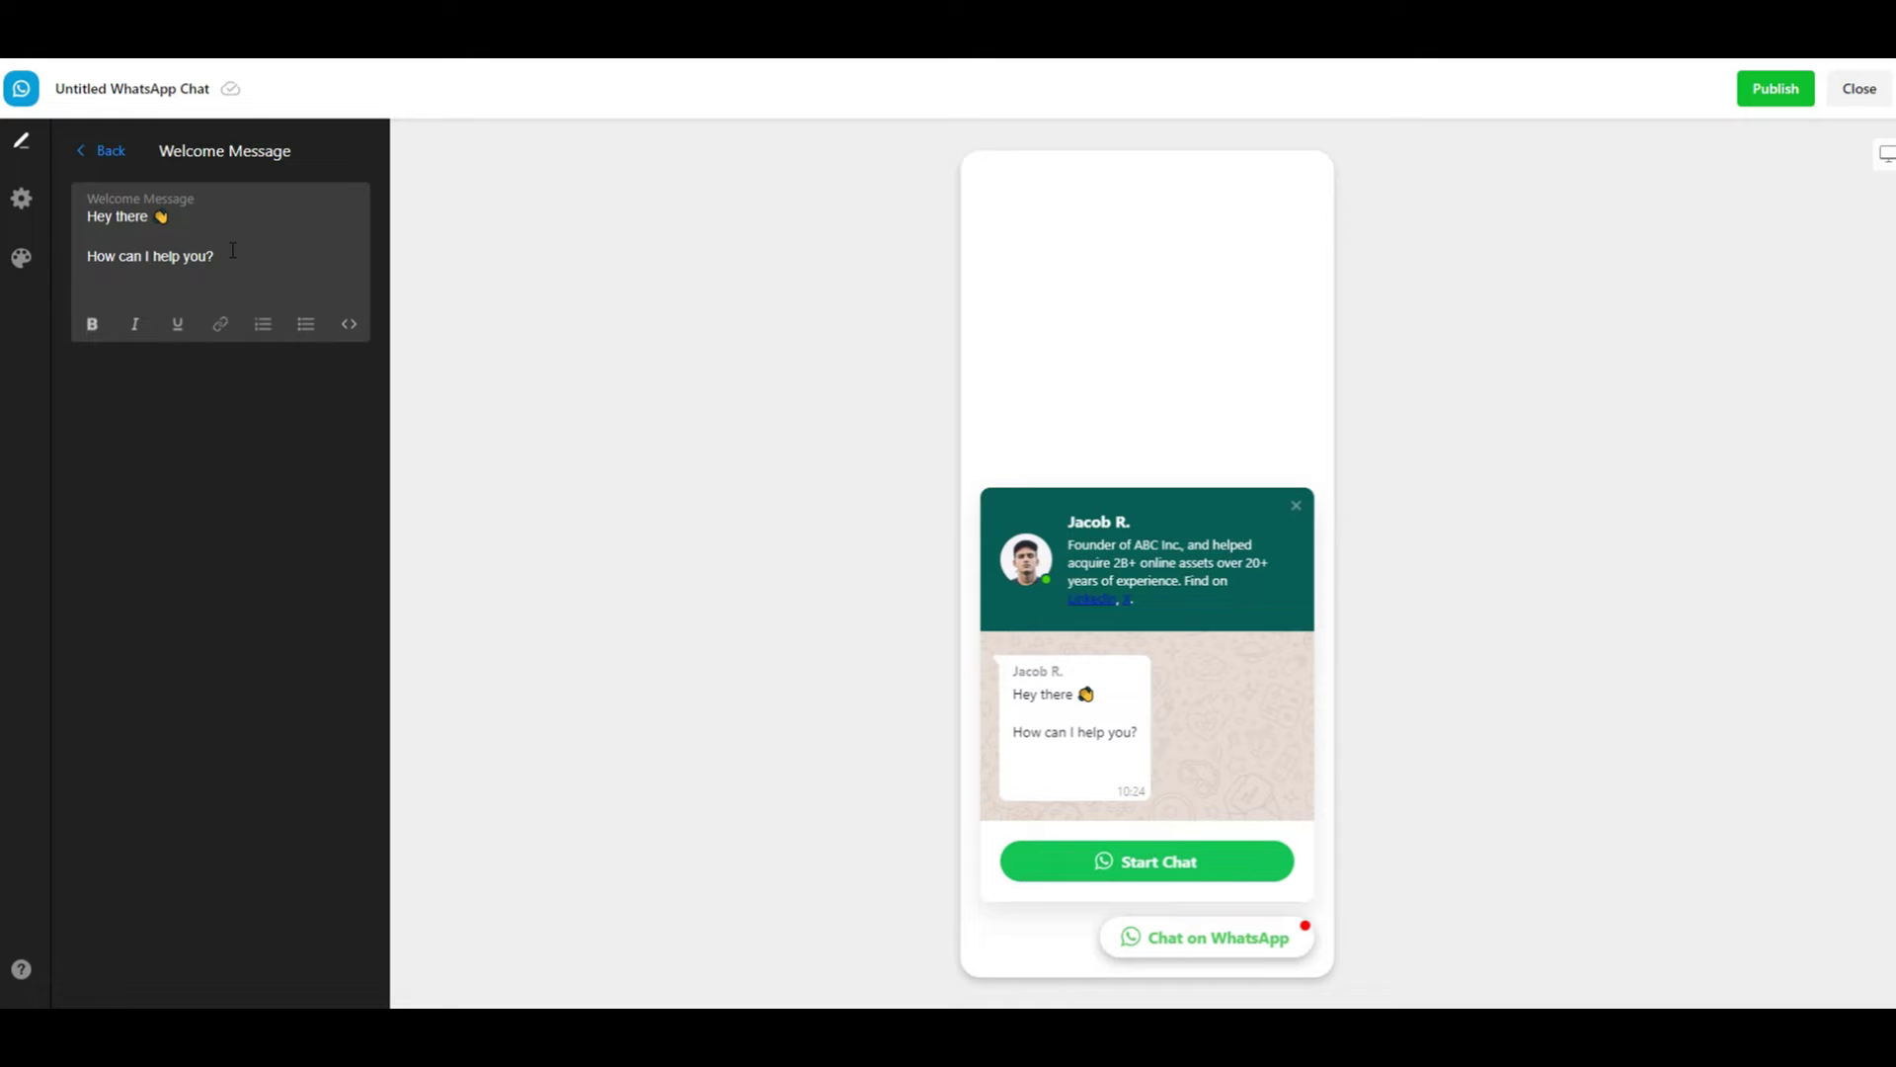
pyautogui.write('Send us your question')
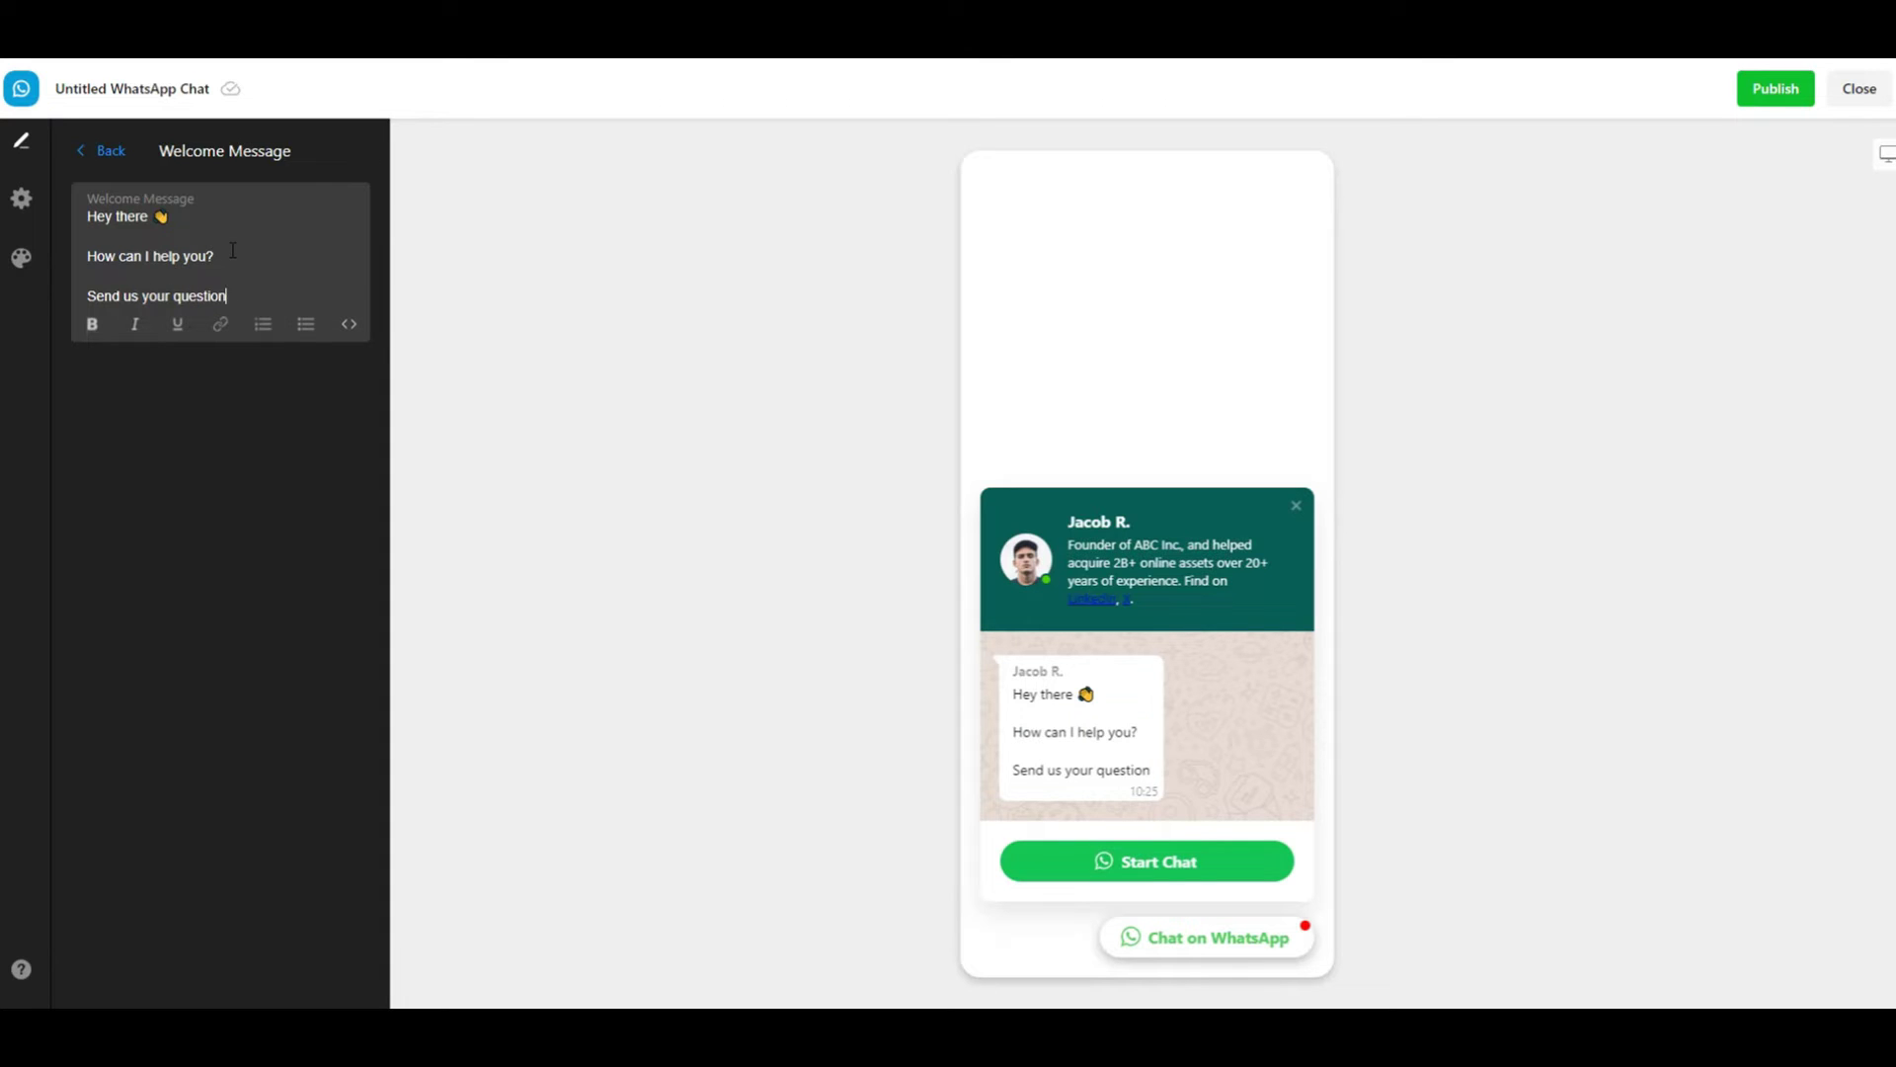
pyautogui.write(' and ')
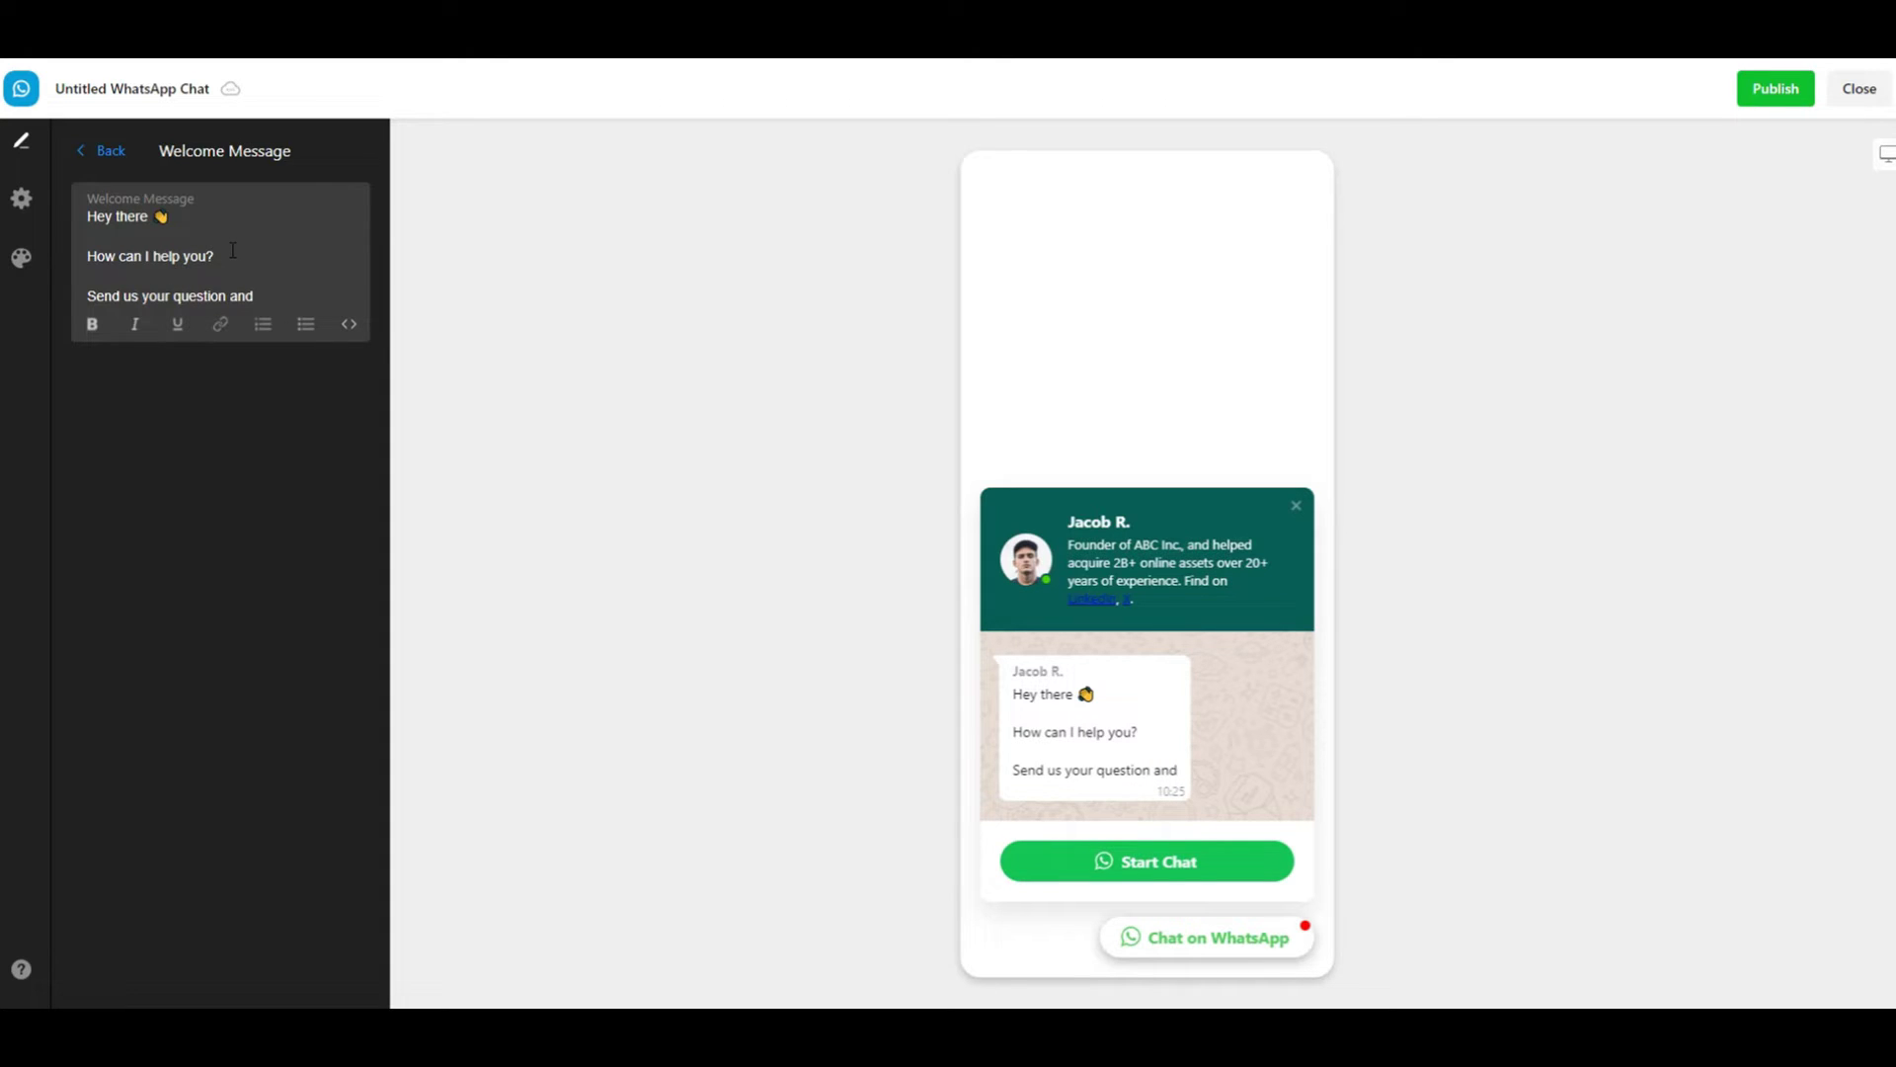
pyautogui.write('I will ge')
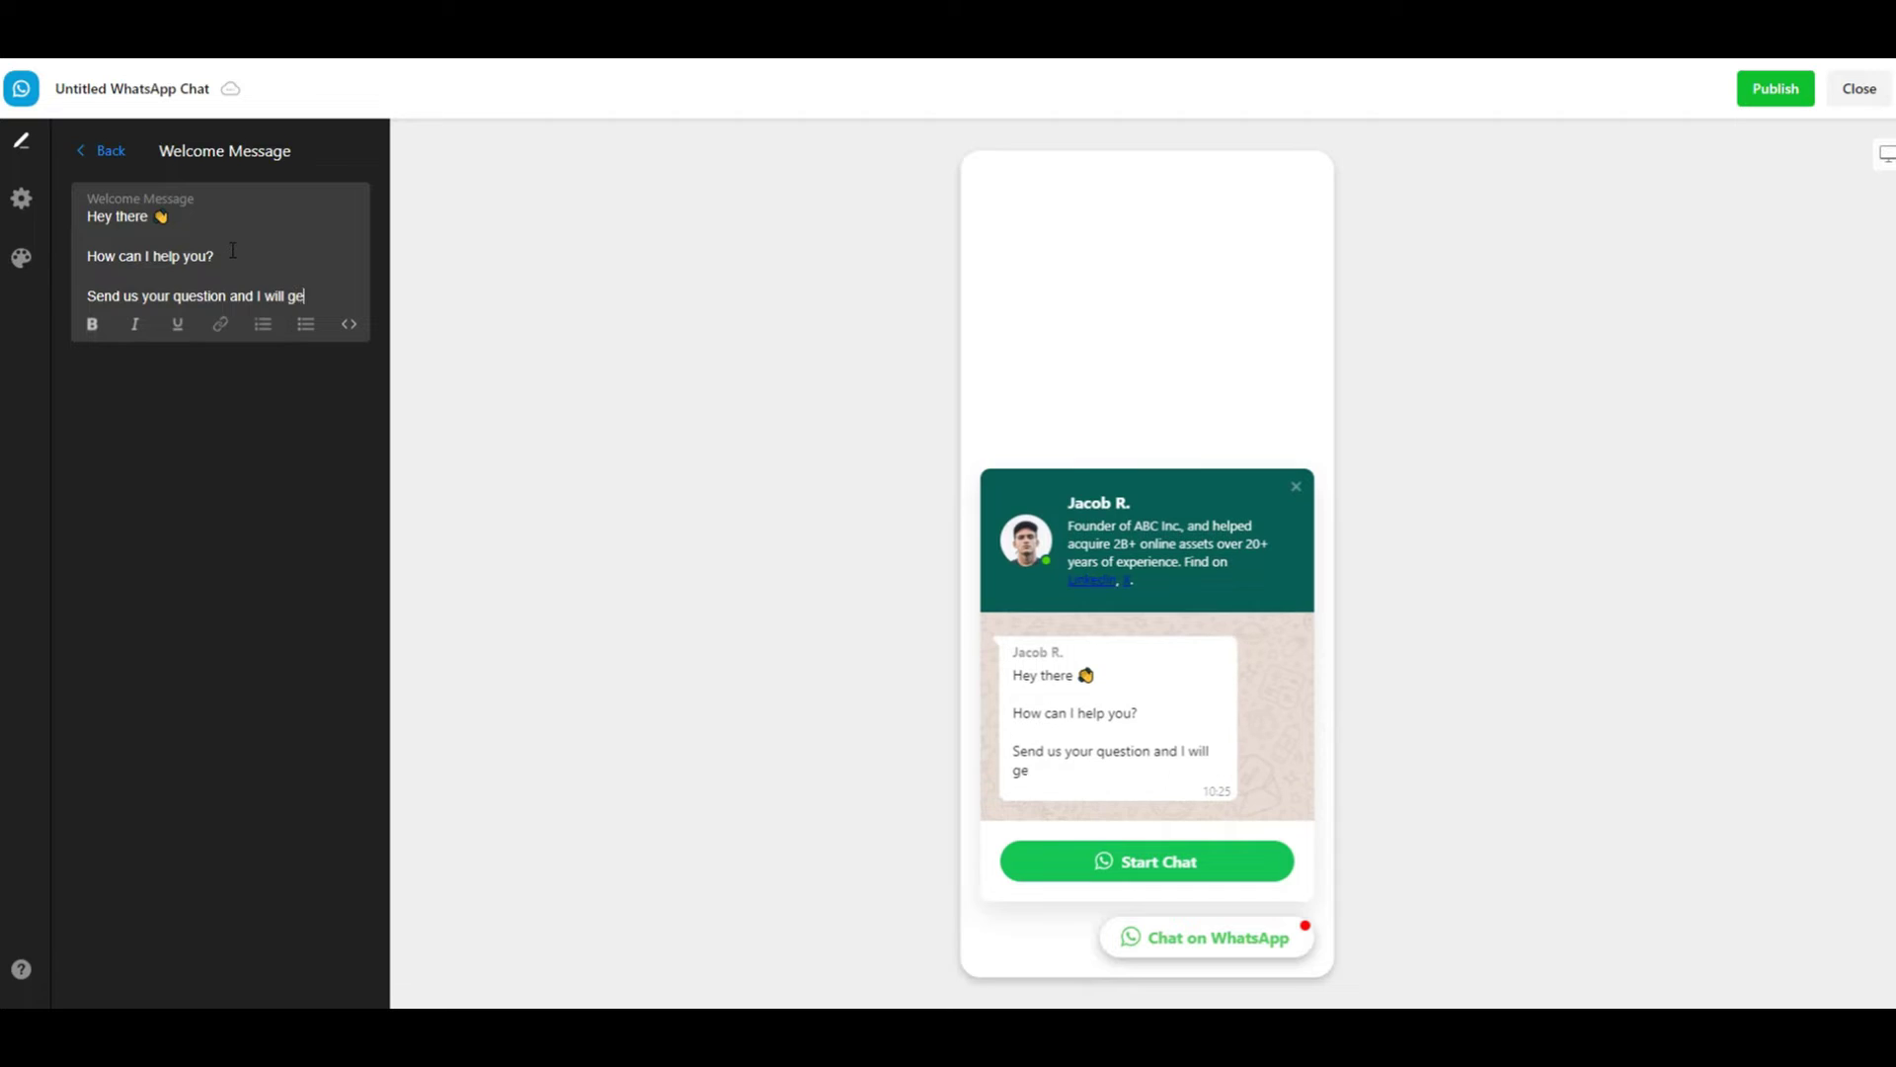
pyautogui.write('t back to you a')
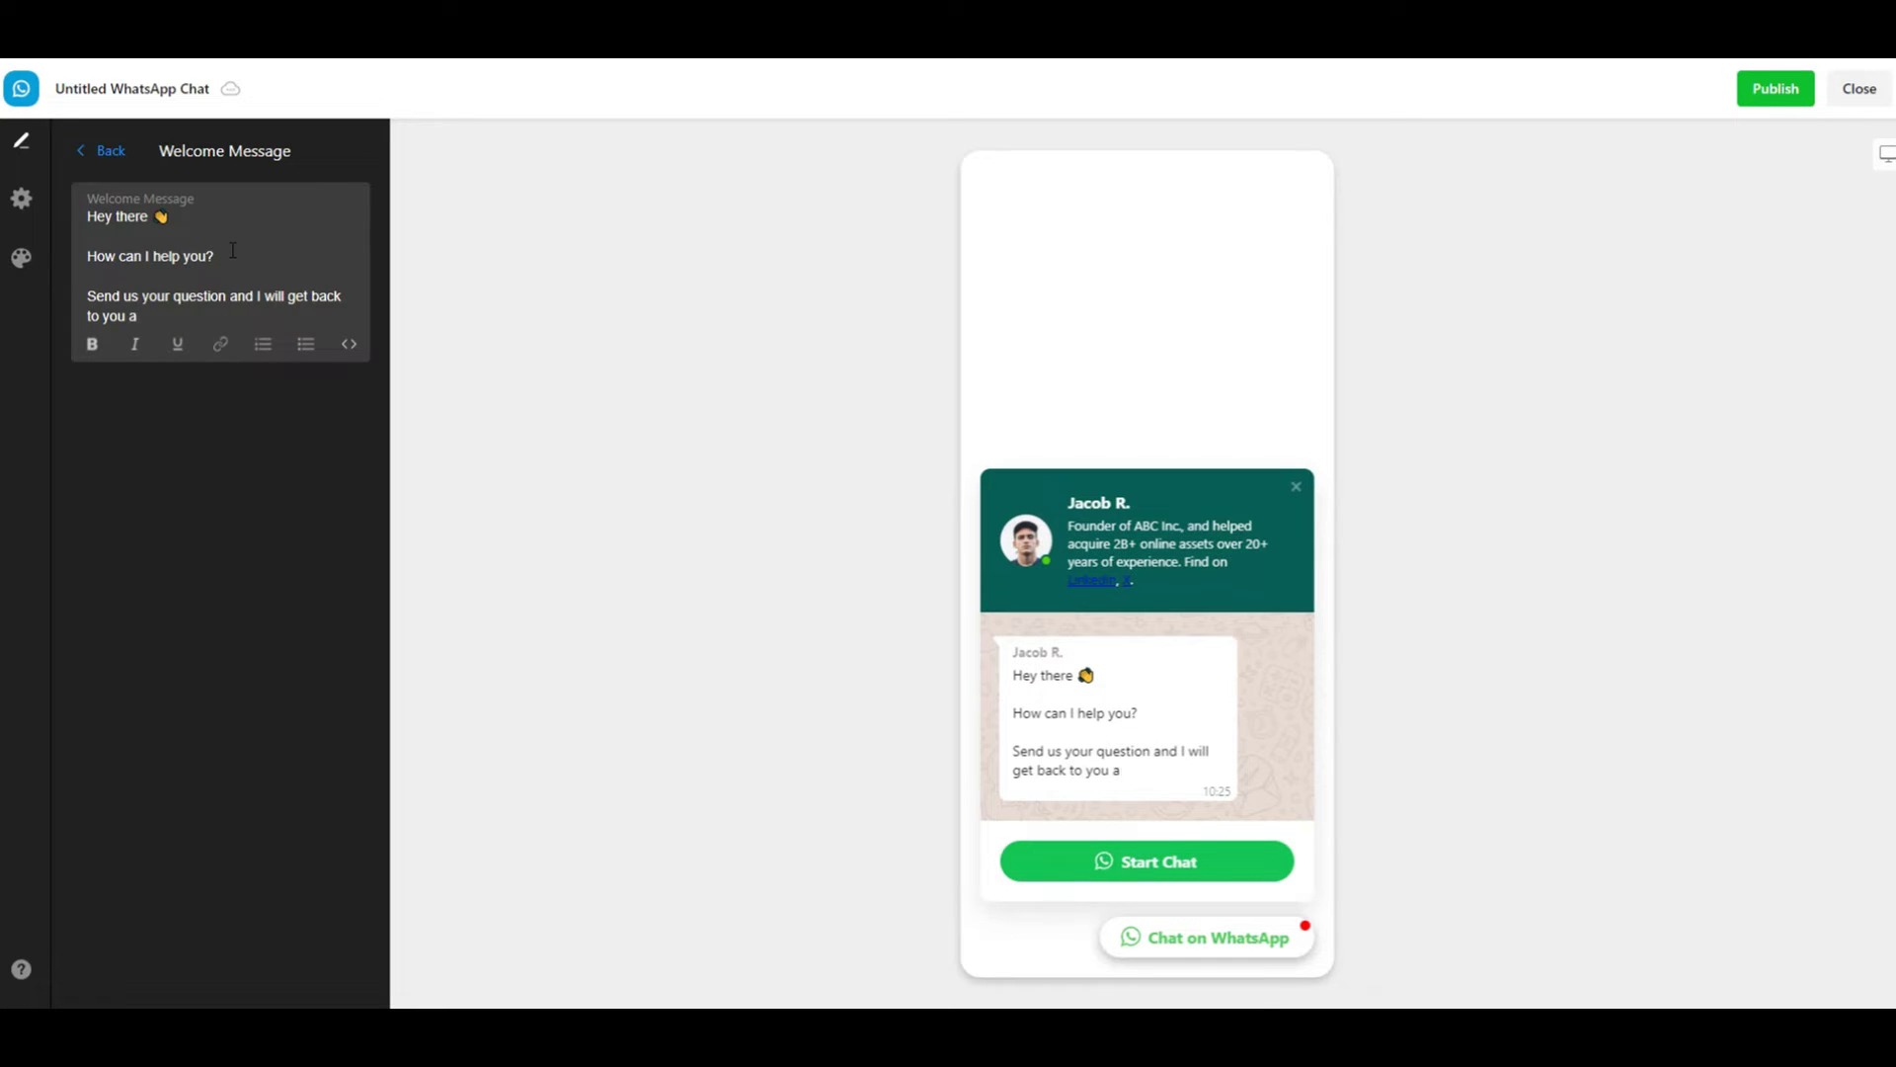
pyautogui.press('BackSpace')
pyautogui.write('ASAP.')
pyautogui.press('Return')
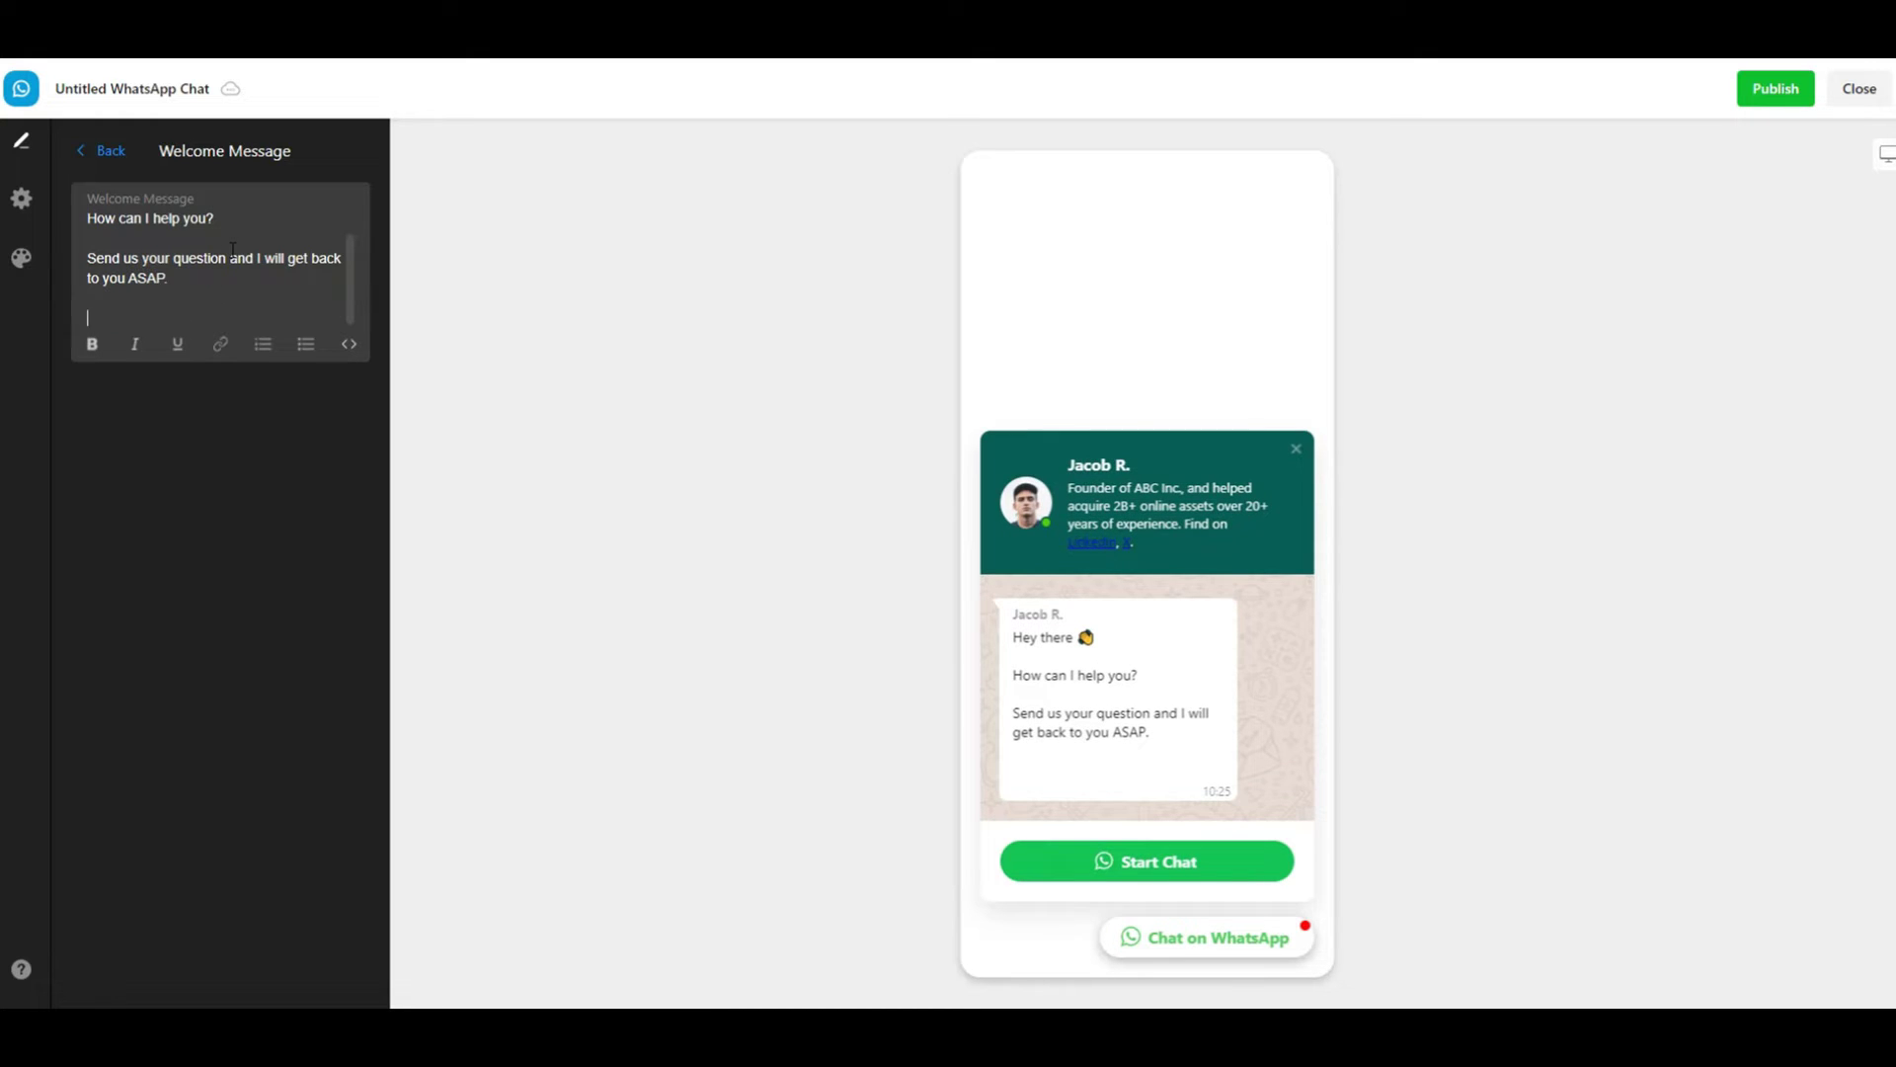
# Step: Add 'P.S.: Did you check our help desk?' and replace 'desk' with 'articles'
pyautogui.write('PS')
pyautogui.write('.')
pyautogui.write('L')
pyautogui.write('.')
pyautogui.write(': ')
pyautogui.write('Did y')
pyautogui.write('ou c')
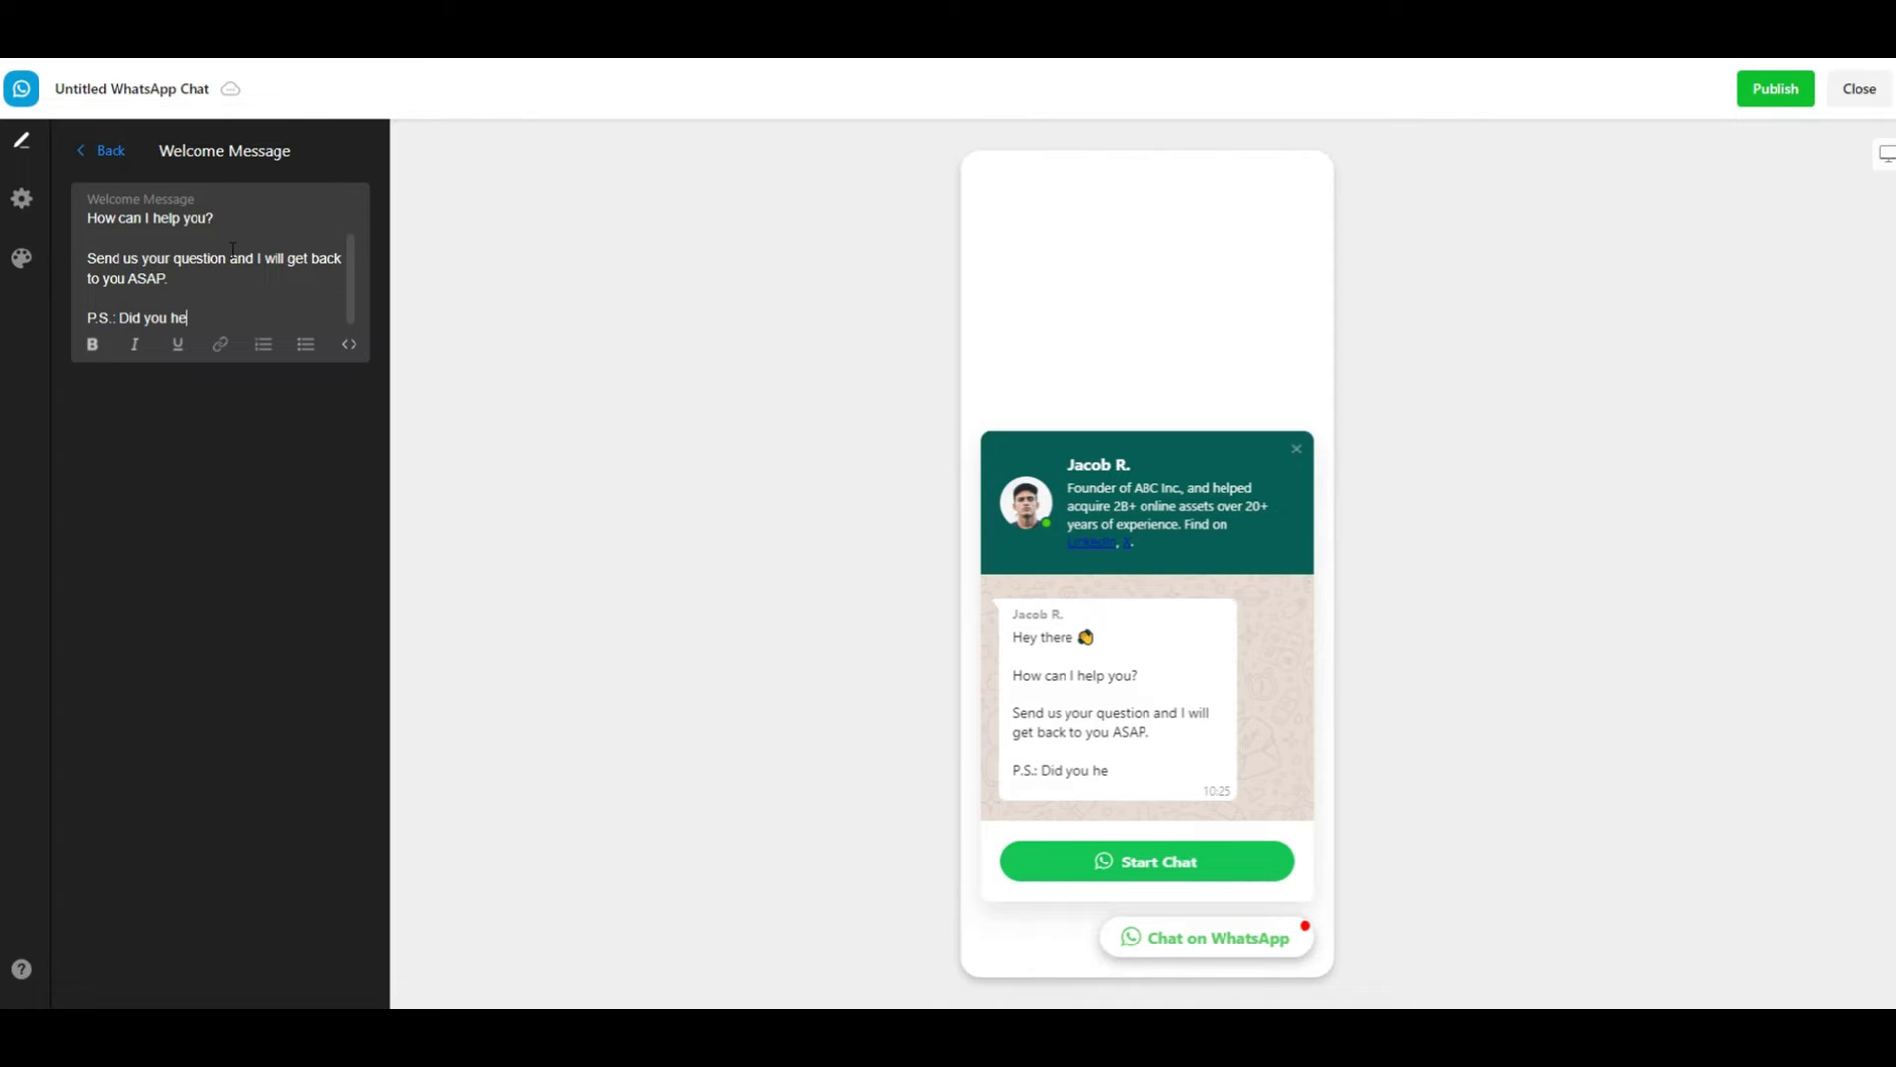
pyautogui.write('heck our help desk')
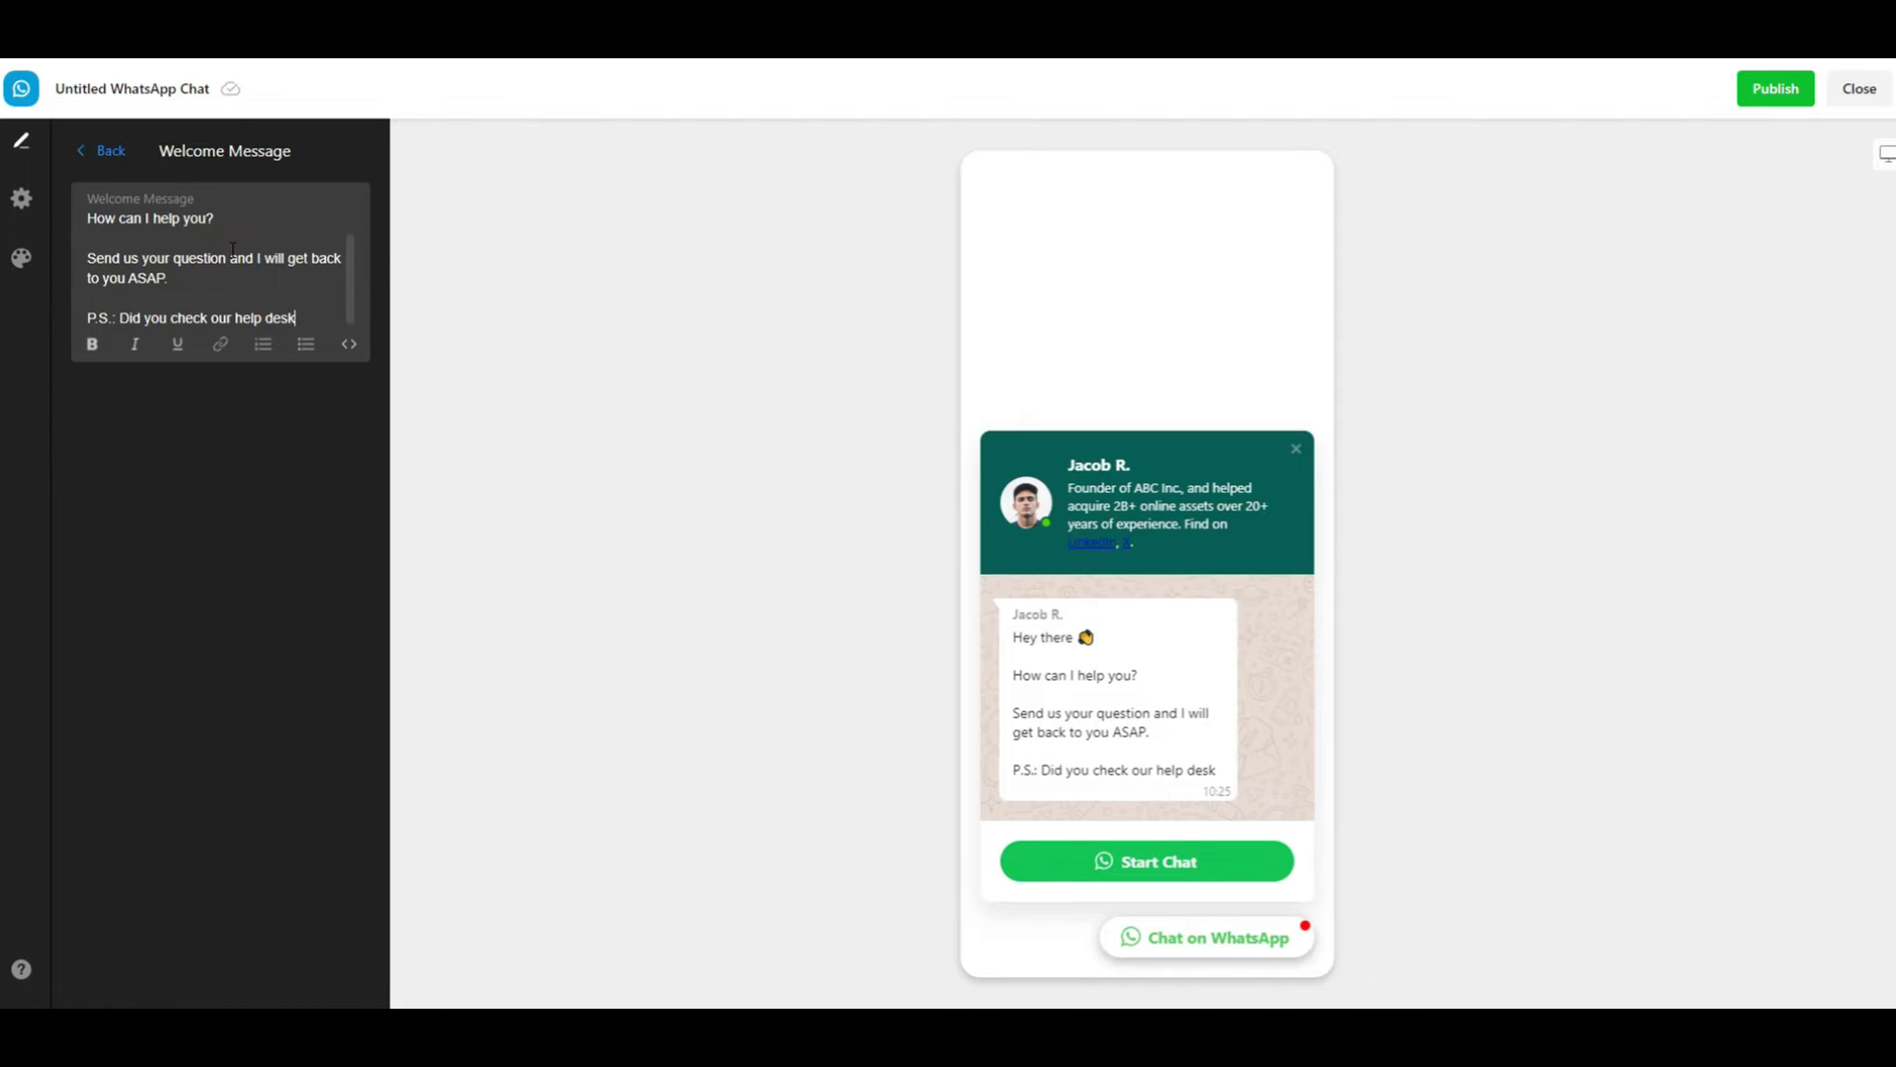
pyautogui.write('?')
pyautogui.press('Left')
pyautogui.hotkey('ctrl', 'shift', 'Left')
pyautogui.hotkey('ctrl', 'shift', 'Left')
pyautogui.press('Right')
pyautogui.hotkey('ctrl', 'shift', 'Left')
pyautogui.write('articles')
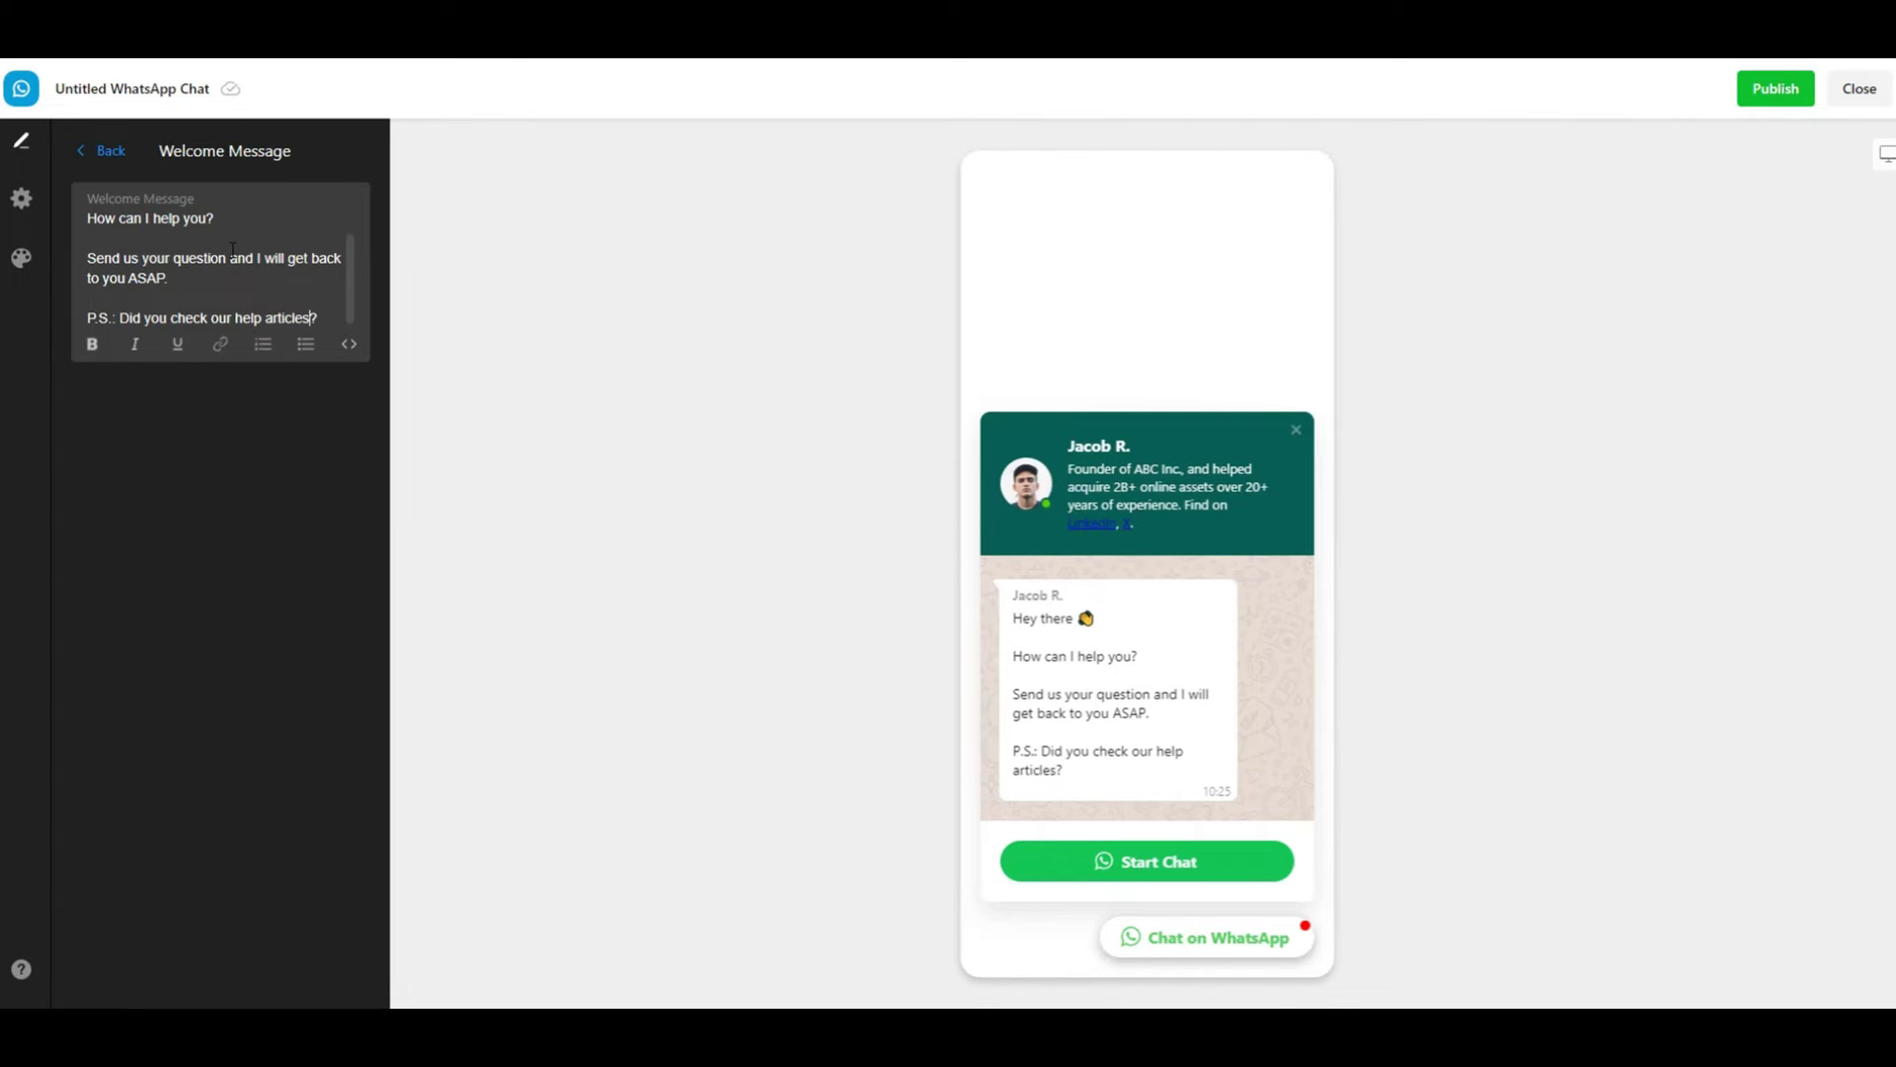
# Step: Change 'articles' to 'docs' and start a link on 'help docs'
pyautogui.hotkey('ctrl', 'shift', 'Left')
pyautogui.hotkey('ctrl', 'shift', 'Left')
pyautogui.hotkey('ctrl', 'shift', 'Right')
pyautogui.write('docs')
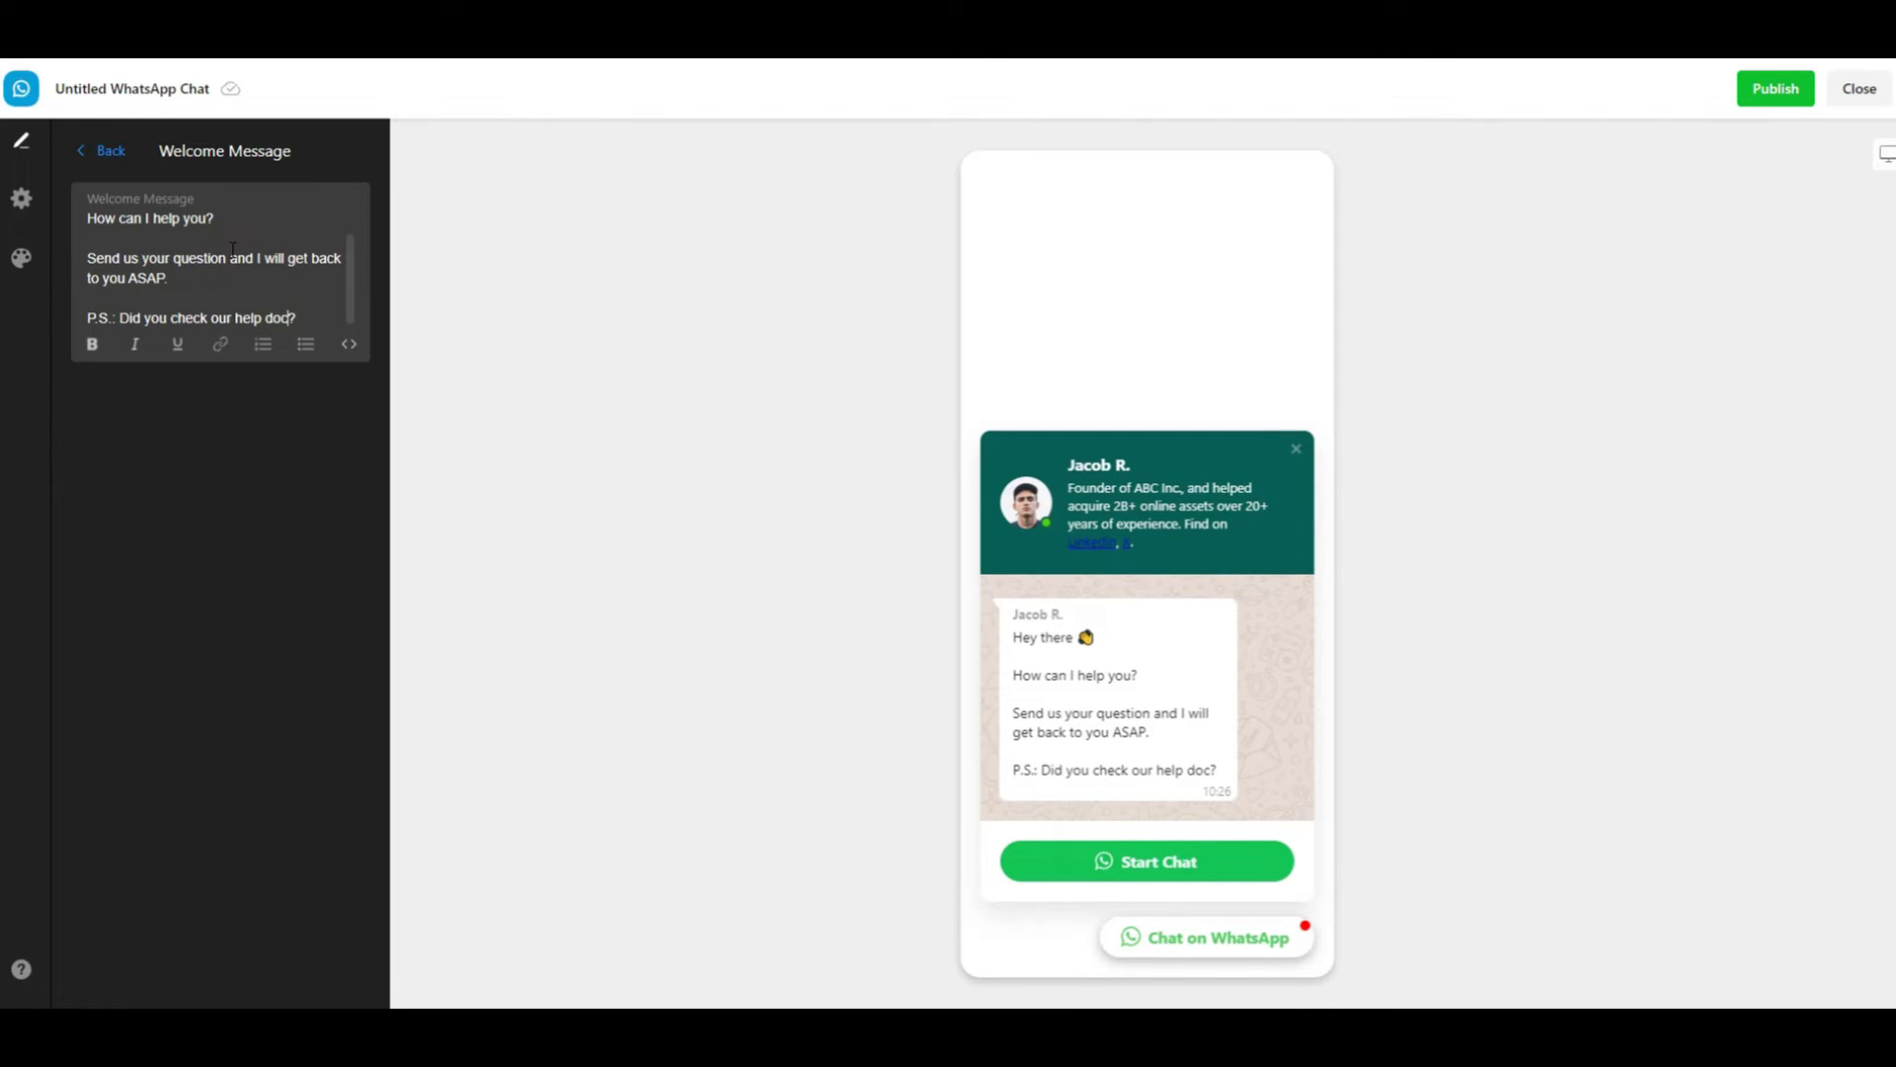
pyautogui.hotkey('ctrl', 'shift', 'Left')
pyautogui.hotkey('ctrl', 'shift', 'Left')
pyautogui.hotkey('ctrl', 'k')
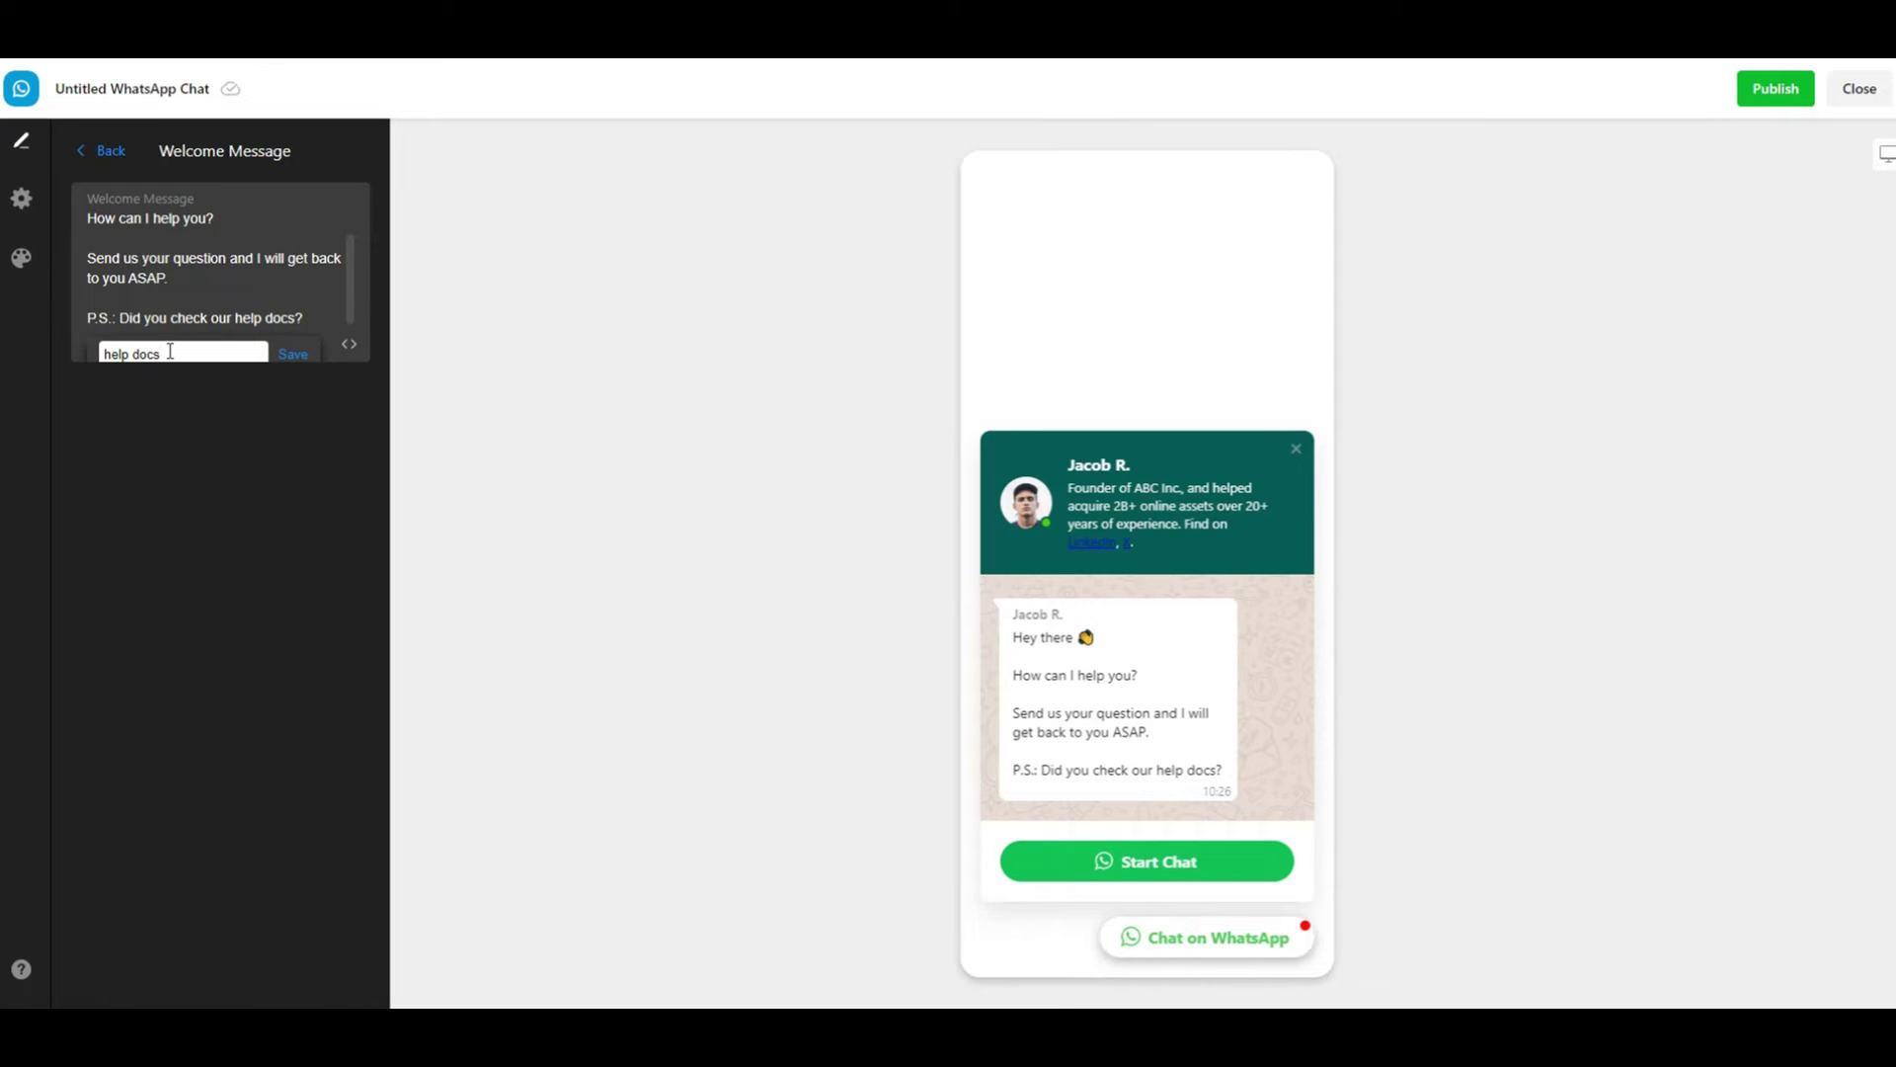
# Step: Link 'help docs' to the pasted help site address and verify the link
pyautogui.hotkey('ctrl', 'a')
pyautogui.press('BackSpace')
pyautogui.write('https://help.upcontests.com/')
pyautogui.click(299, 359)
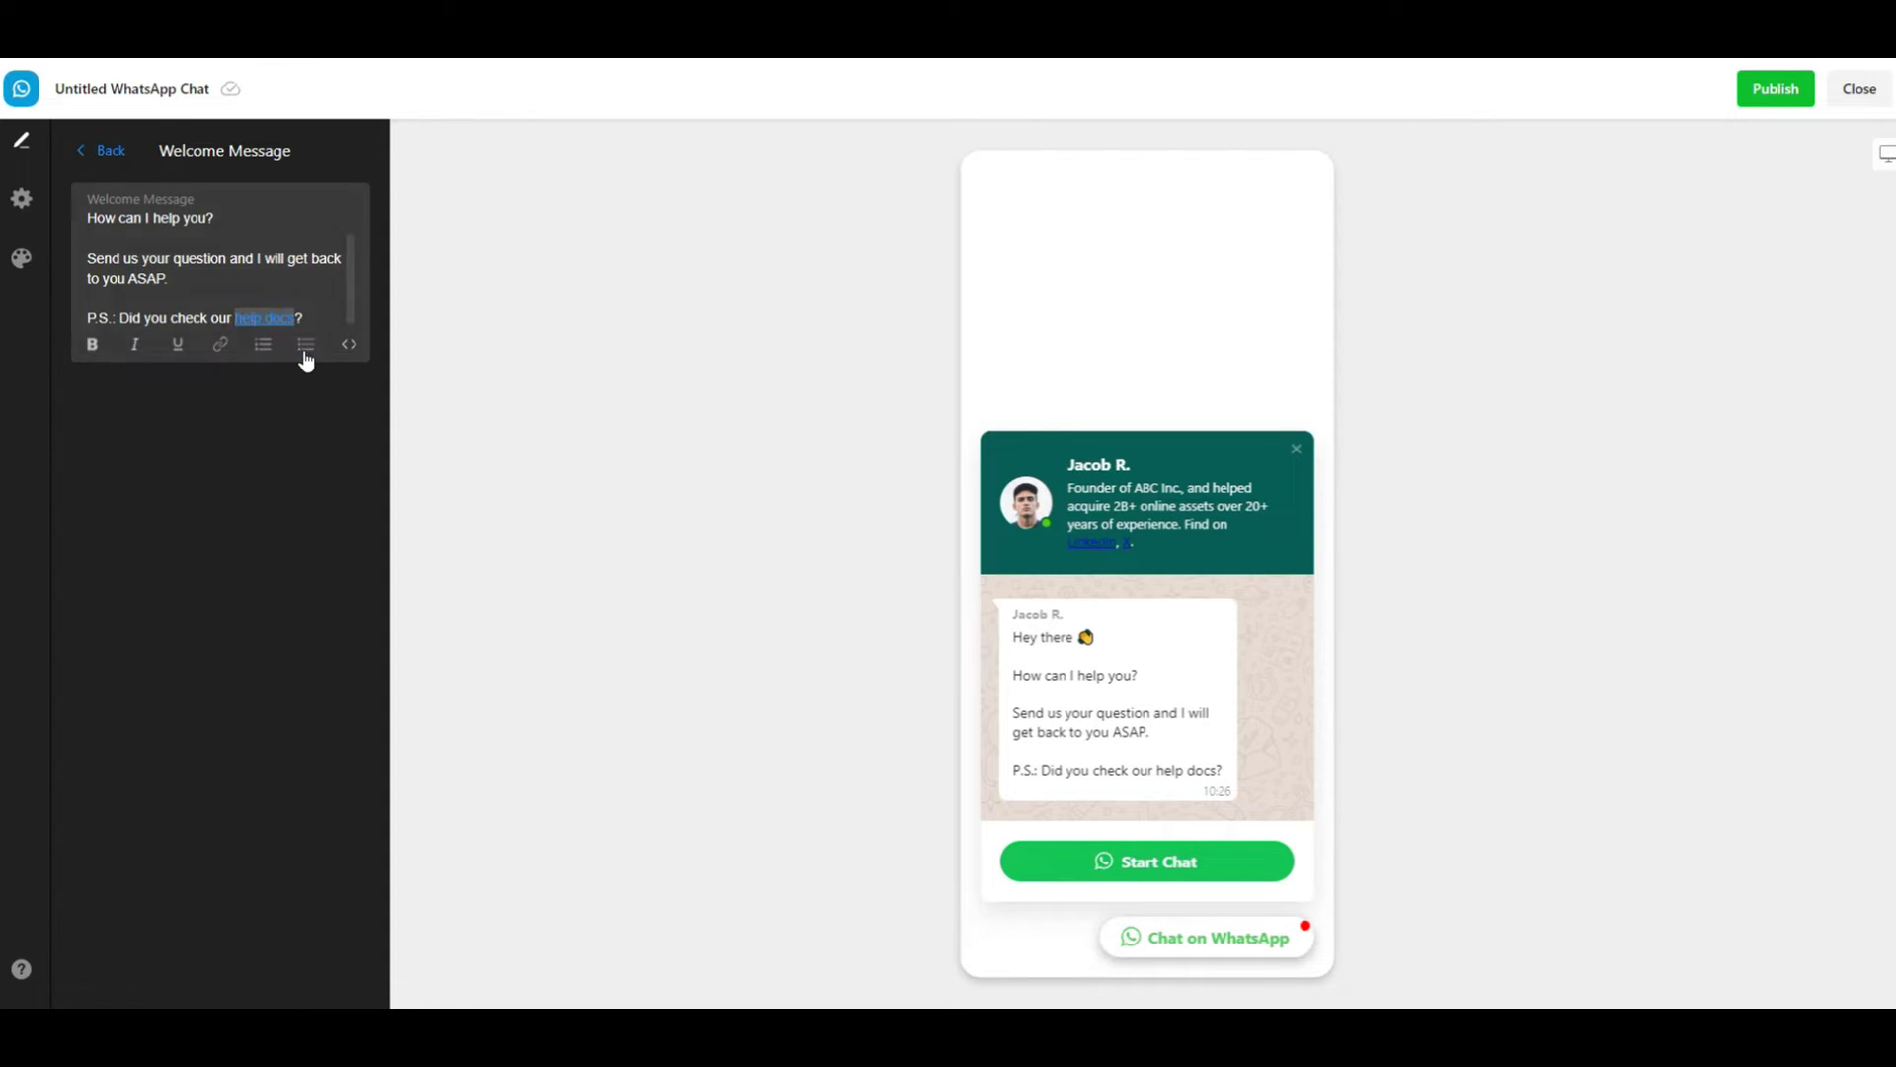
pyautogui.click(284, 277)
pyautogui.click(259, 316)
pyautogui.click(291, 283)
# Step: Pluralise 'question' to 'questions' and remove the extra empty line
pyautogui.write('s')
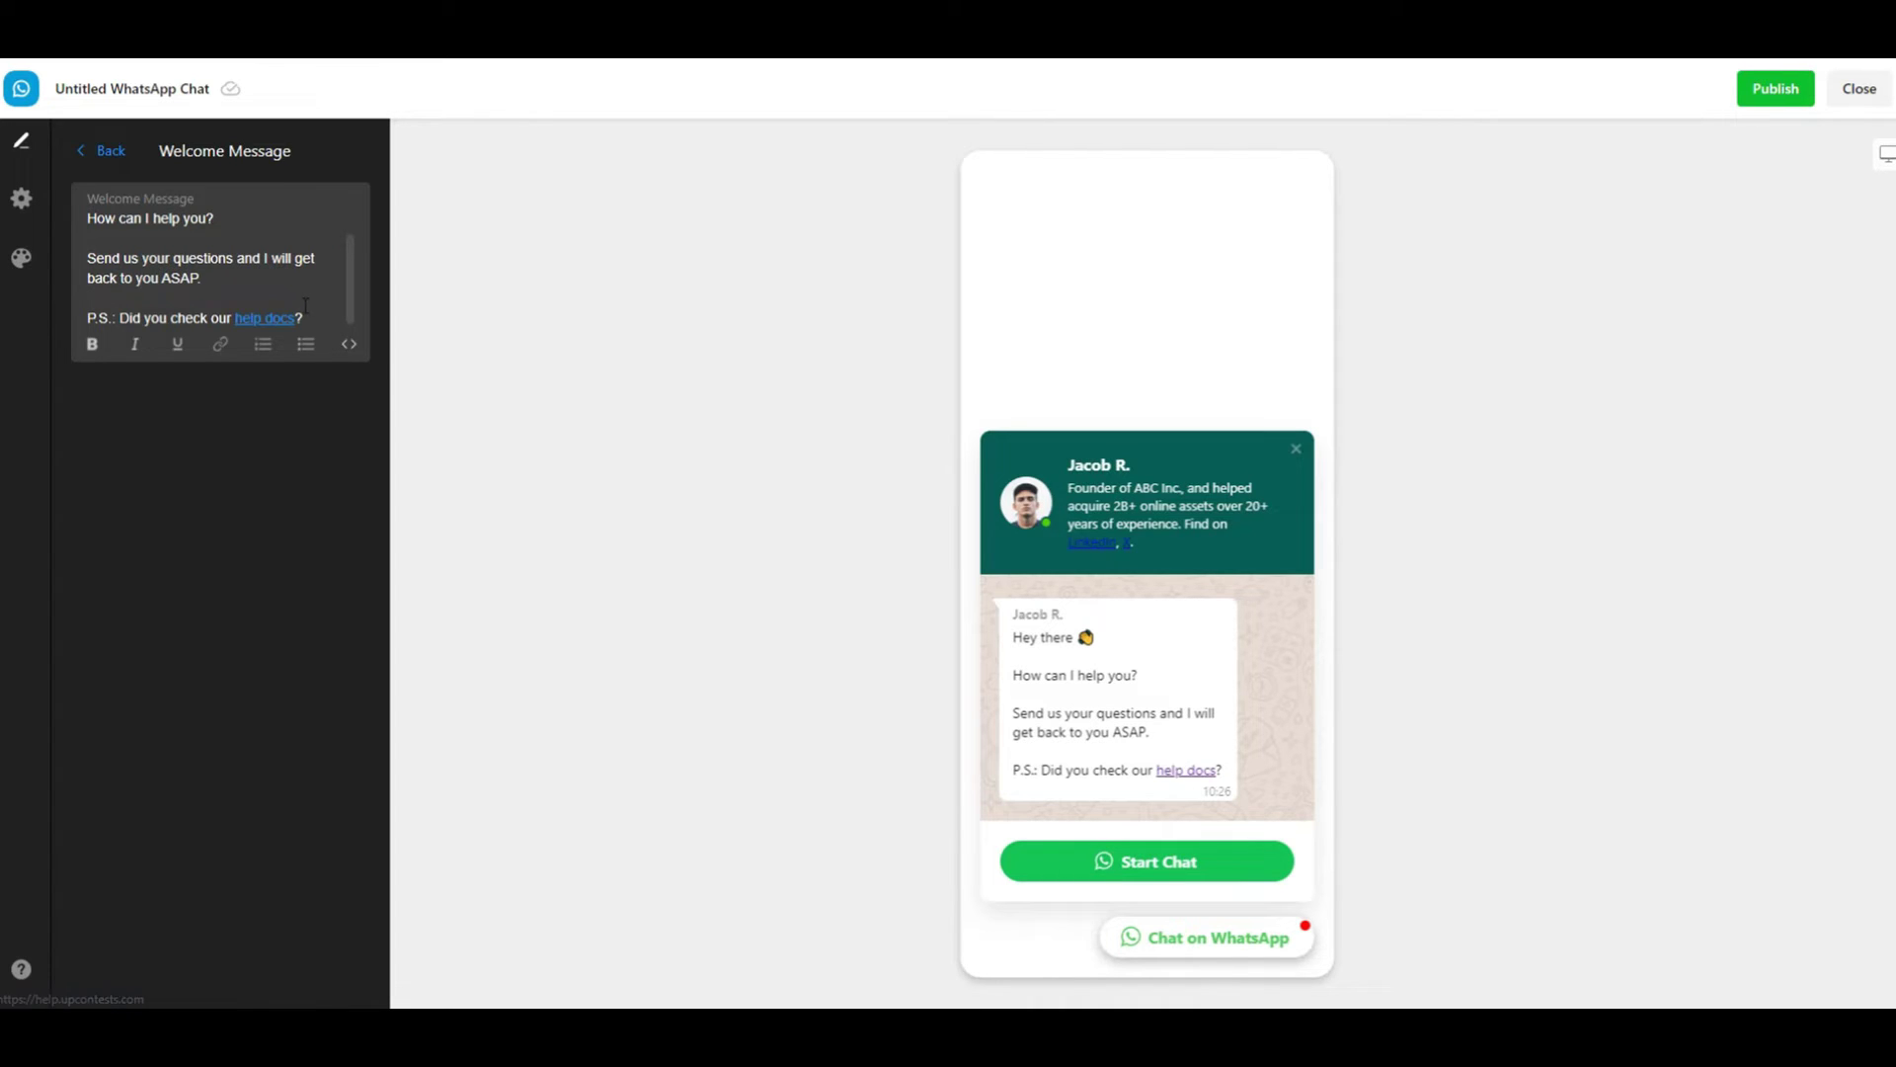
pyautogui.press('Return')
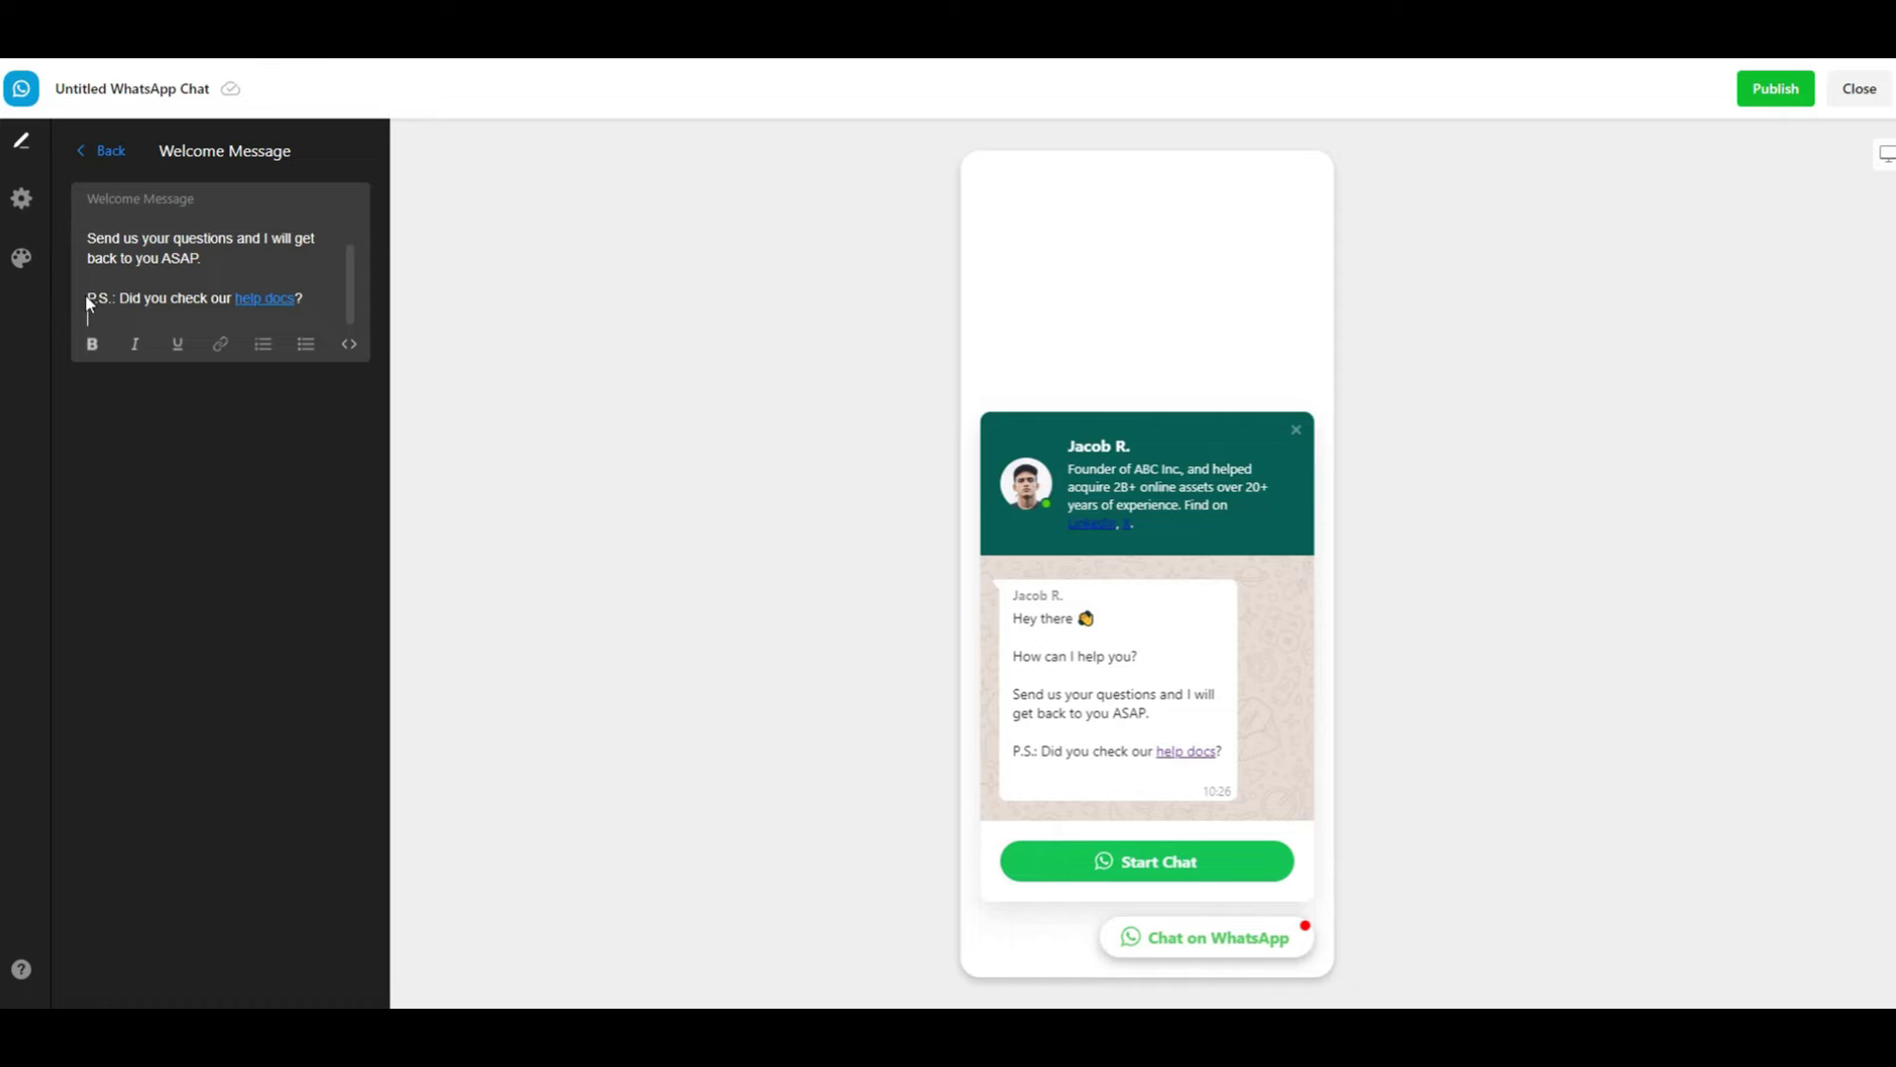
pyautogui.click(92, 343)
pyautogui.press('BackSpace')
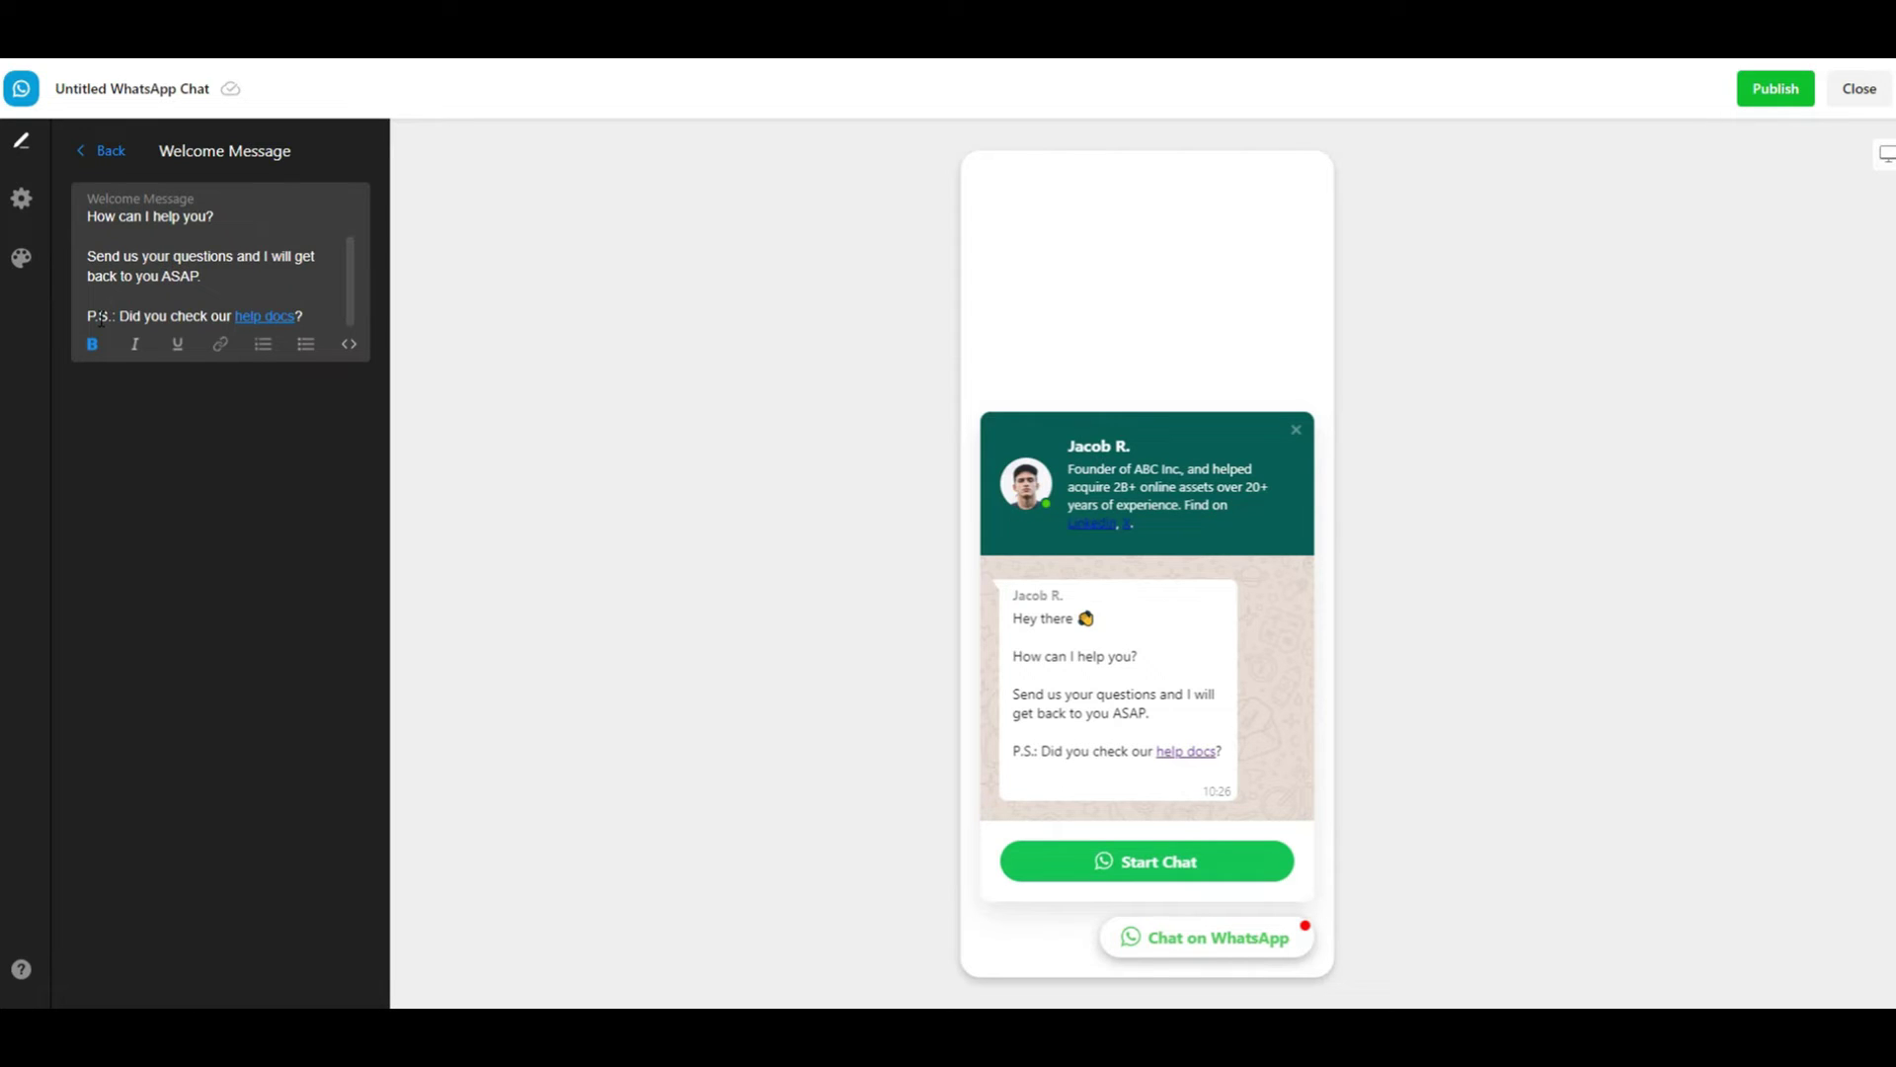
# Step: Make 'P.S.' bold and return to the content settings list
pyautogui.moveTo(113, 316); pyautogui.dragTo(89, 314)
pyautogui.click(93, 343)
pyautogui.click(327, 317)
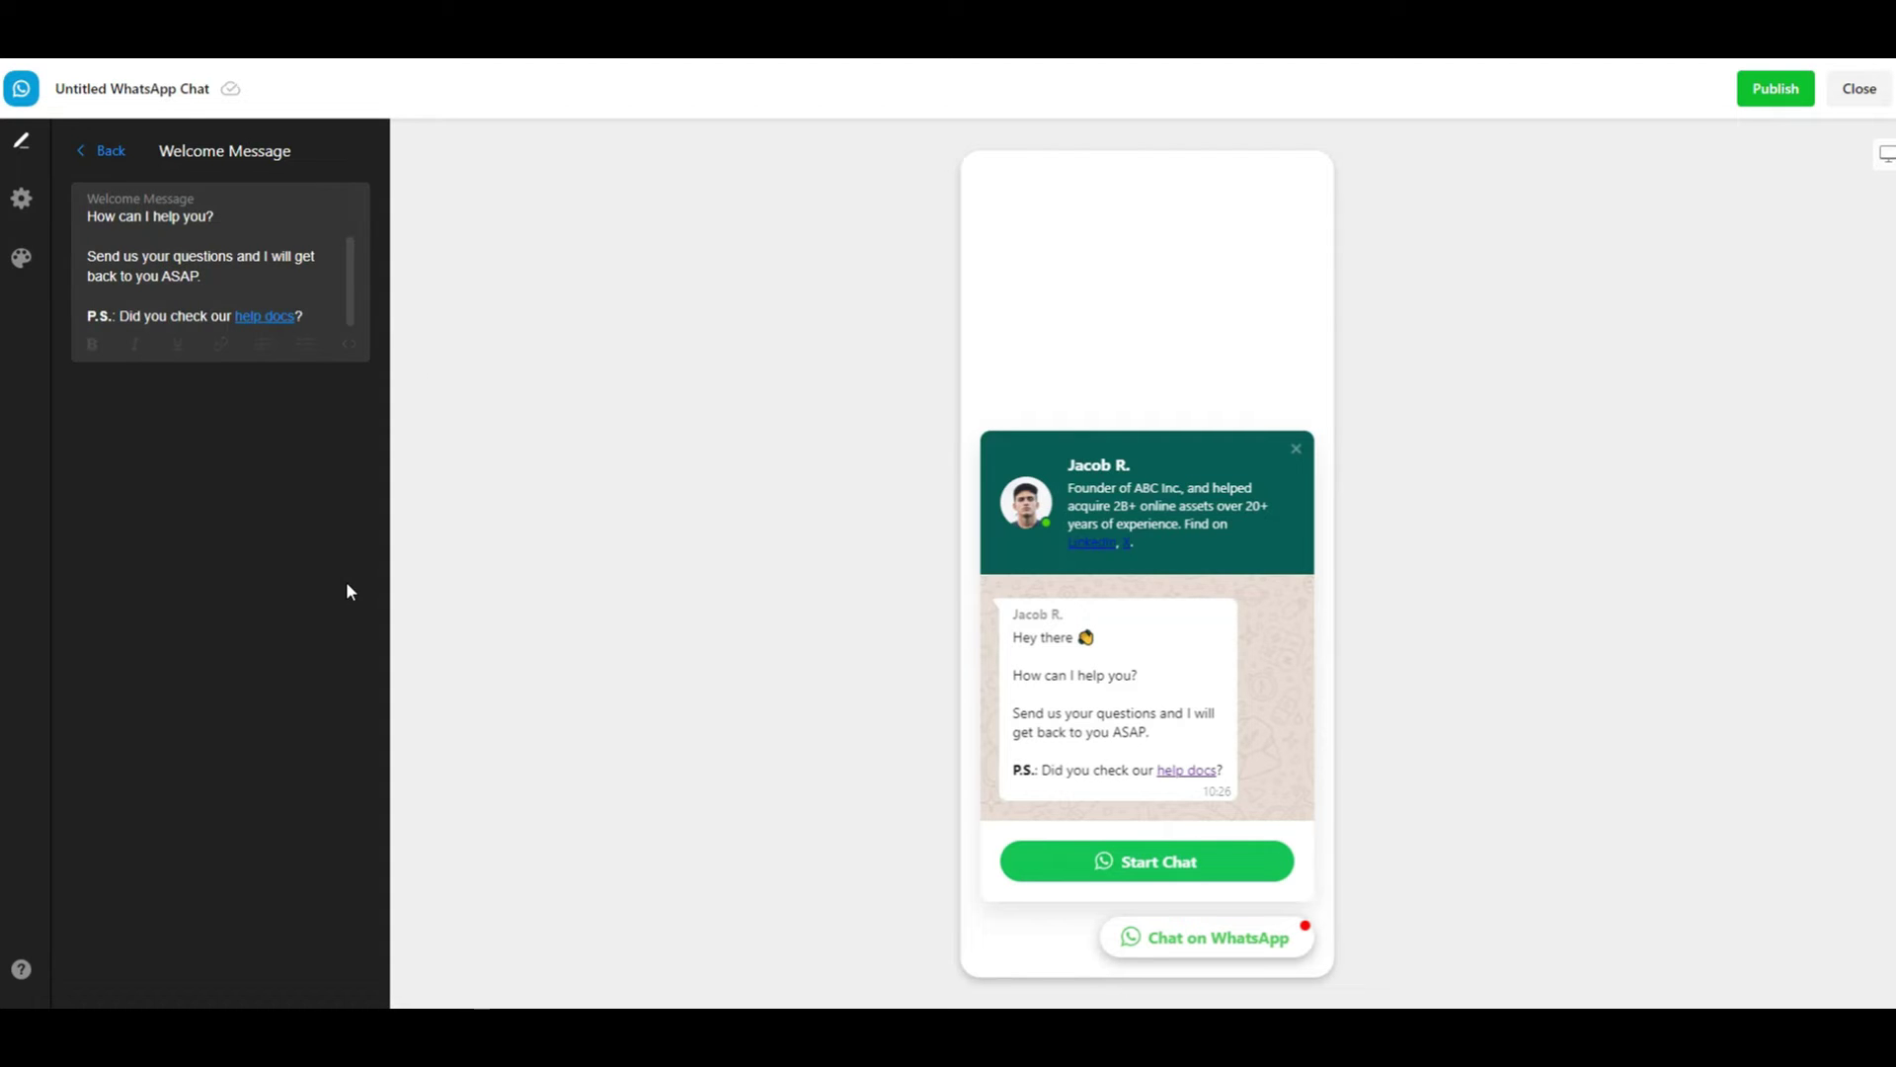
pyautogui.click(109, 158)
# Step: Leave Show Icon enabled on the Start Chat Button, then open the widget's Settings section
pyautogui.click(173, 520)
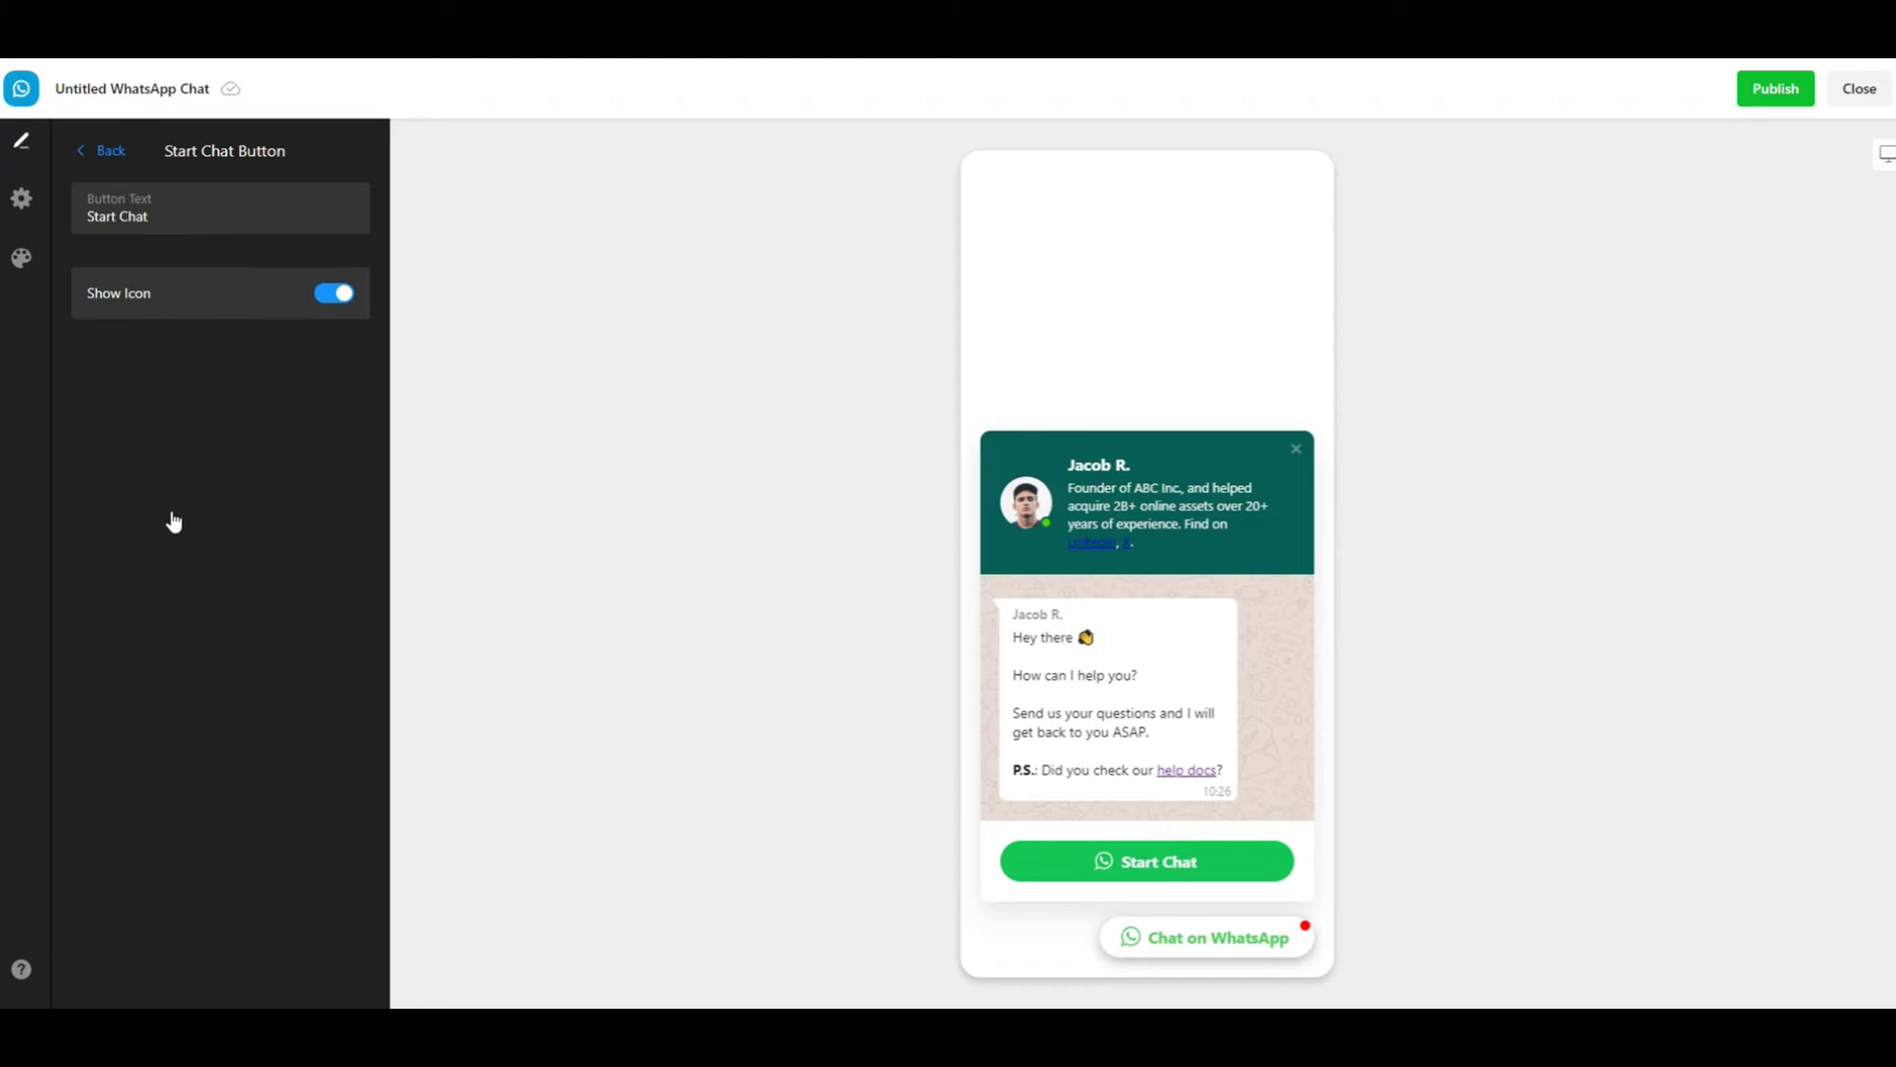
pyautogui.click(332, 299)
pyautogui.click(332, 295)
pyautogui.click(102, 153)
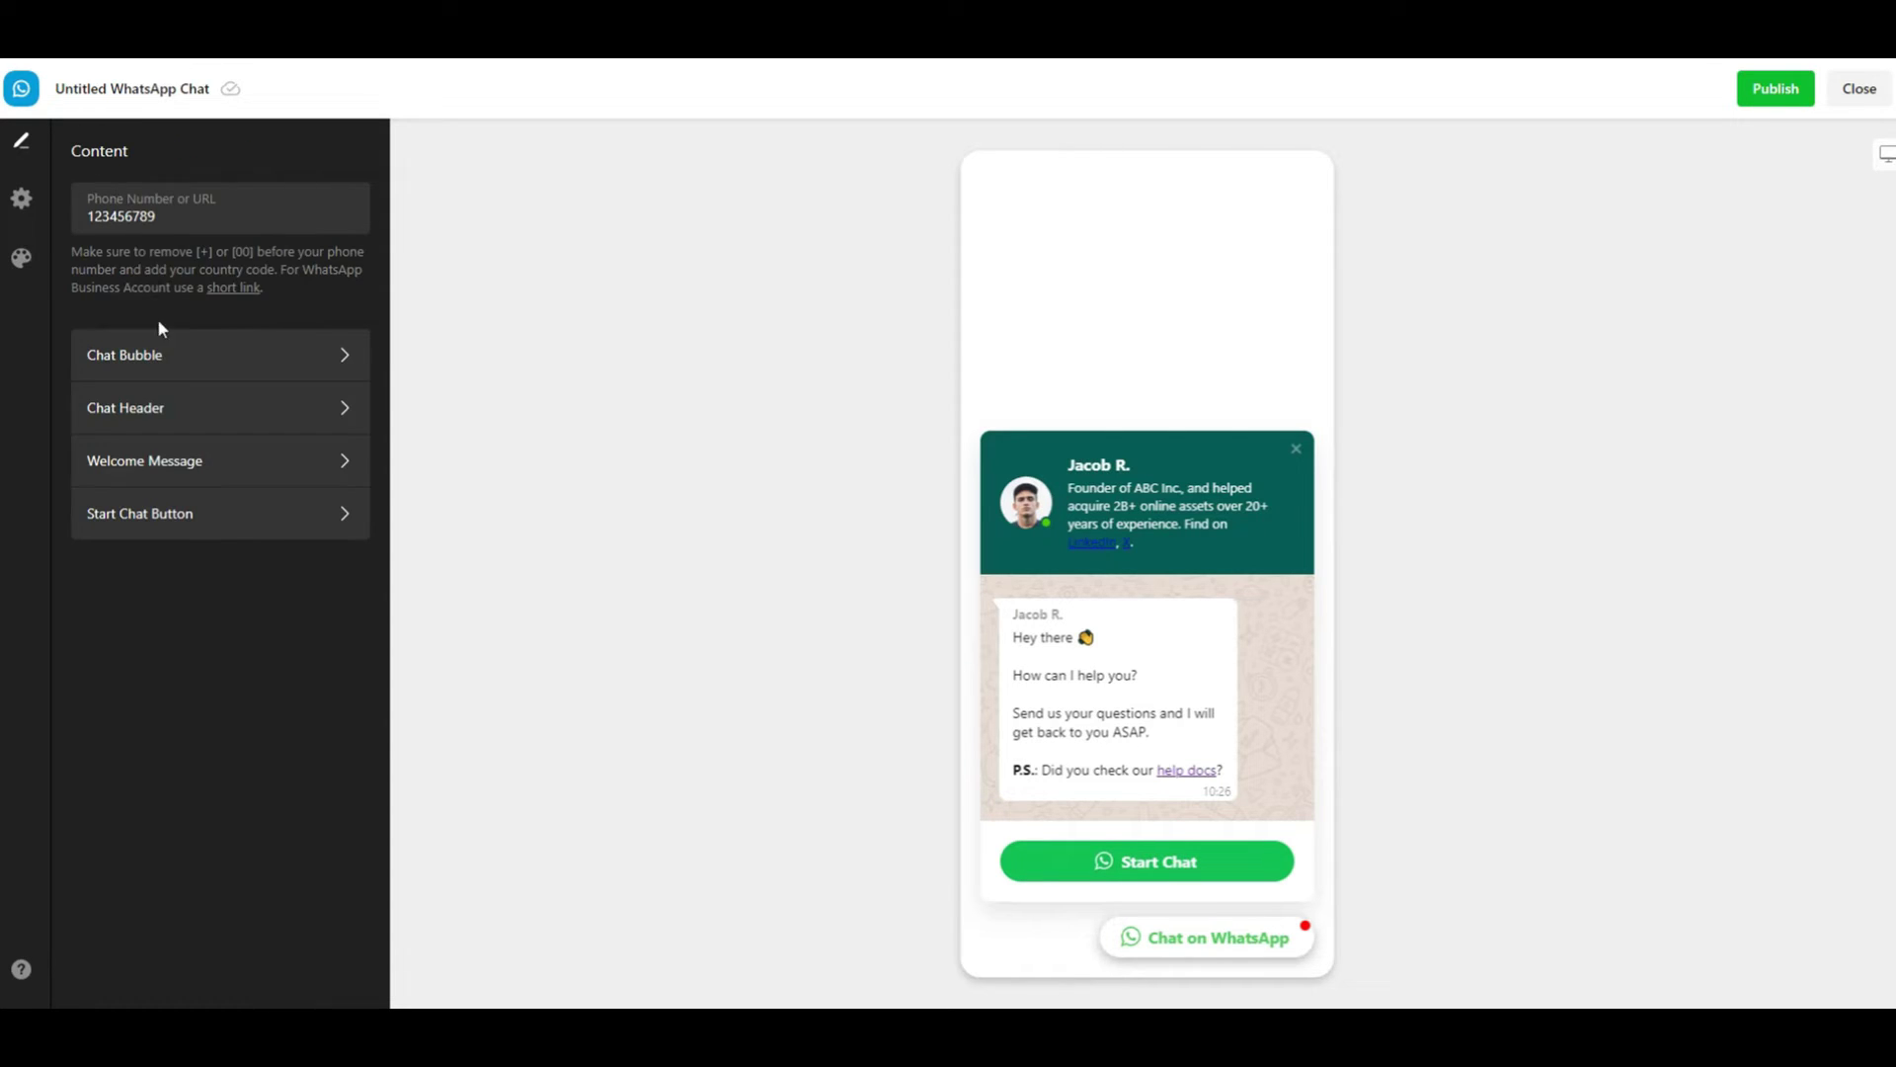
pyautogui.click(22, 202)
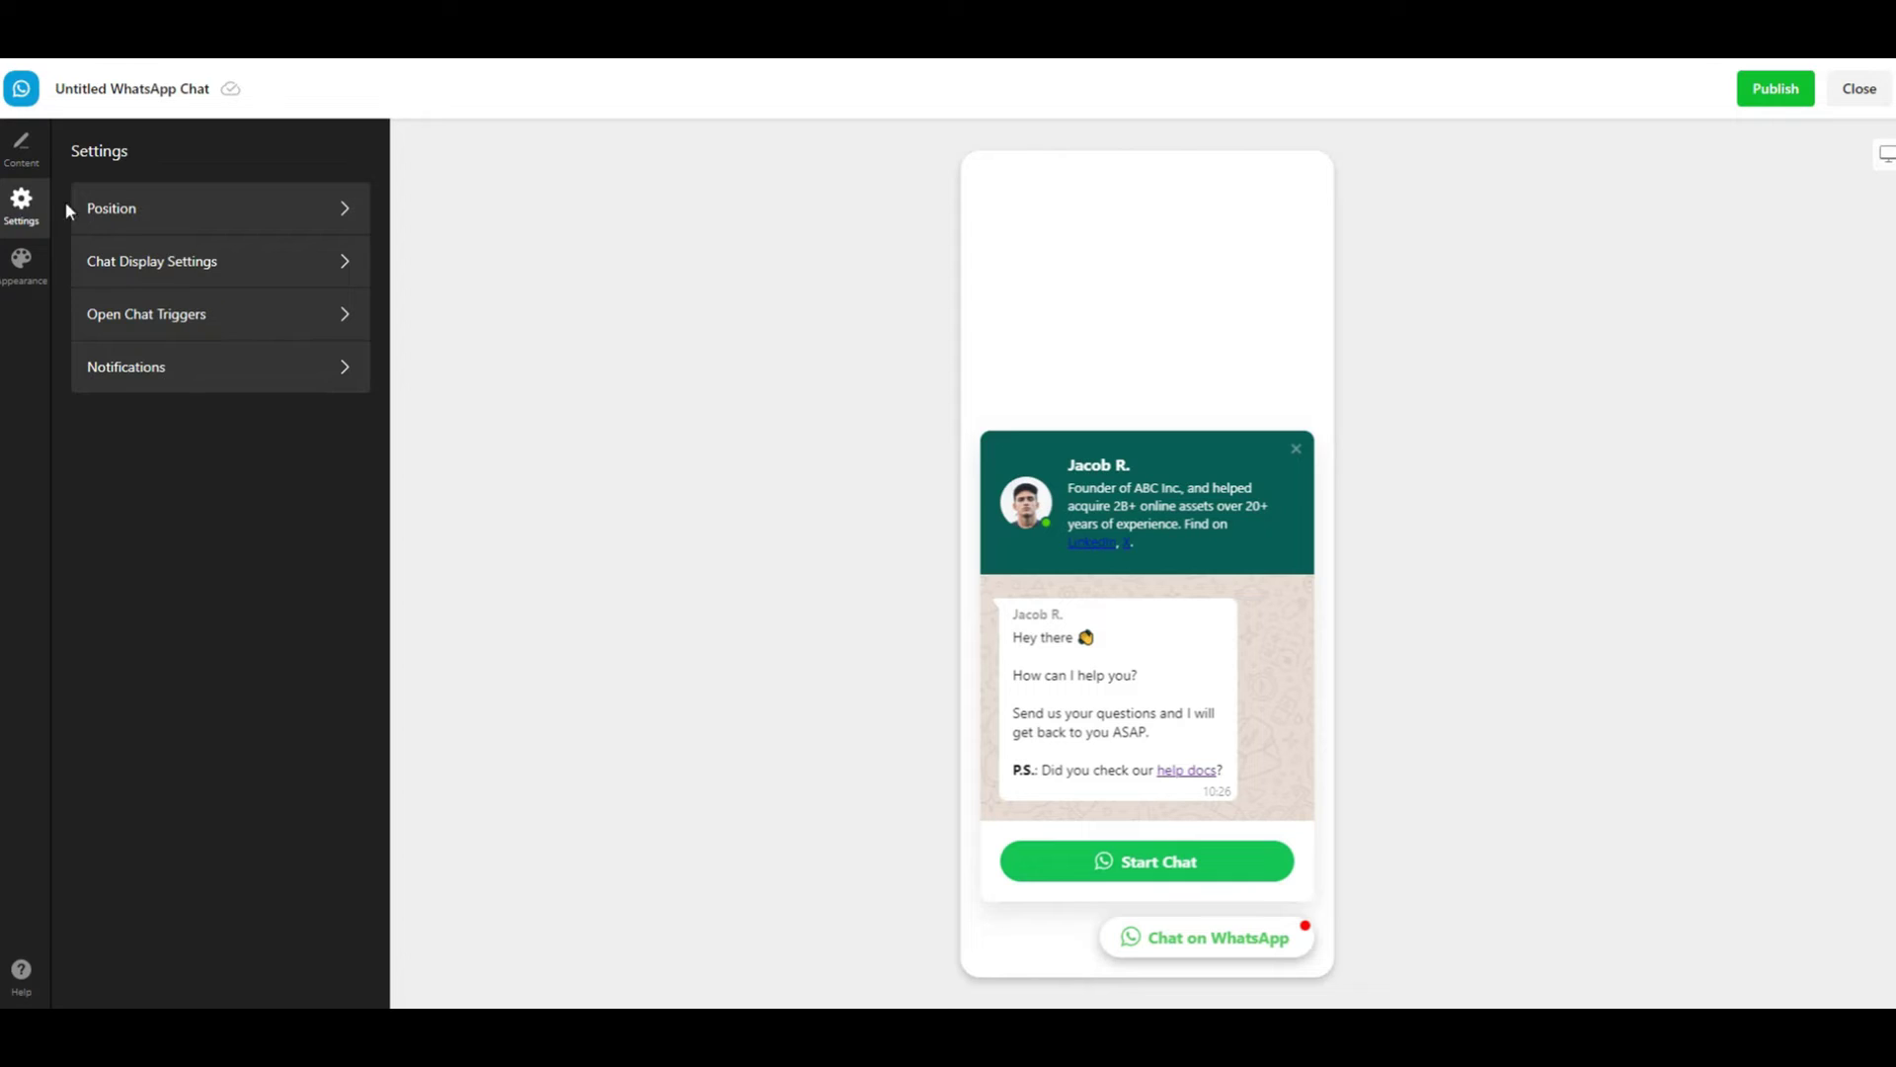
# Step: Try Embed Bubble and Embed Chat Window, then set a left-aligned Floating Bubble
pyautogui.click(99, 210)
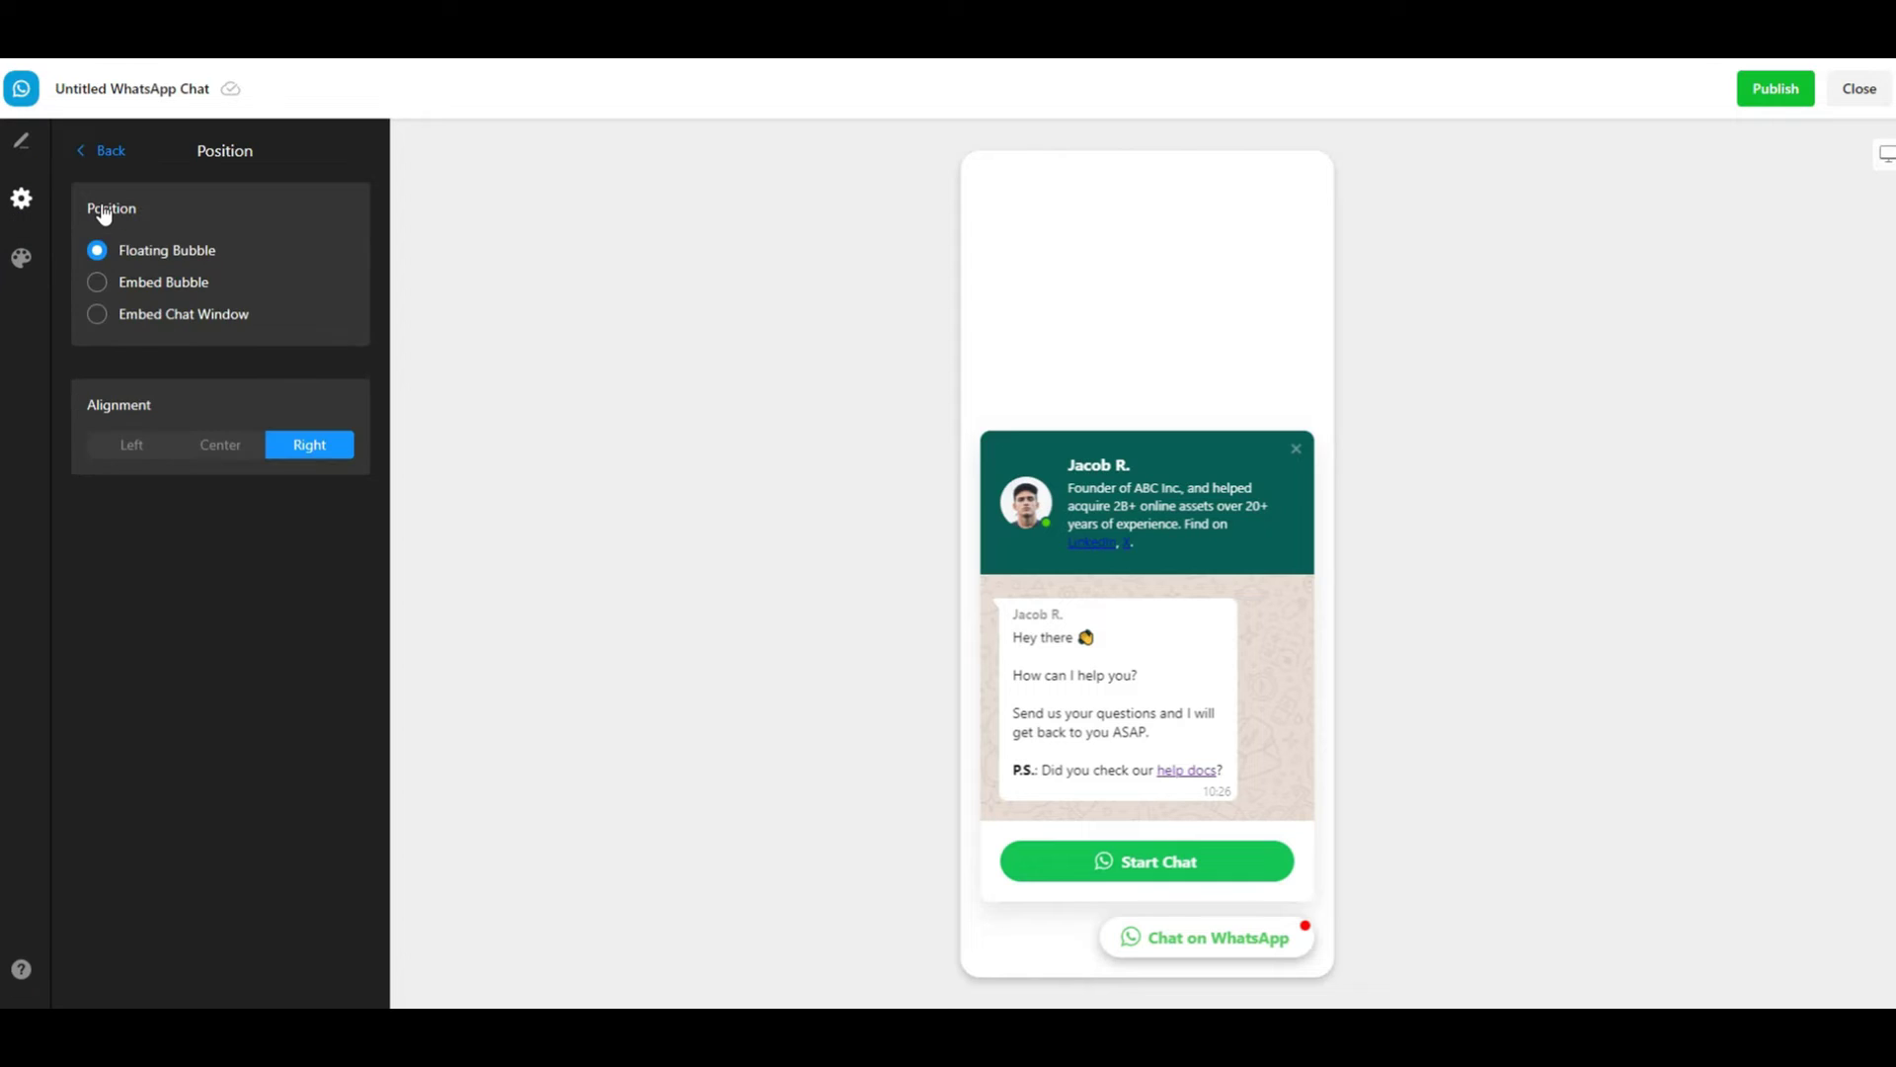
pyautogui.click(168, 286)
pyautogui.click(174, 313)
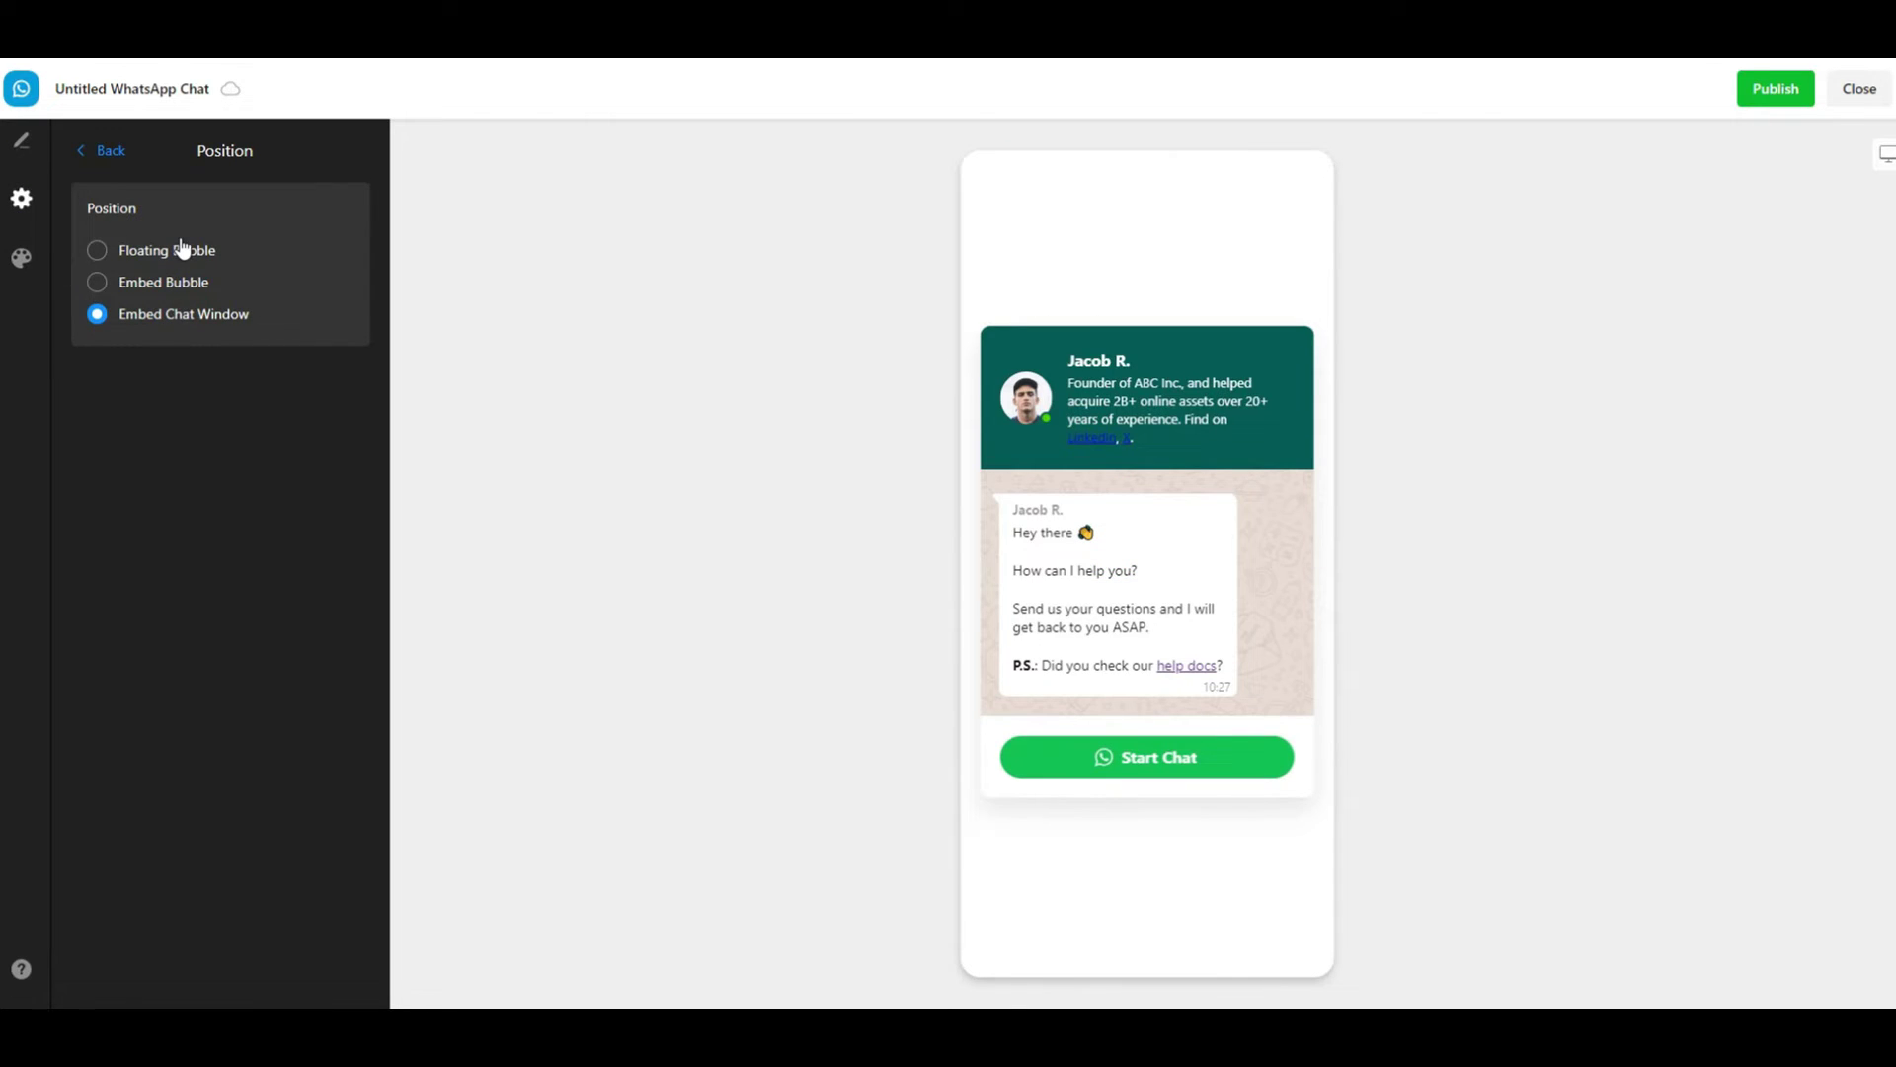
pyautogui.click(182, 247)
pyautogui.click(224, 450)
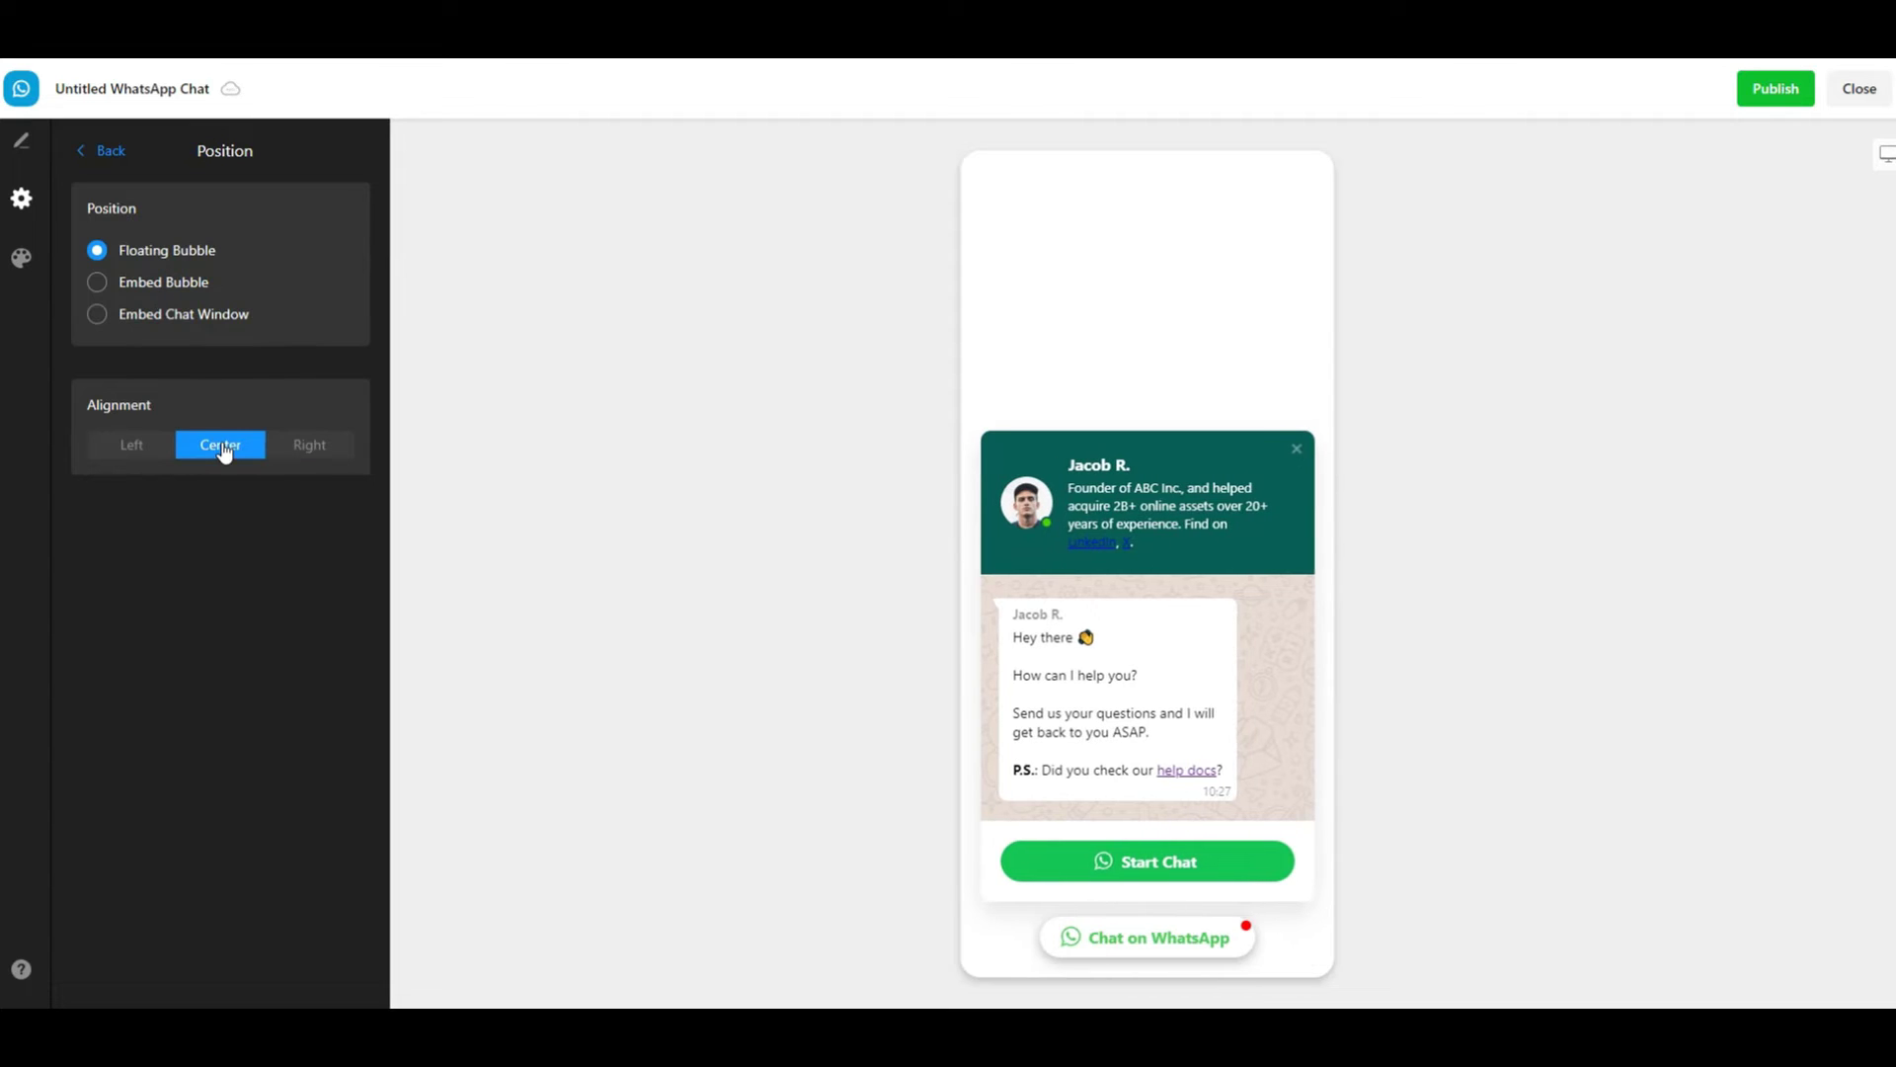
pyautogui.click(139, 446)
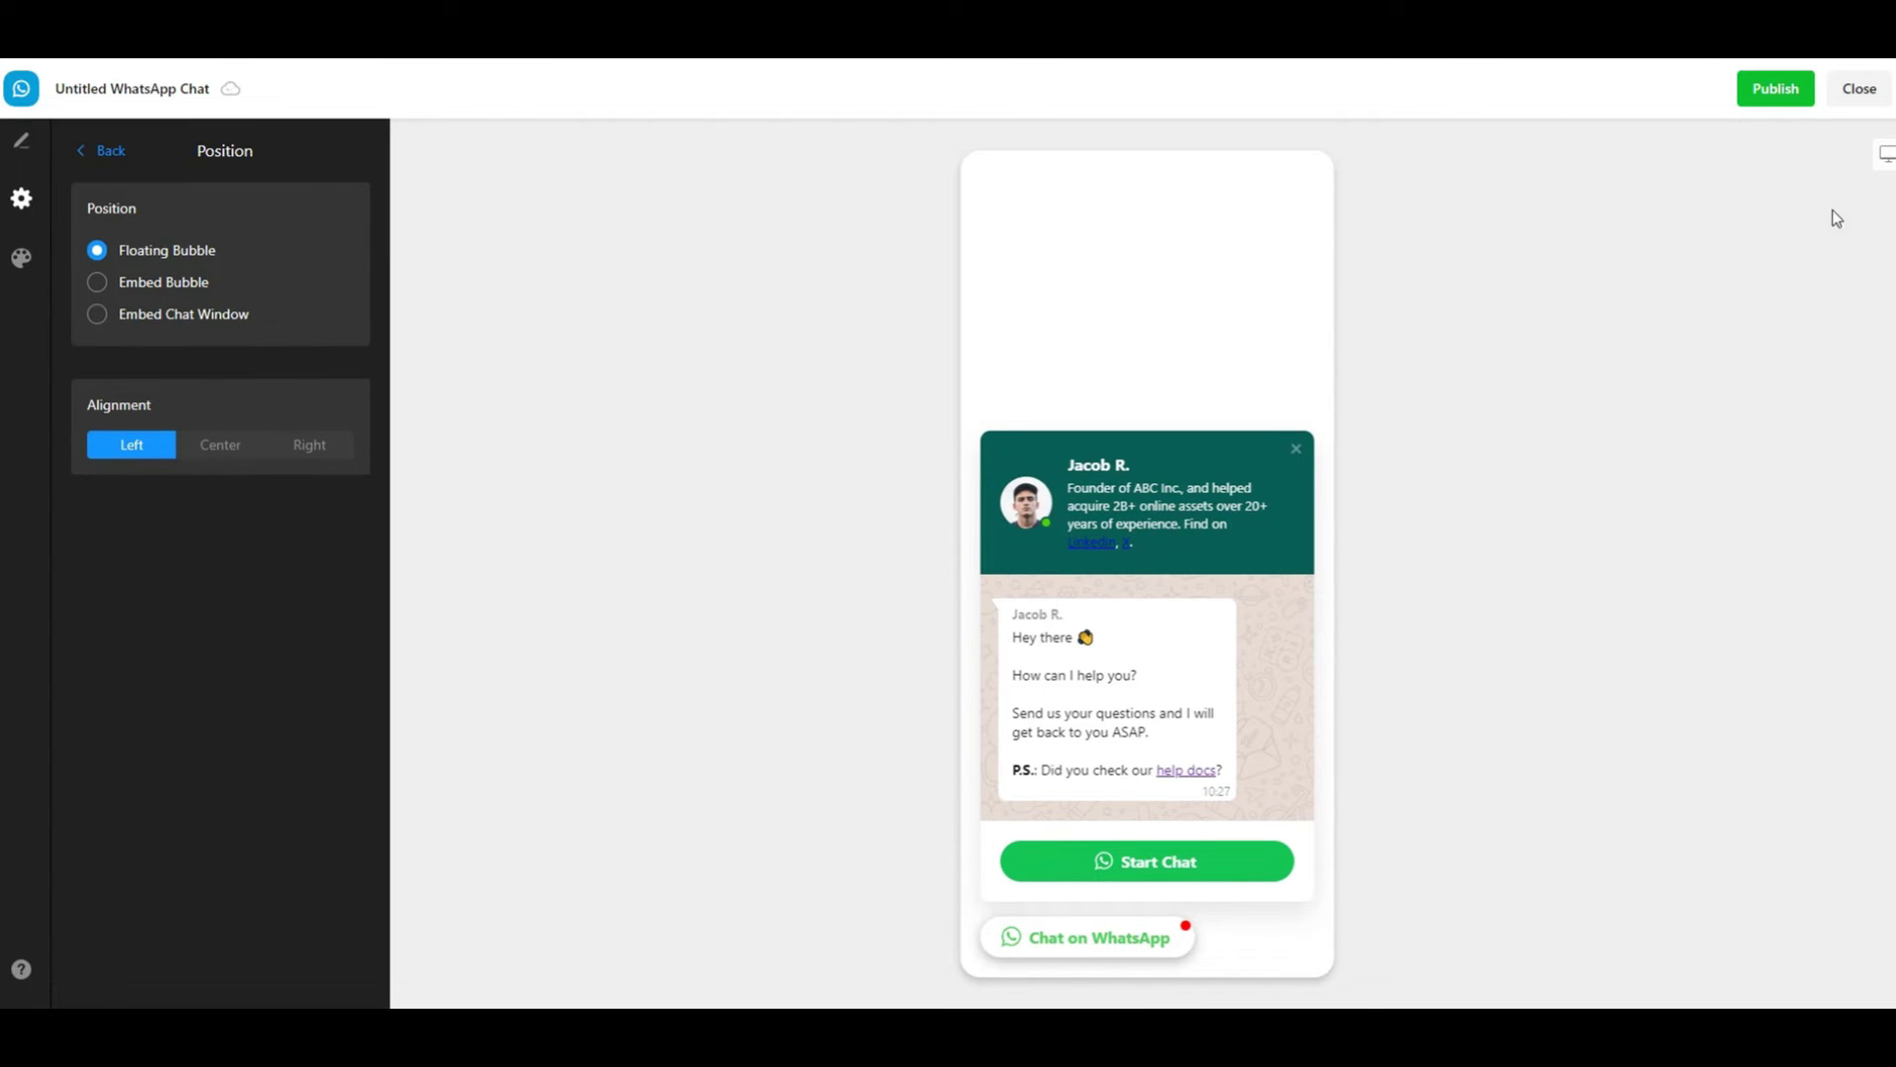
# Step: Toggle the chat popup in the preview and check it in desktop view
pyautogui.click(1295, 451)
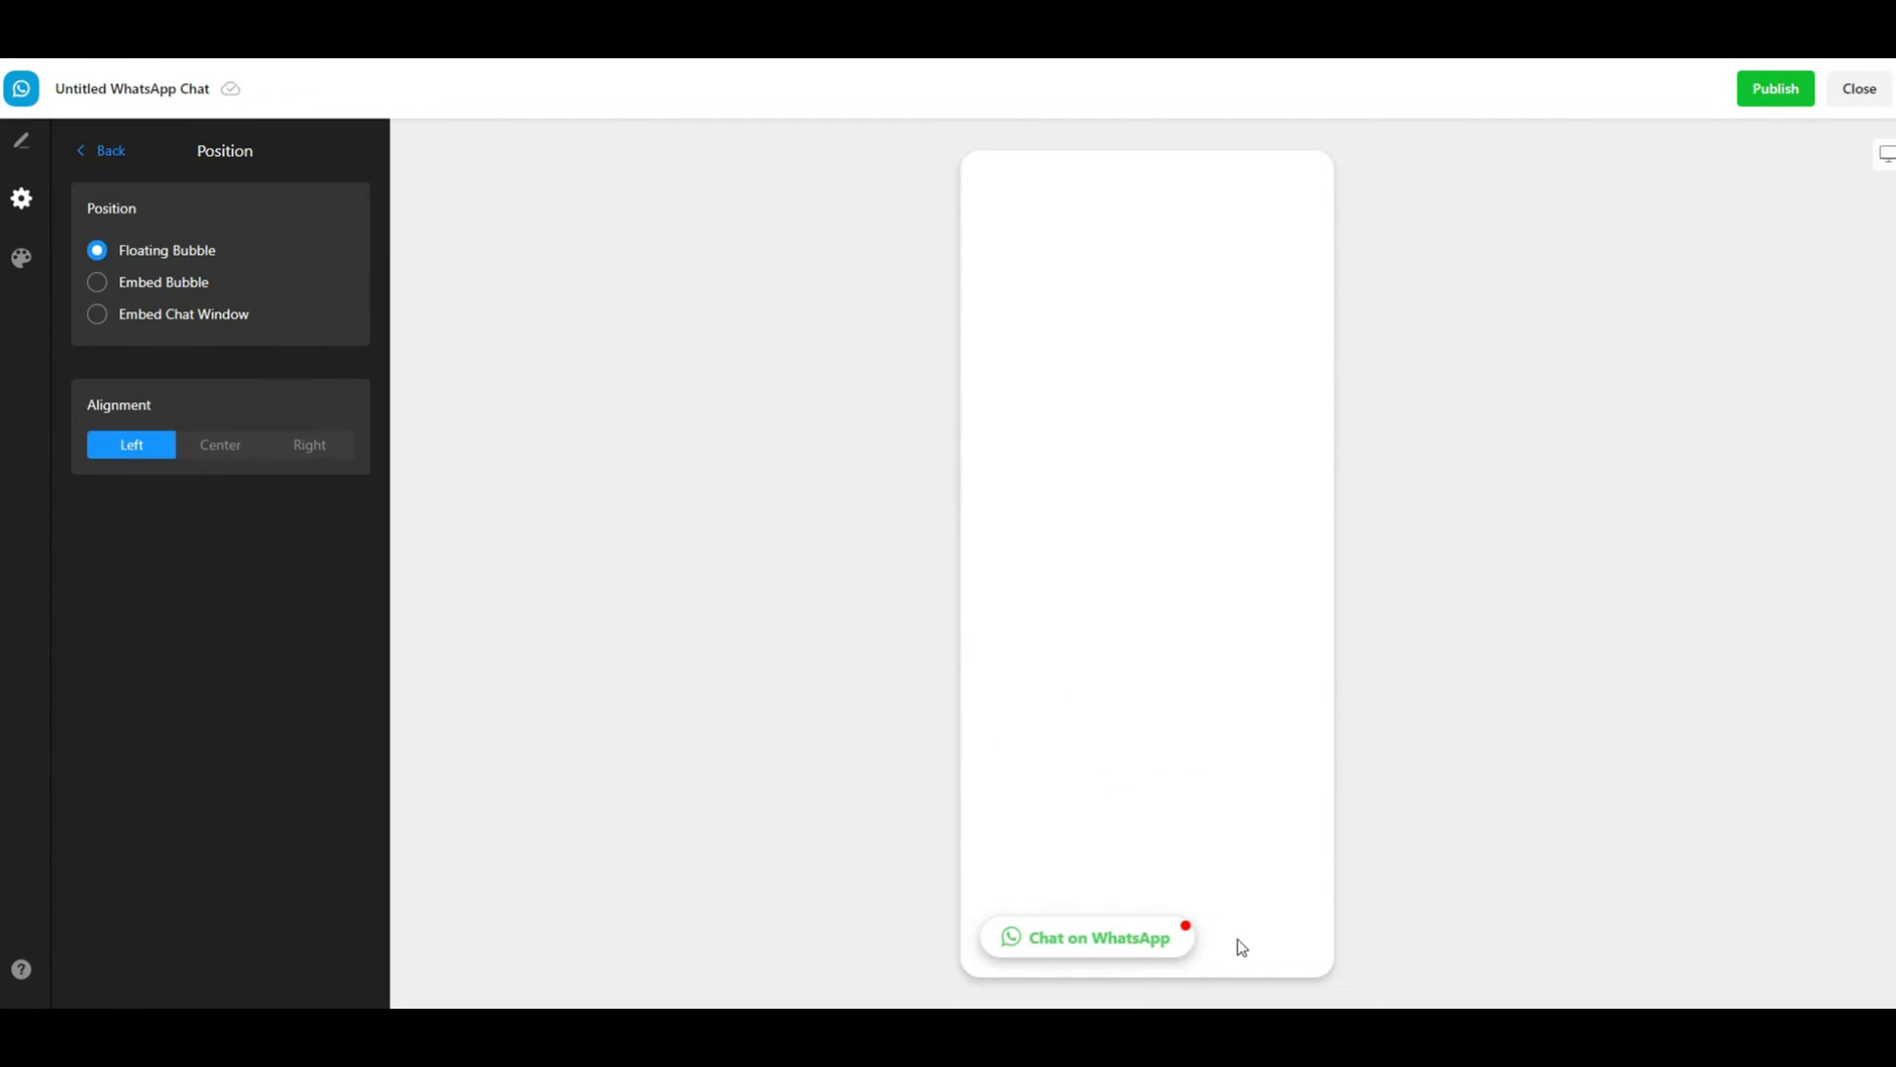
pyautogui.click(1106, 948)
pyautogui.click(1108, 950)
pyautogui.click(1107, 950)
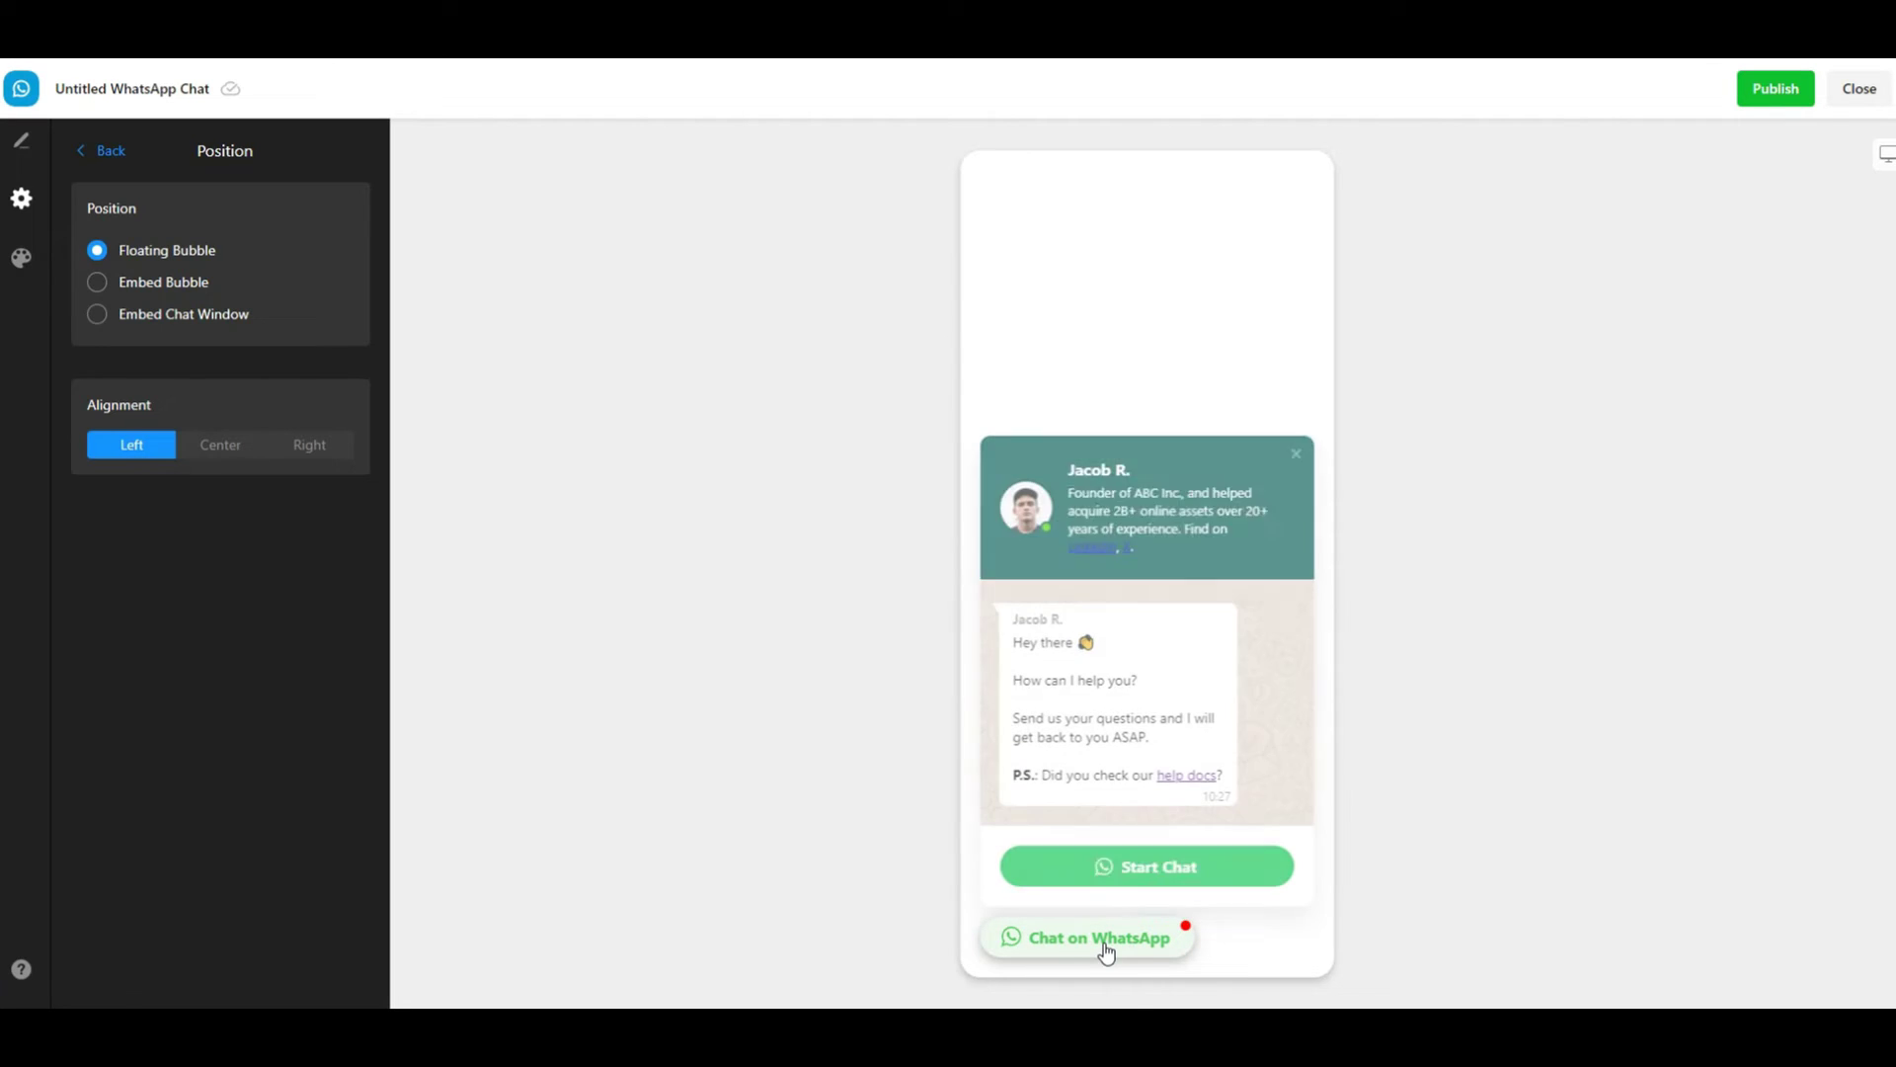
pyautogui.click(1106, 950)
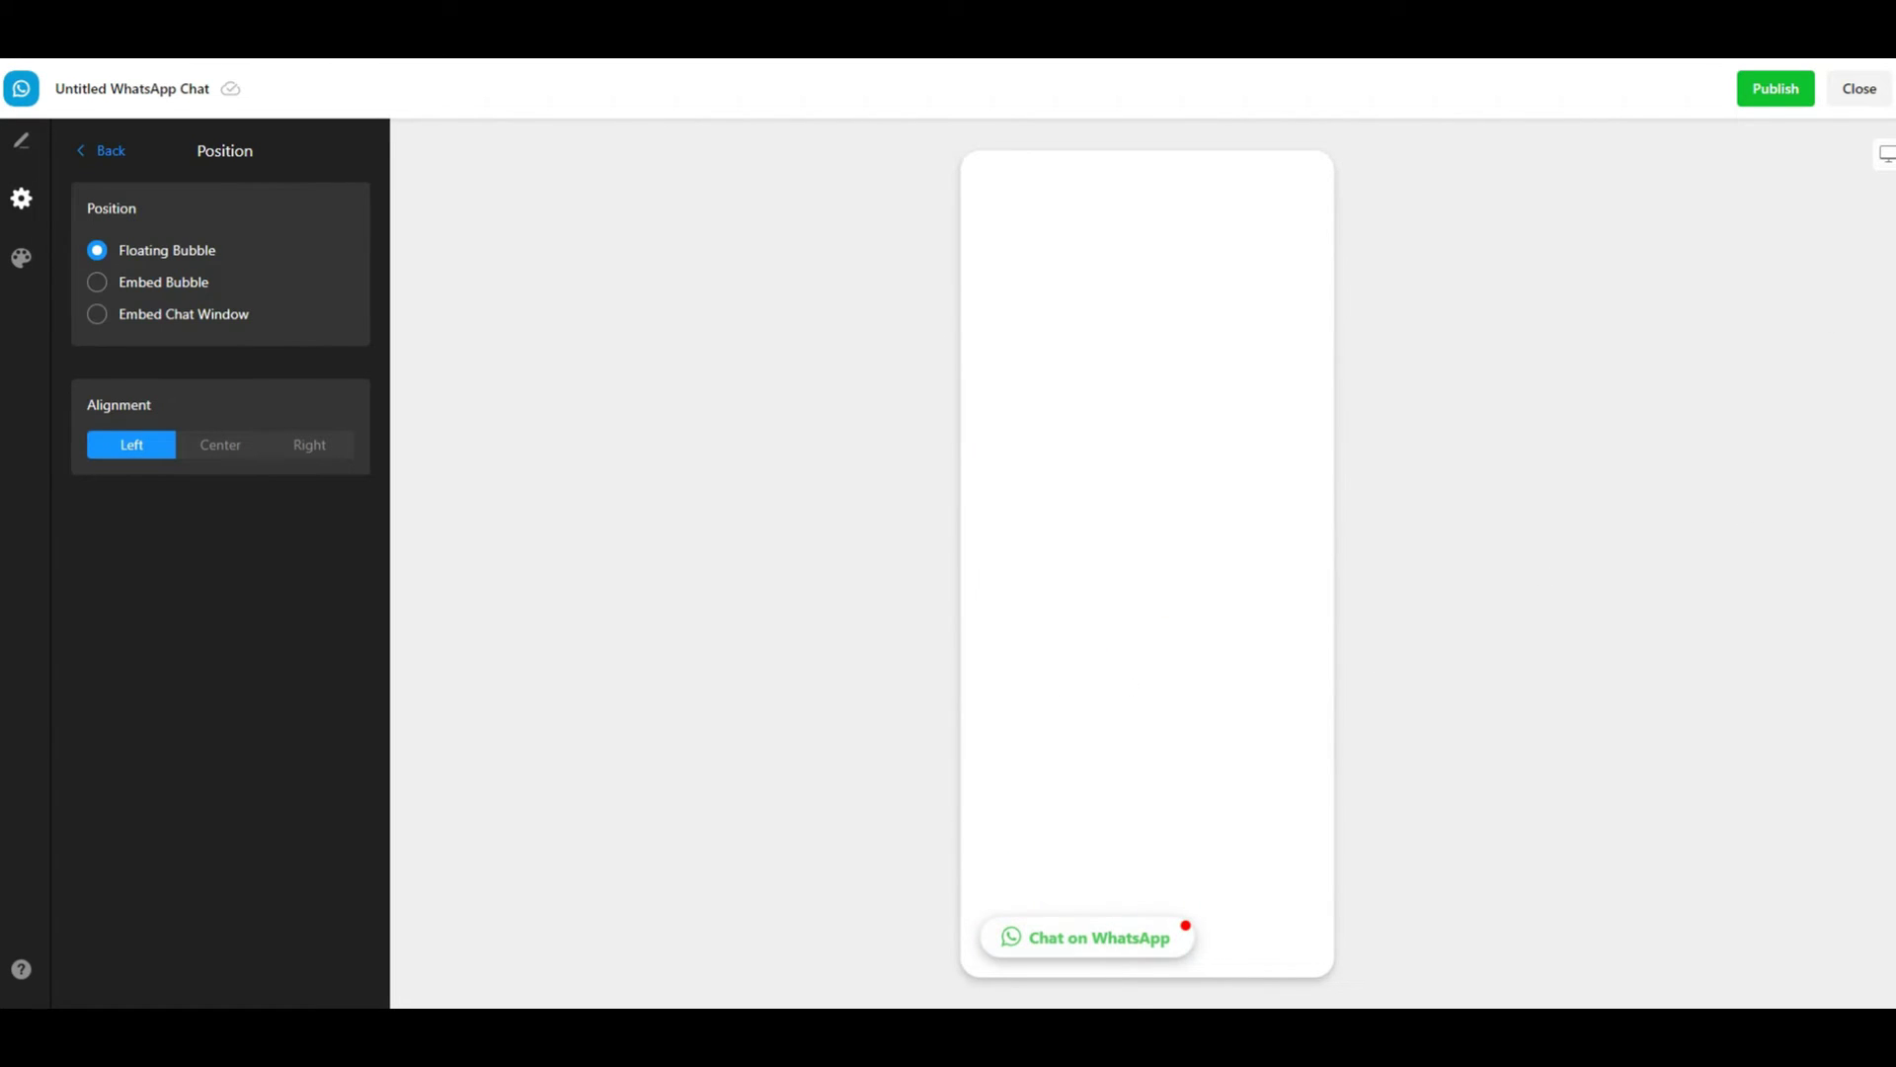
pyautogui.click(1884, 156)
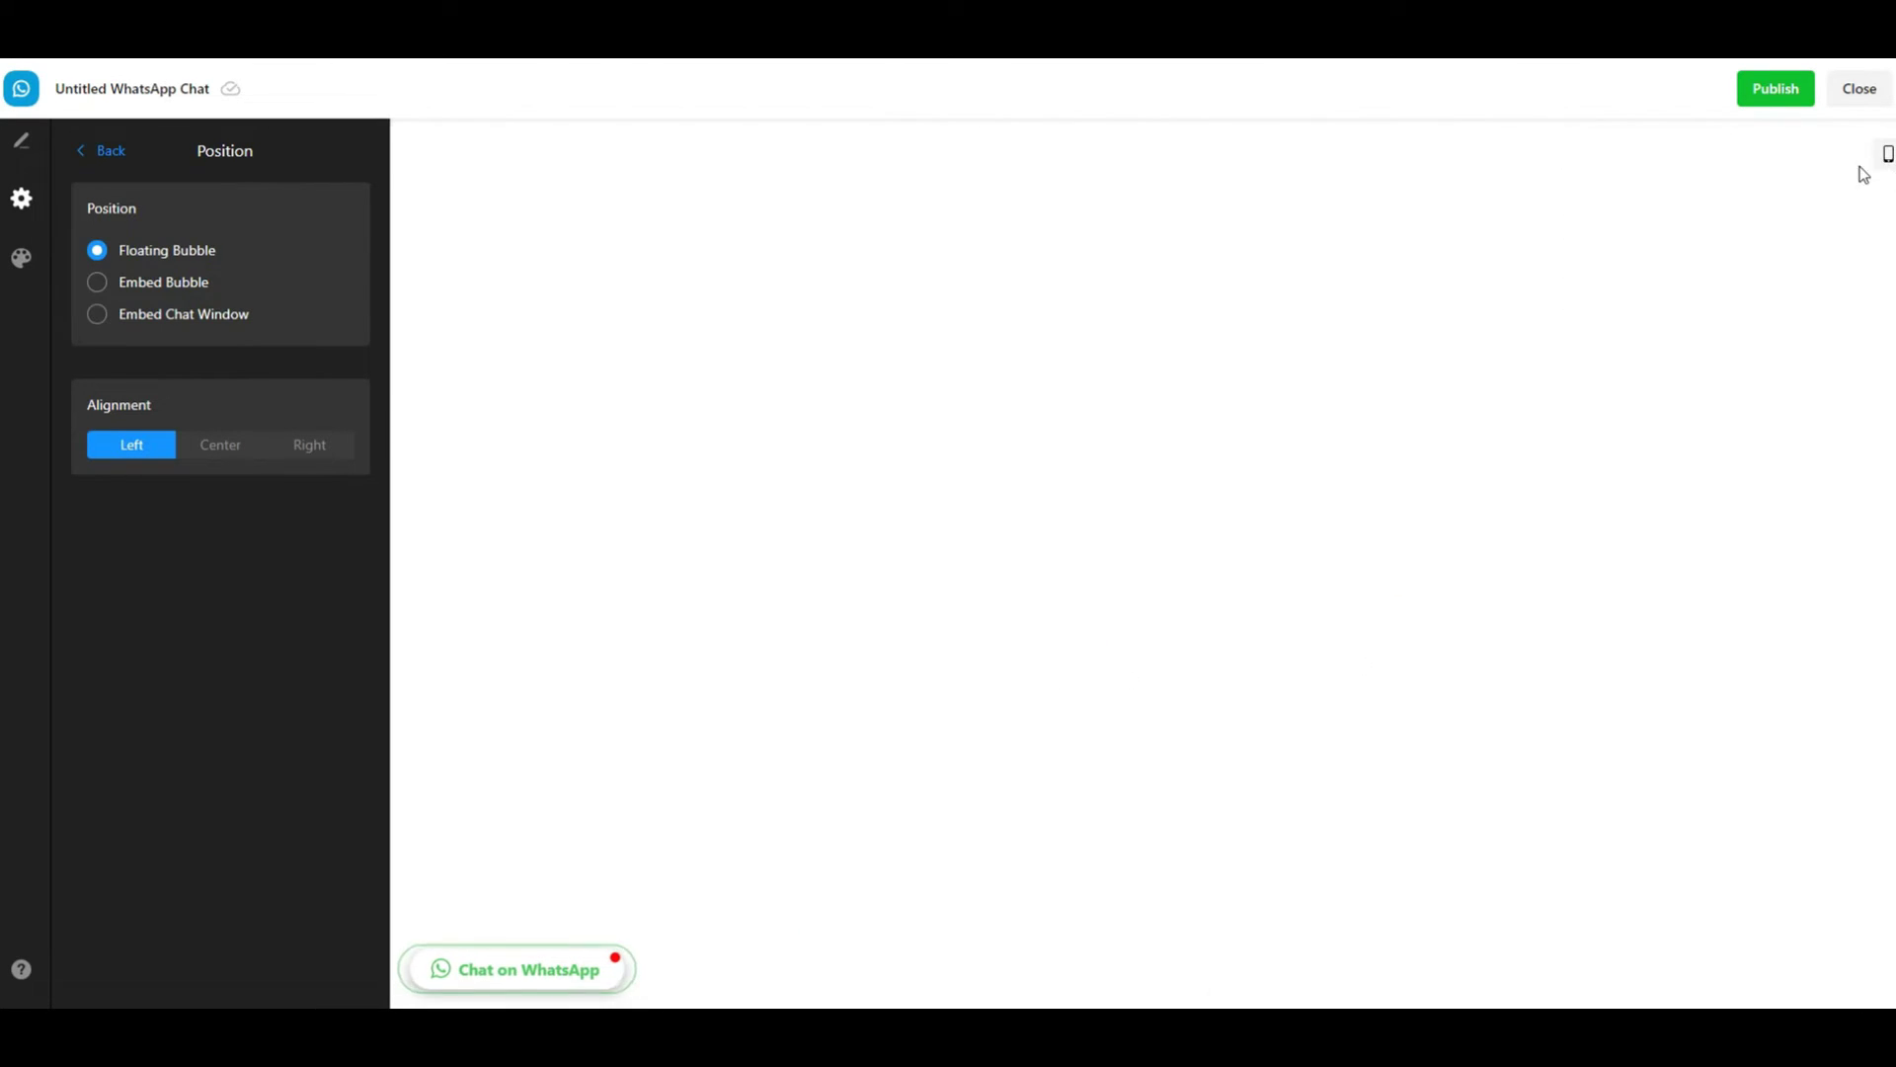
pyautogui.click(554, 972)
# Step: Compare a centred bubble, keep left alignment, and check the mobile preview
pyautogui.click(220, 445)
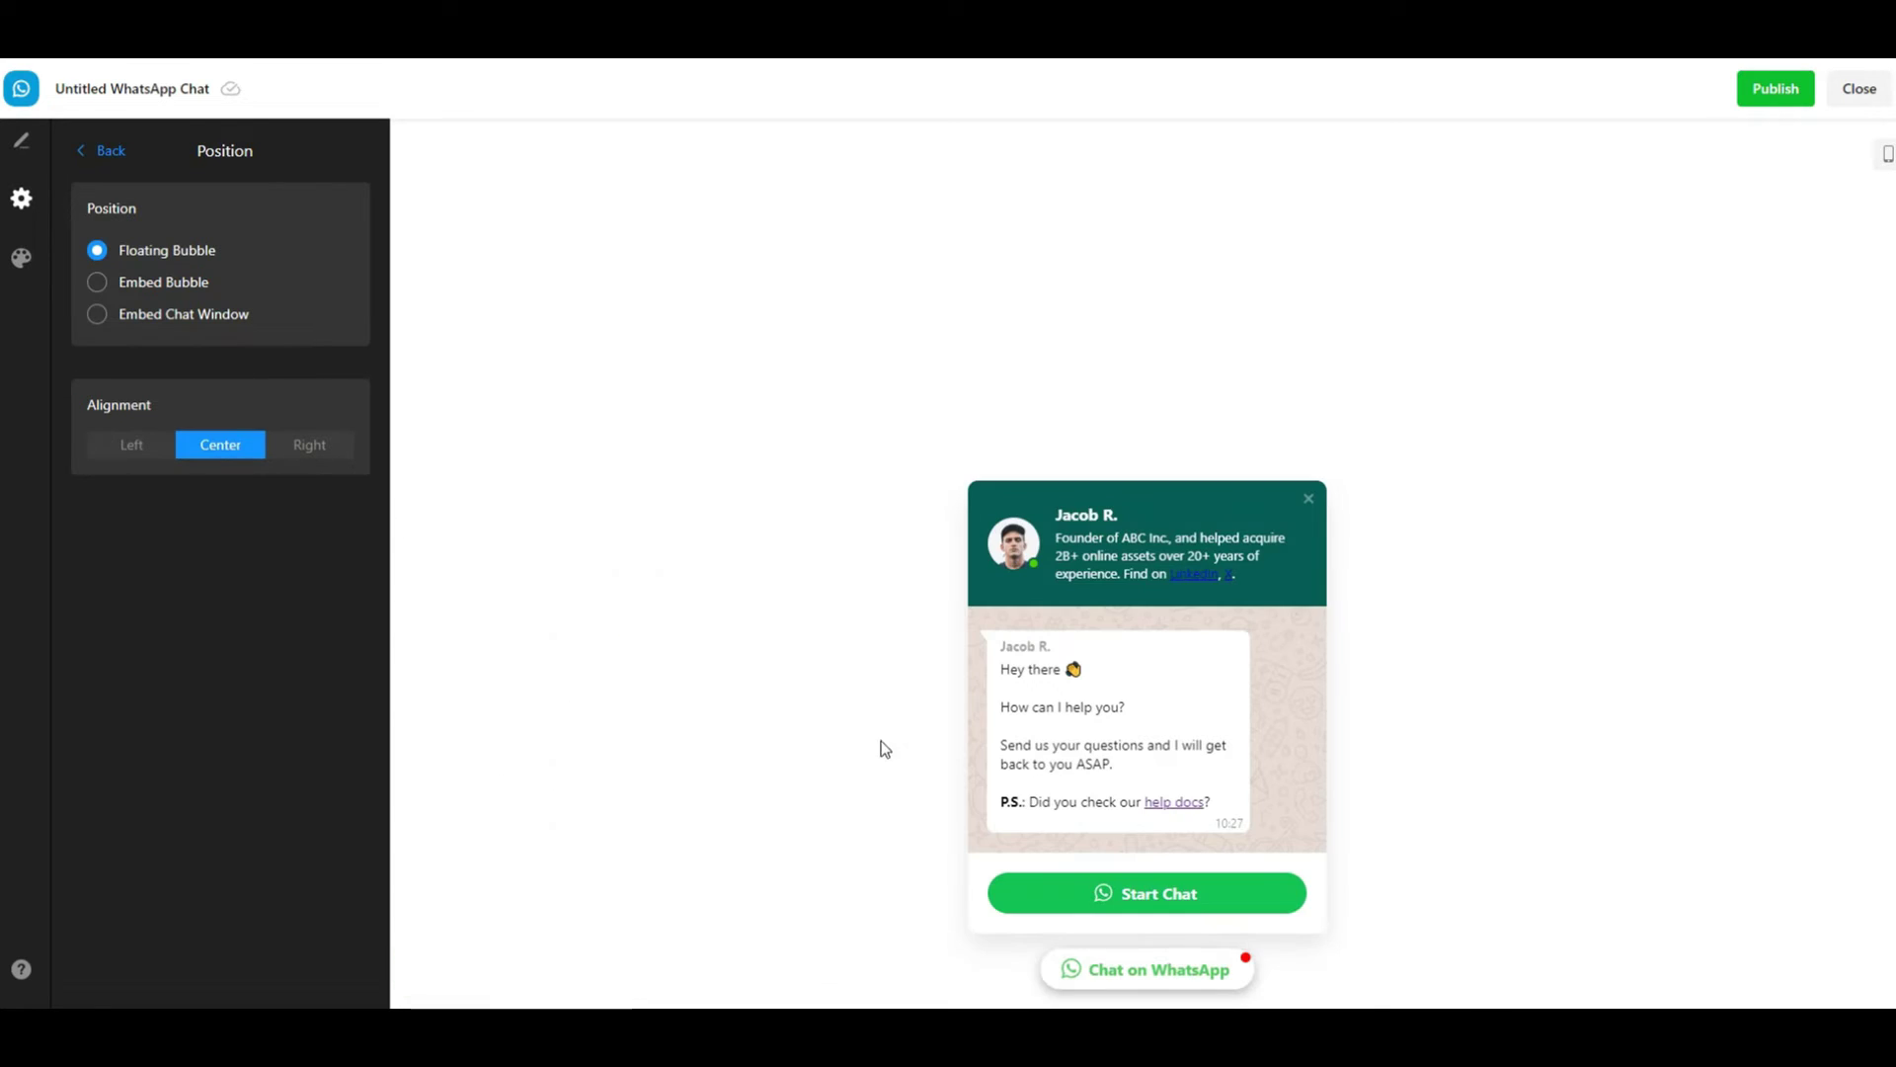
pyautogui.click(1215, 978)
pyautogui.click(1205, 978)
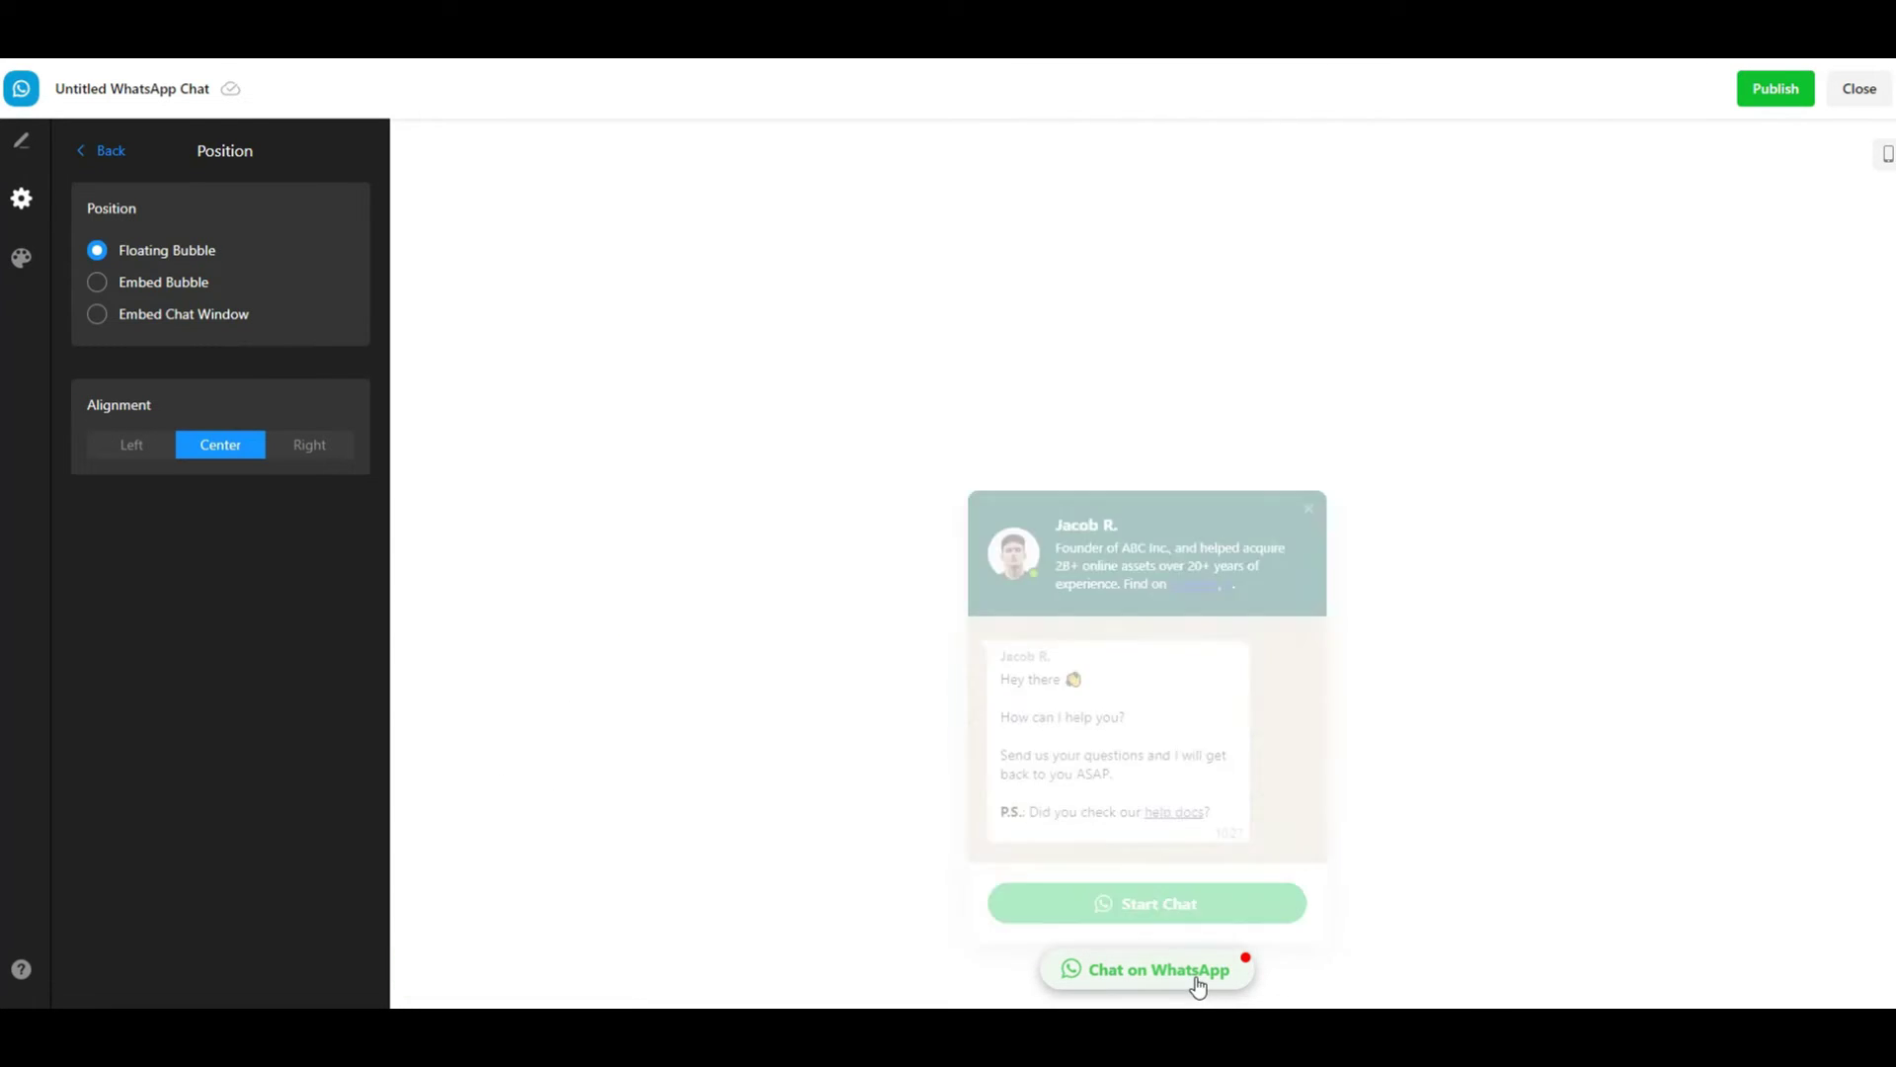
pyautogui.click(1198, 977)
pyautogui.click(131, 446)
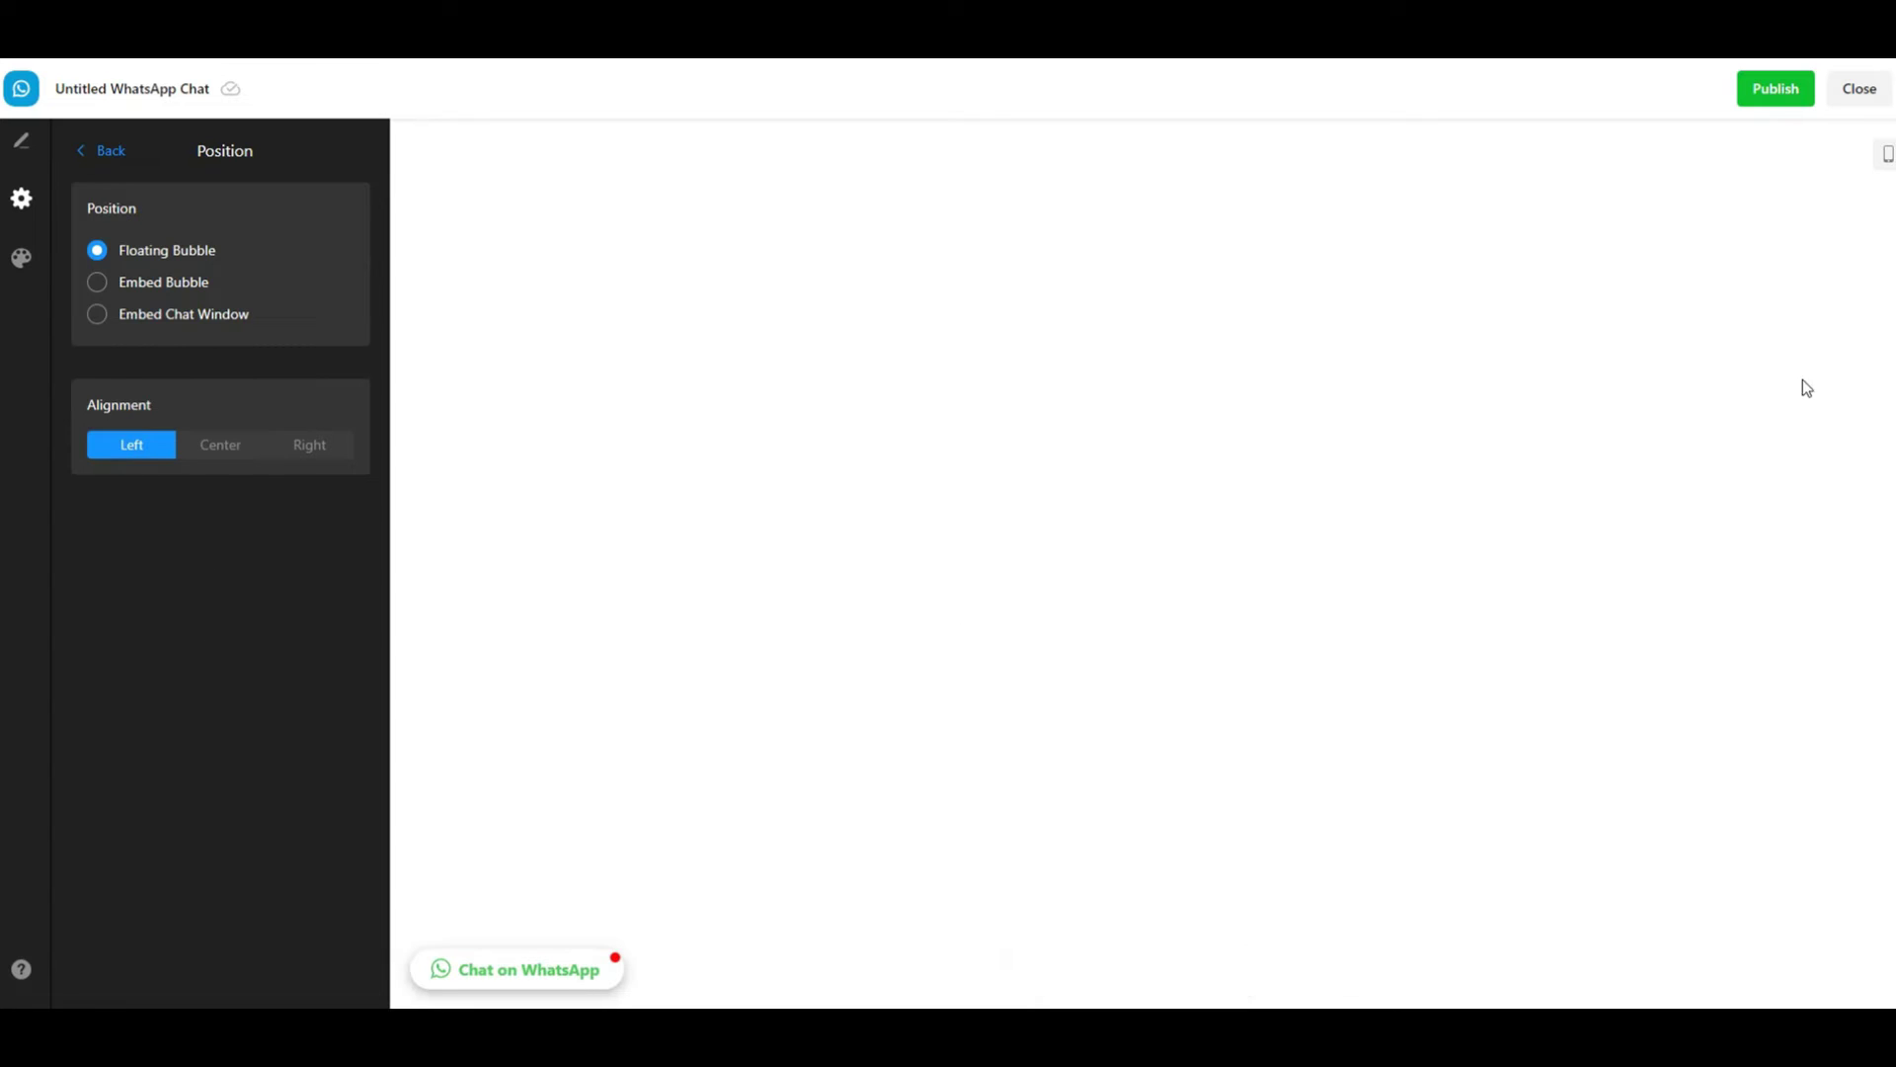
pyautogui.click(1888, 155)
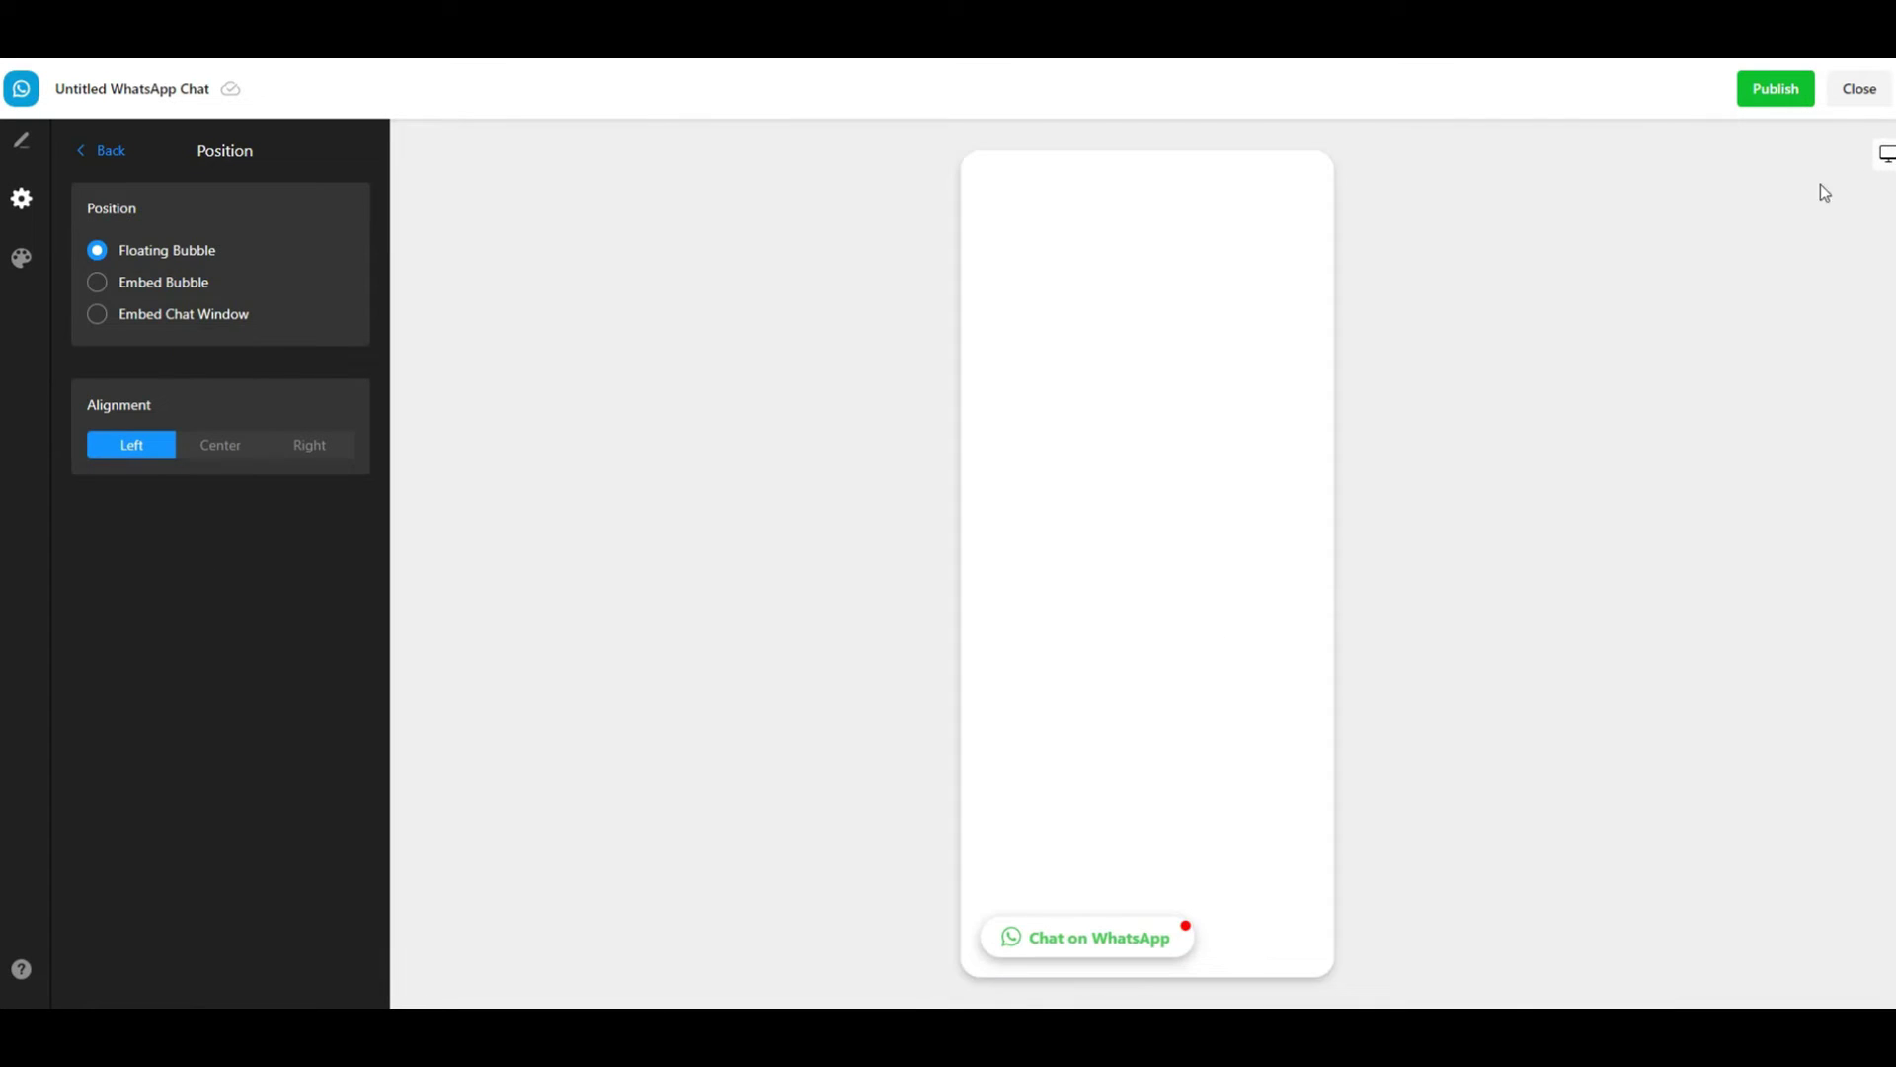
pyautogui.click(1185, 931)
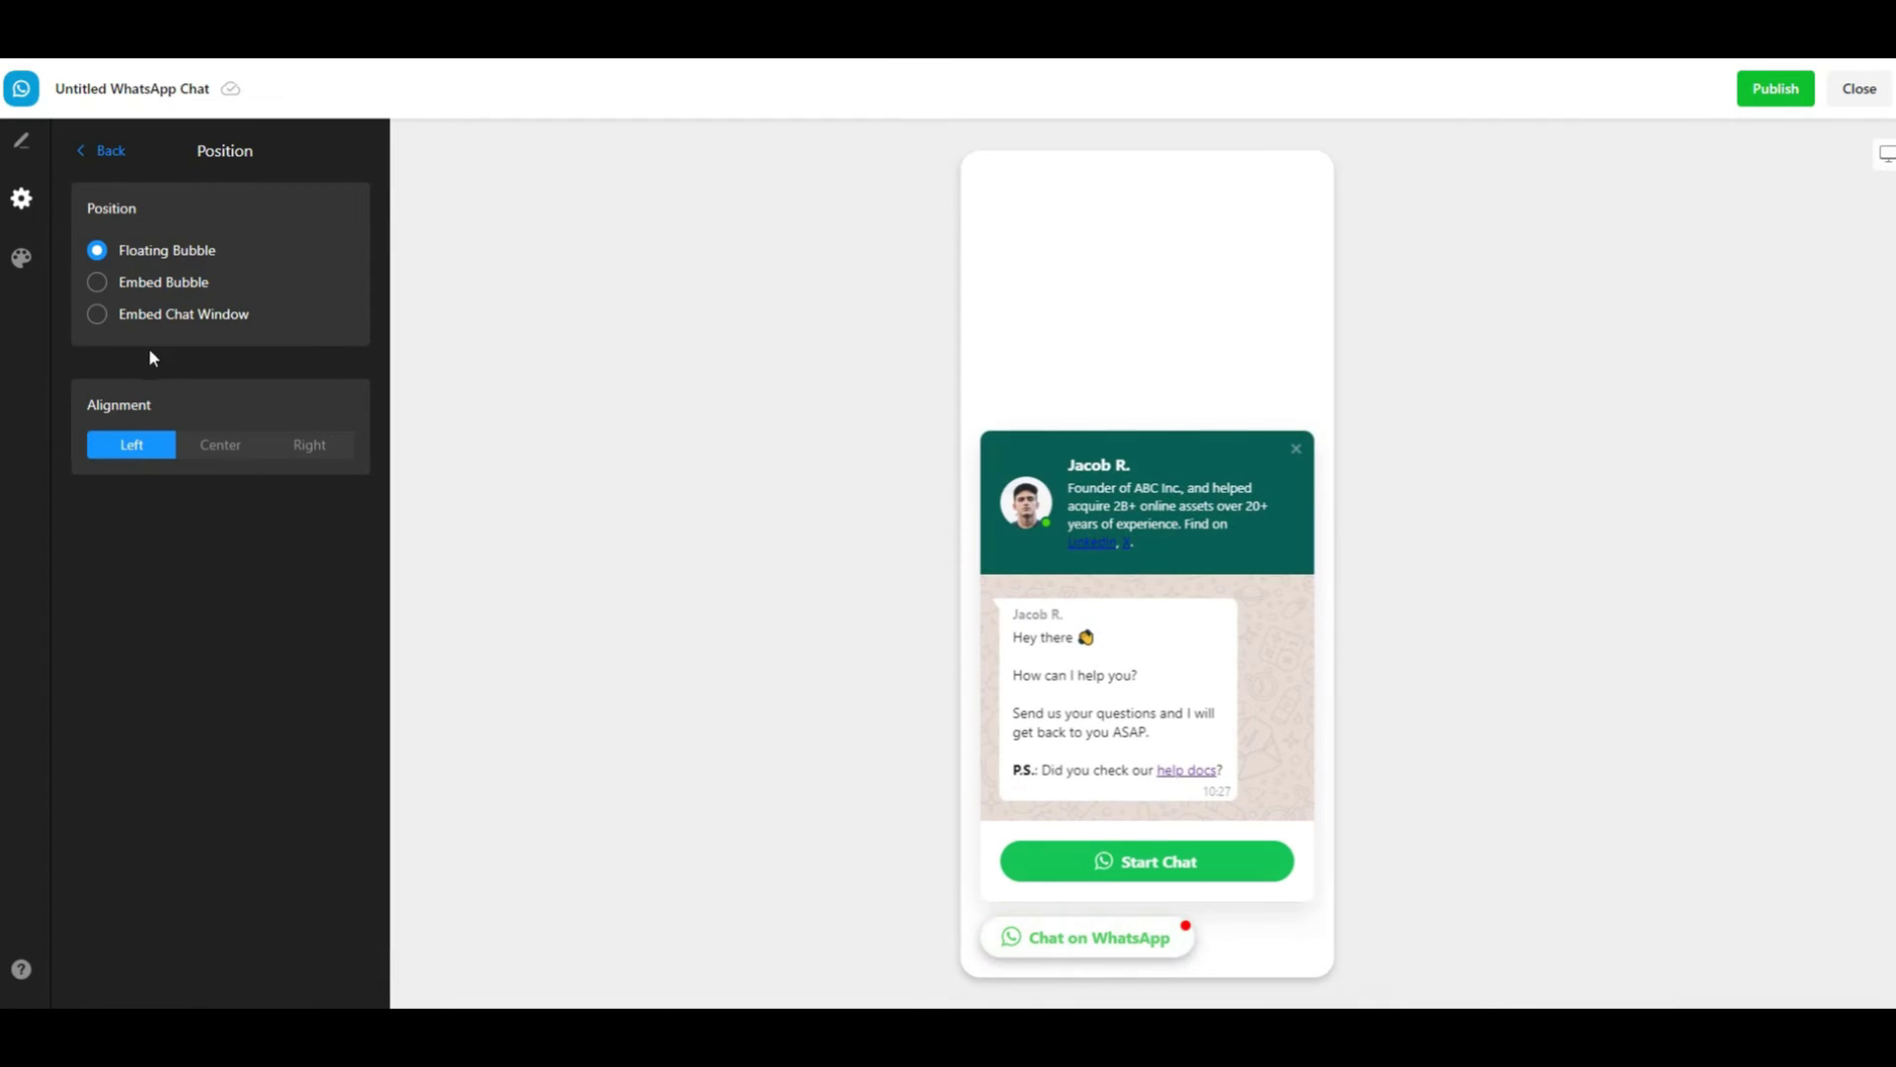
pyautogui.click(97, 154)
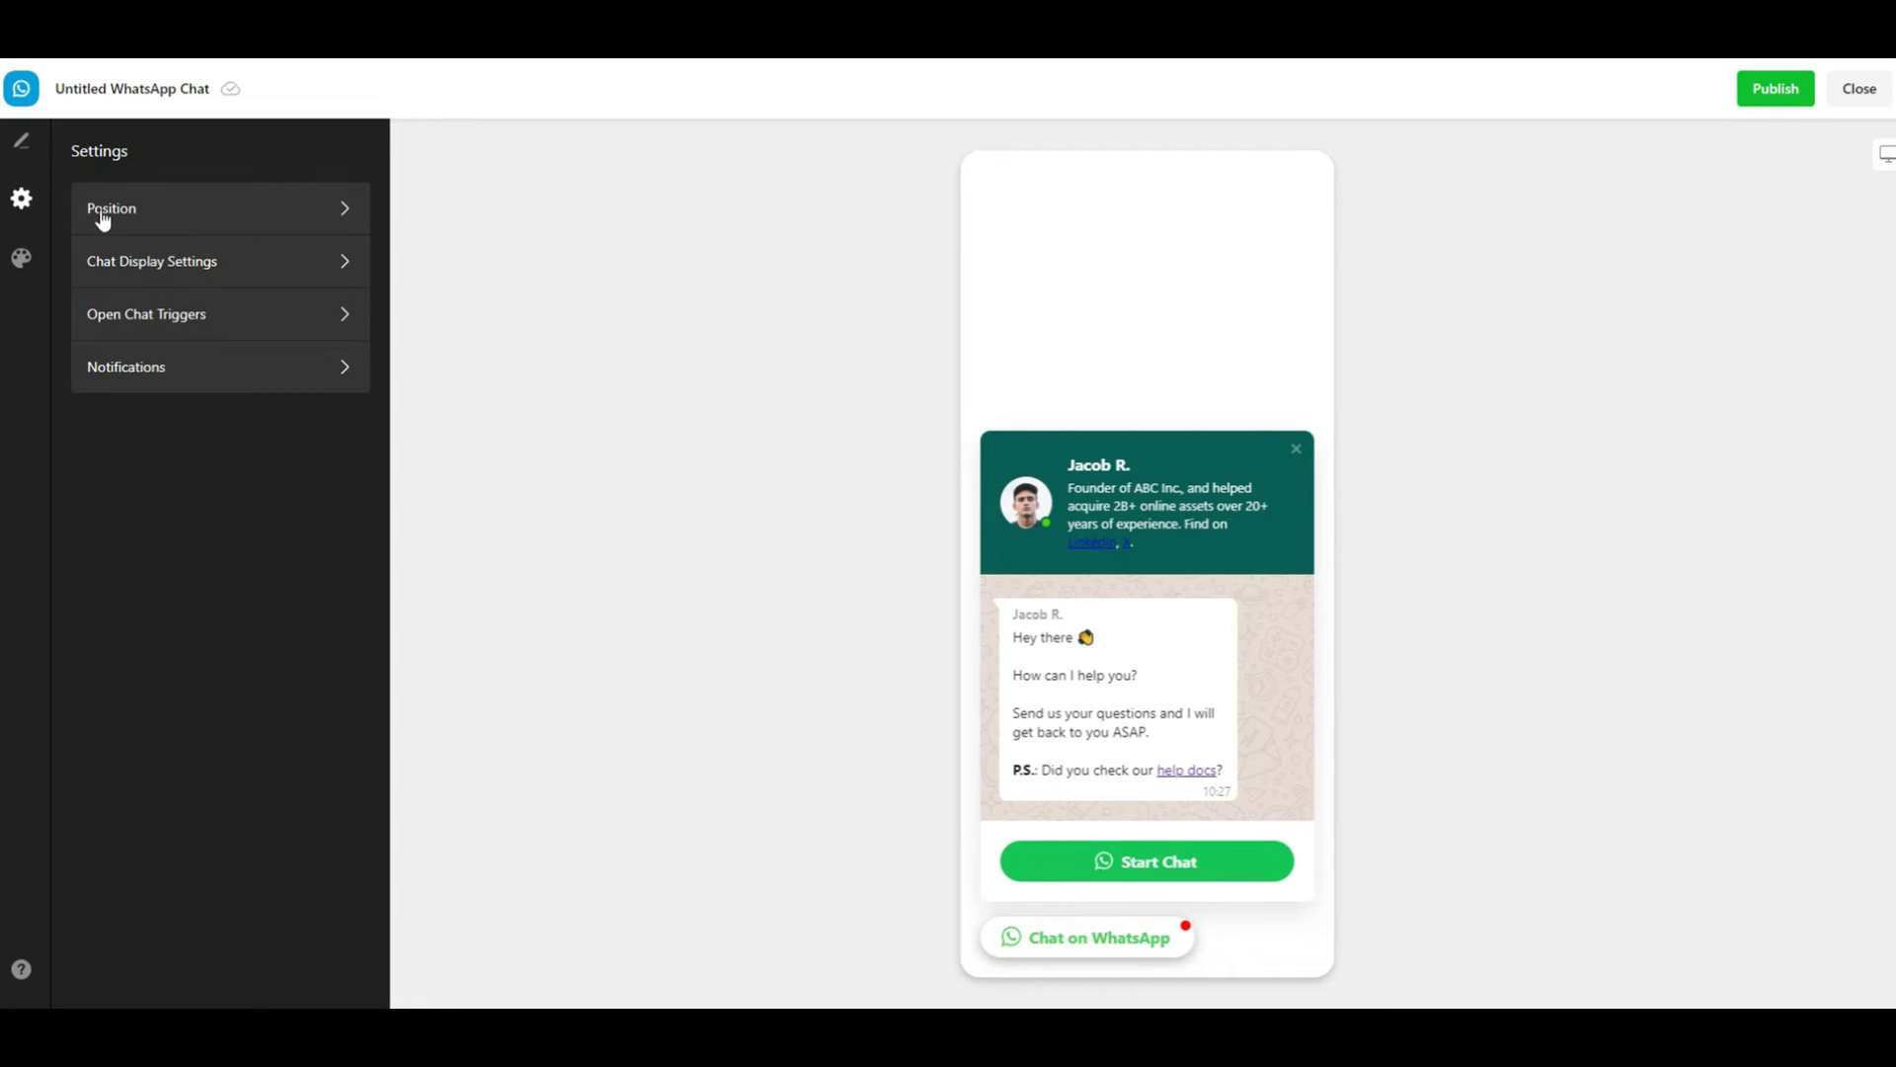
pyautogui.click(156, 269)
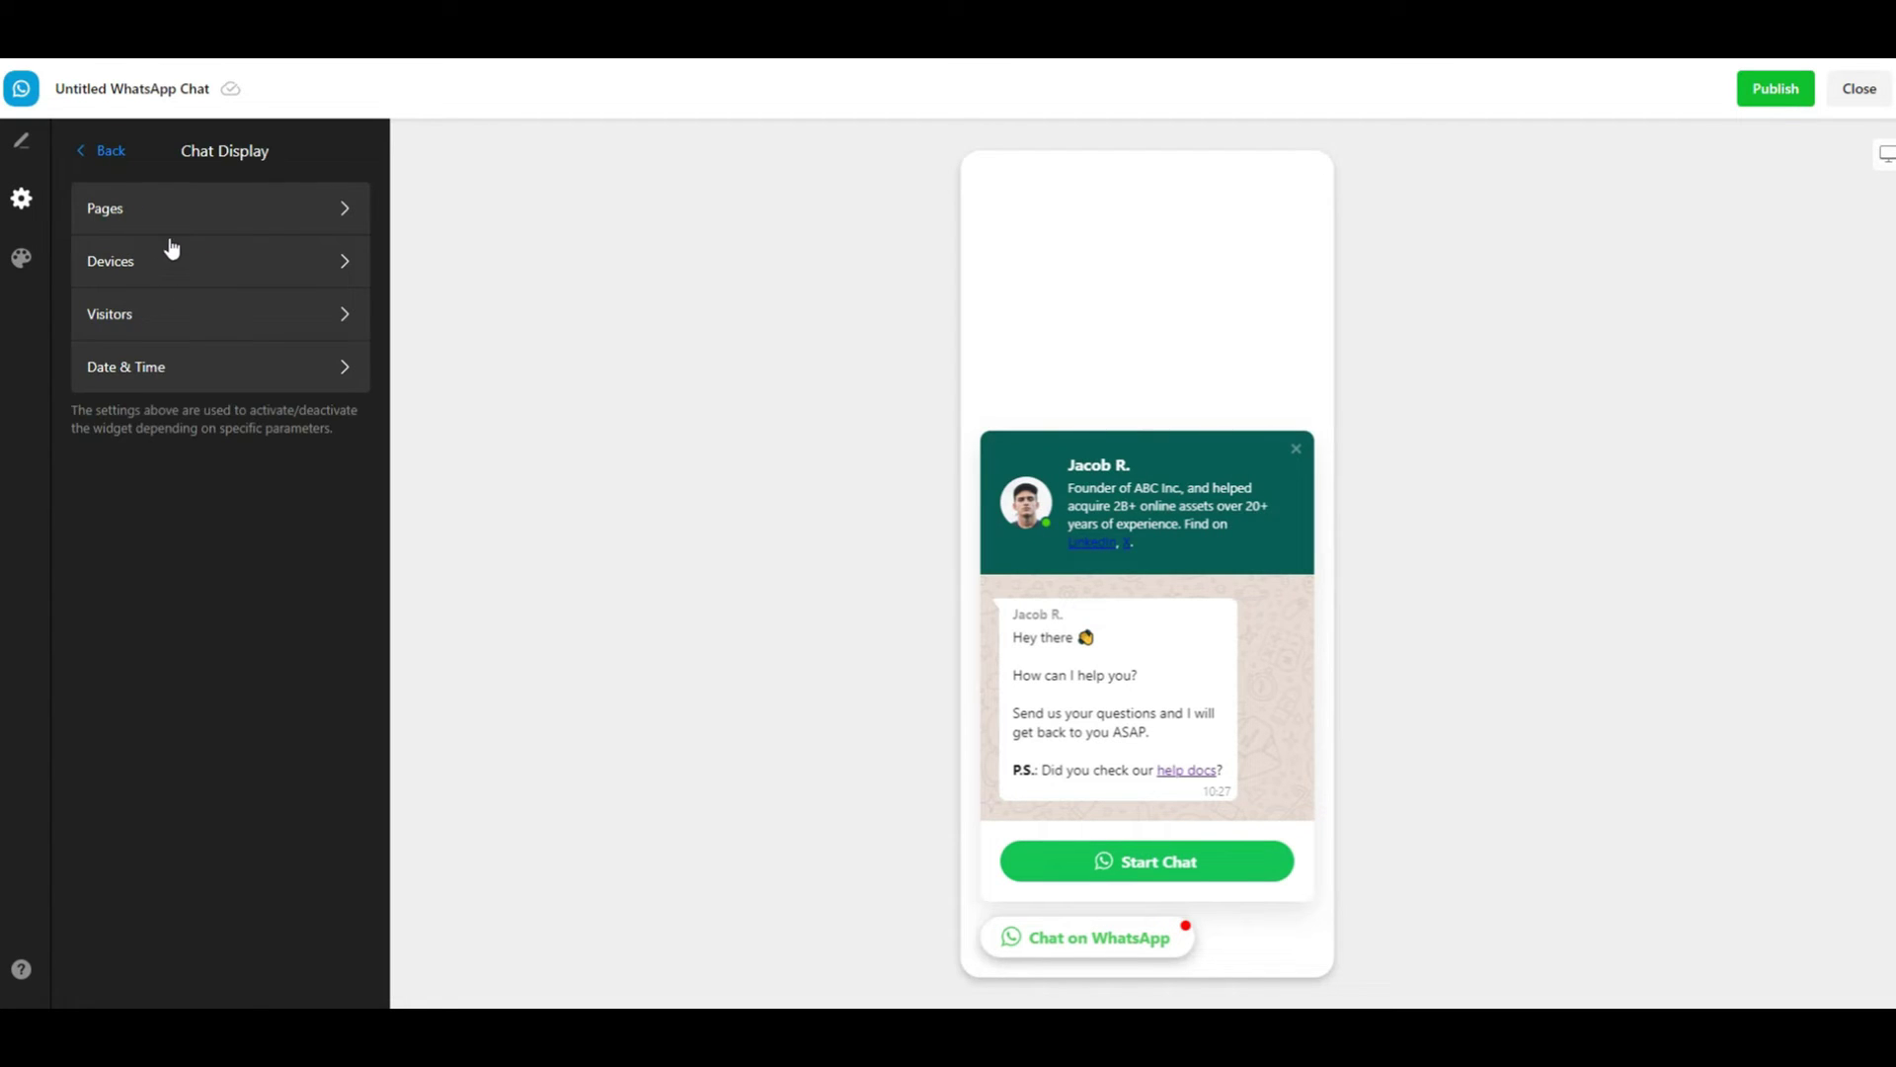
pyautogui.click(173, 221)
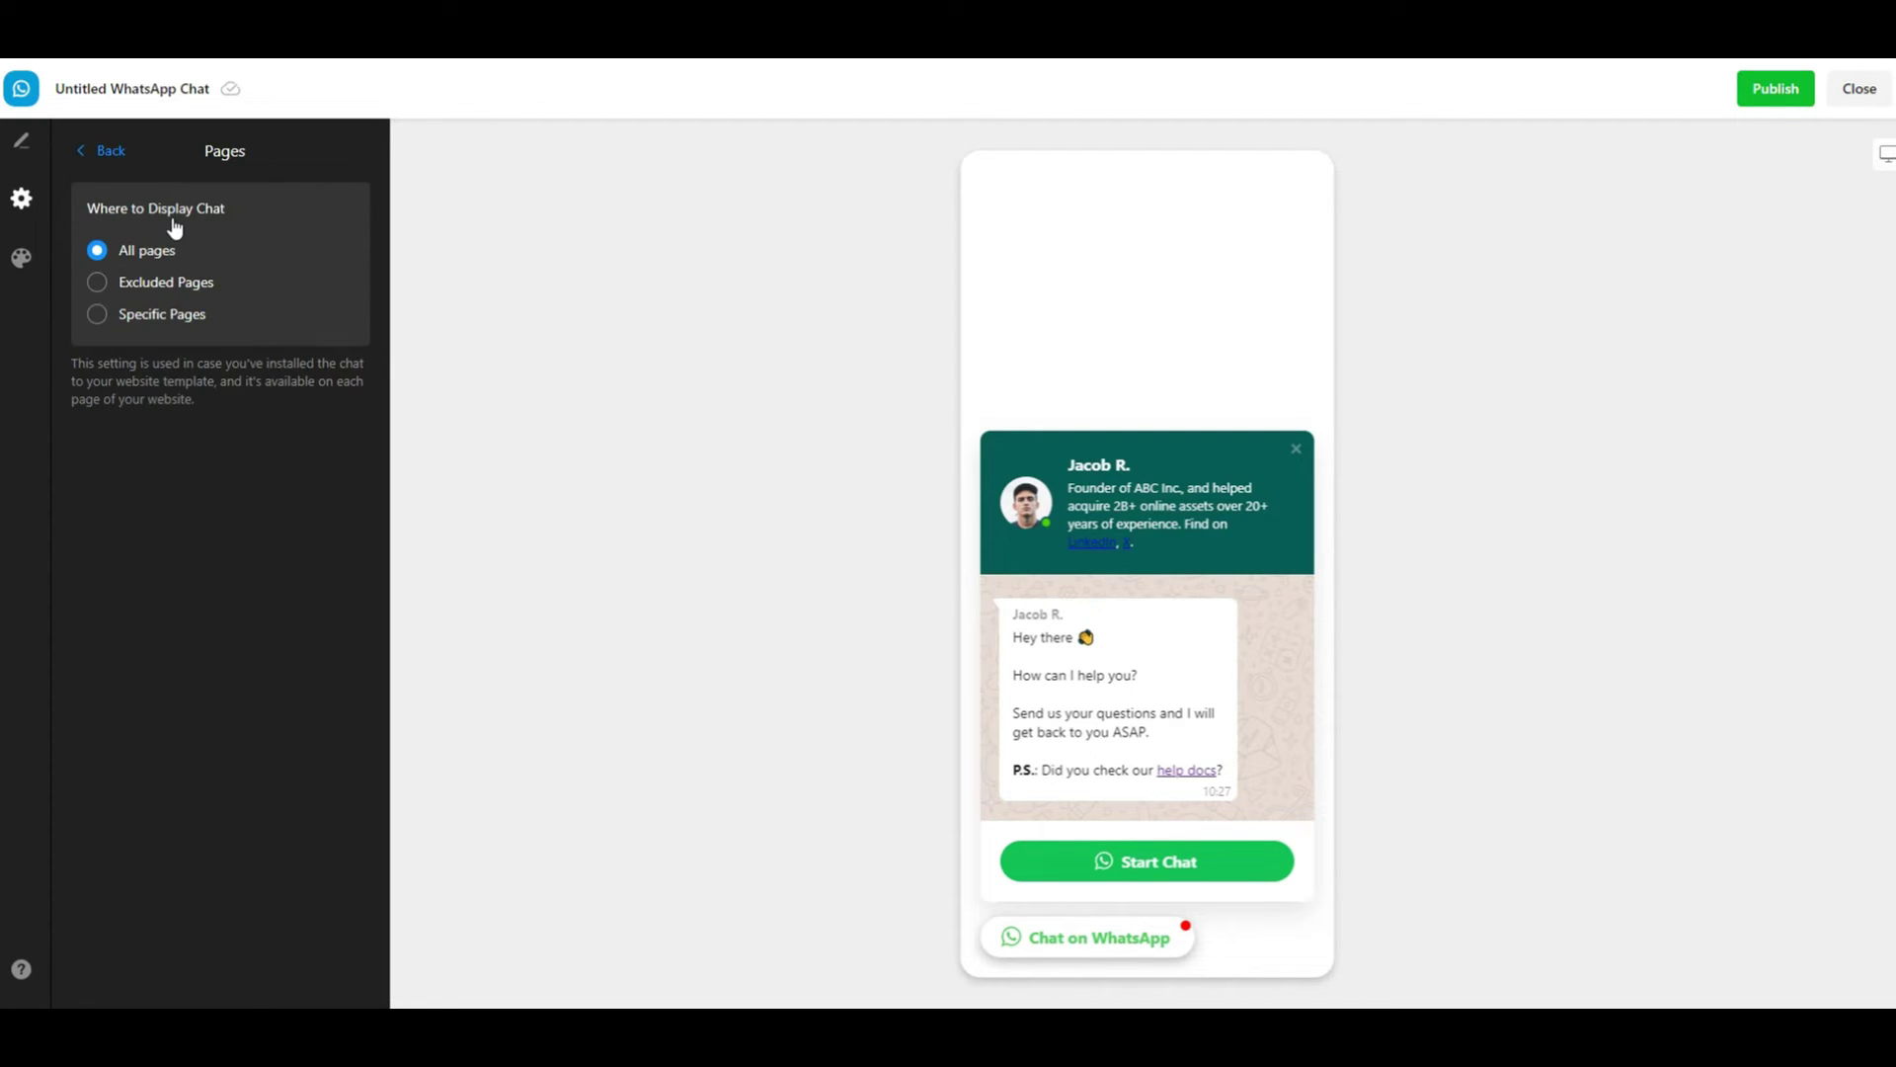
pyautogui.click(192, 295)
pyautogui.click(224, 509)
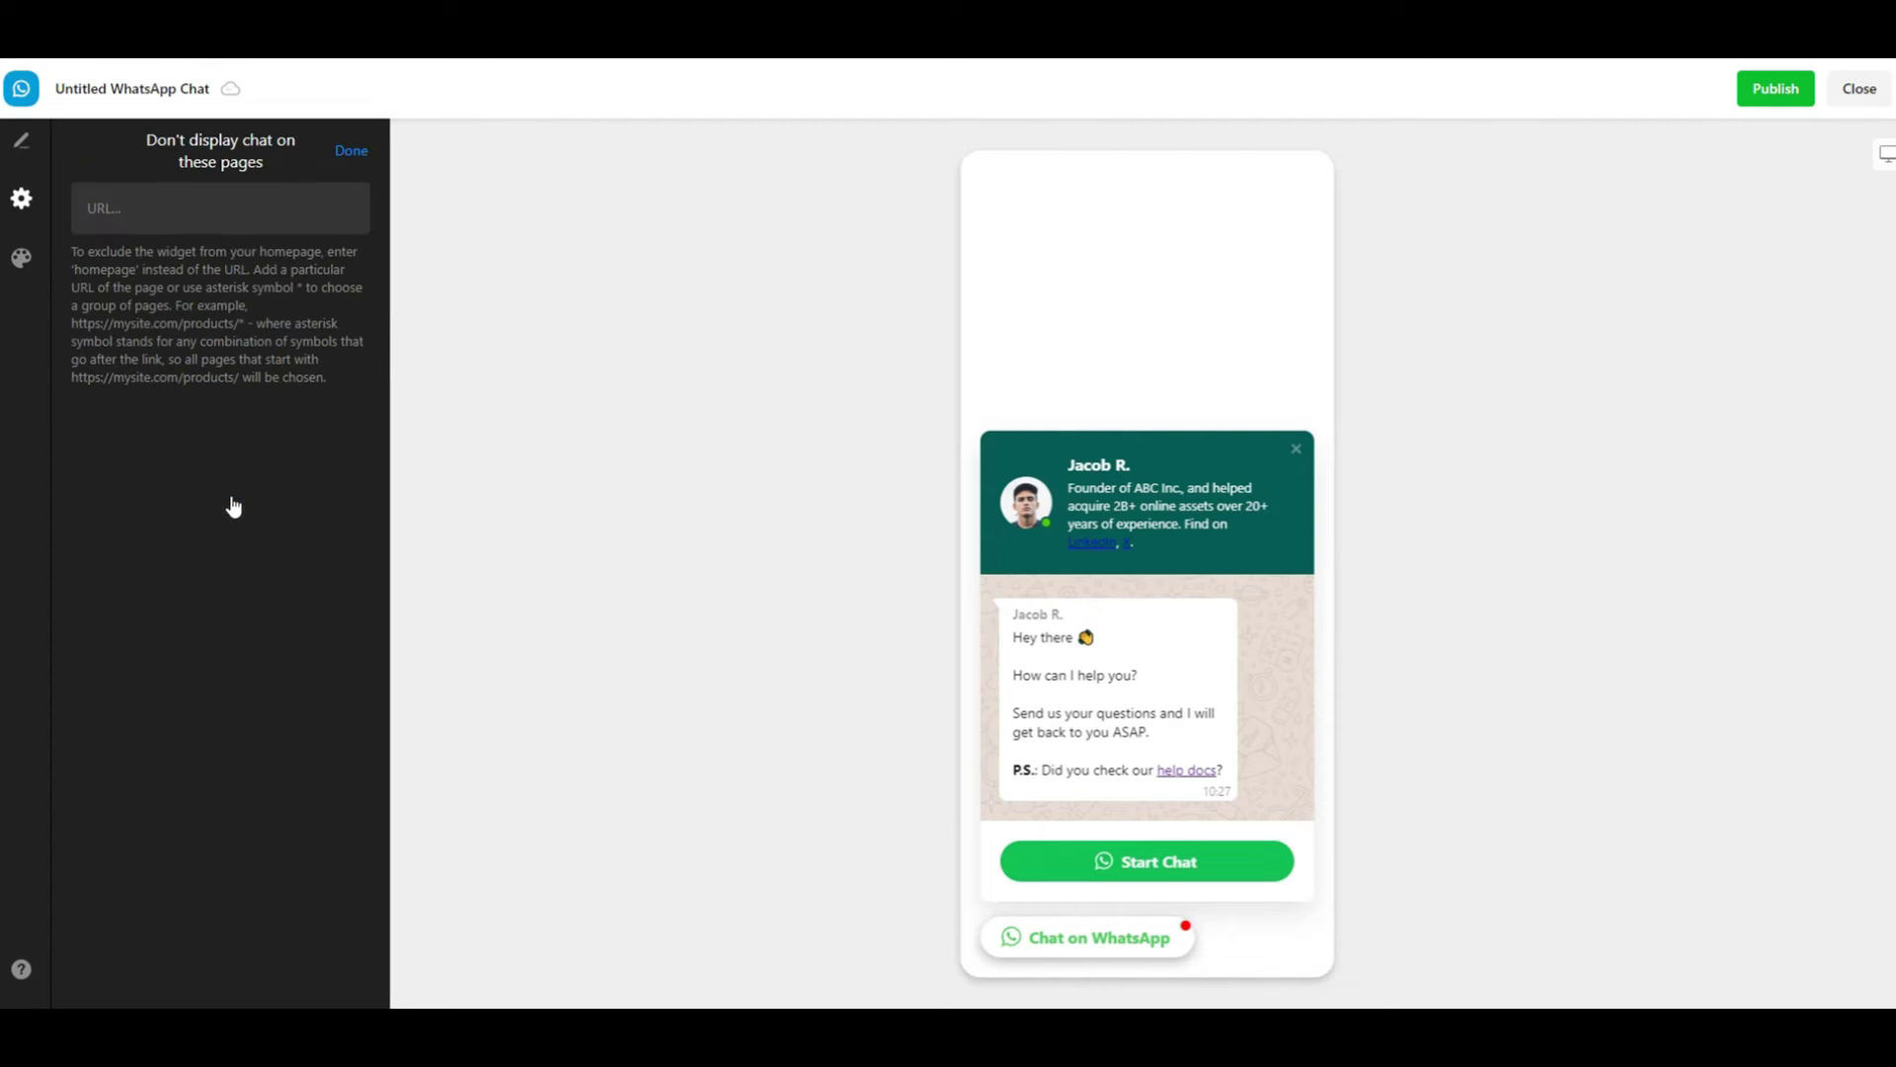
pyautogui.click(241, 215)
pyautogui.write('https://help.upcontests.com/')
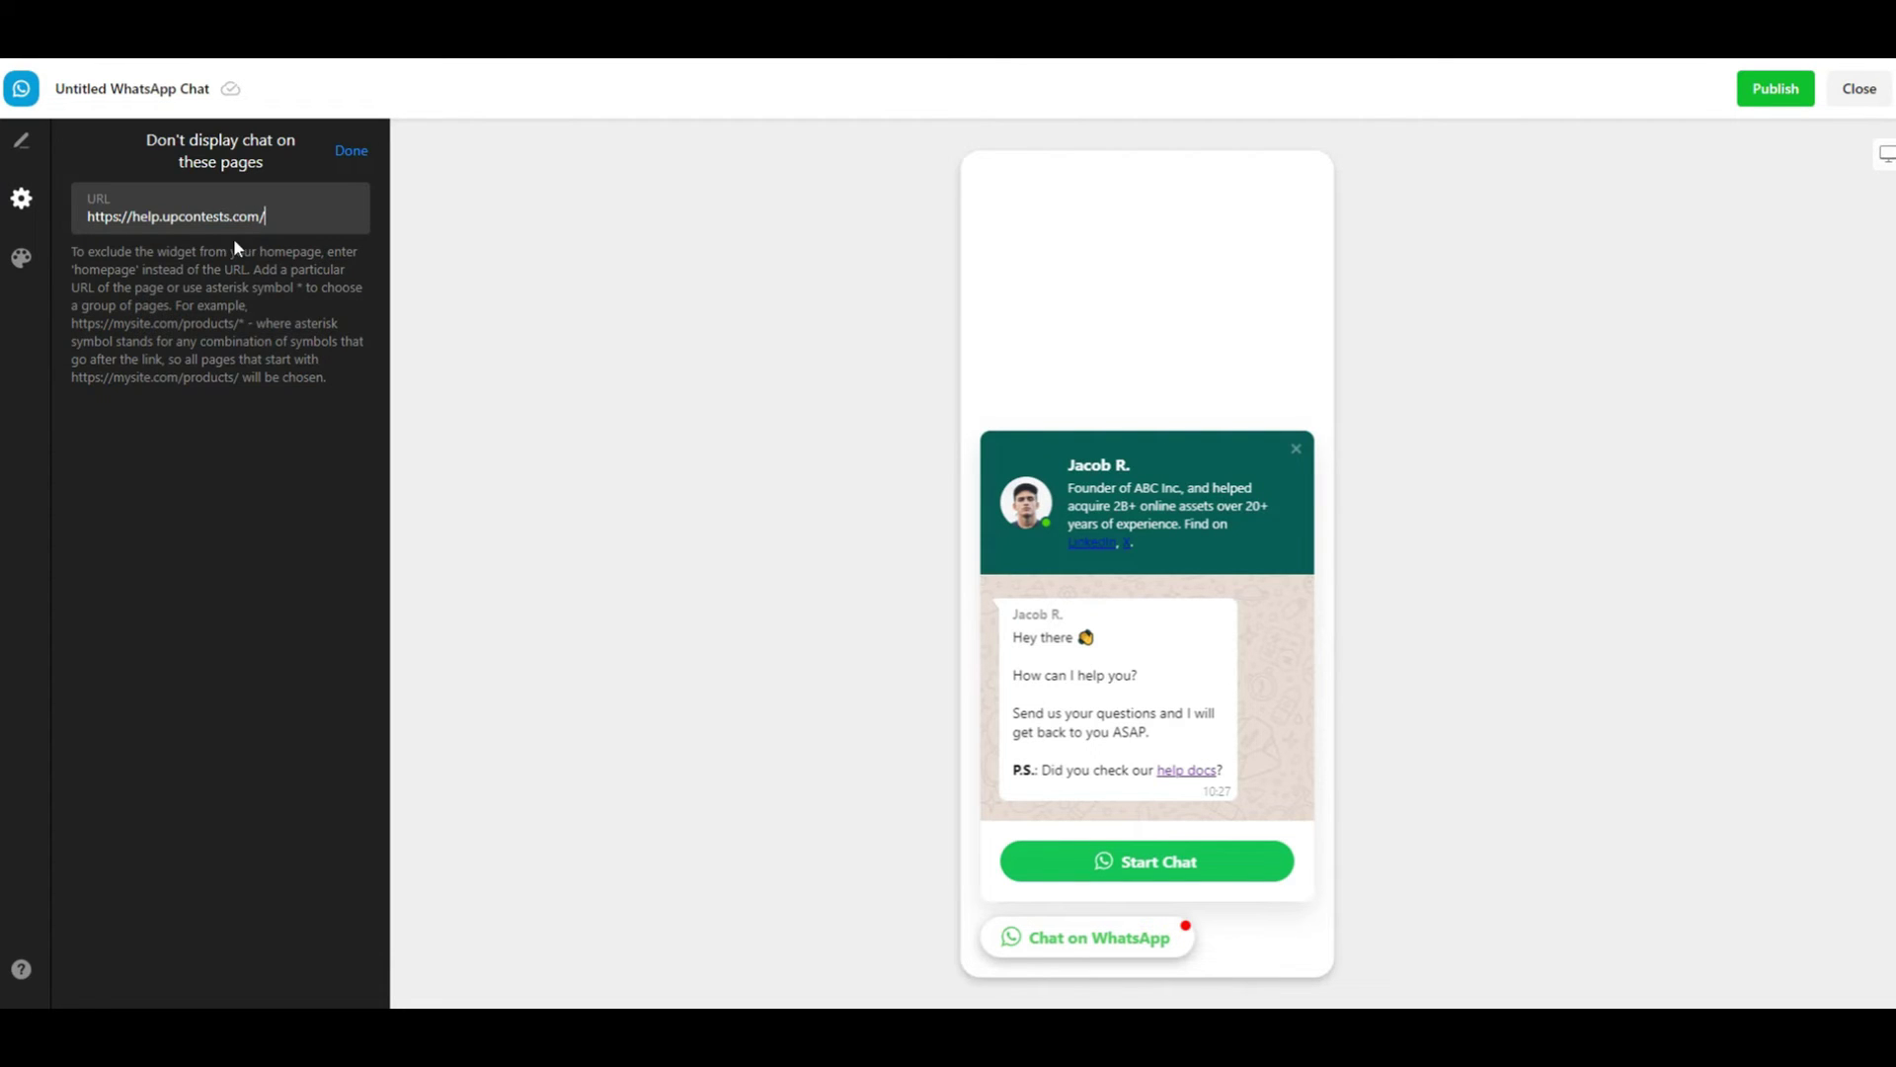
pyautogui.click(352, 150)
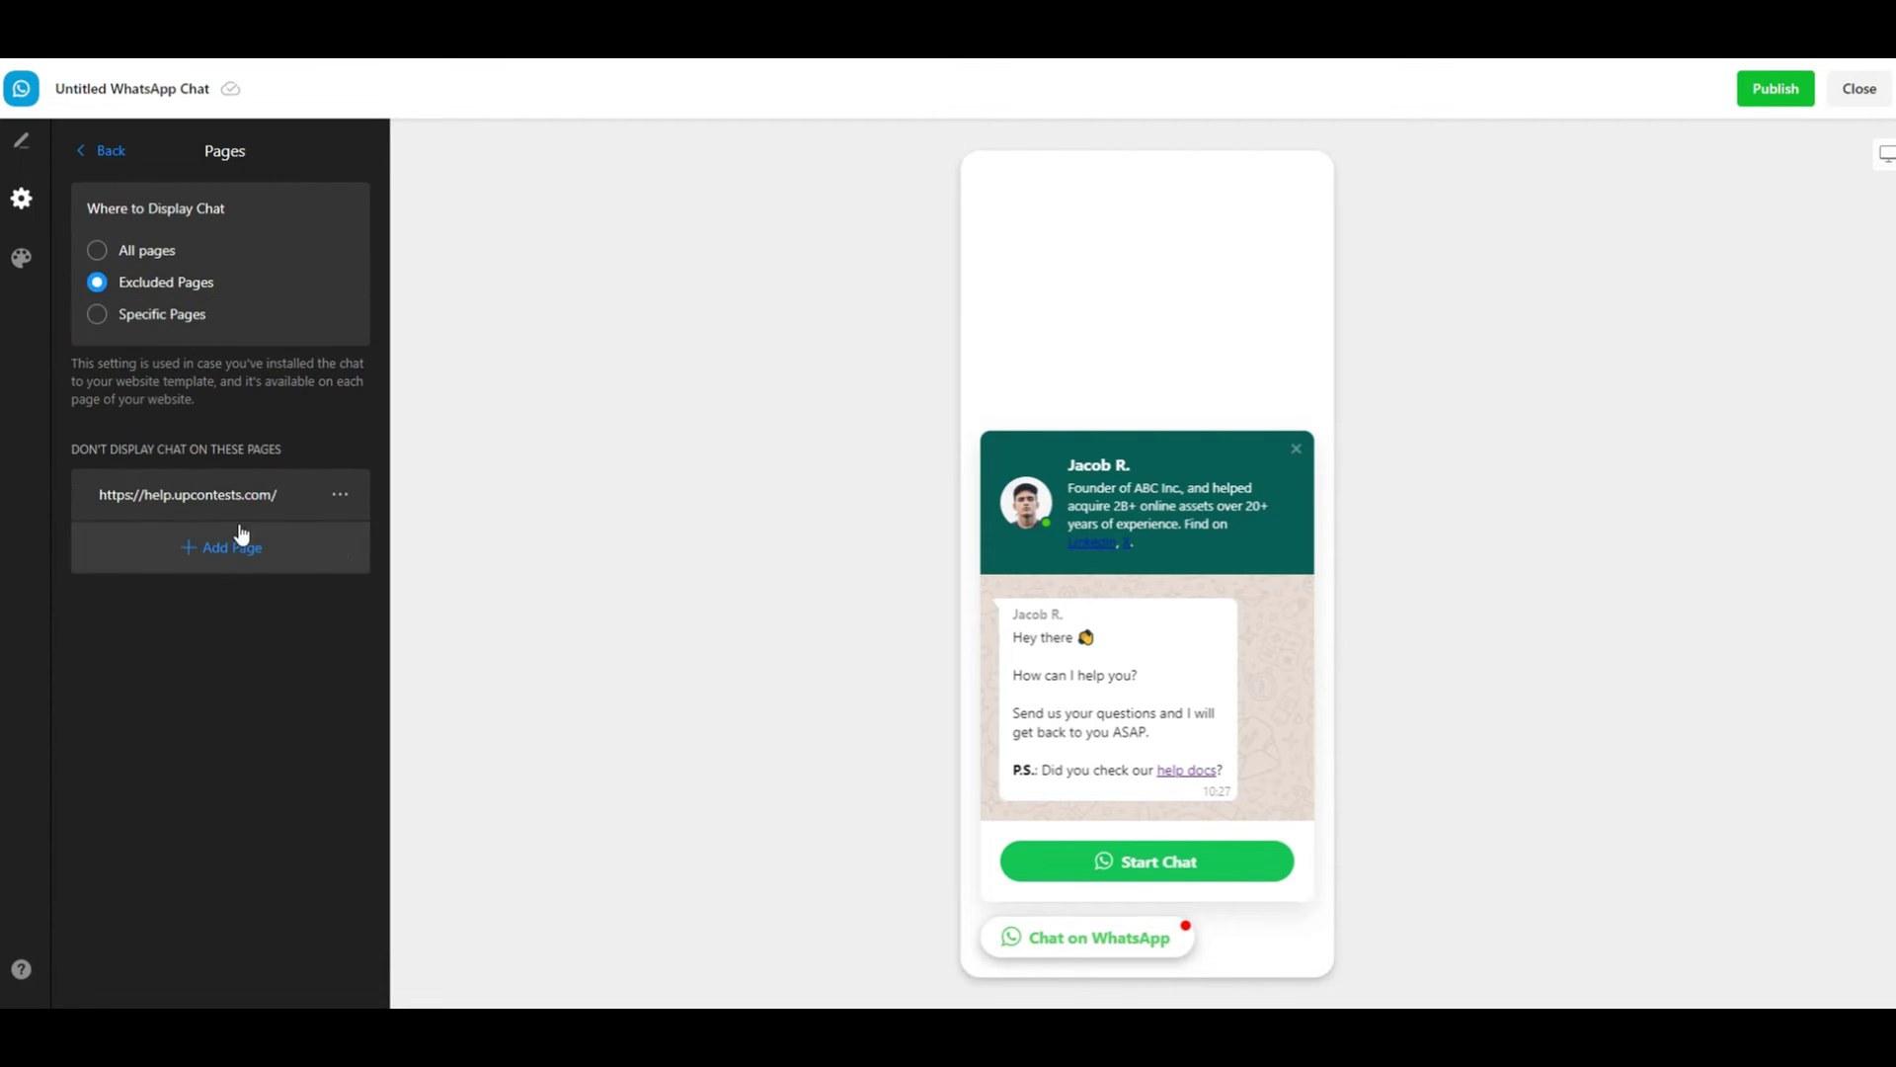
pyautogui.click(341, 495)
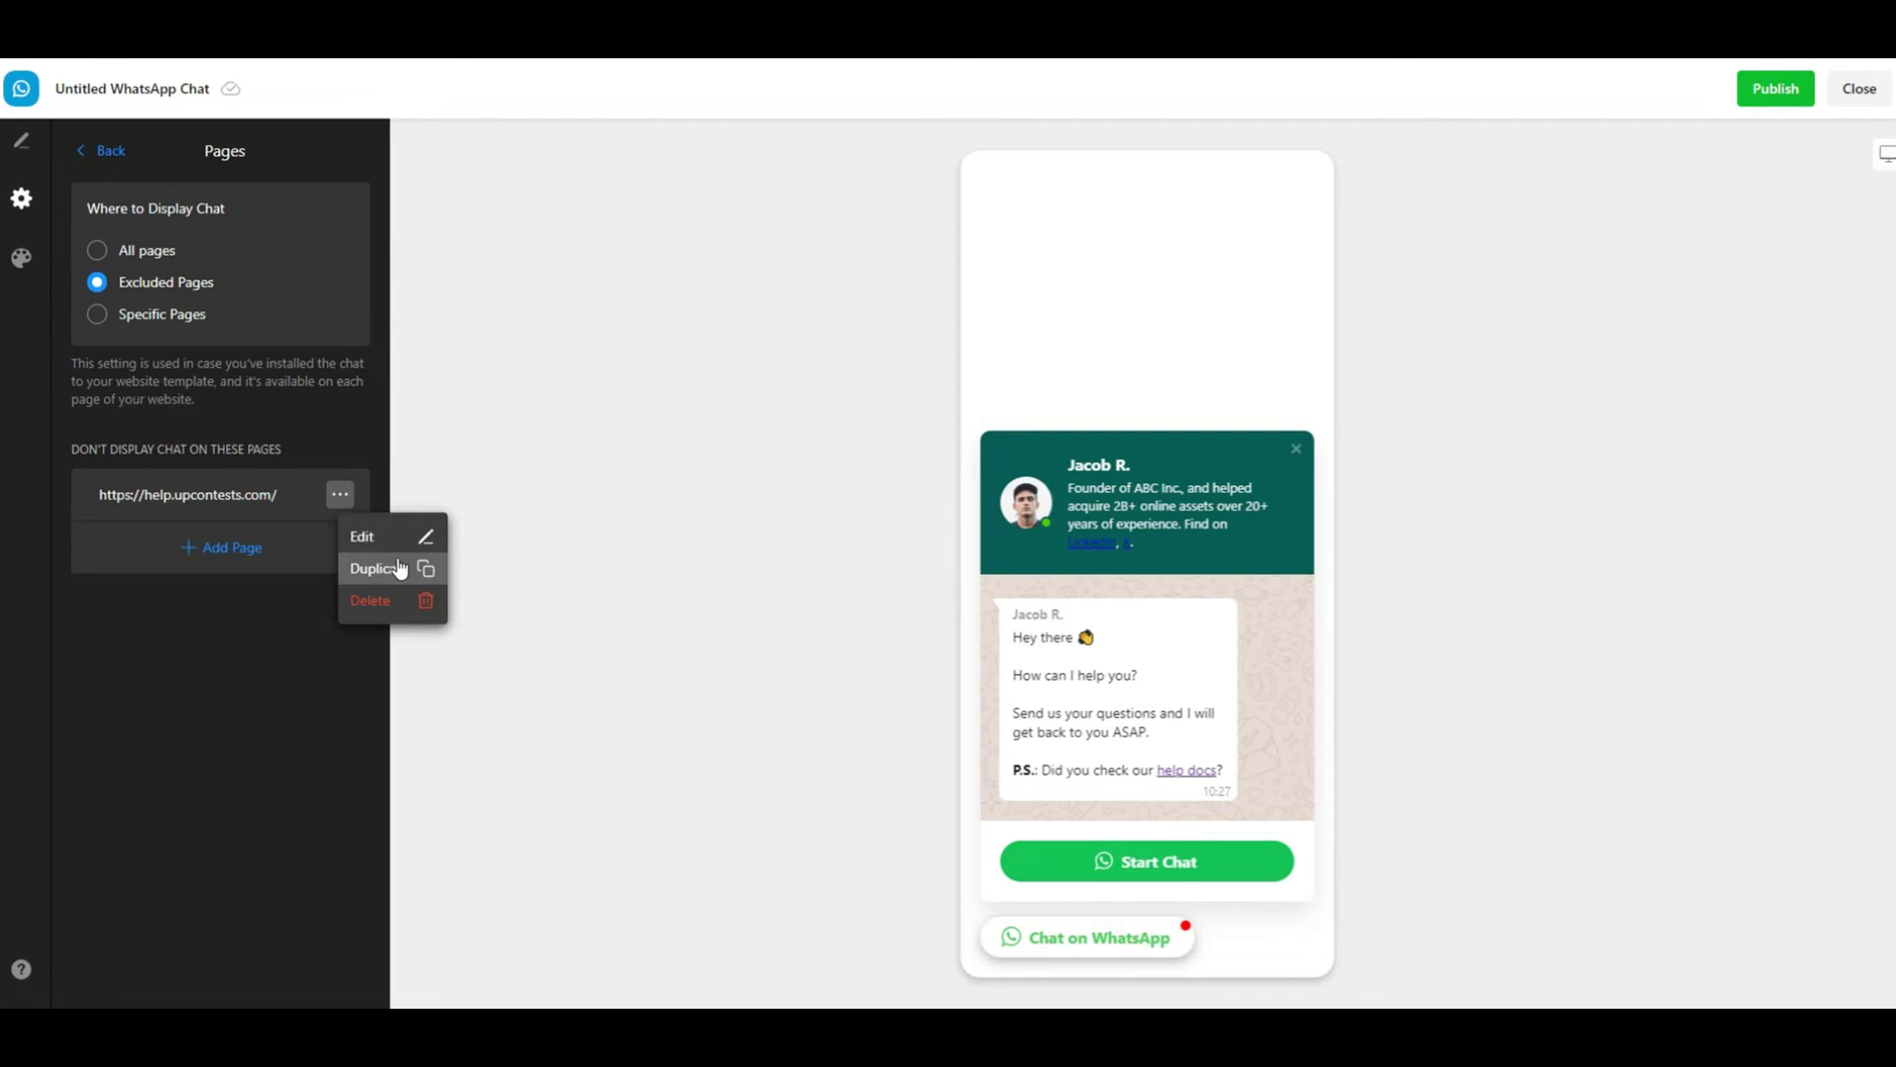
pyautogui.click(357, 563)
pyautogui.doubleClick(148, 217)
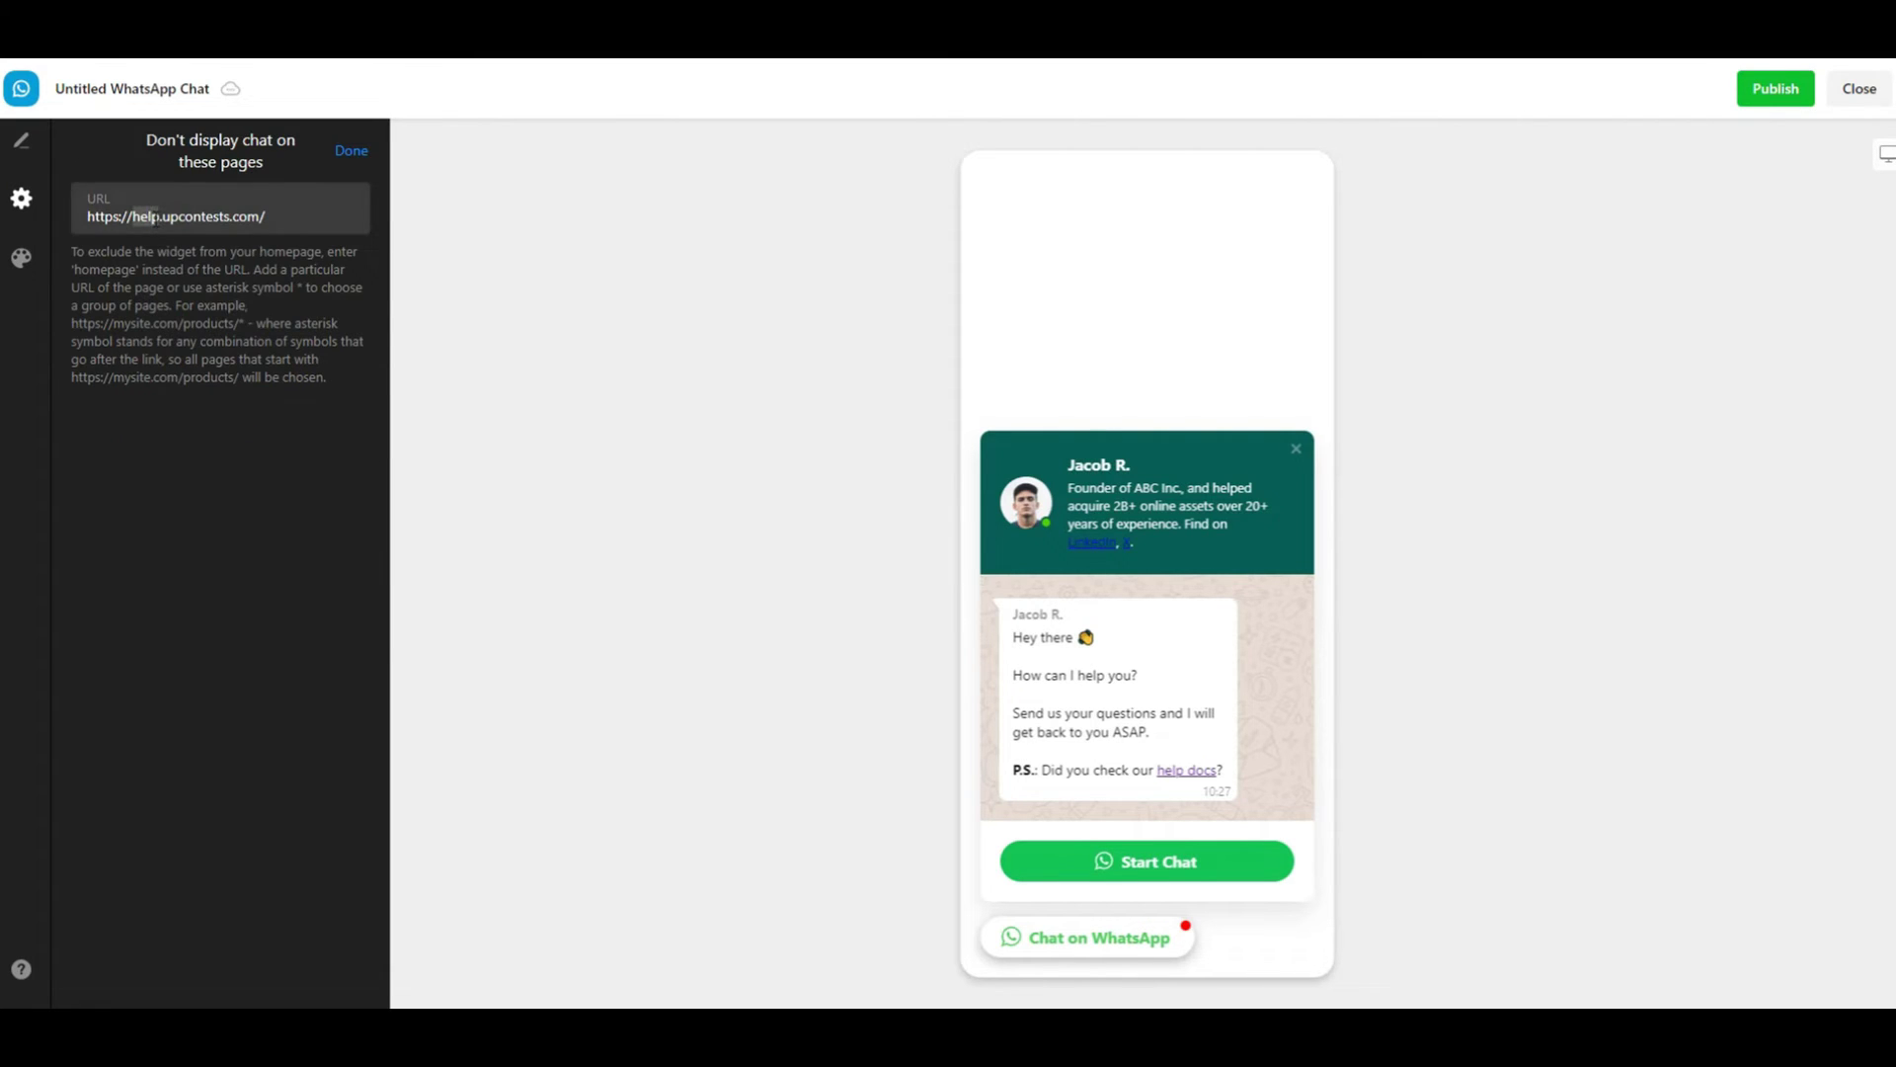
pyautogui.press('BackSpace')
pyautogui.press('Delete')
pyautogui.press('Right')
pyautogui.press('Right')
pyautogui.press('Right')
pyautogui.press('Right')
pyautogui.write('terms')
pyautogui.click(354, 154)
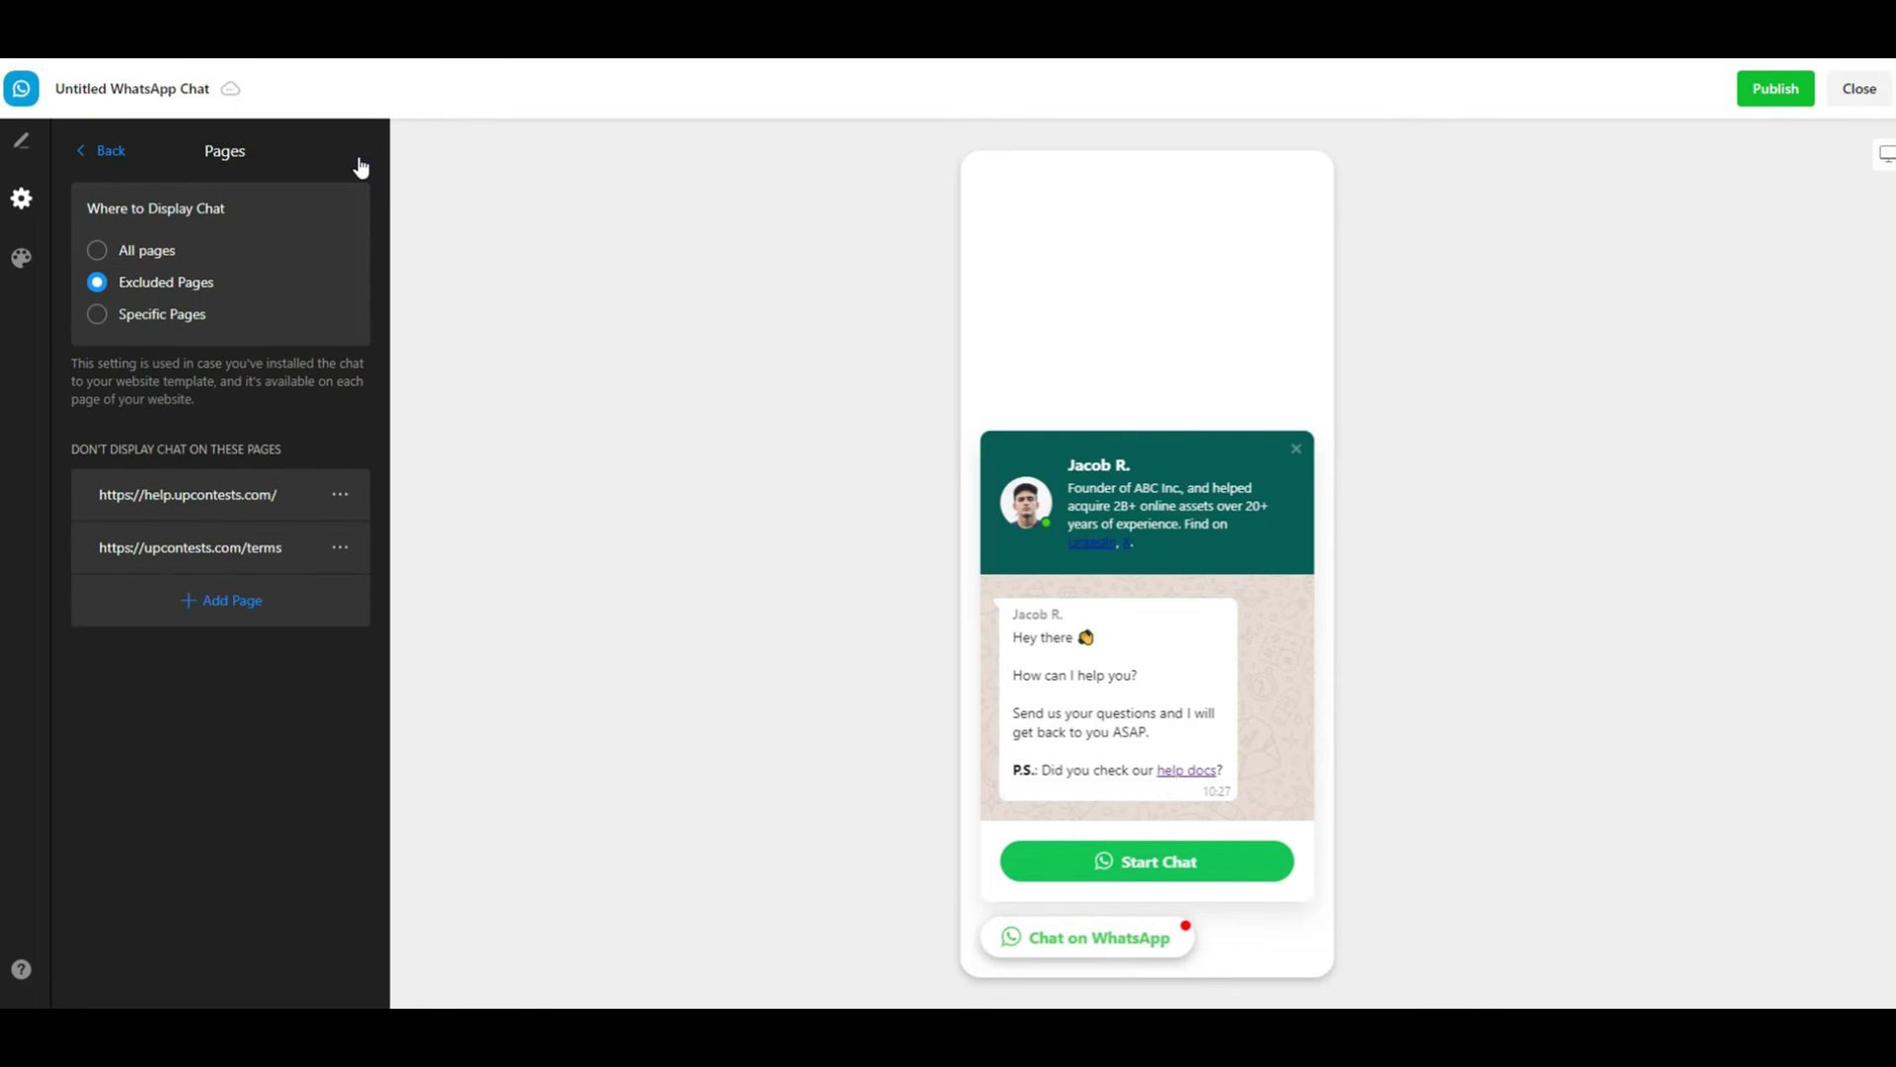
pyautogui.click(103, 151)
# Step: Toggle mobile and desktop display off and on, leaving both devices enabled
pyautogui.click(102, 261)
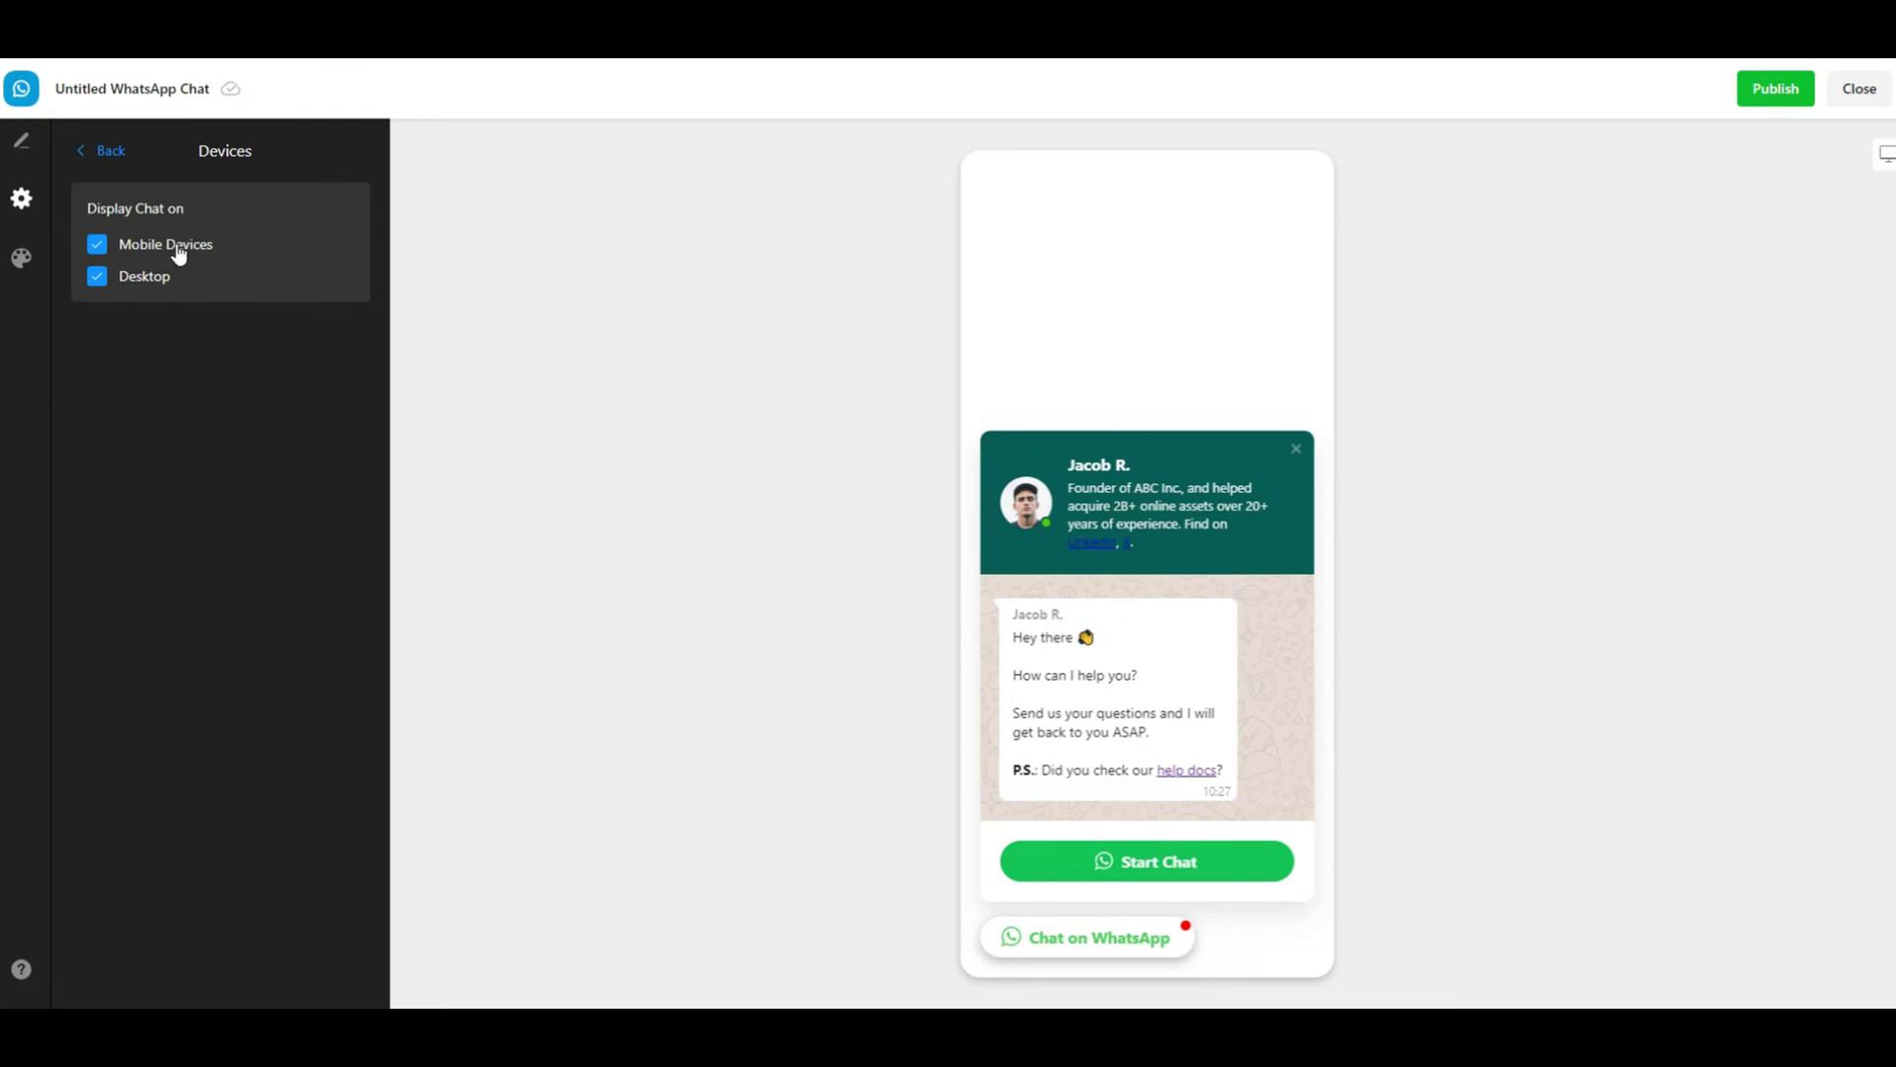
pyautogui.click(178, 252)
pyautogui.click(179, 251)
pyautogui.click(147, 279)
pyautogui.click(146, 279)
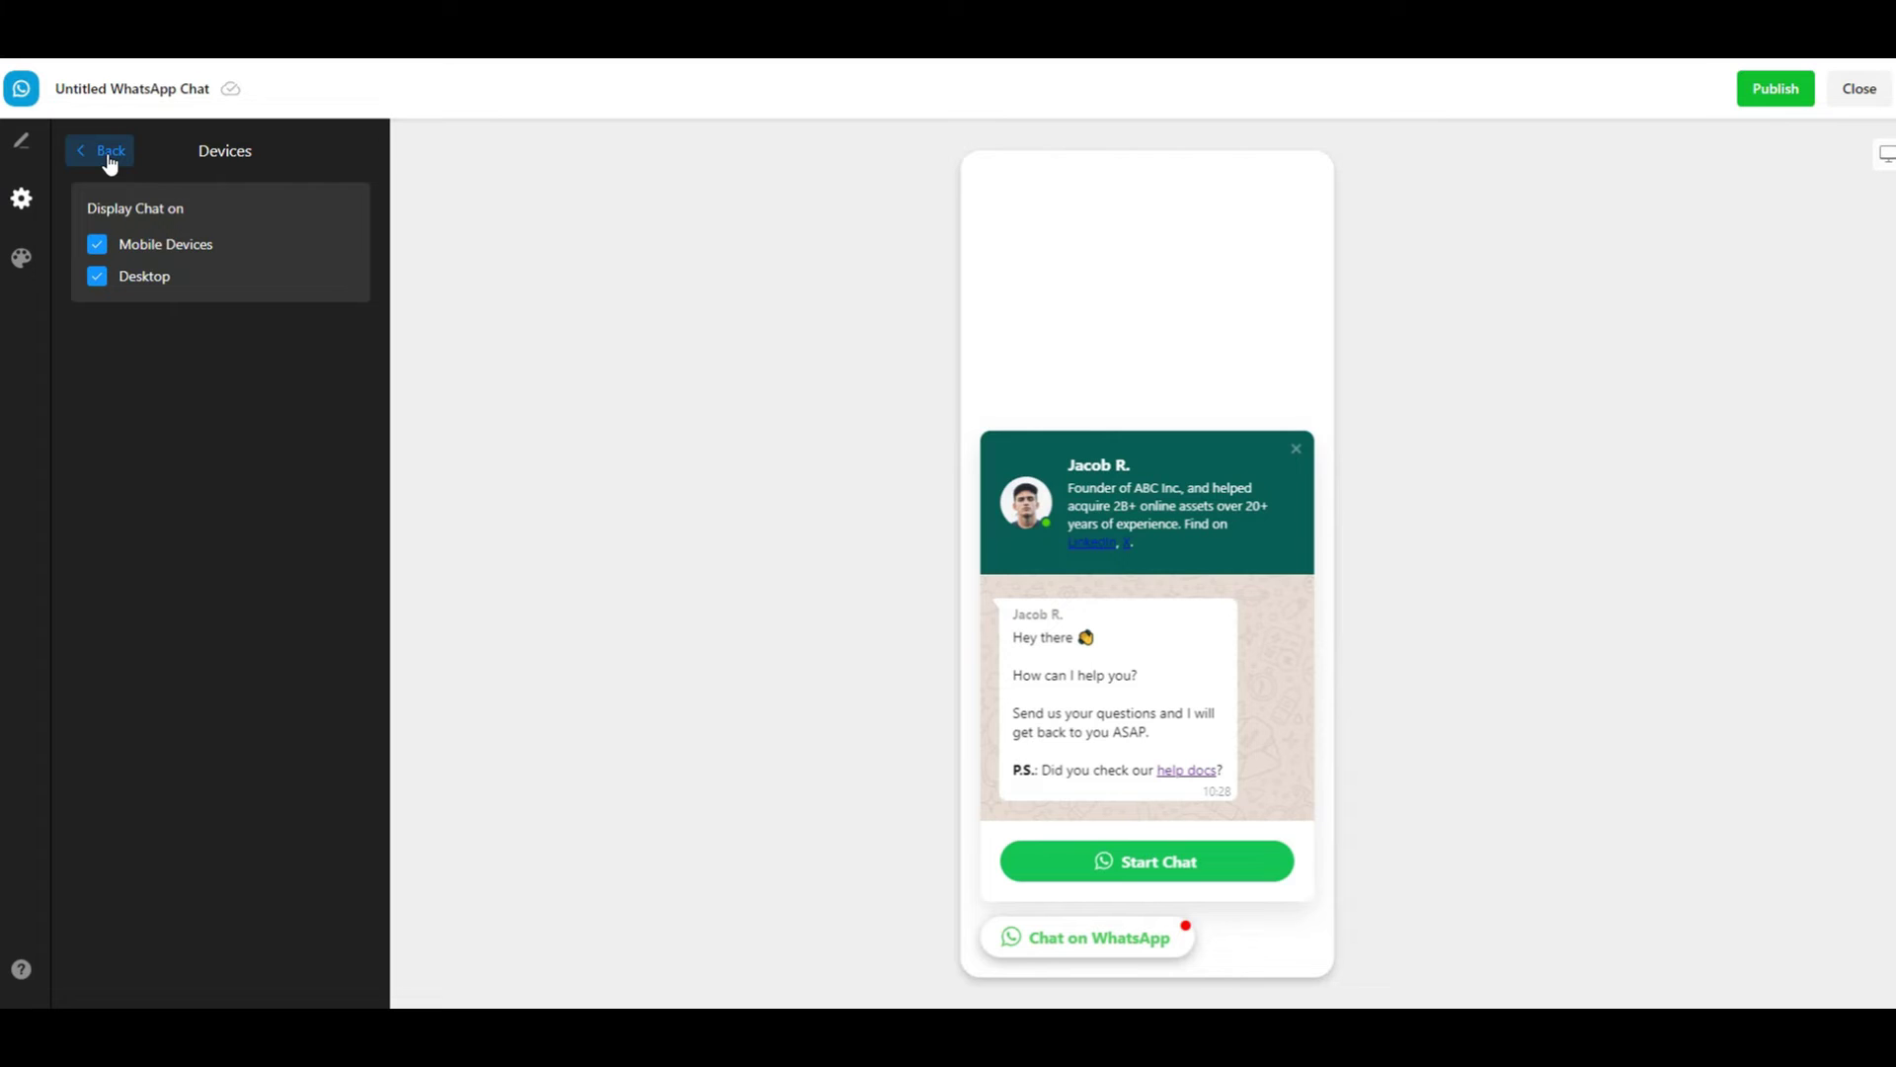
pyautogui.click(107, 158)
# Step: Try new-visitor and returning-visitor targeting, then revert to all visitors
pyautogui.click(143, 318)
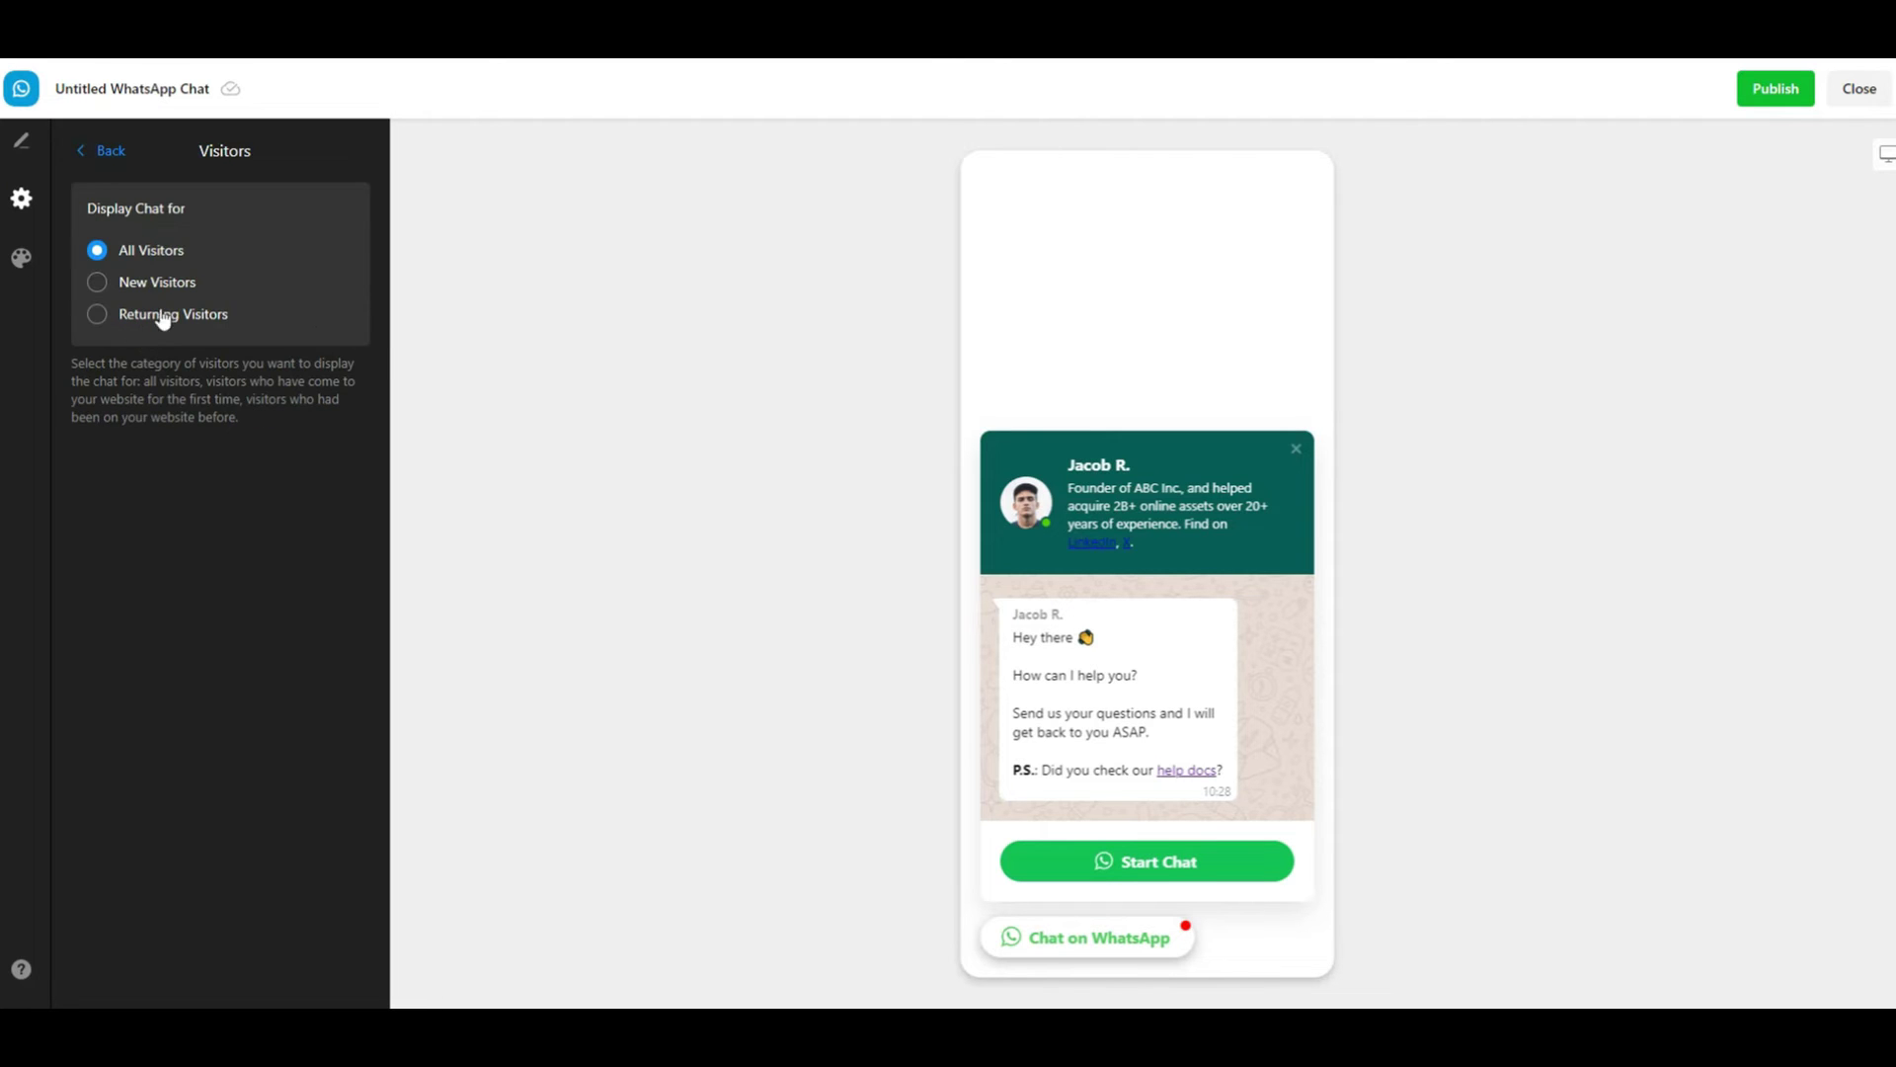
pyautogui.click(158, 284)
pyautogui.click(160, 315)
pyautogui.click(158, 253)
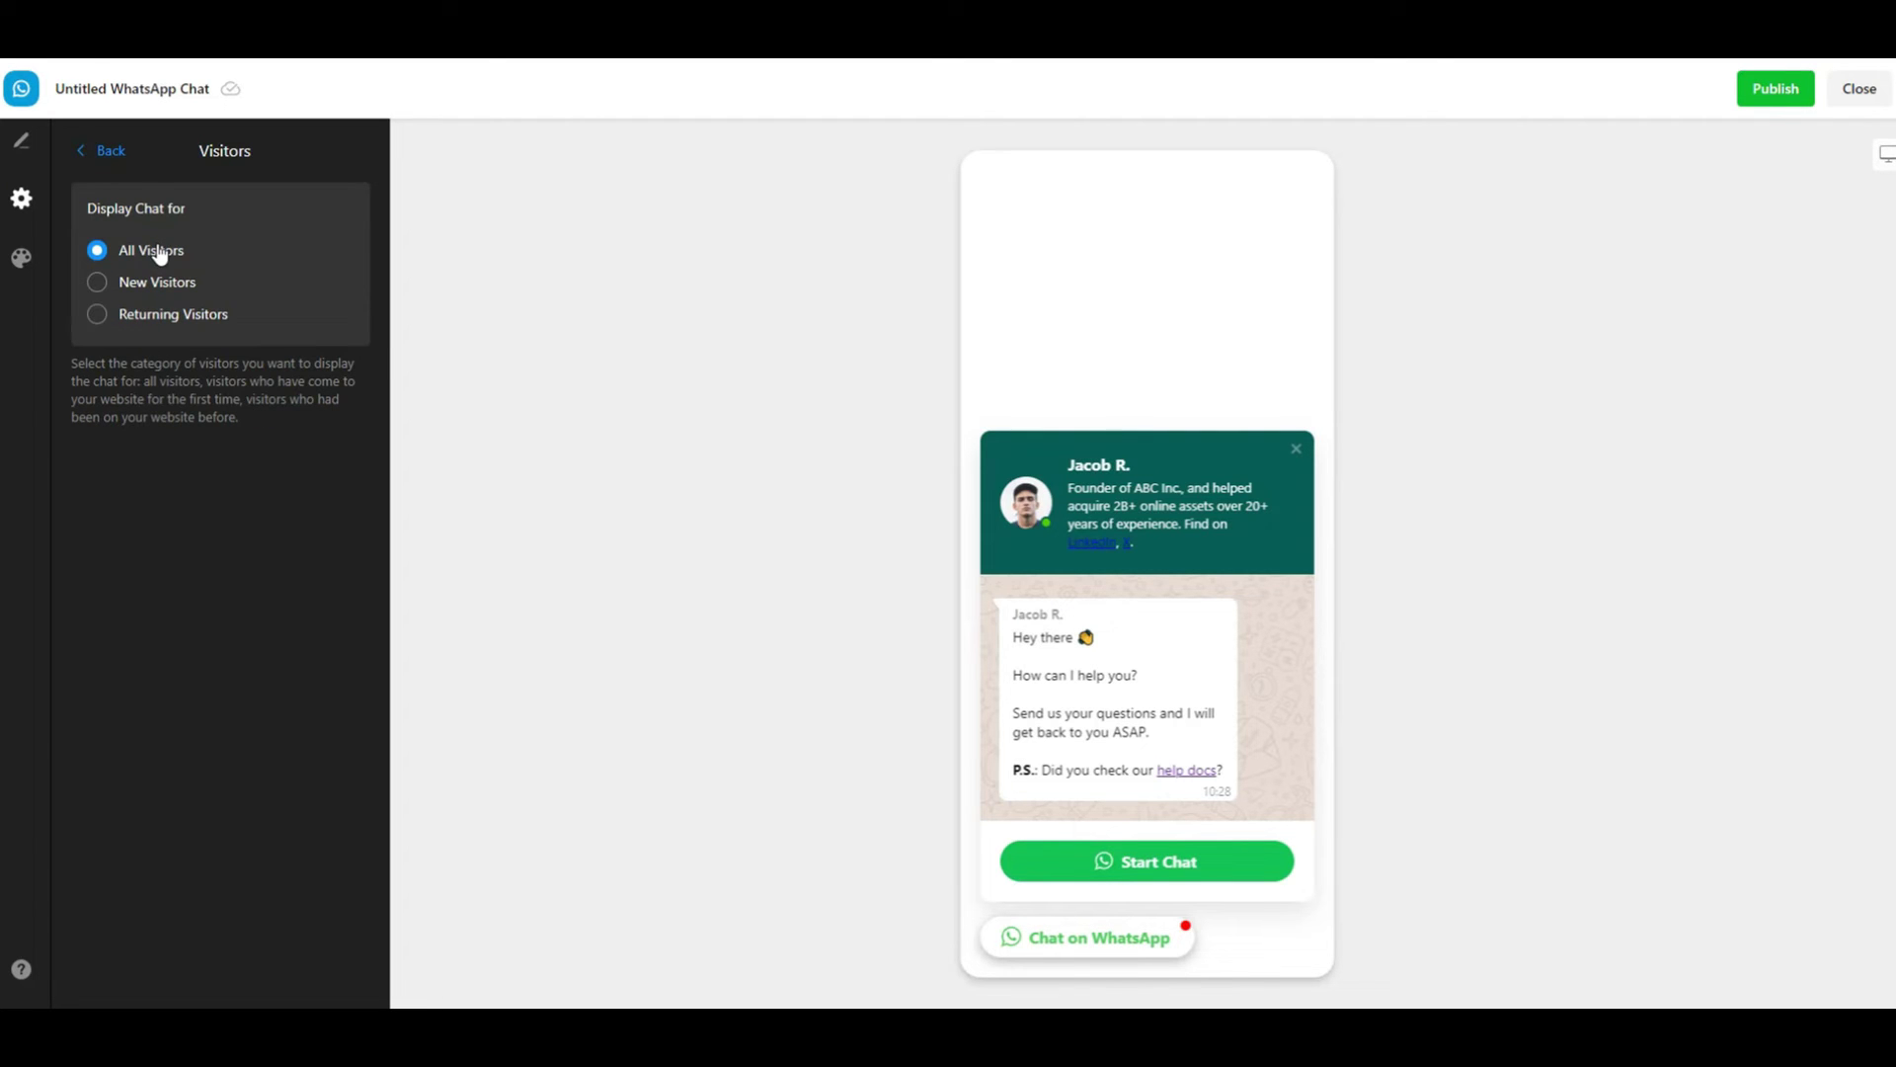
pyautogui.click(119, 158)
# Step: Limit the chat to Monday–Friday with a daily schedule starting at 8:30 AM
pyautogui.click(139, 363)
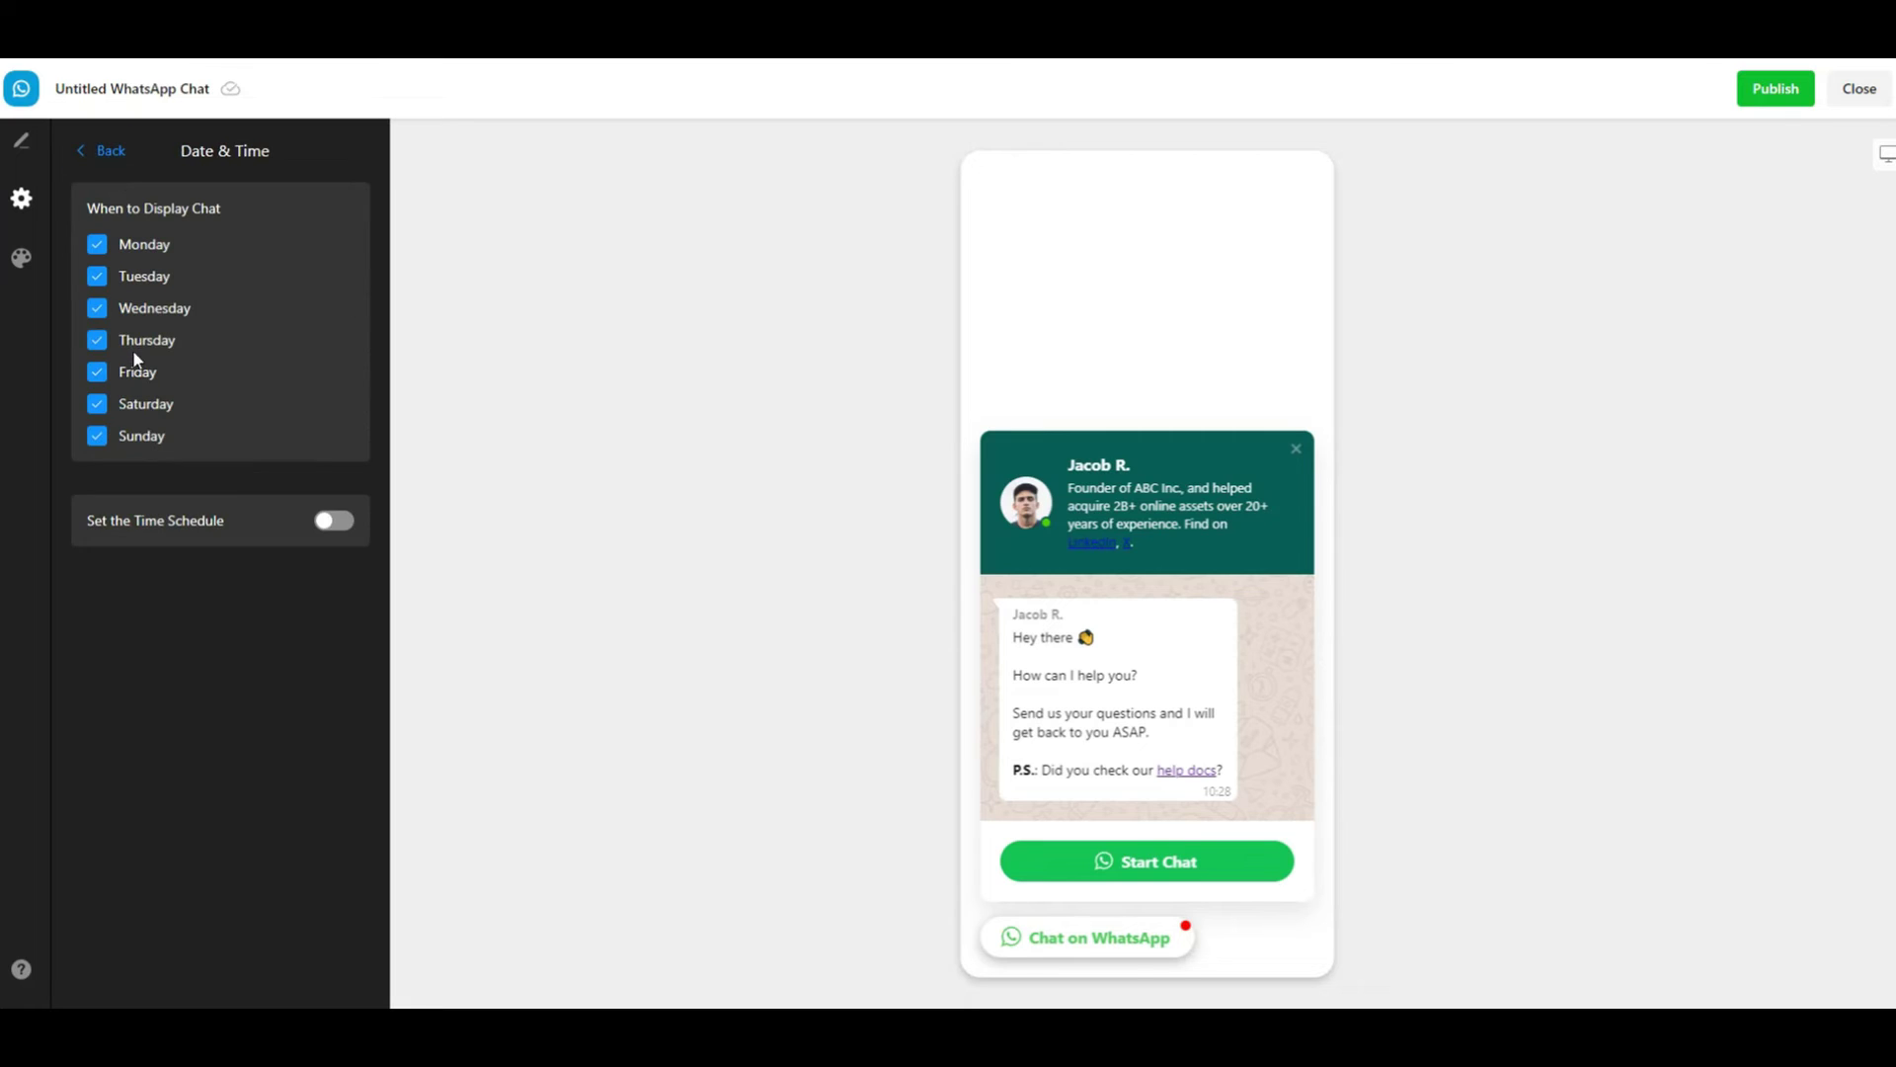
pyautogui.click(153, 436)
pyautogui.click(161, 405)
pyautogui.click(341, 519)
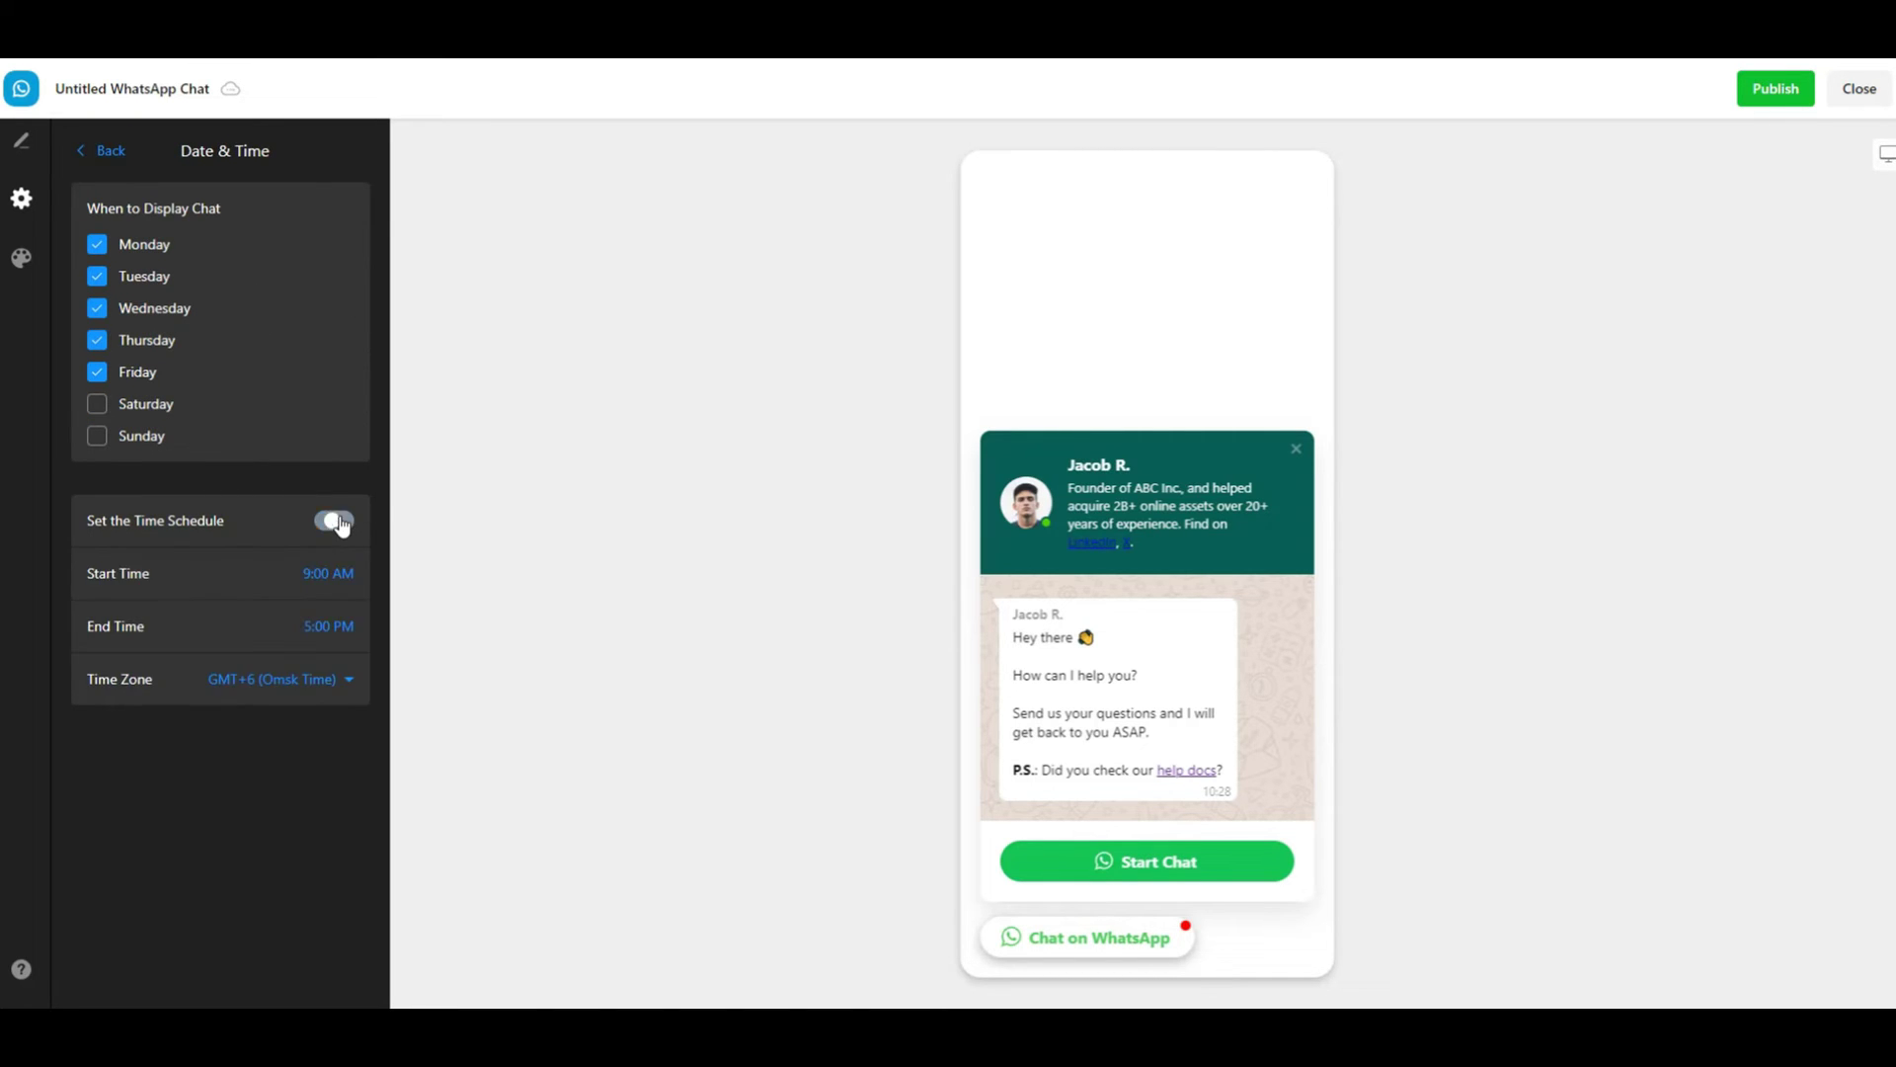
pyautogui.click(332, 576)
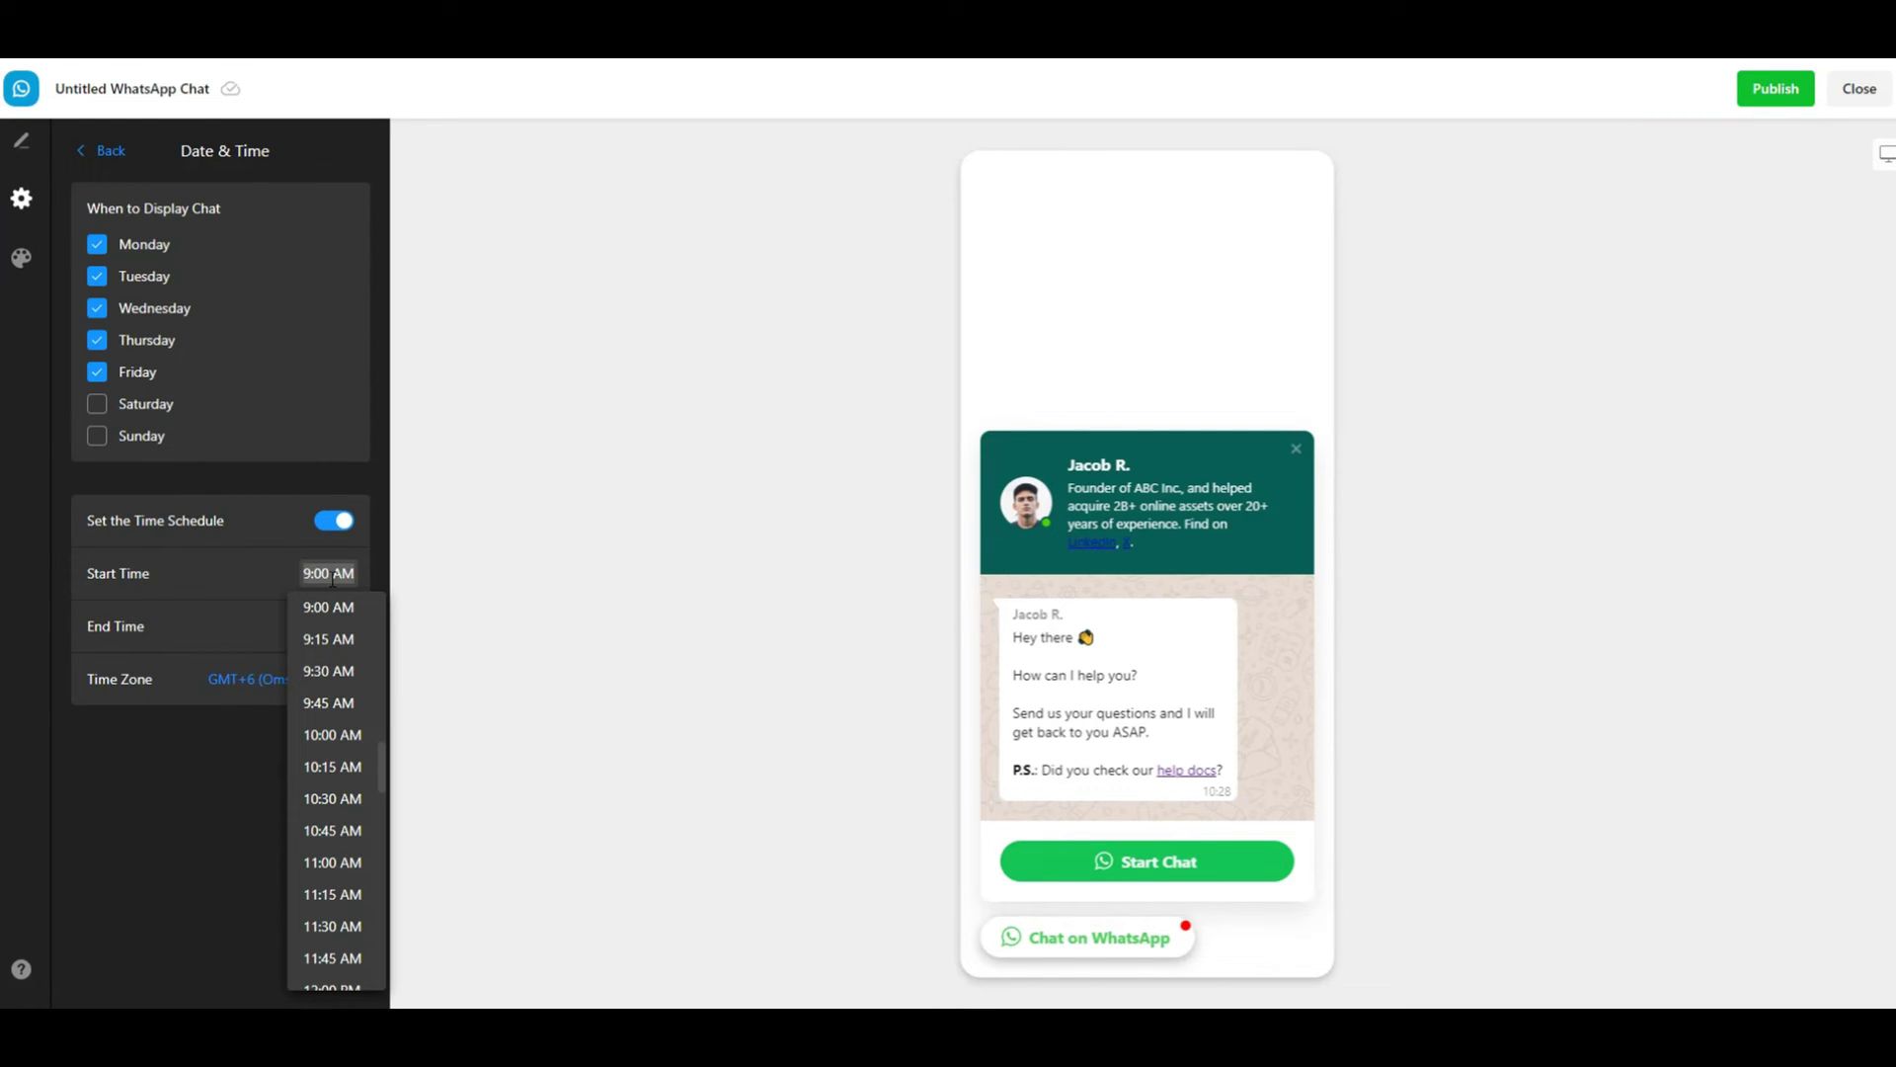
pyautogui.scroll(2, 349, 671)
pyautogui.click(346, 671)
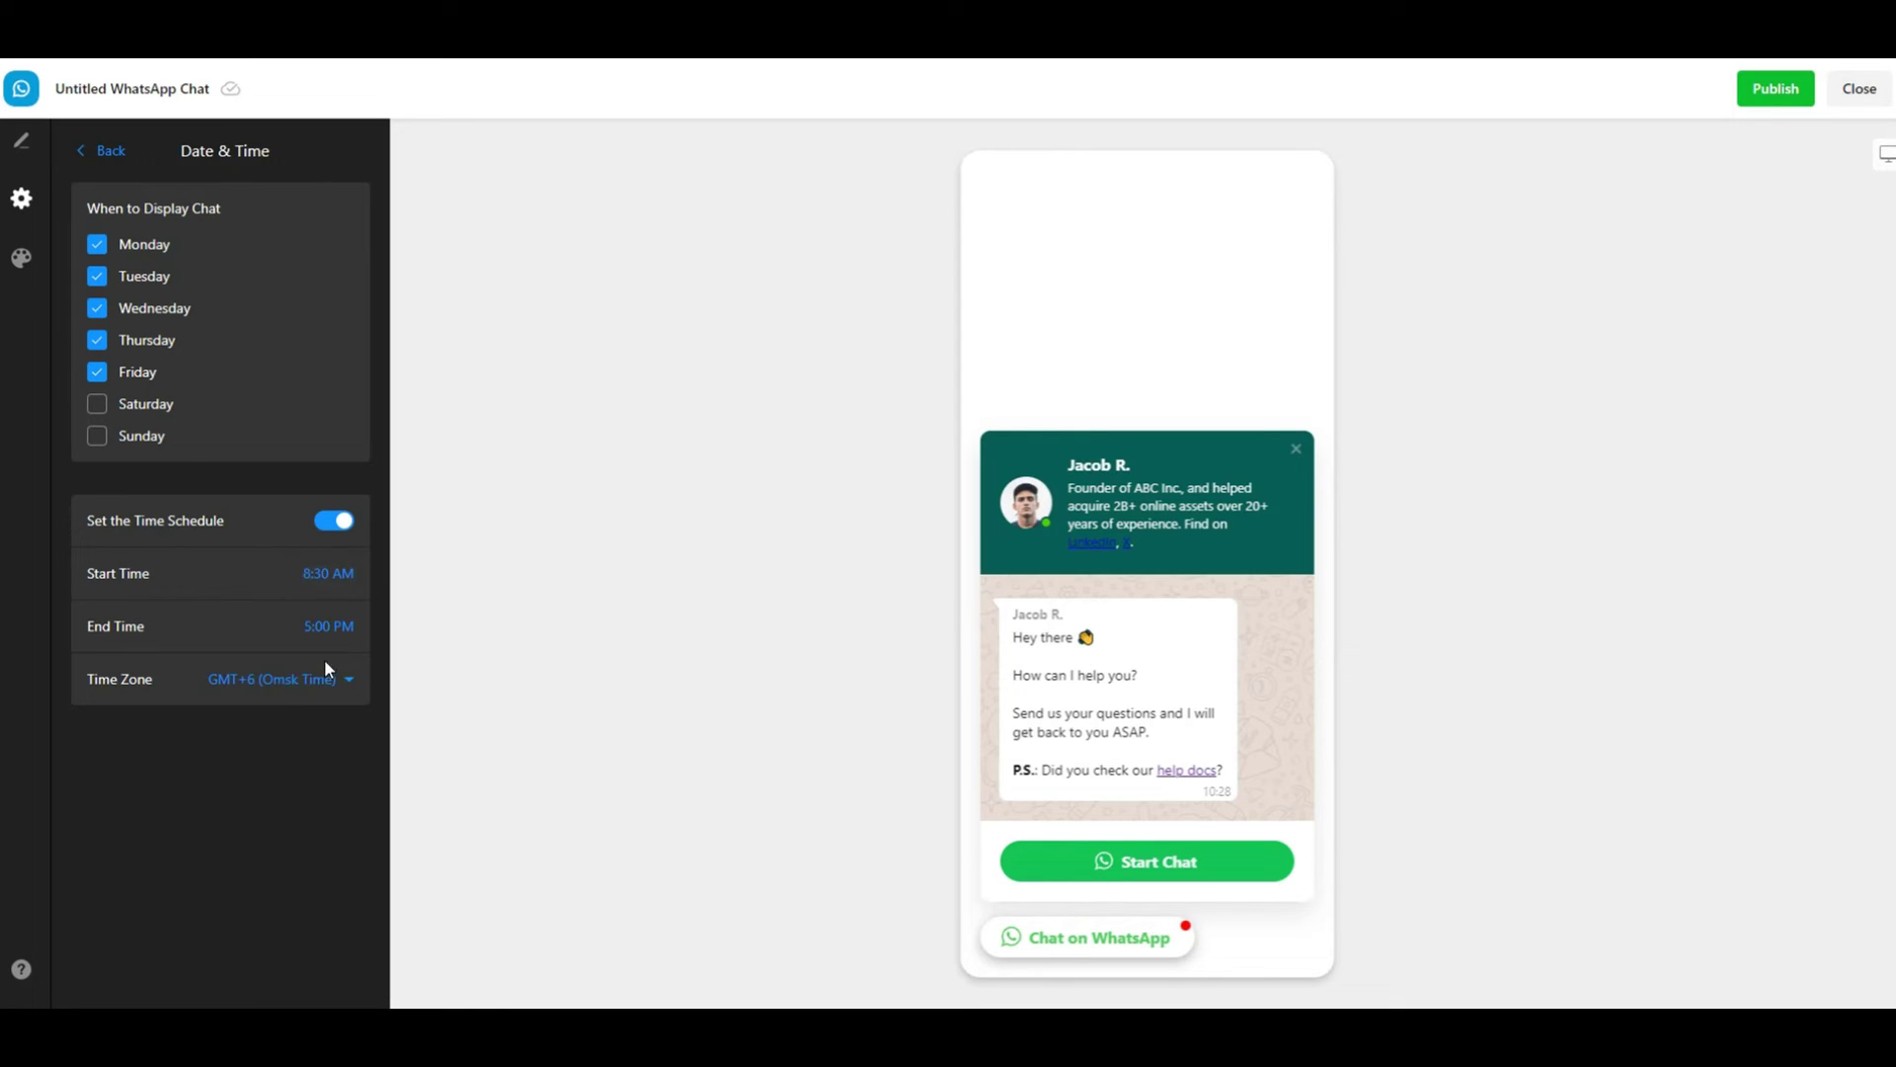
# Step: Set the time zone to GMT-8 Pacific Standard Time and check the preview
pyautogui.click(274, 691)
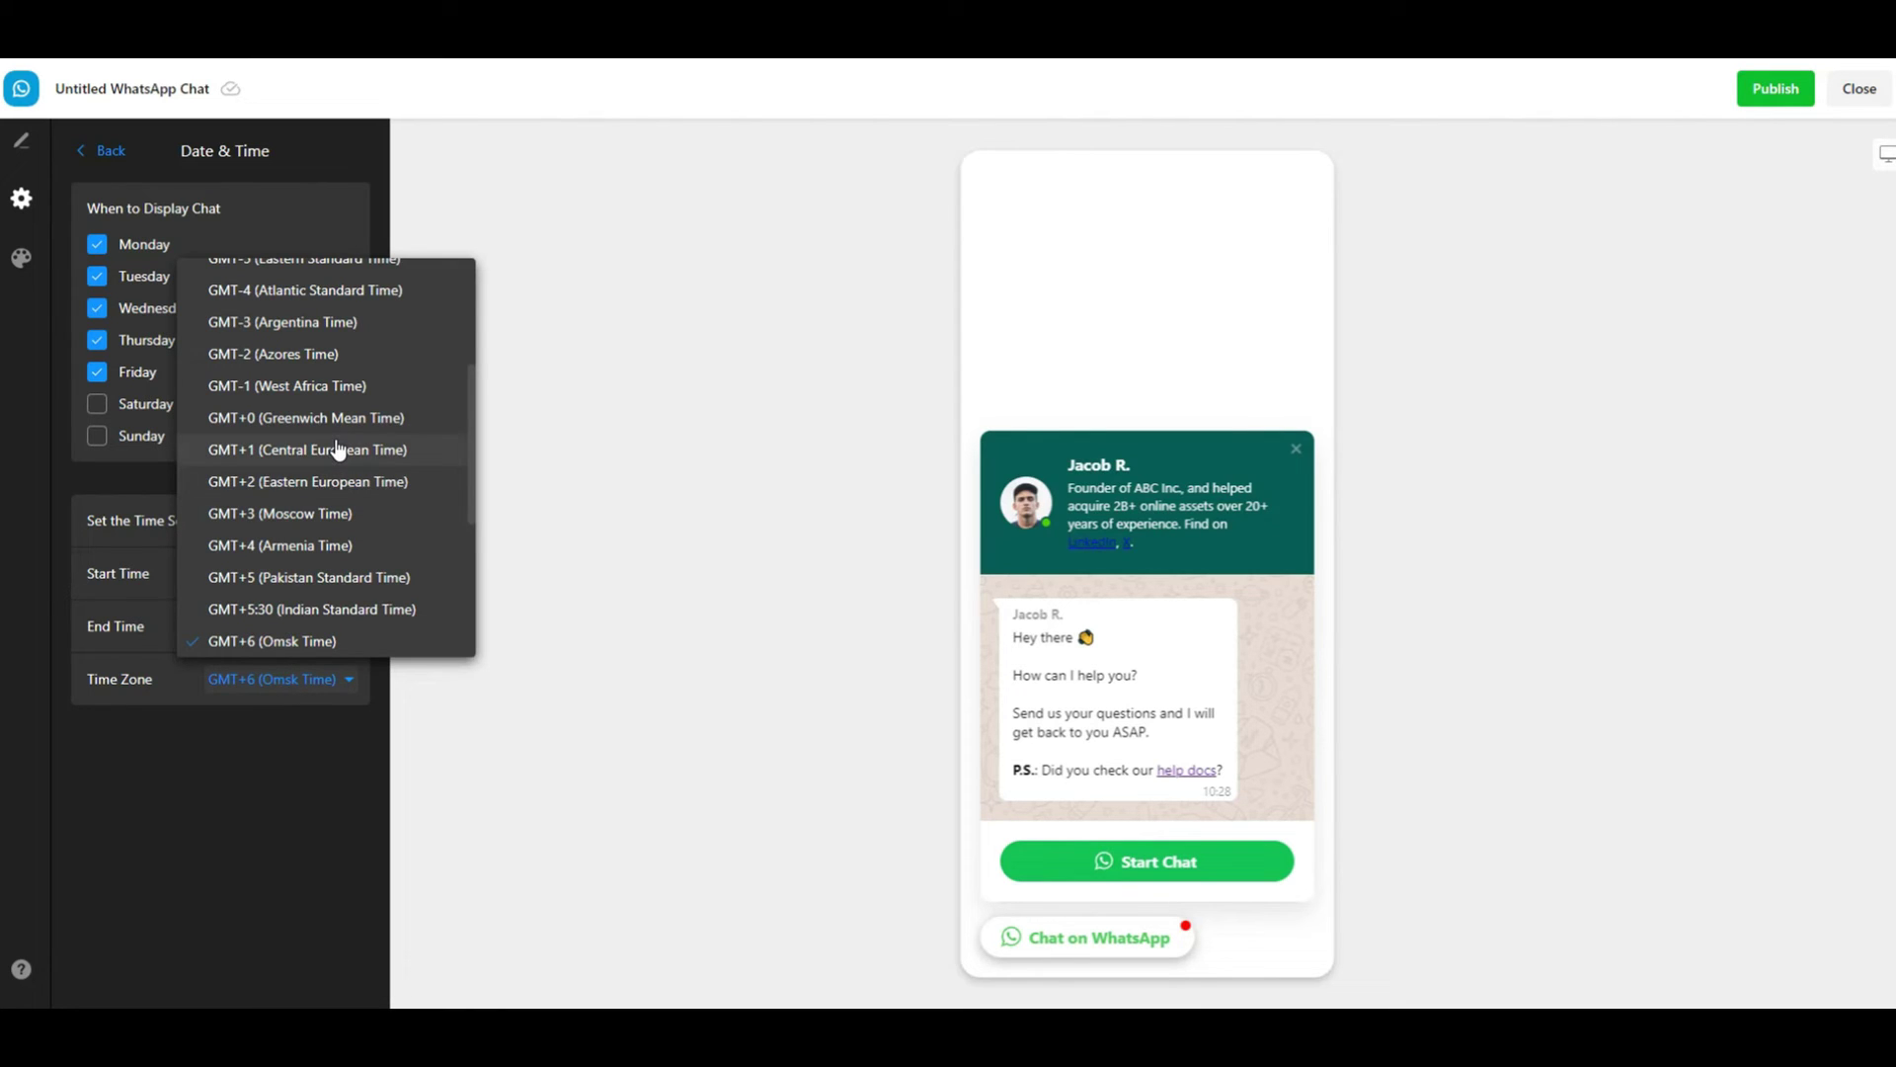
pyautogui.scroll(3, 359, 556)
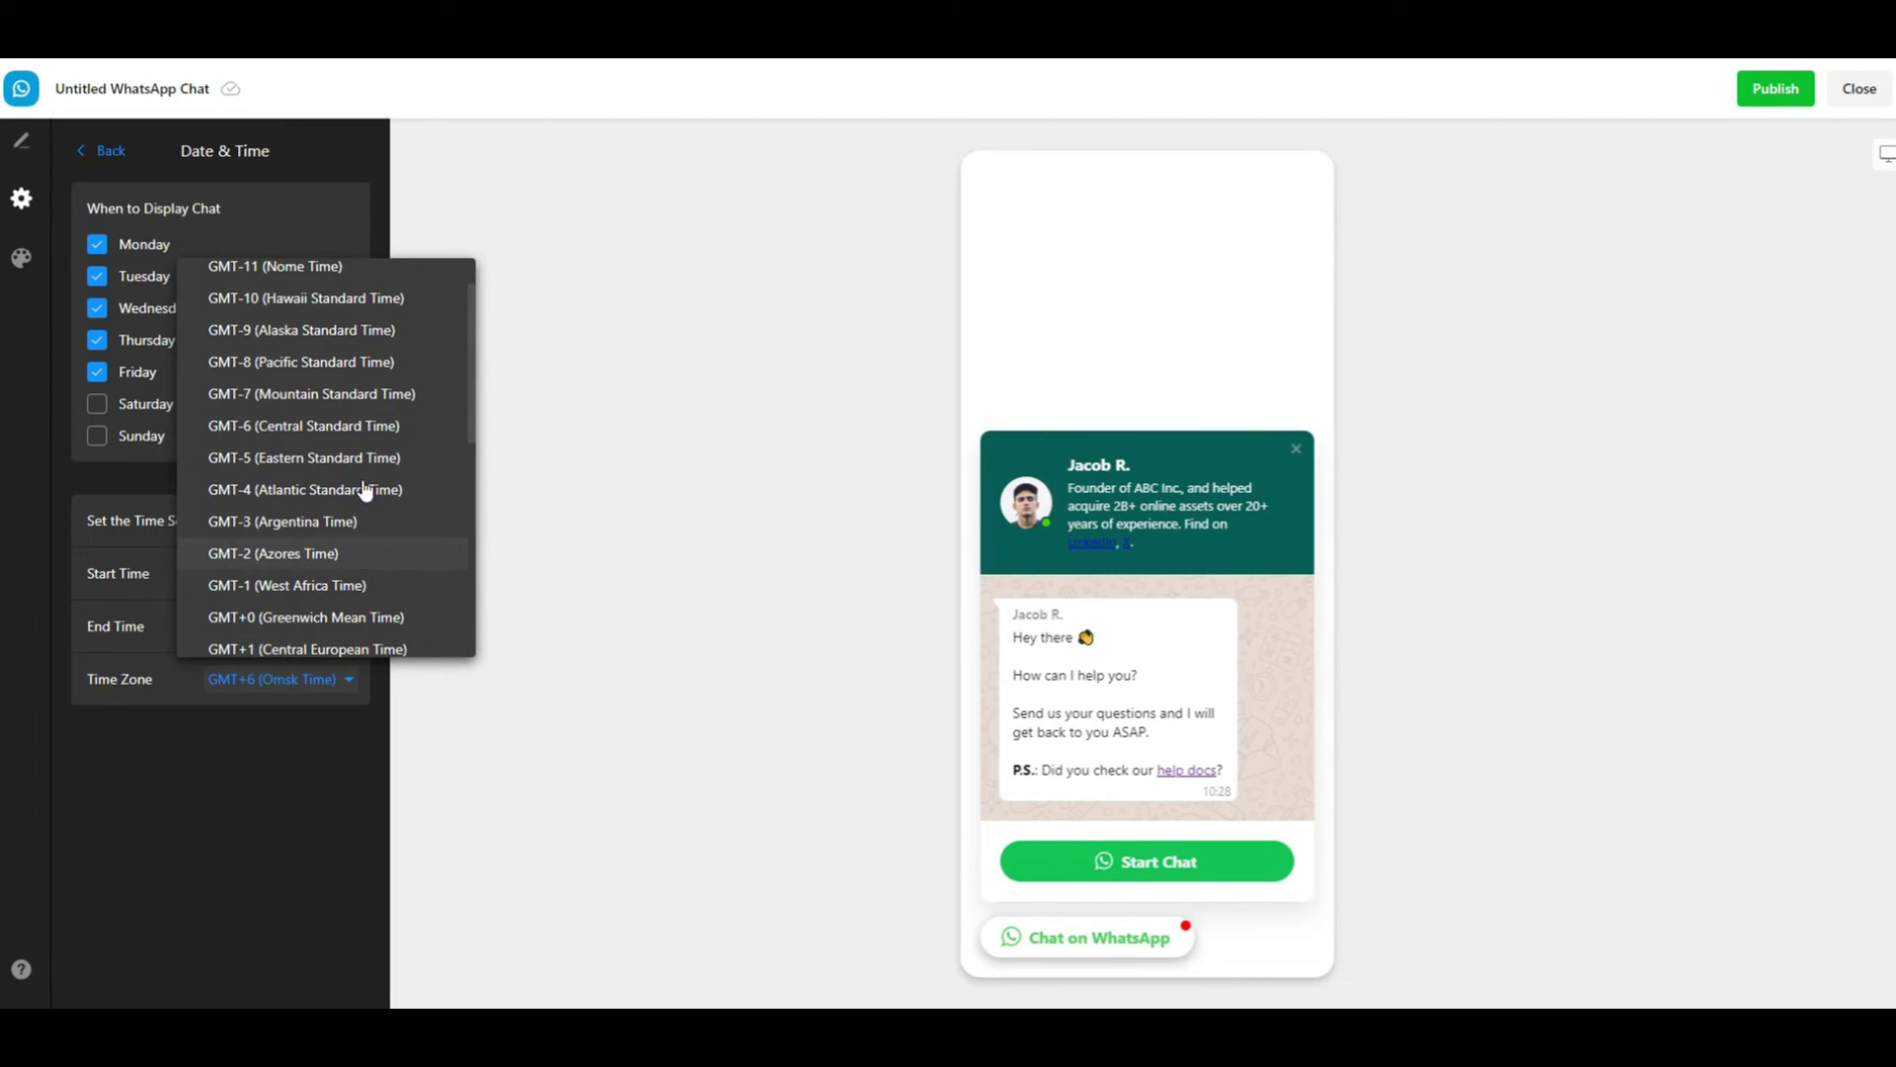
pyautogui.click(339, 364)
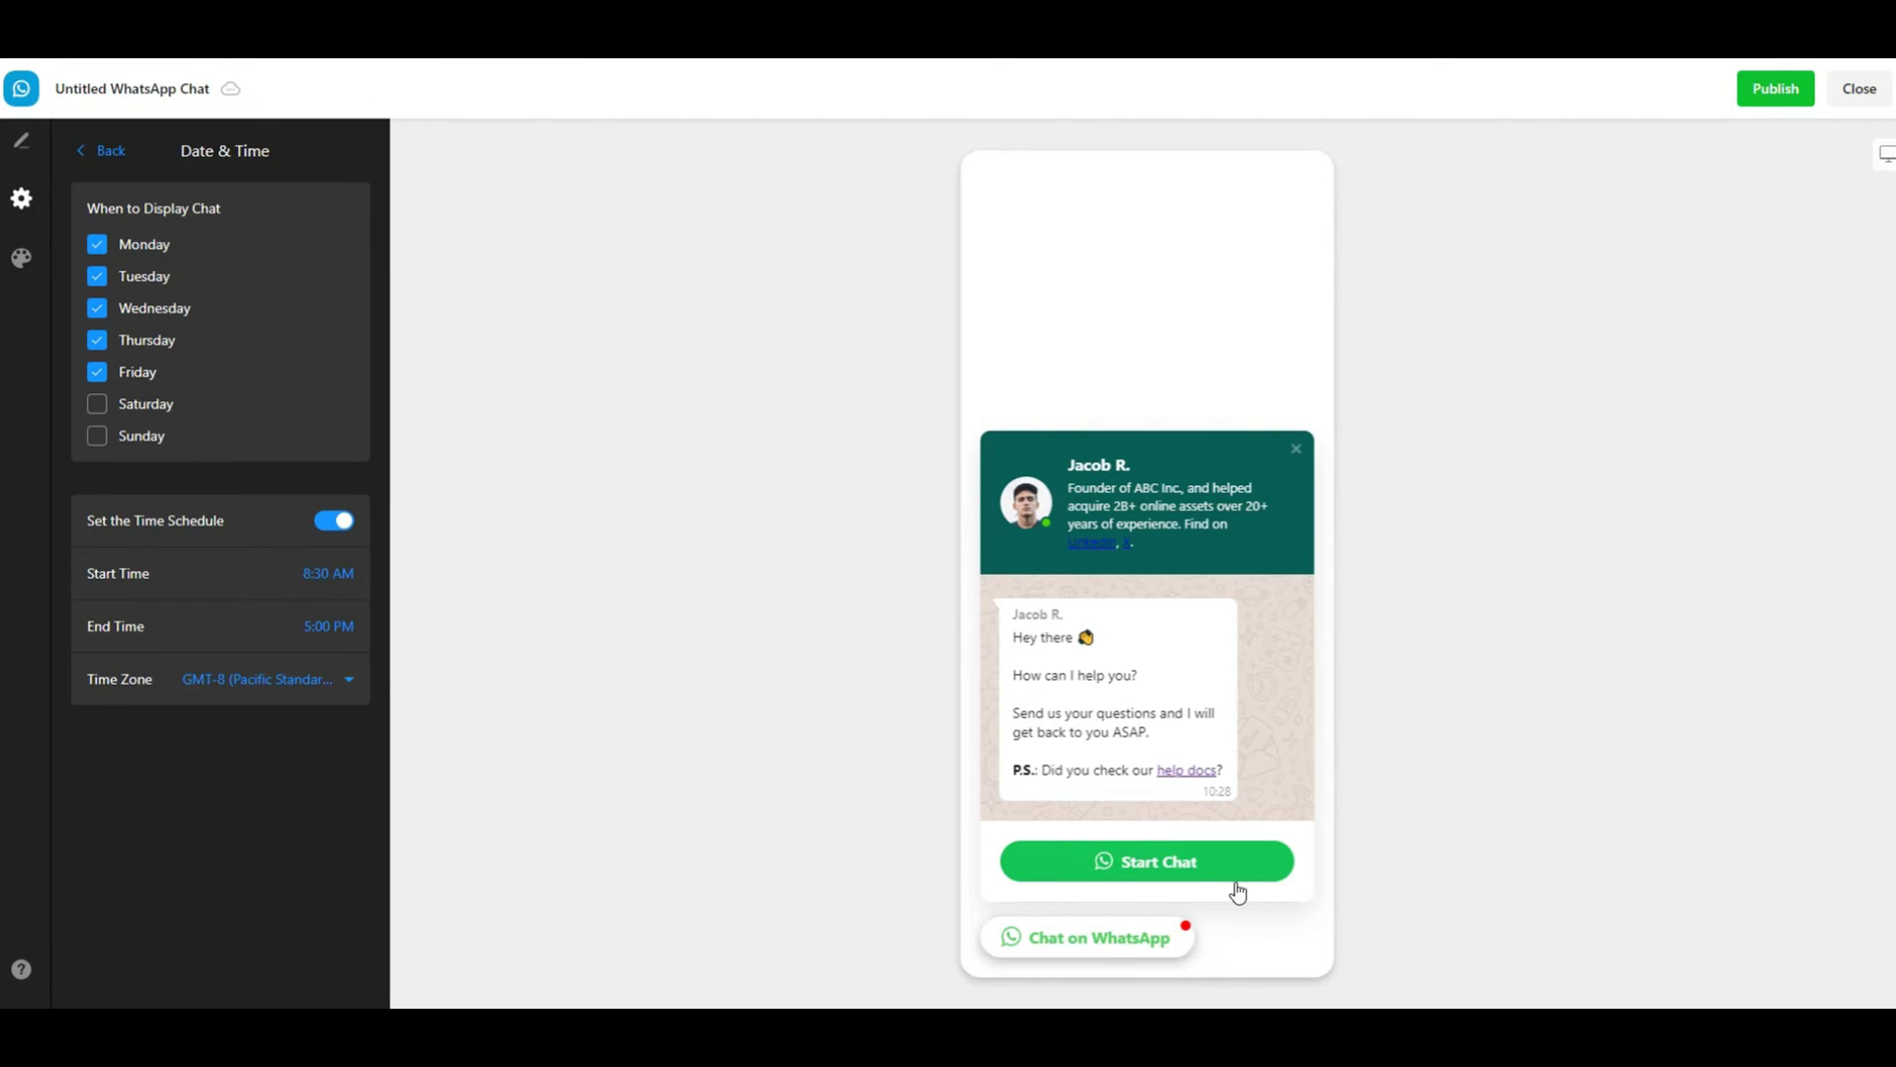
pyautogui.click(1111, 937)
pyautogui.click(1110, 942)
pyautogui.click(110, 163)
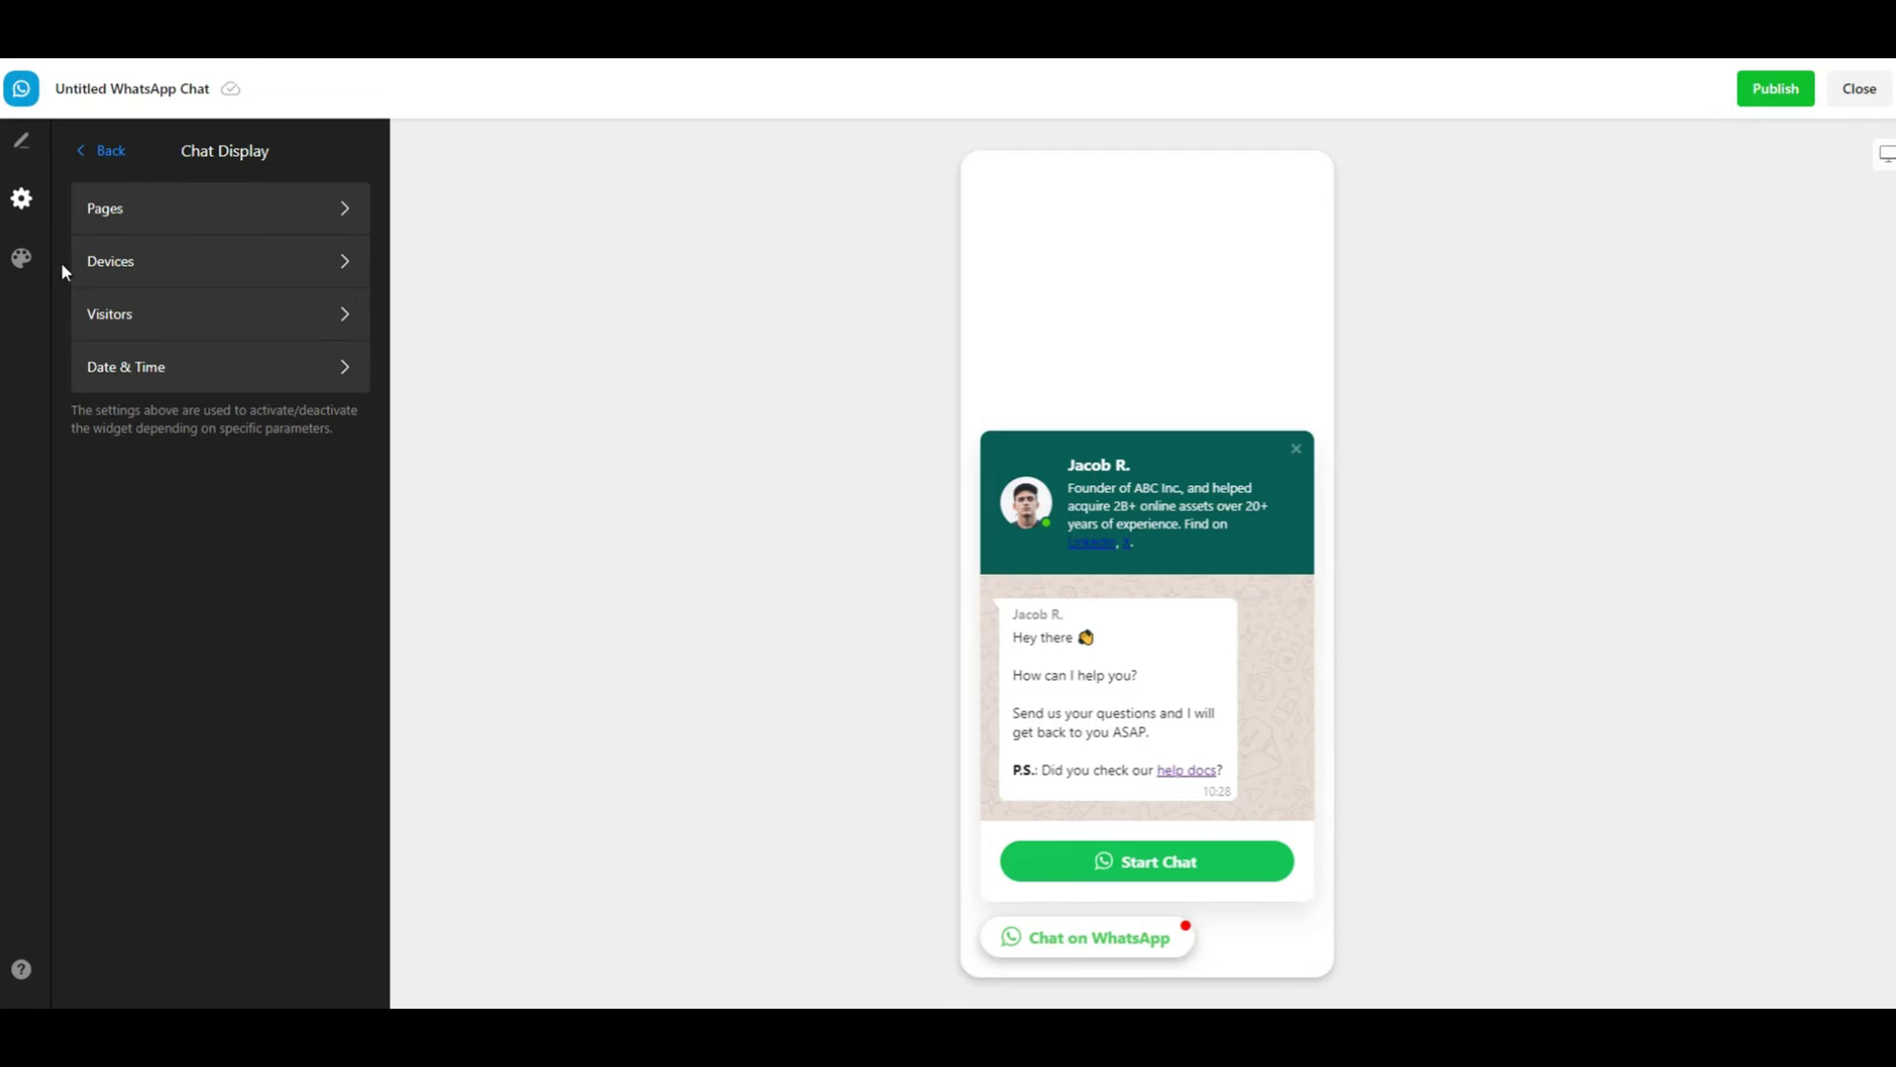
# Step: In Appearance, try the Arial and Georgia fonts before choosing Roboto
pyautogui.click(22, 261)
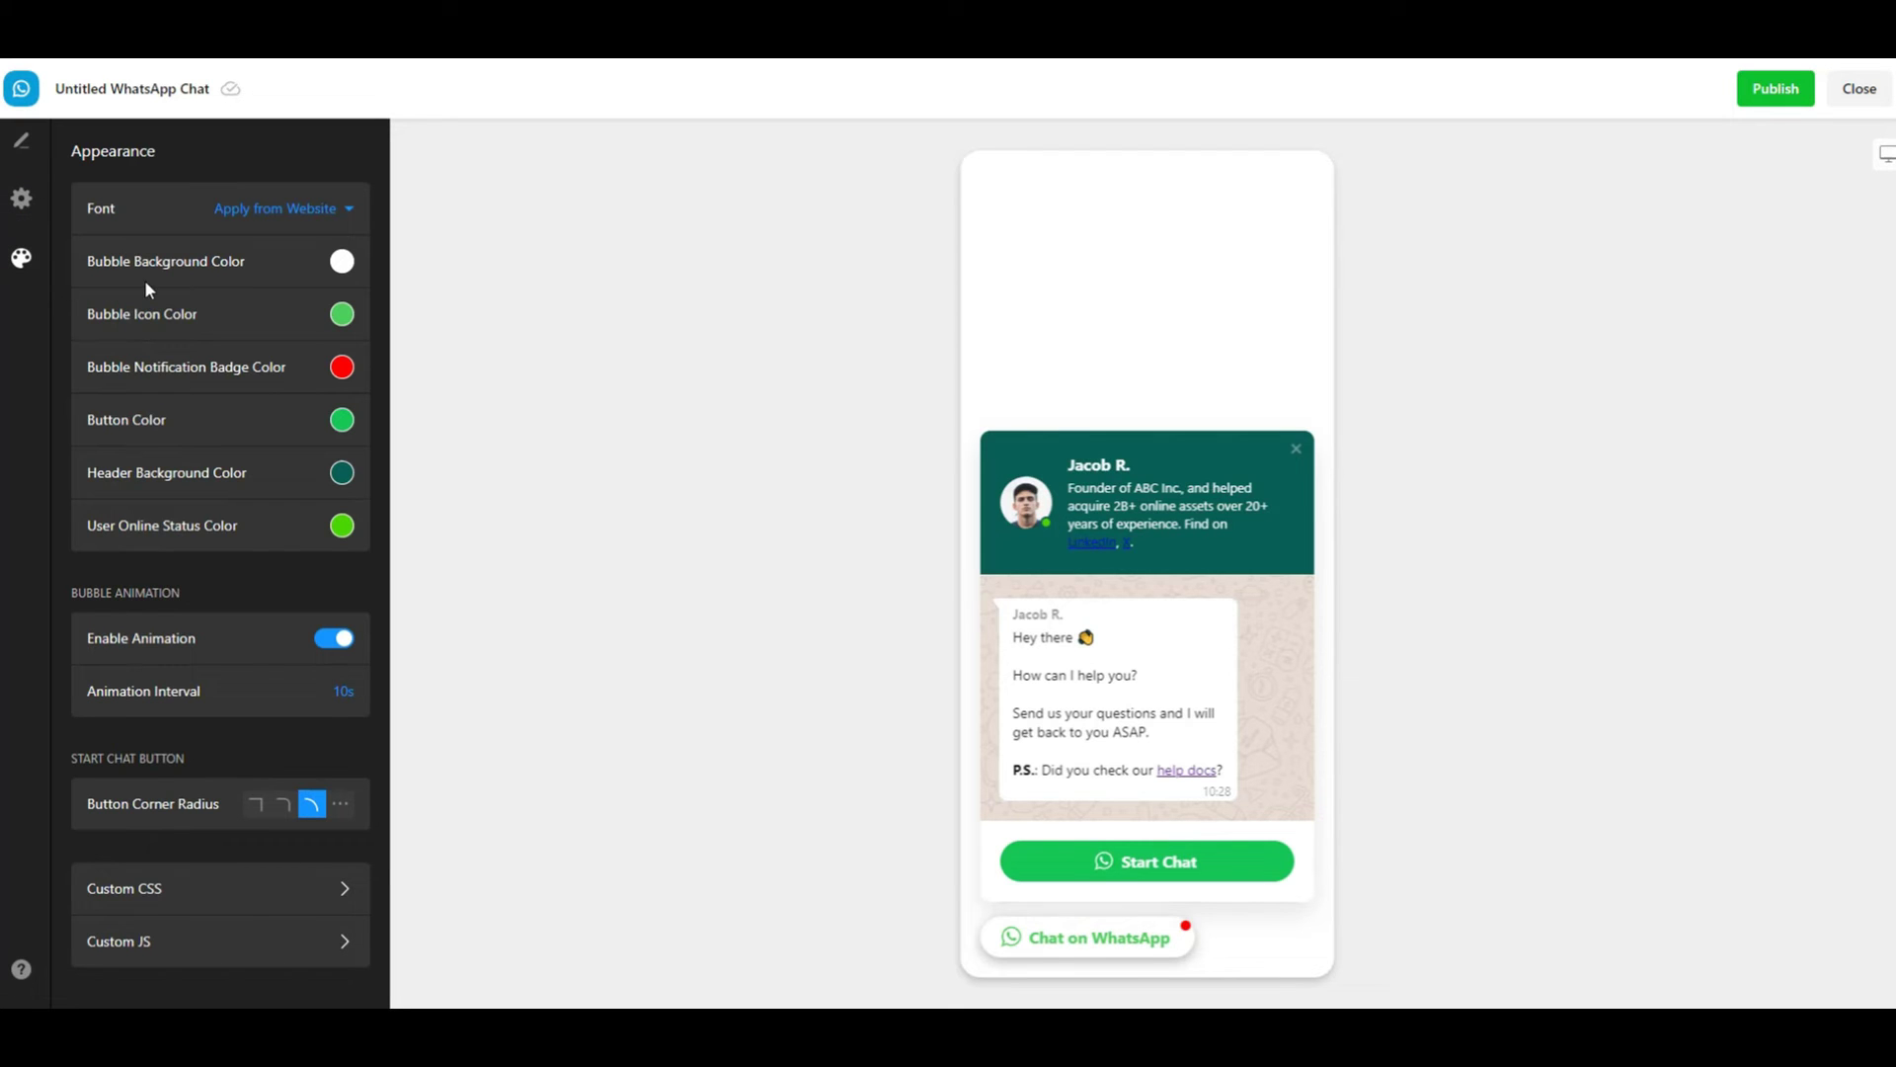
pyautogui.click(256, 227)
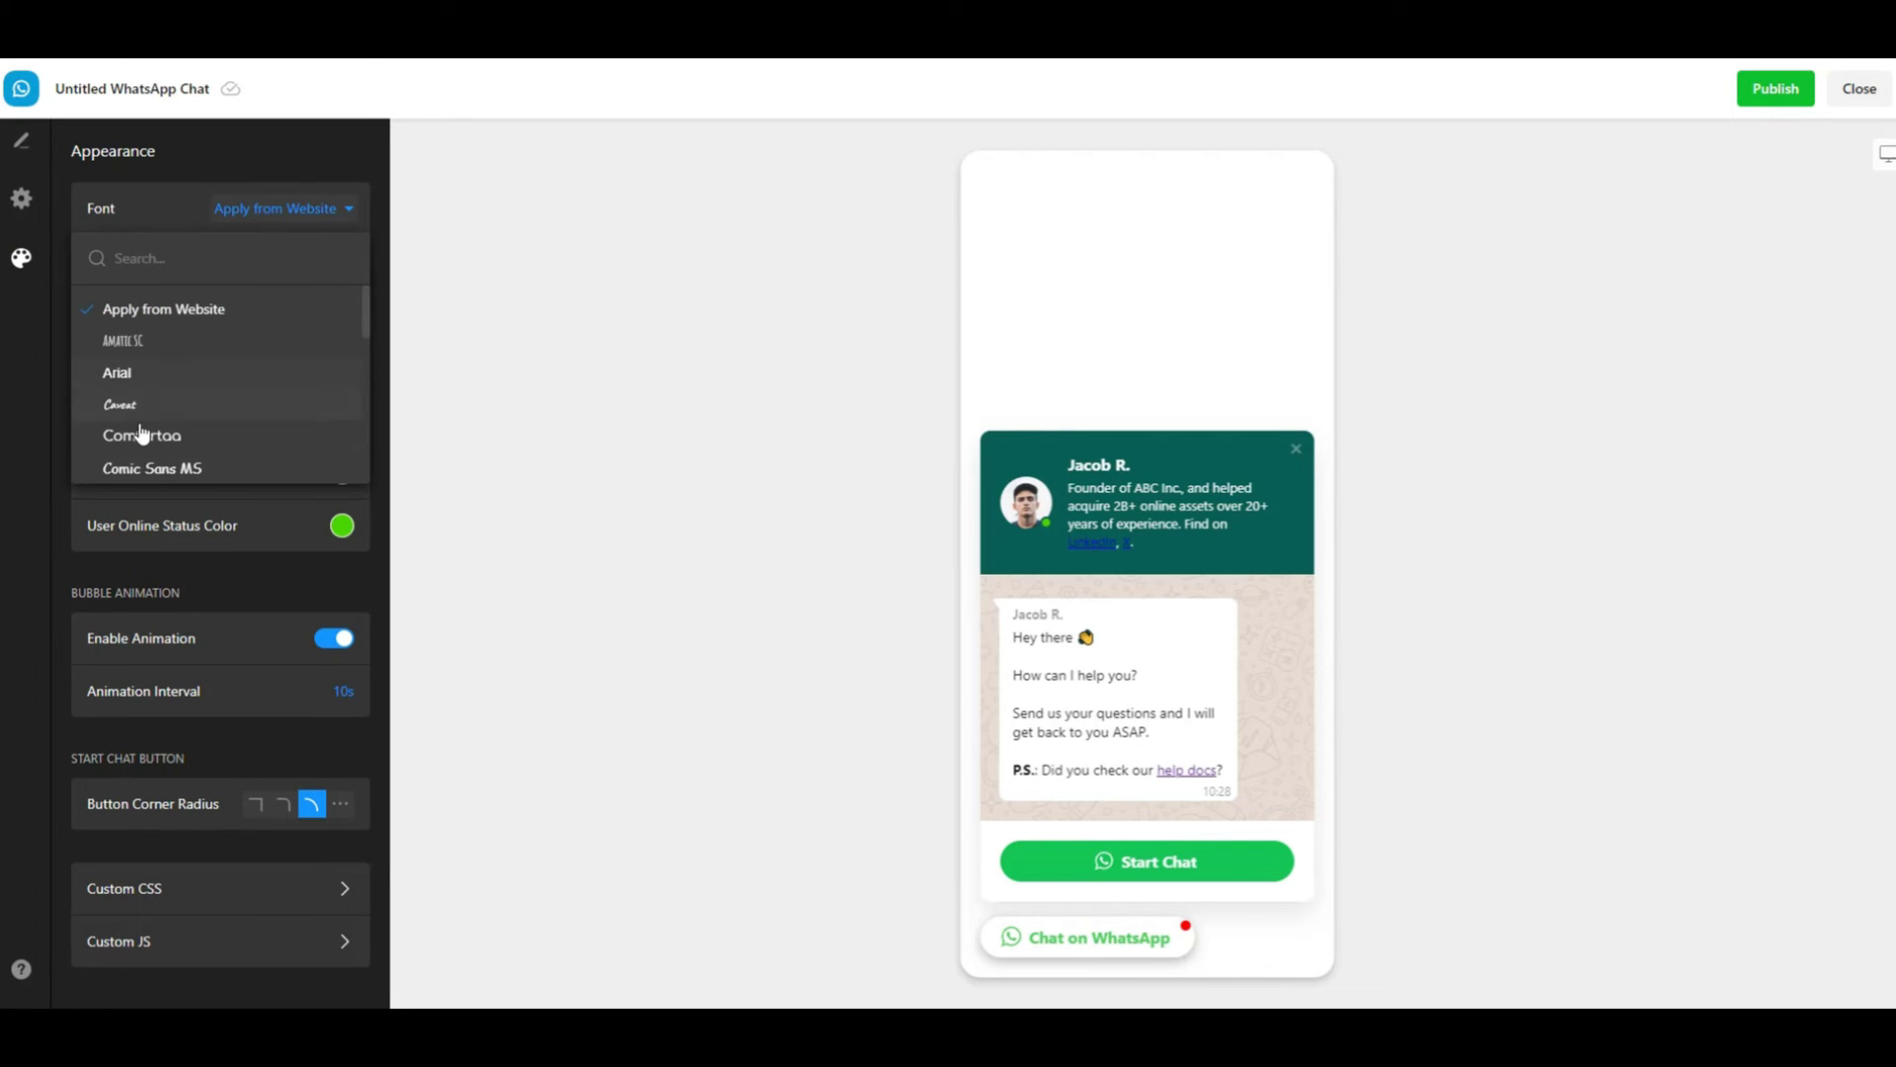
pyautogui.click(141, 383)
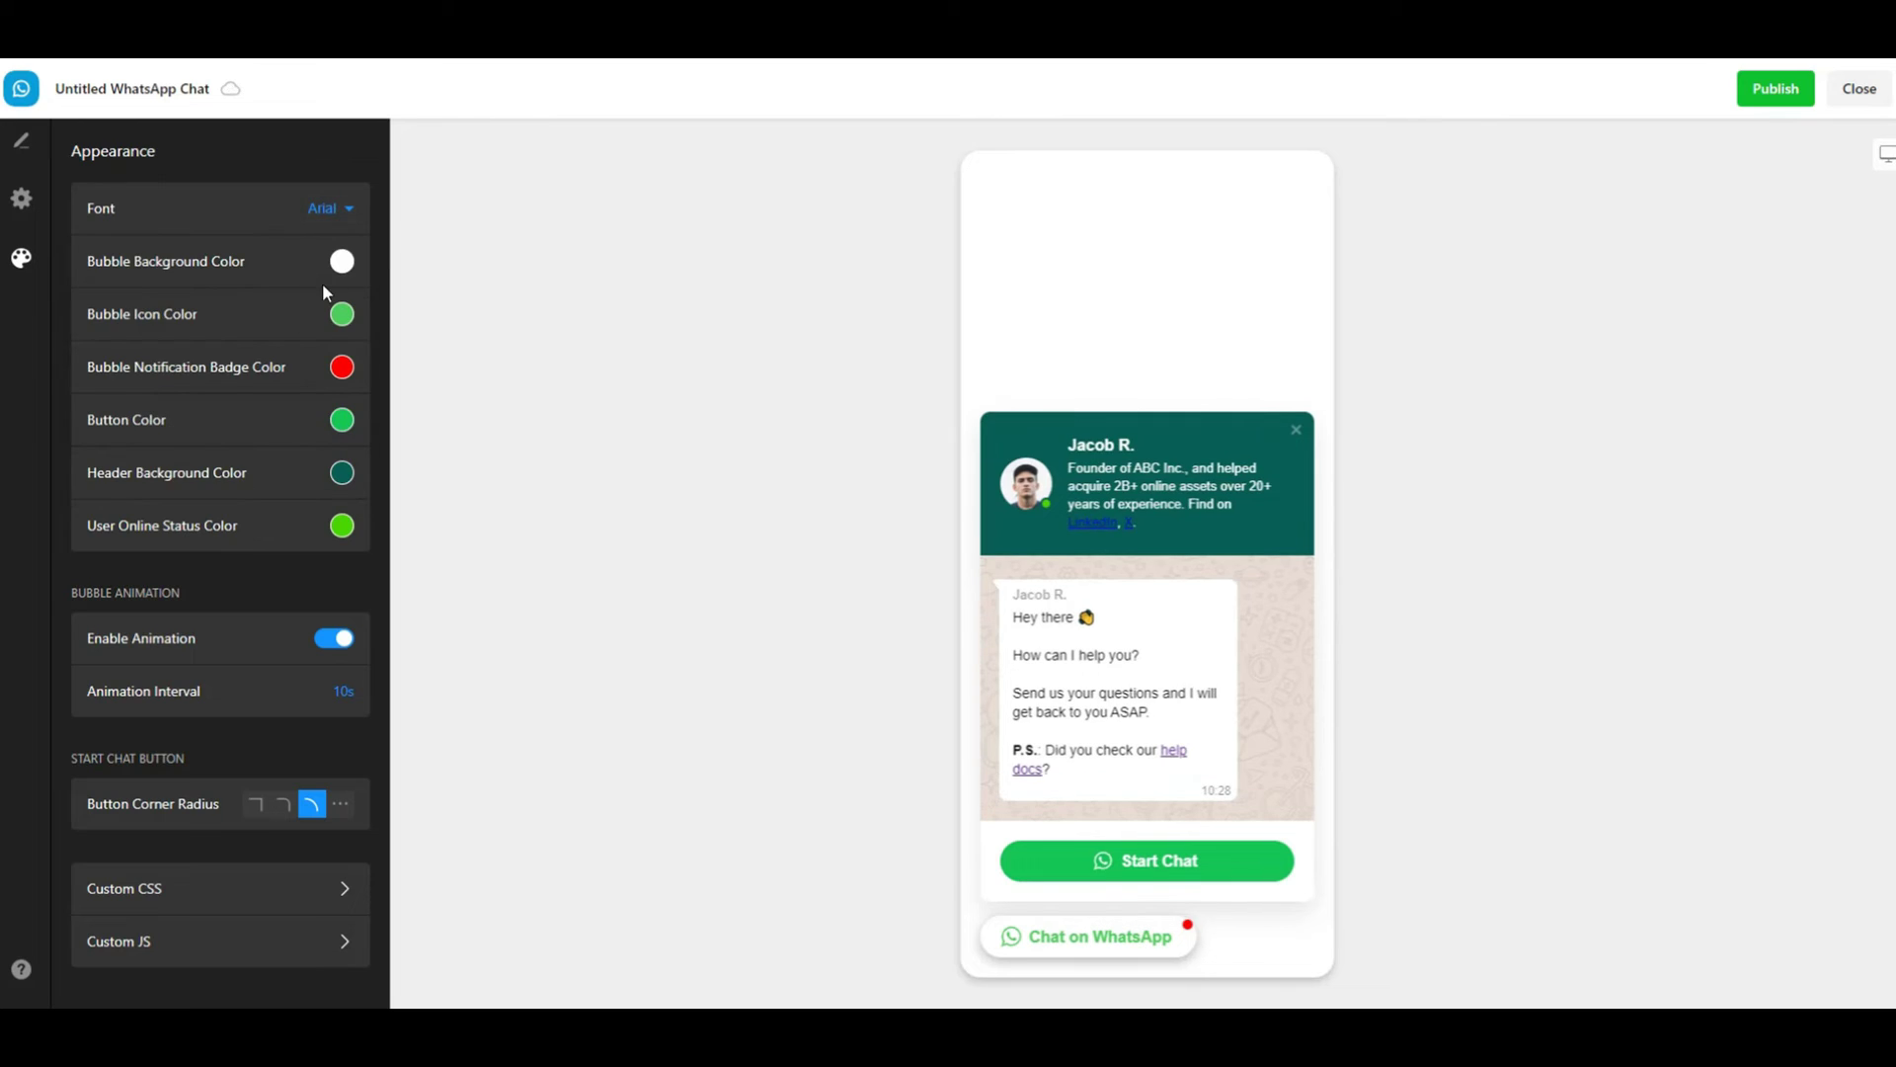
pyautogui.click(324, 211)
pyautogui.scroll(-3, 247, 329)
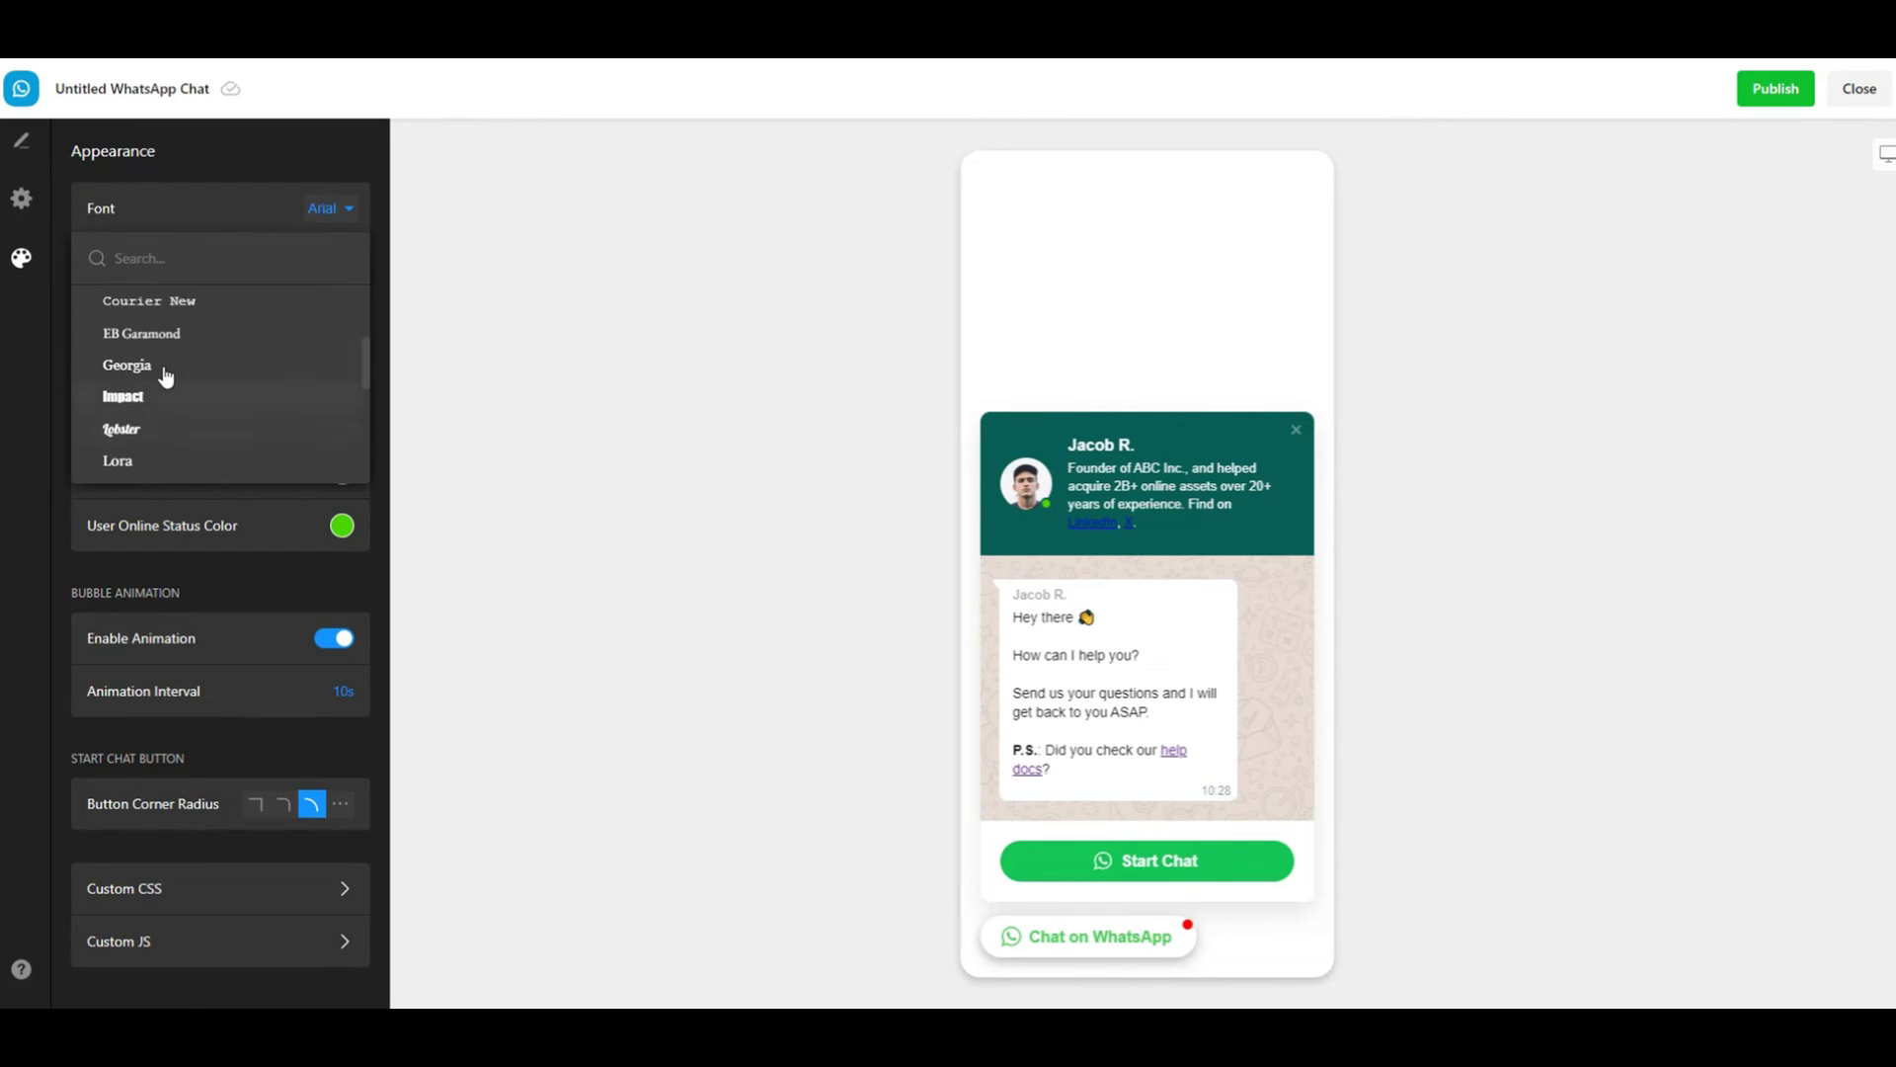
pyautogui.click(164, 372)
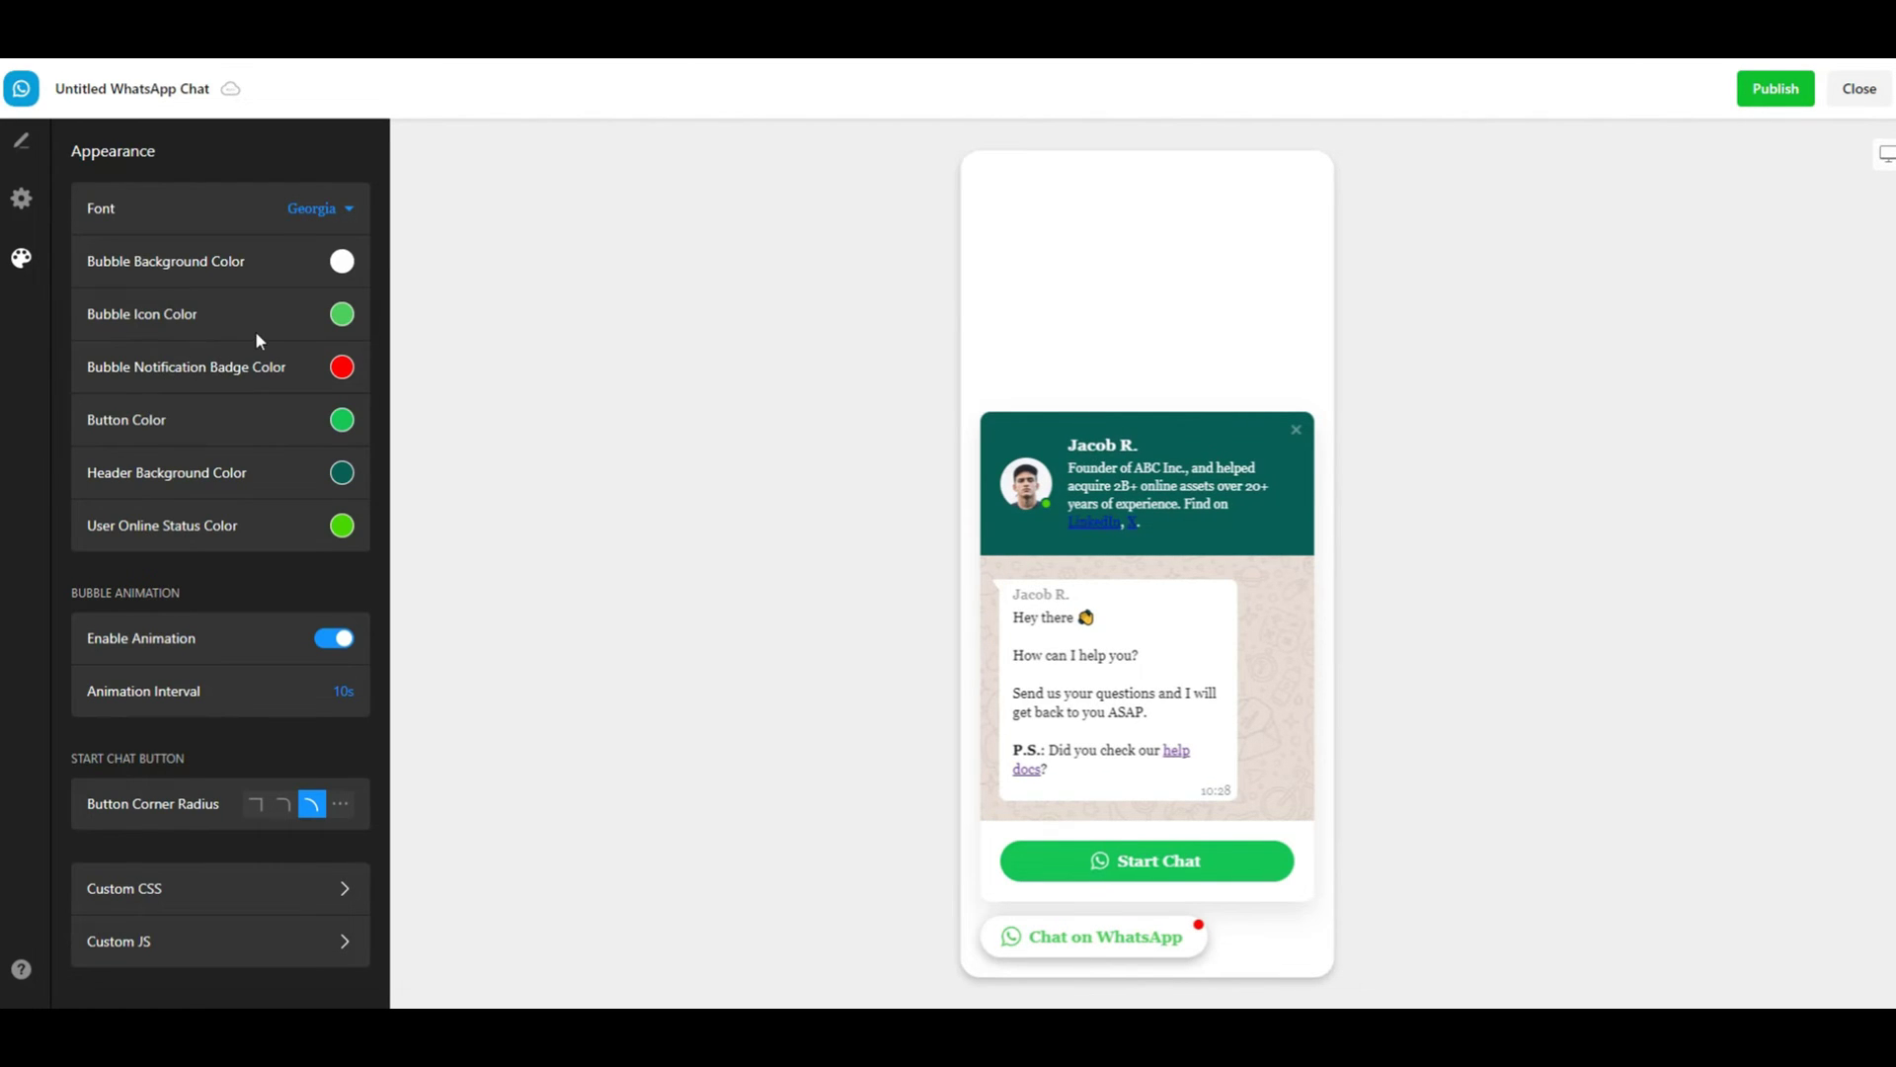
pyautogui.click(324, 209)
pyautogui.scroll(-4, 237, 450)
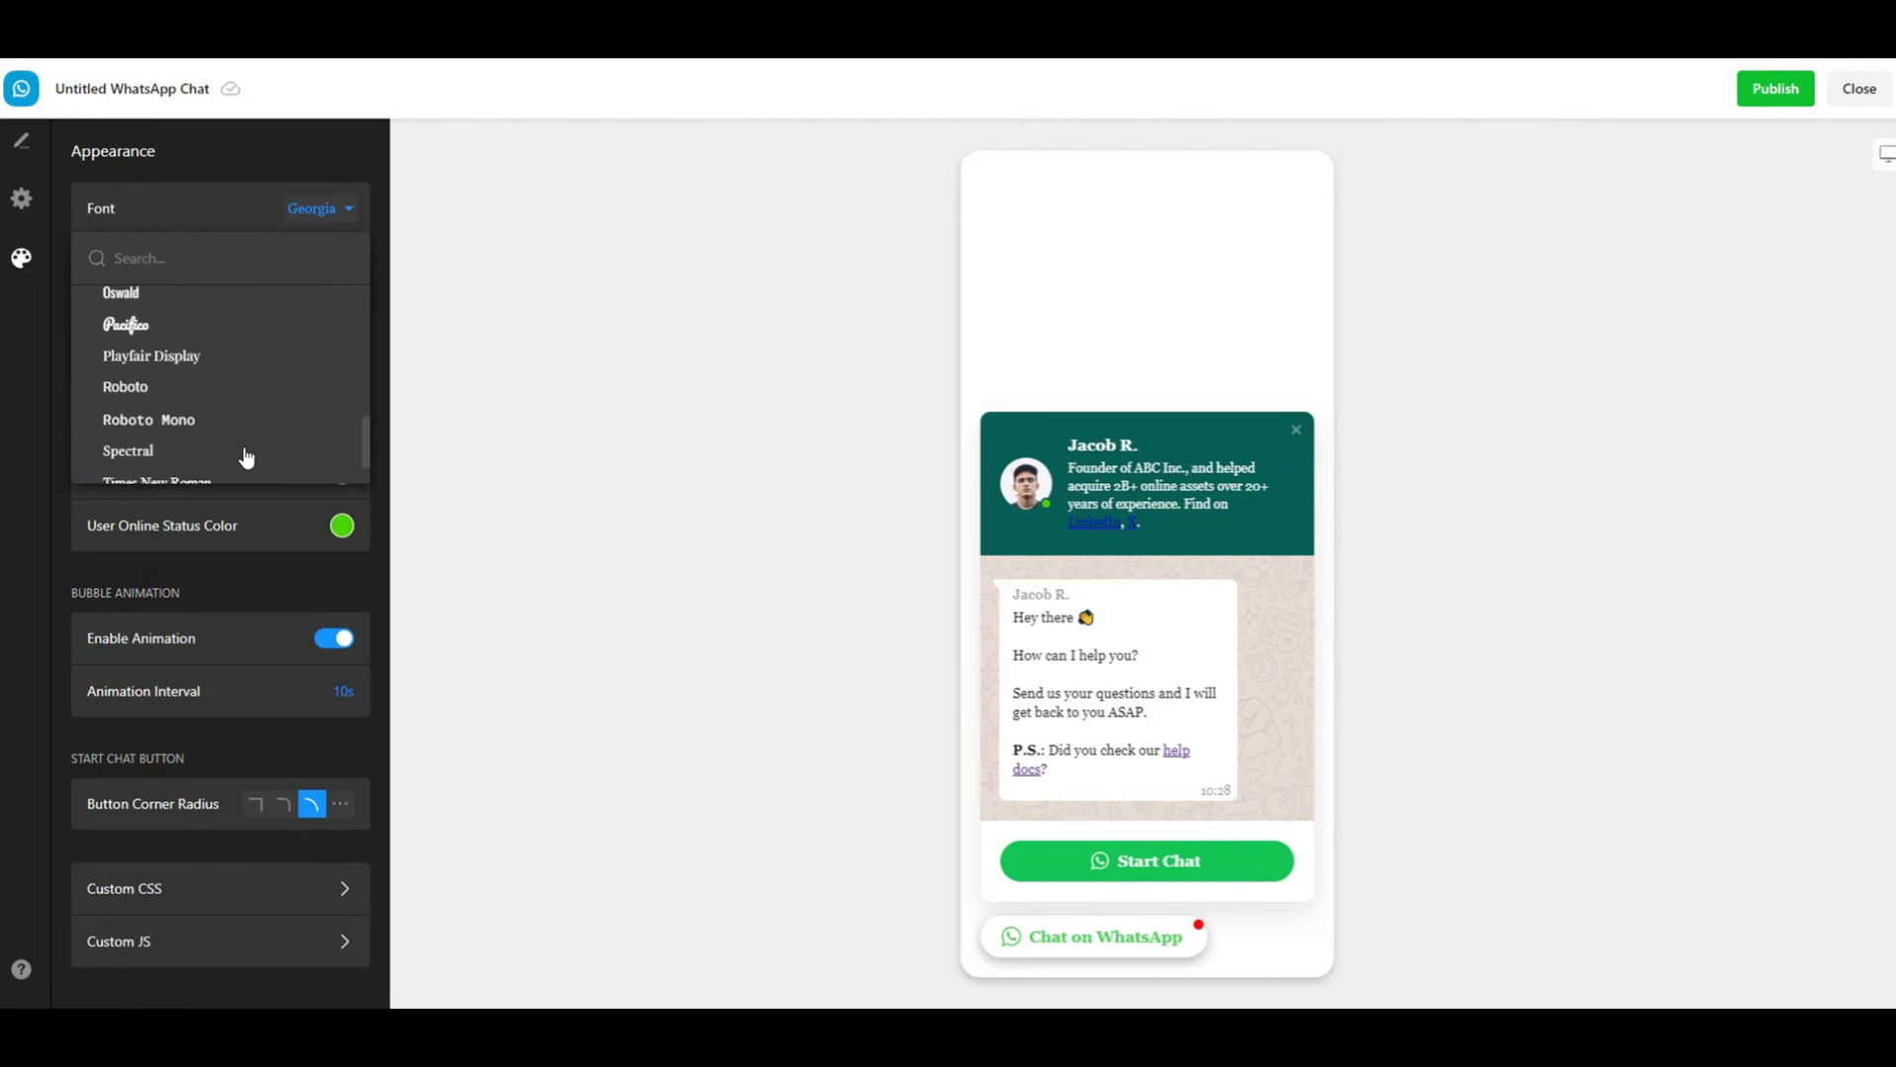
pyautogui.click(178, 393)
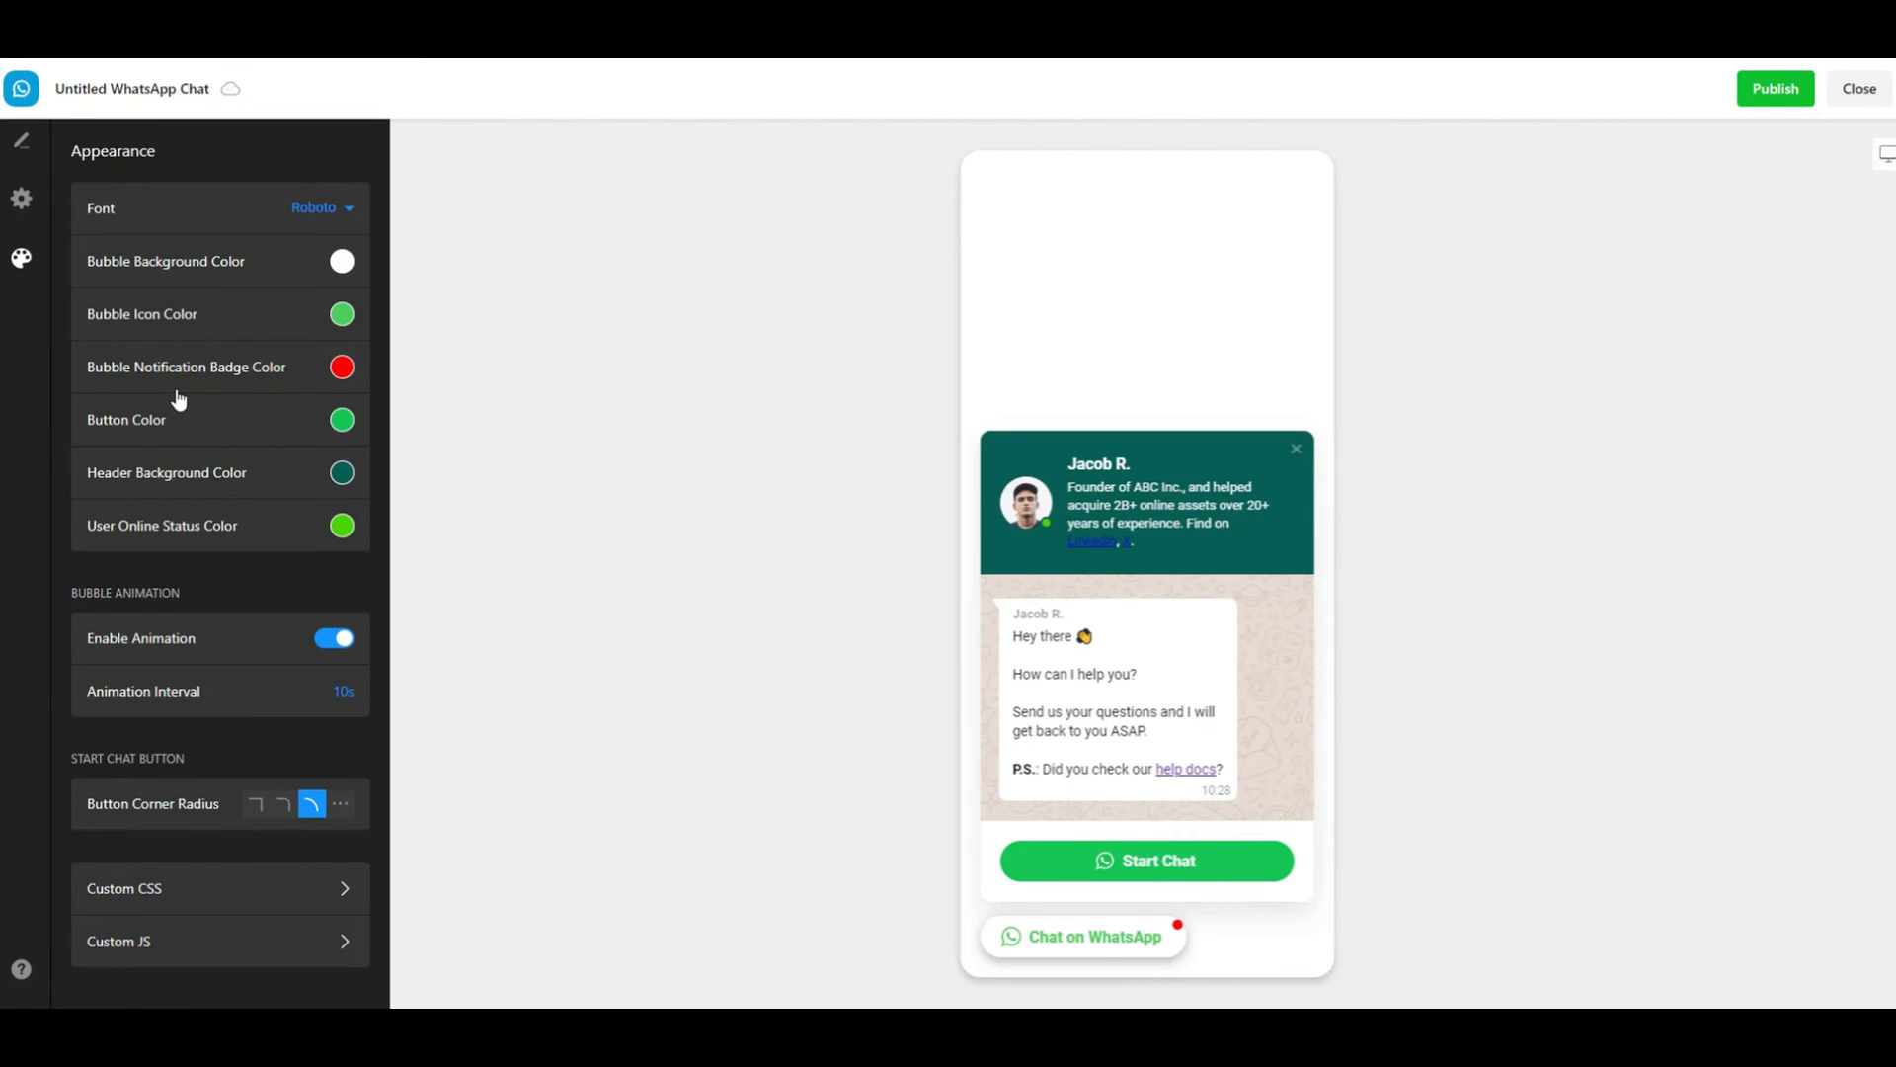
# Step: Try Roboto Mono in the preview, then switch the font back to Roboto
pyautogui.click(308, 221)
pyautogui.scroll(-3, 257, 415)
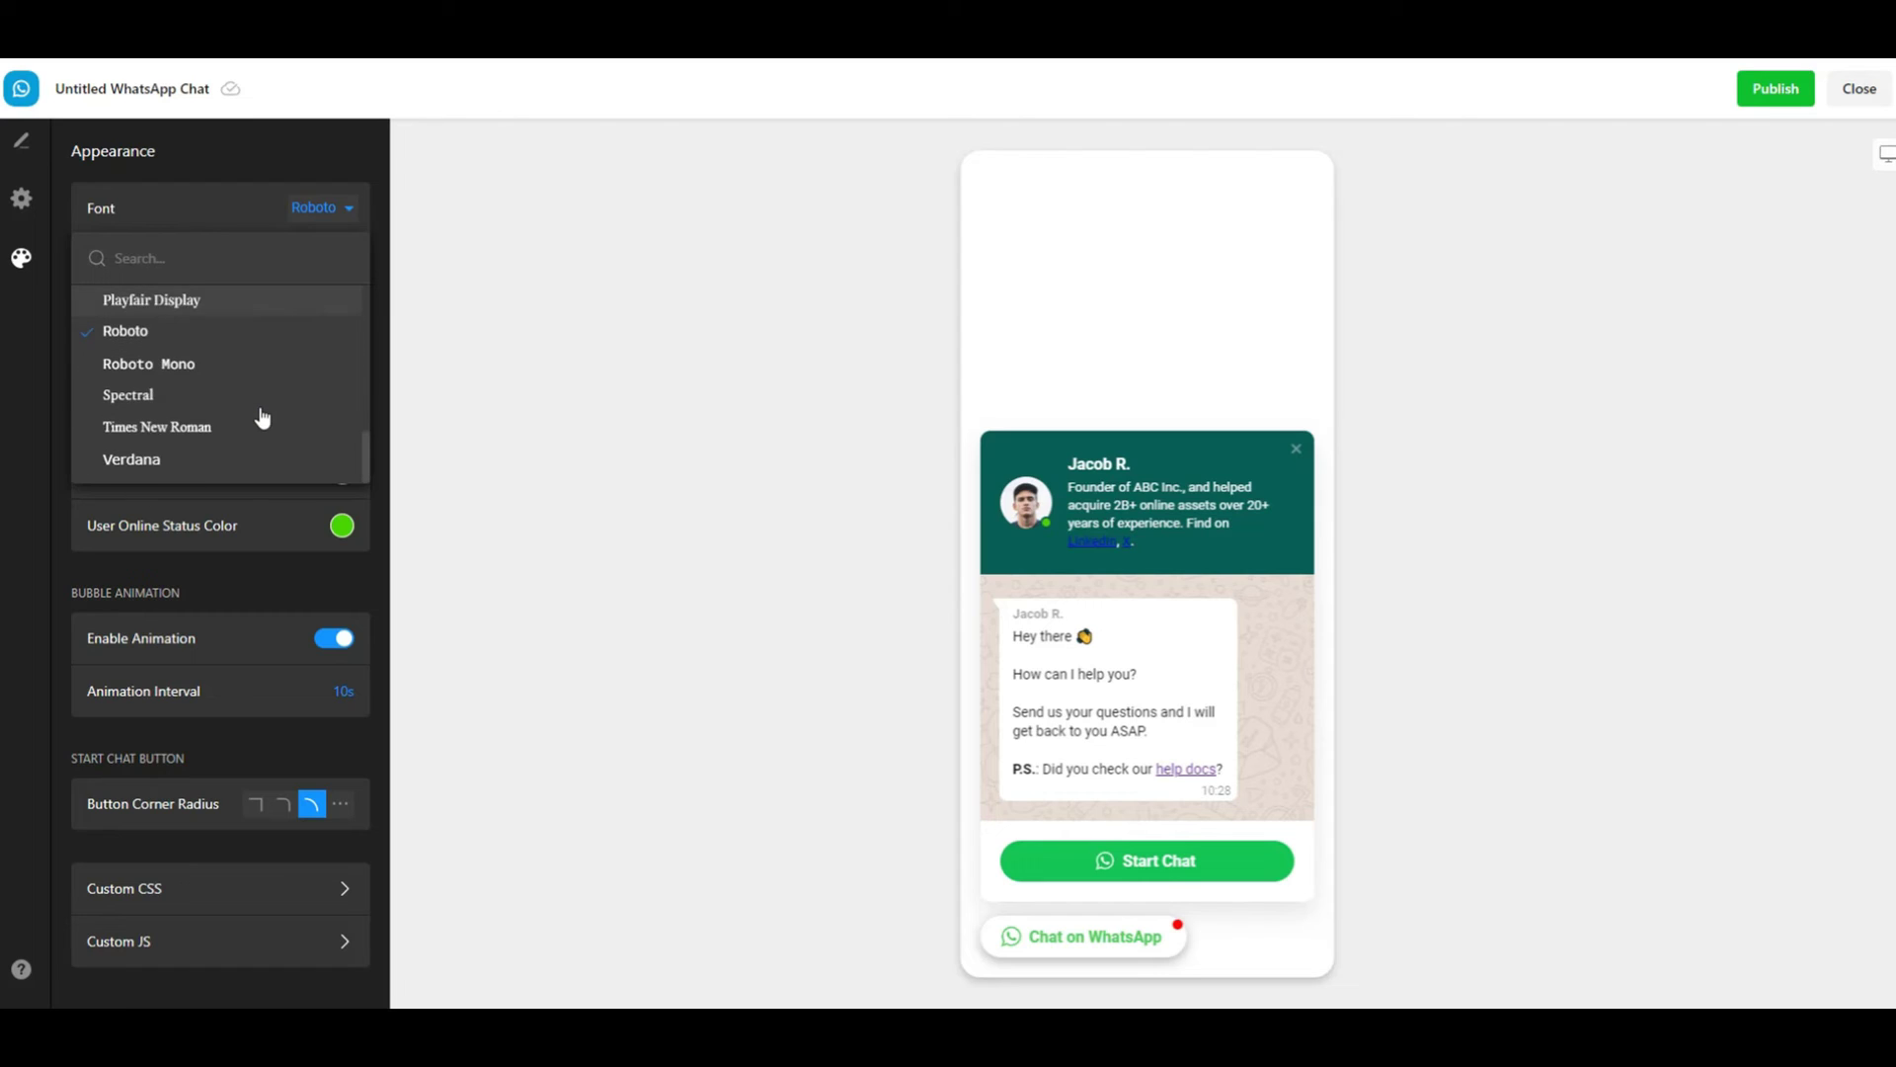
pyautogui.click(184, 368)
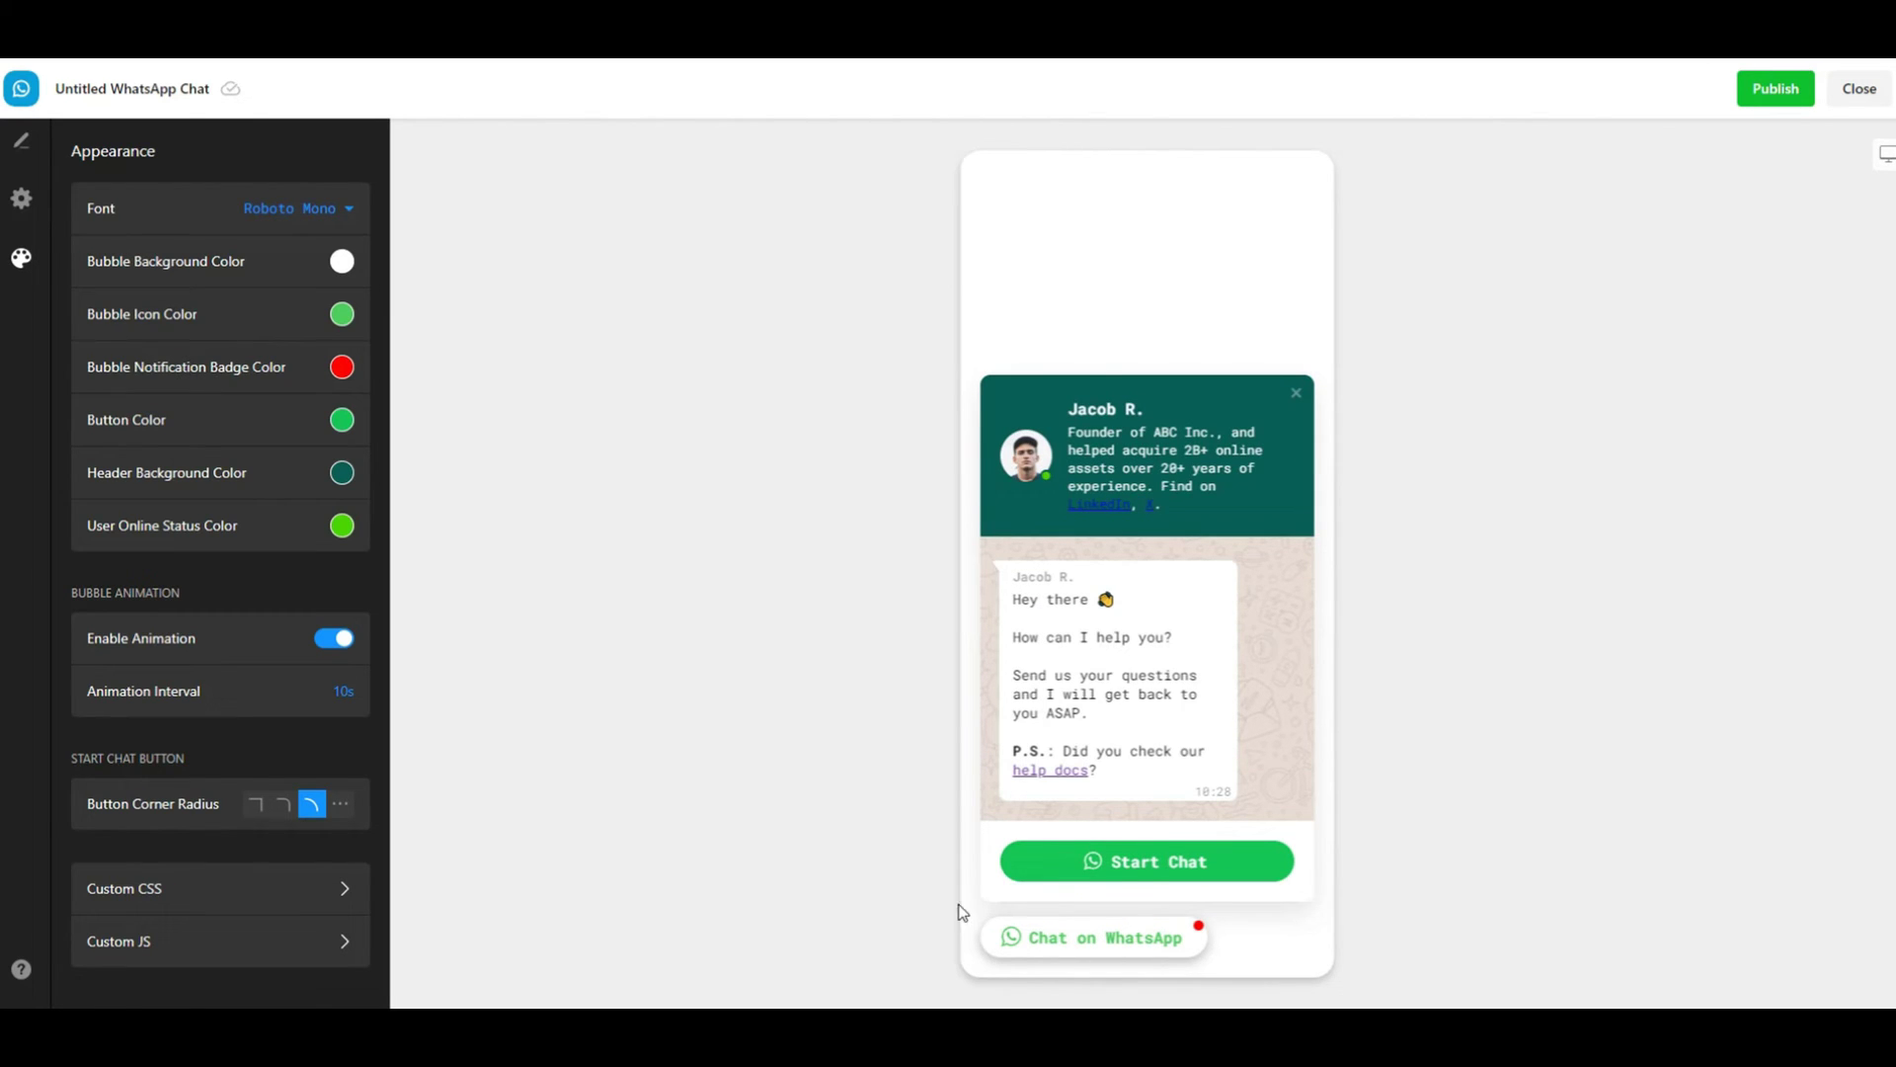
pyautogui.click(1080, 952)
pyautogui.click(1081, 953)
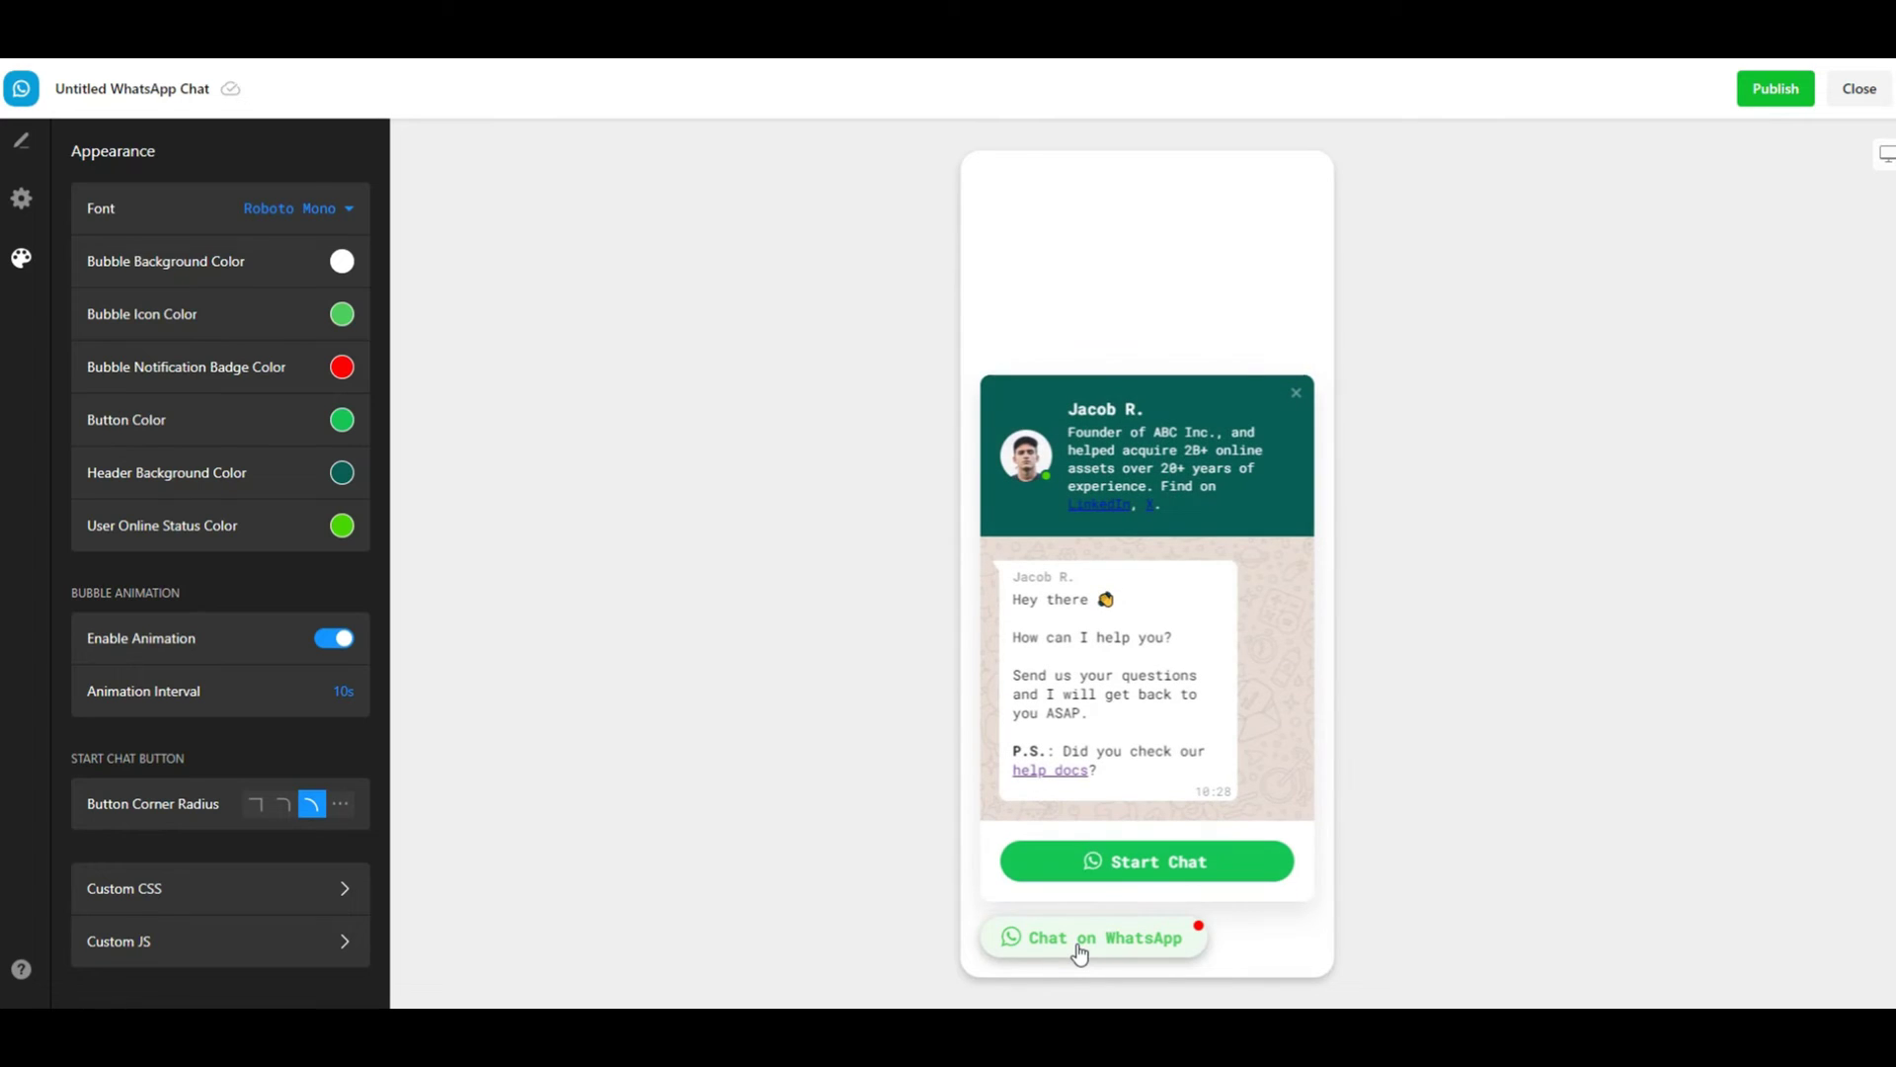
pyautogui.click(322, 218)
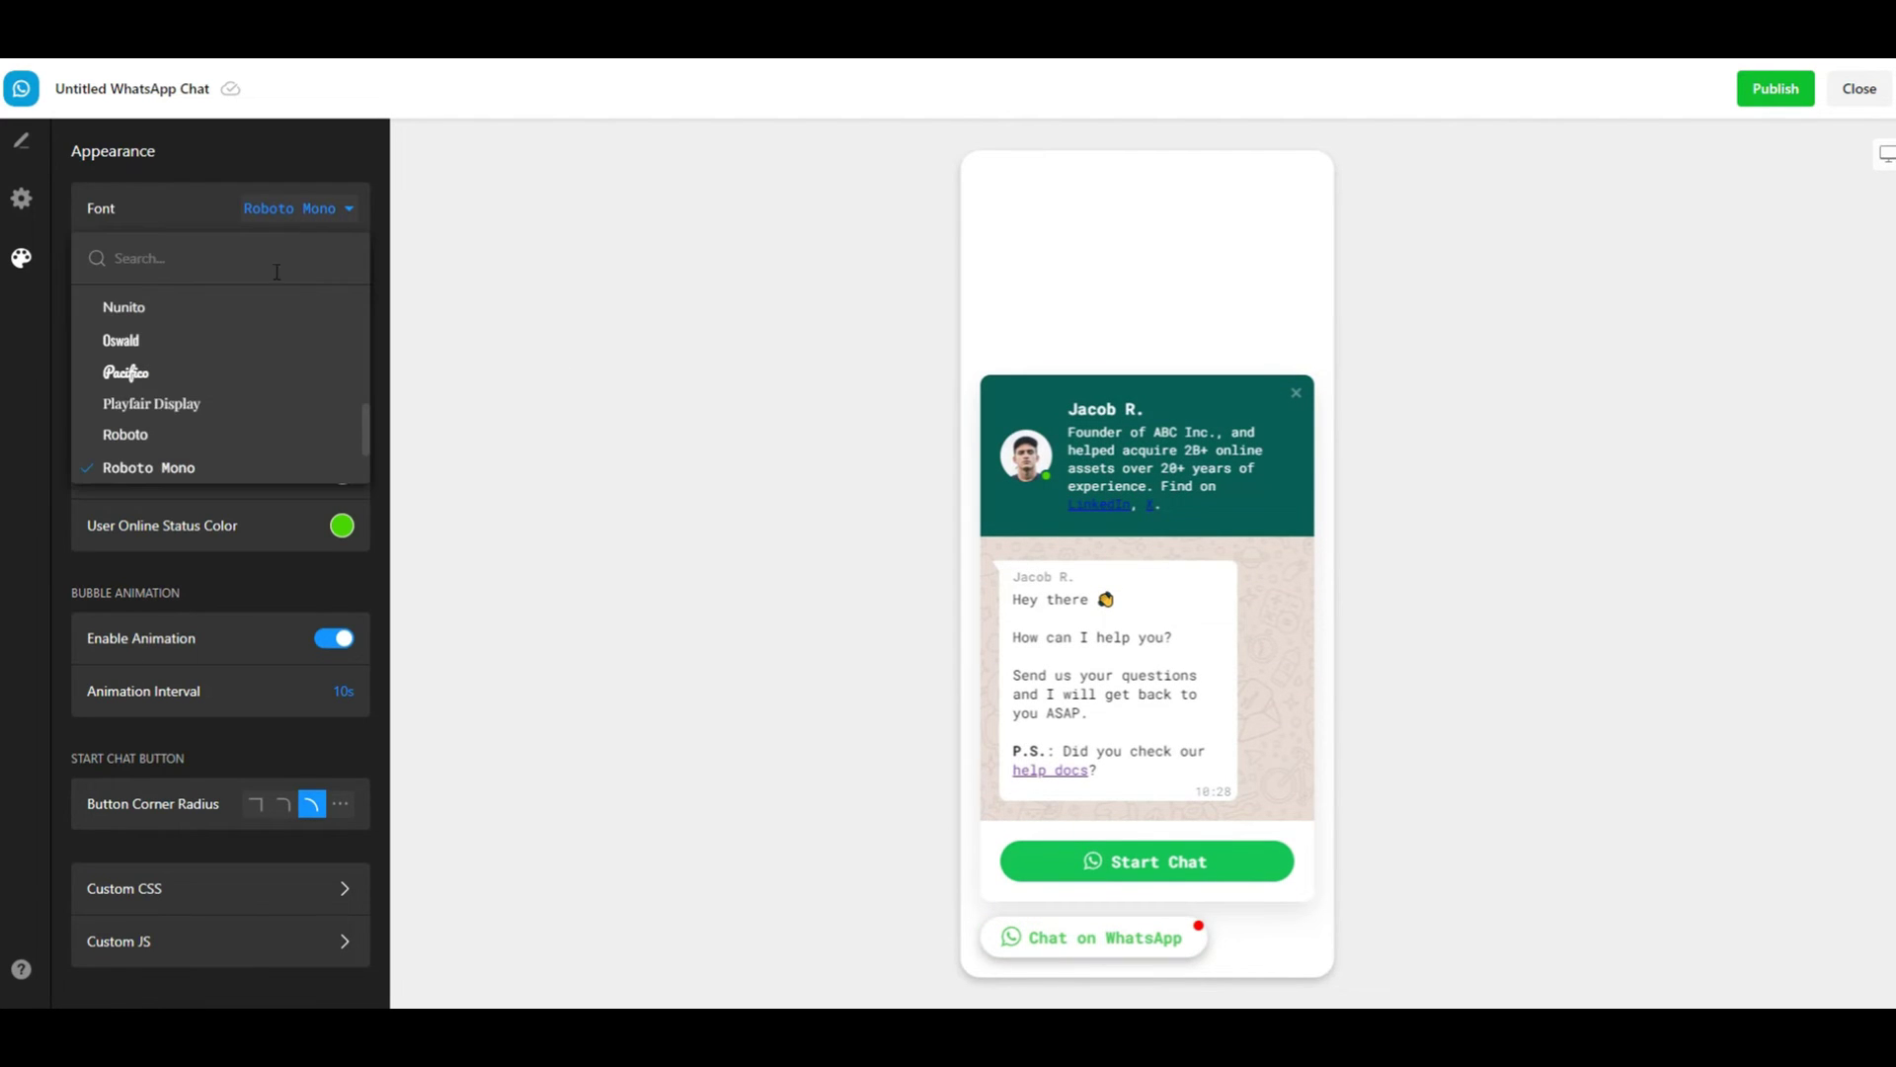
pyautogui.click(190, 445)
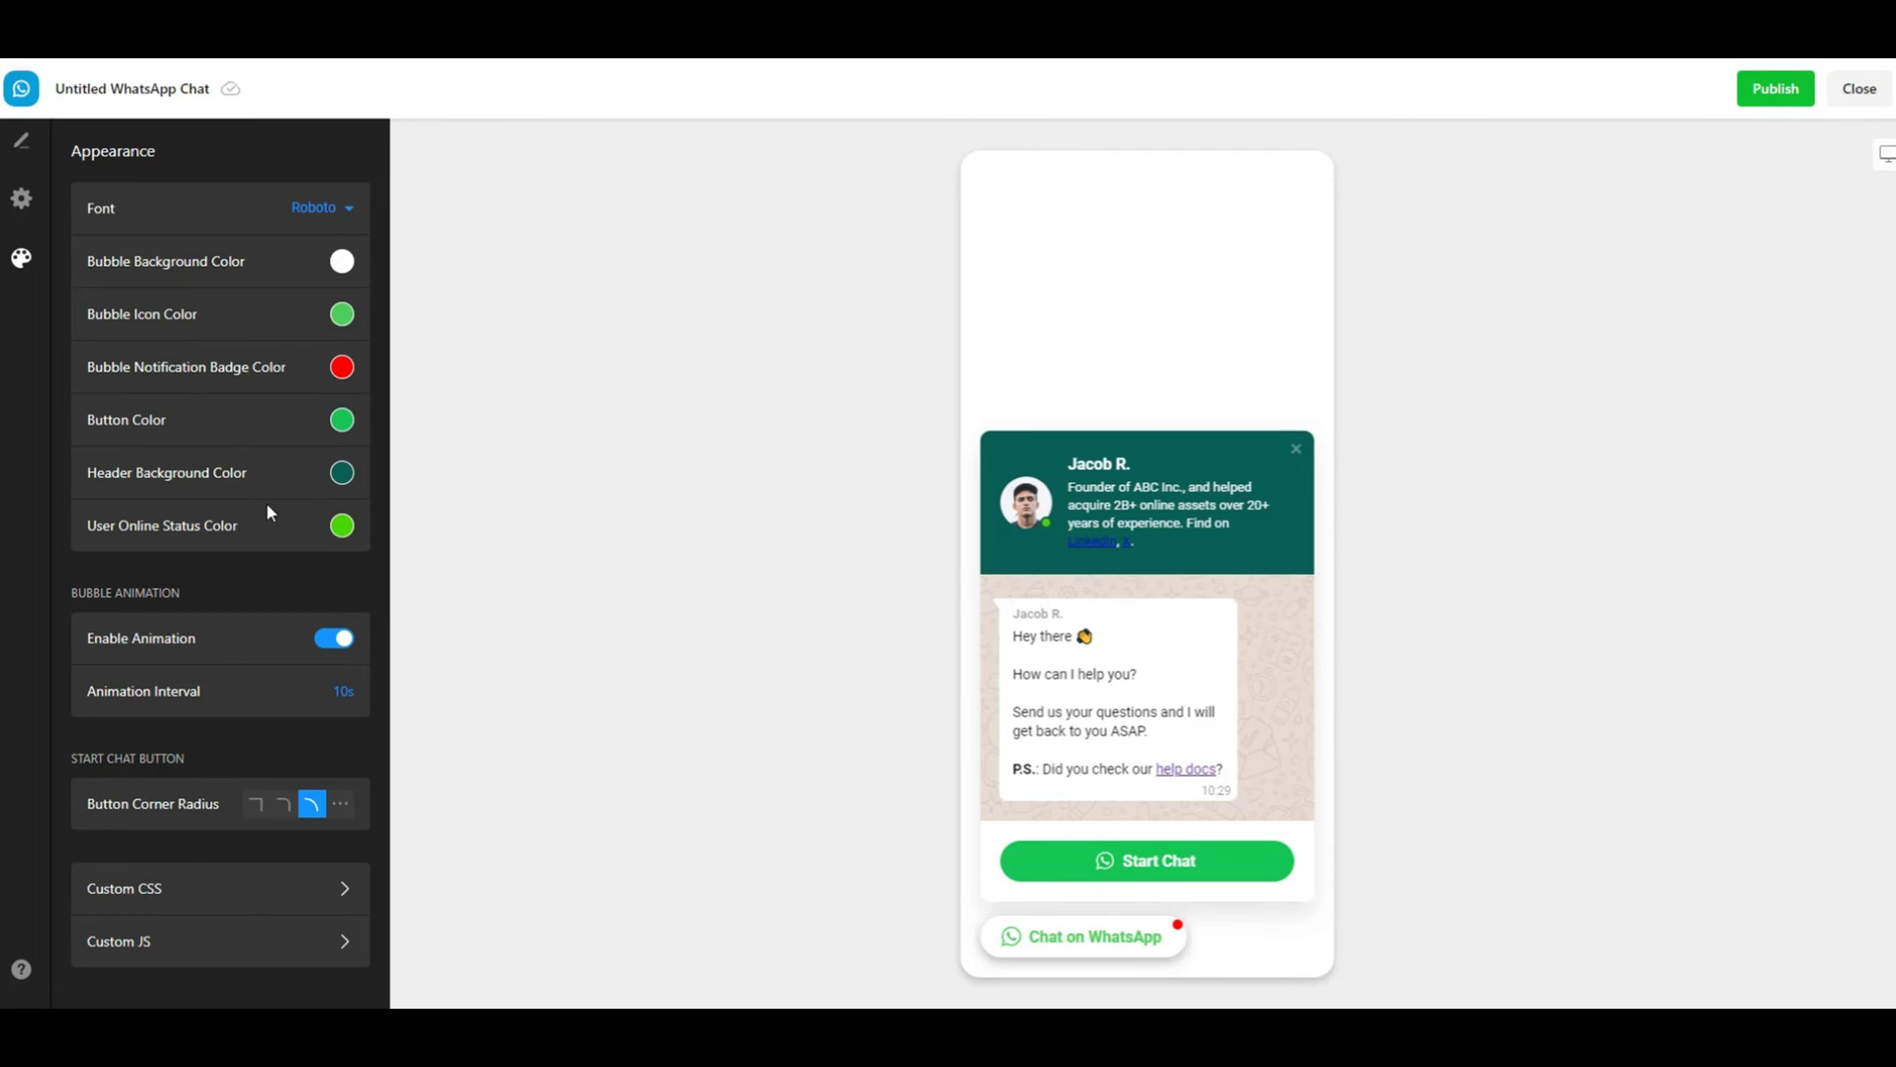
# Step: Toggle the bubble animation off and on, leaving it enabled
pyautogui.click(331, 642)
pyautogui.click(330, 642)
pyautogui.click(331, 642)
pyautogui.click(329, 642)
# Step: Compare medium, square and fully rounded Start Chat button corners, keeping fully rounded
pyautogui.click(285, 808)
pyautogui.click(263, 807)
pyautogui.click(312, 808)
pyautogui.click(284, 806)
pyautogui.click(309, 807)
# Step: Try dark magenta, light pink, several greens and black as the header background
pyautogui.click(341, 474)
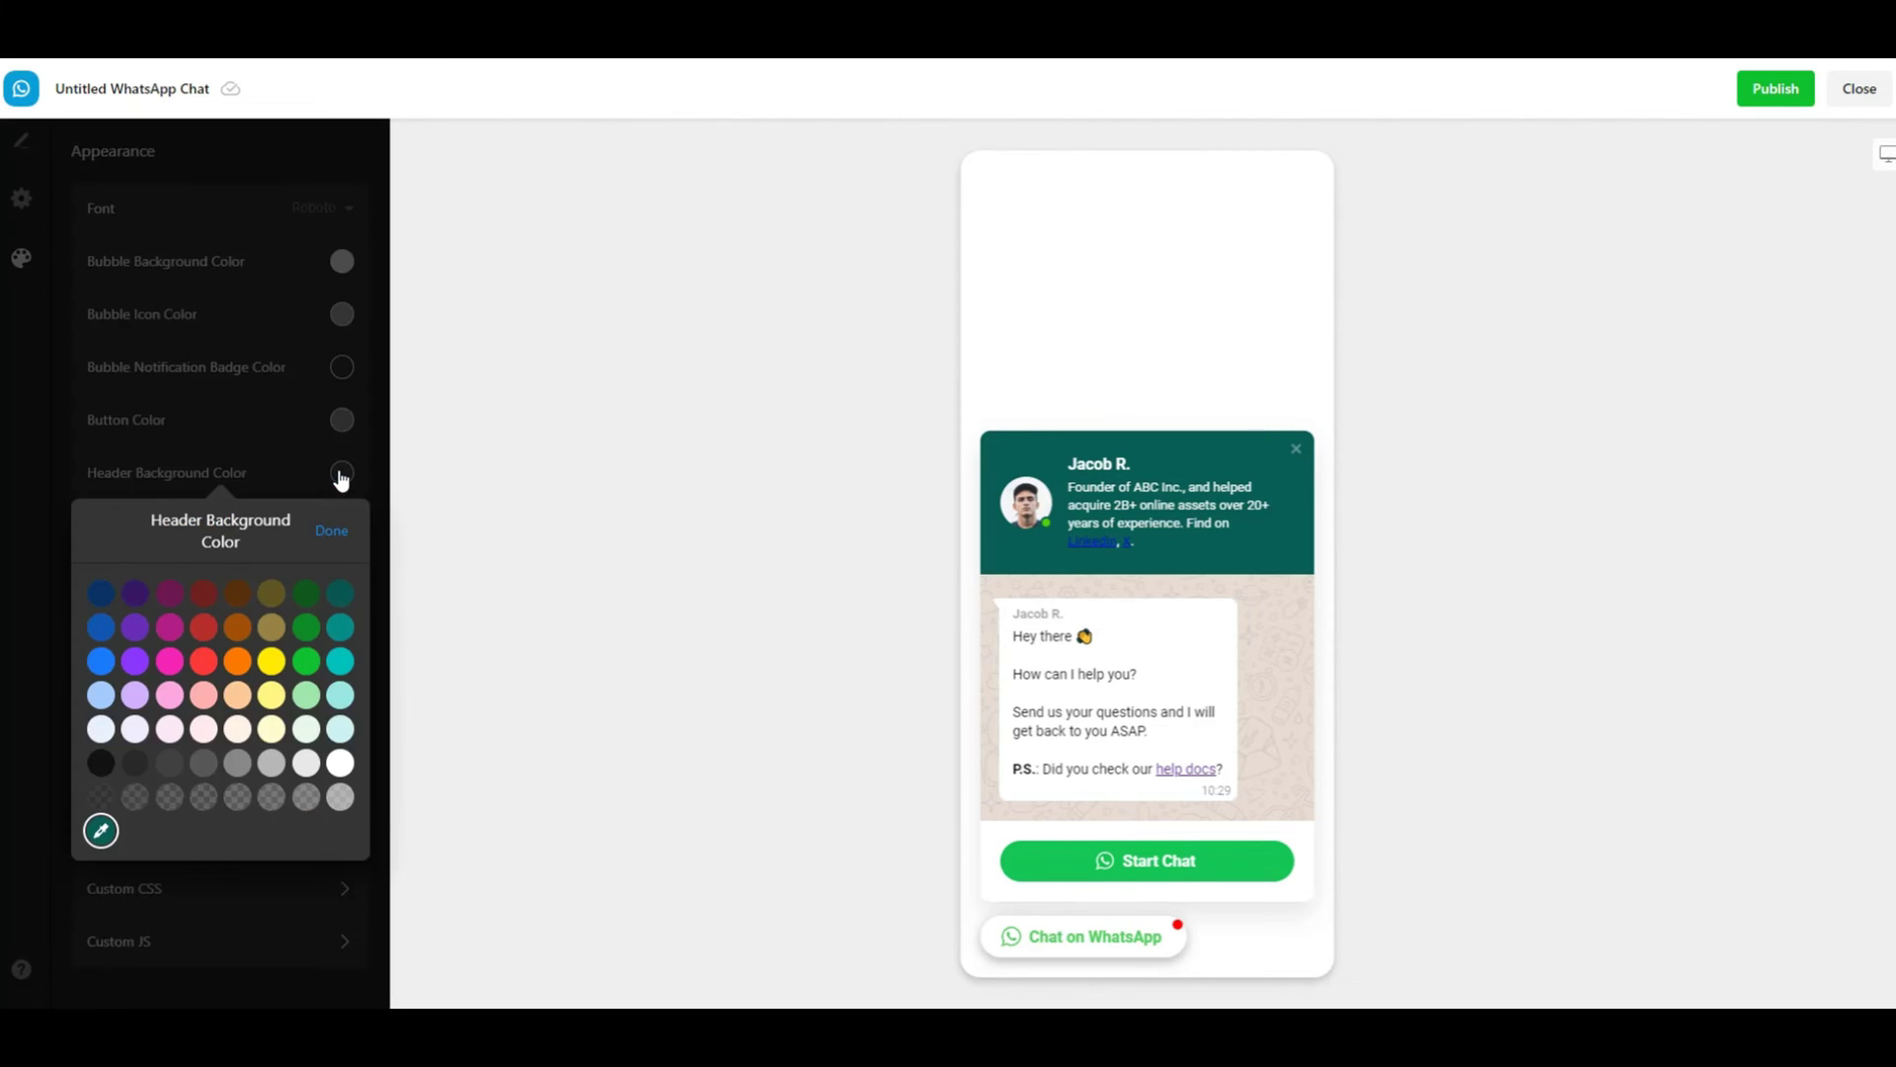
pyautogui.click(176, 590)
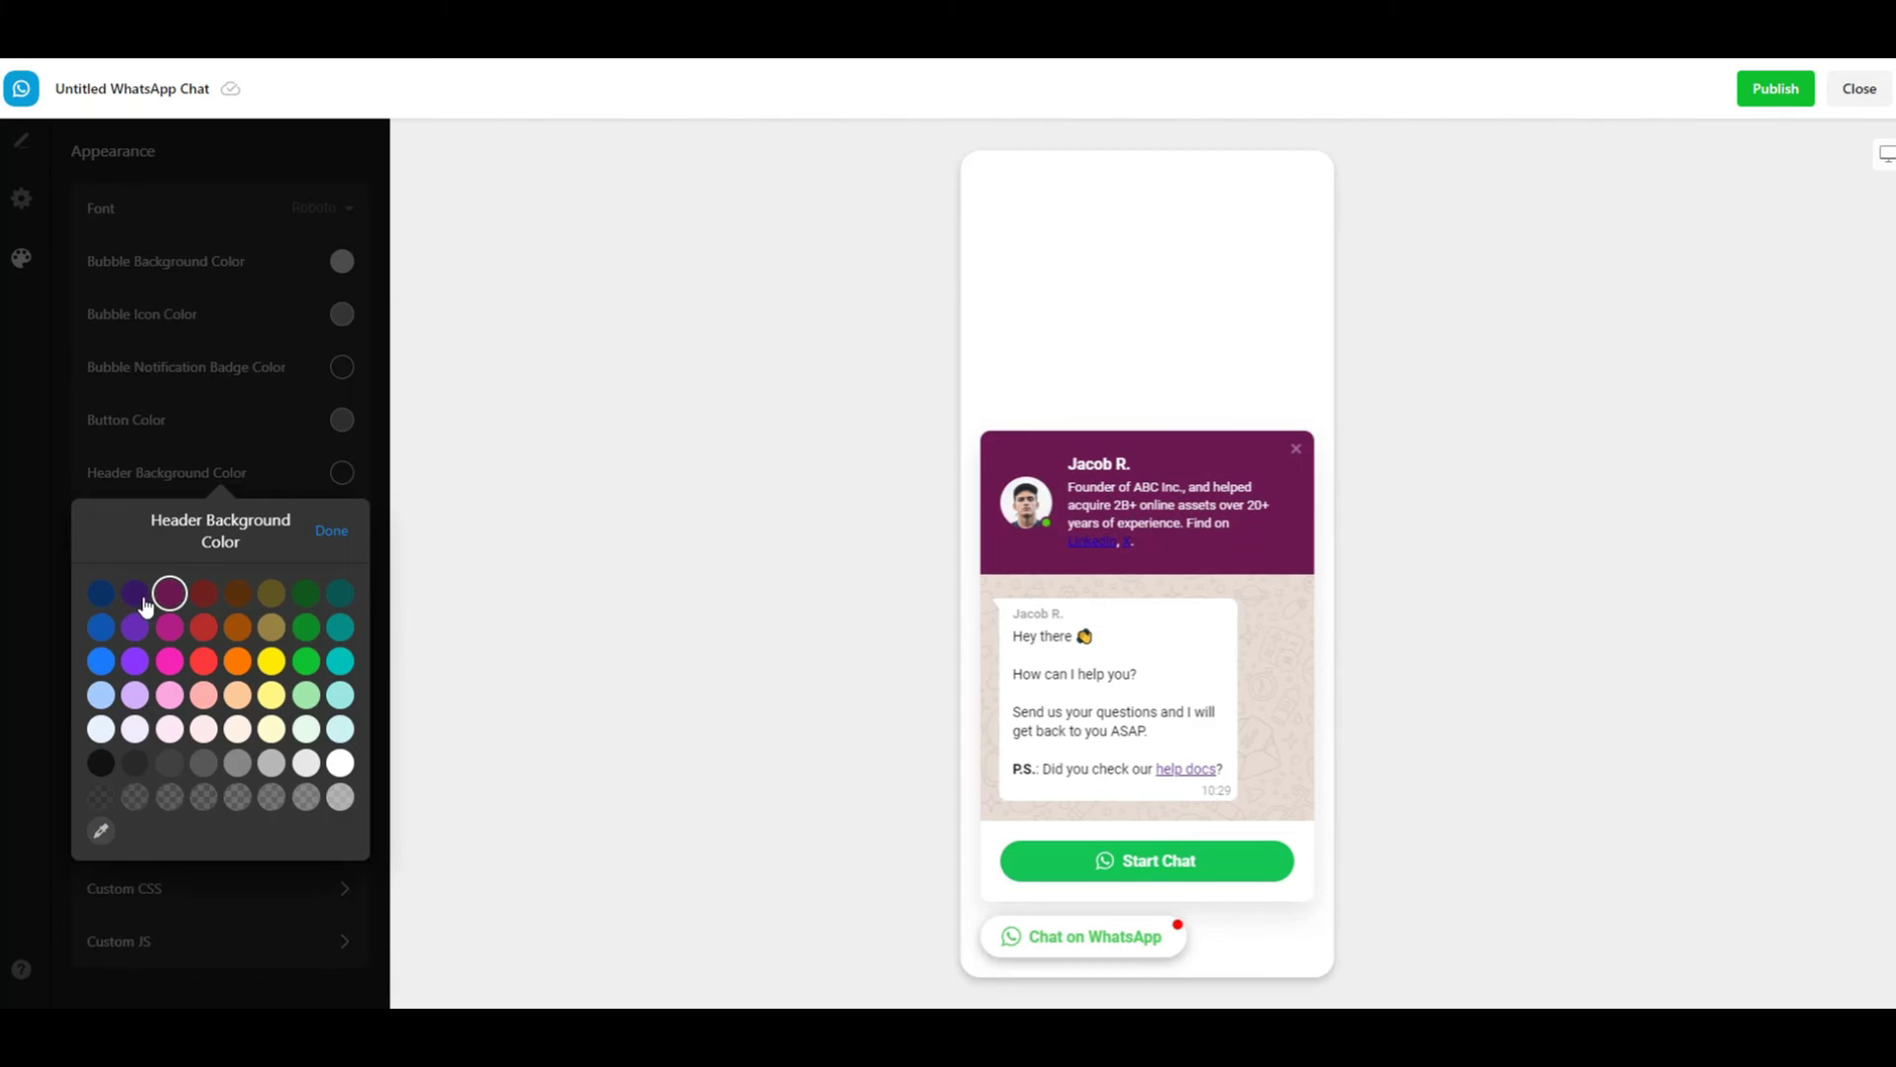
pyautogui.click(176, 732)
pyautogui.click(204, 728)
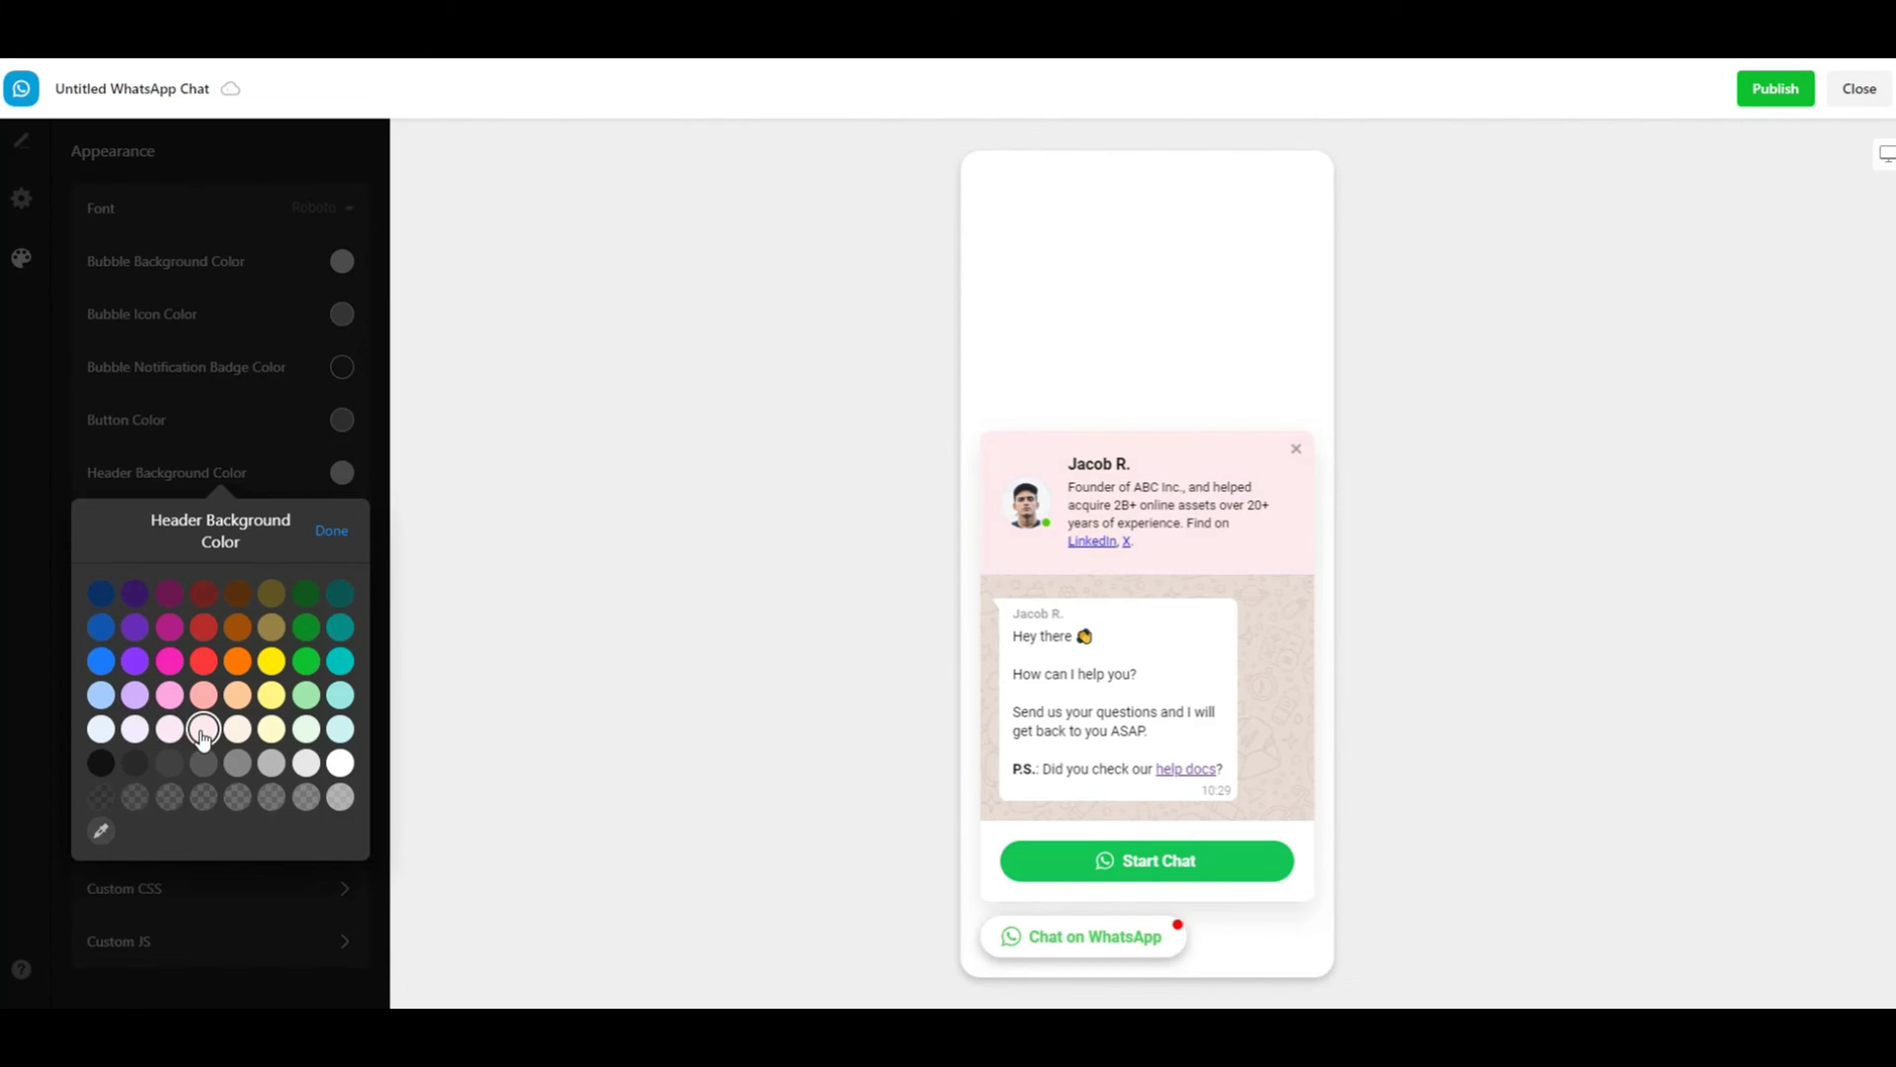
pyautogui.click(305, 661)
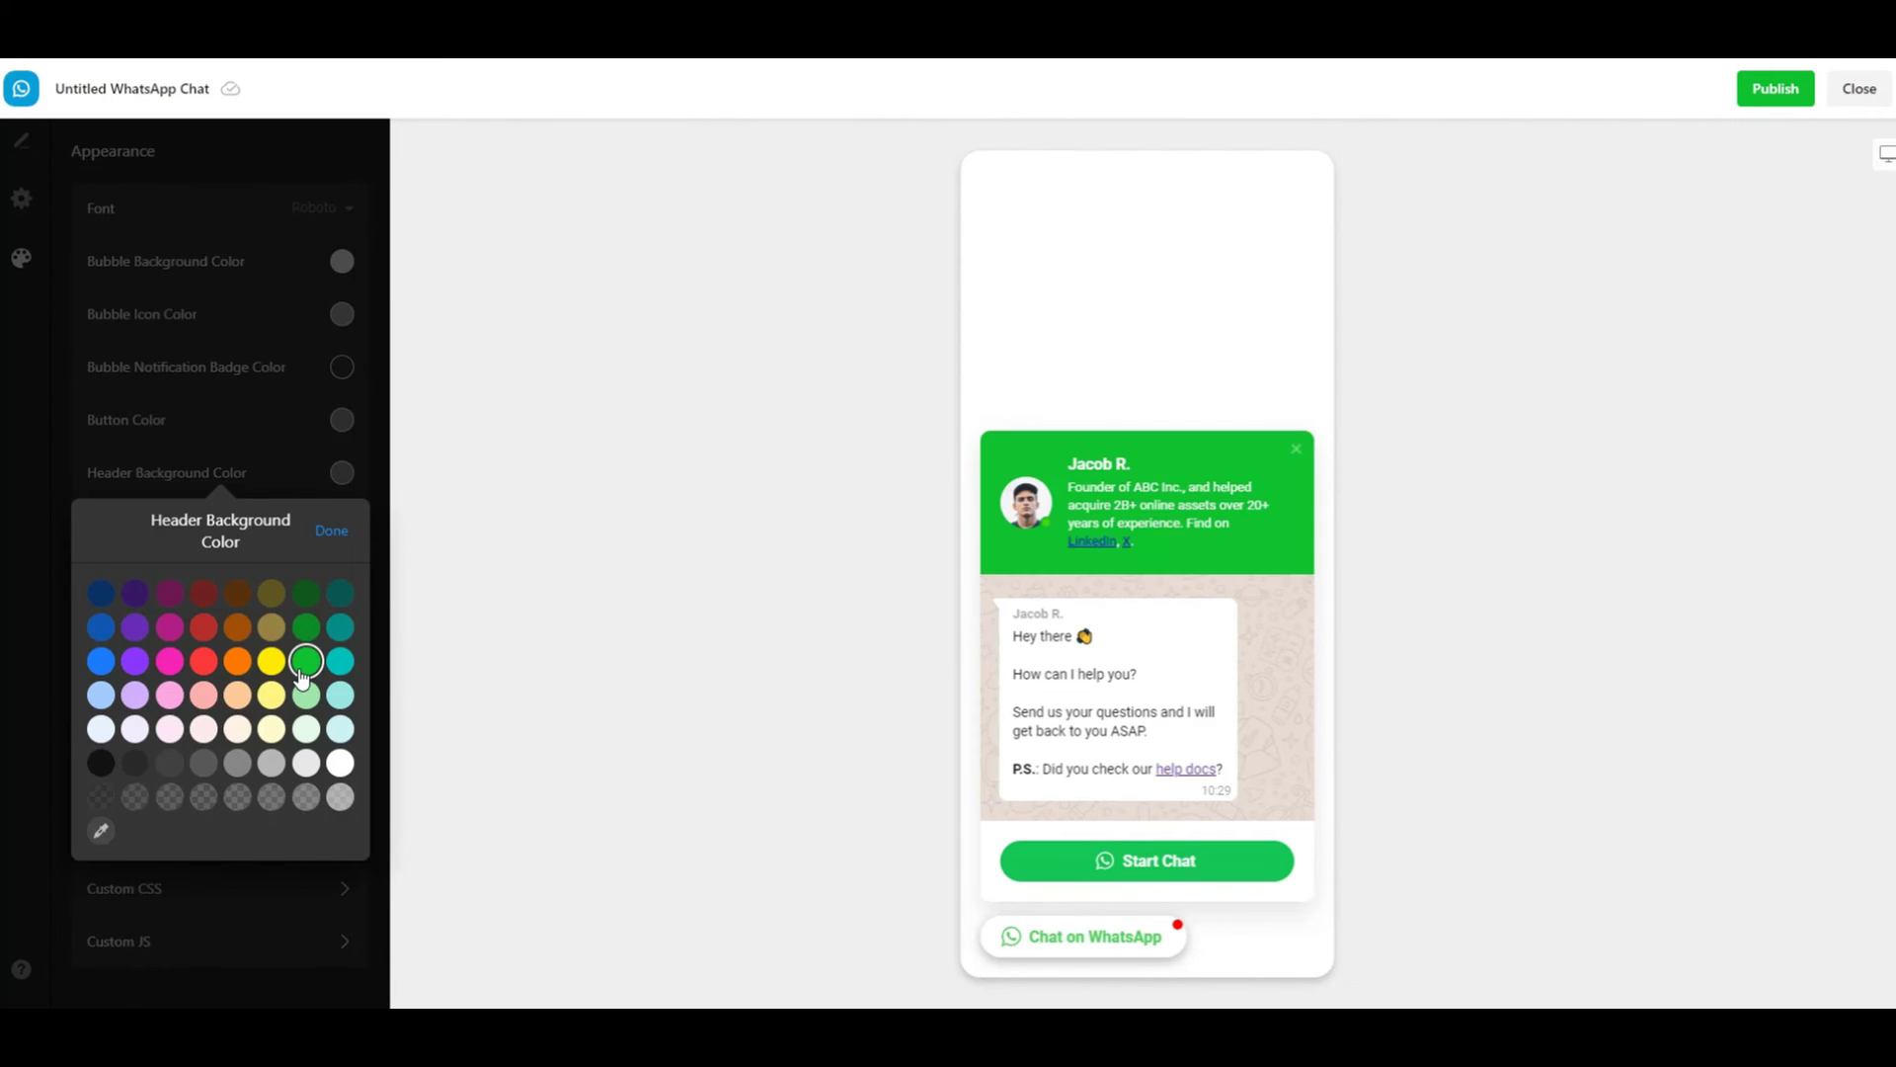
pyautogui.click(307, 627)
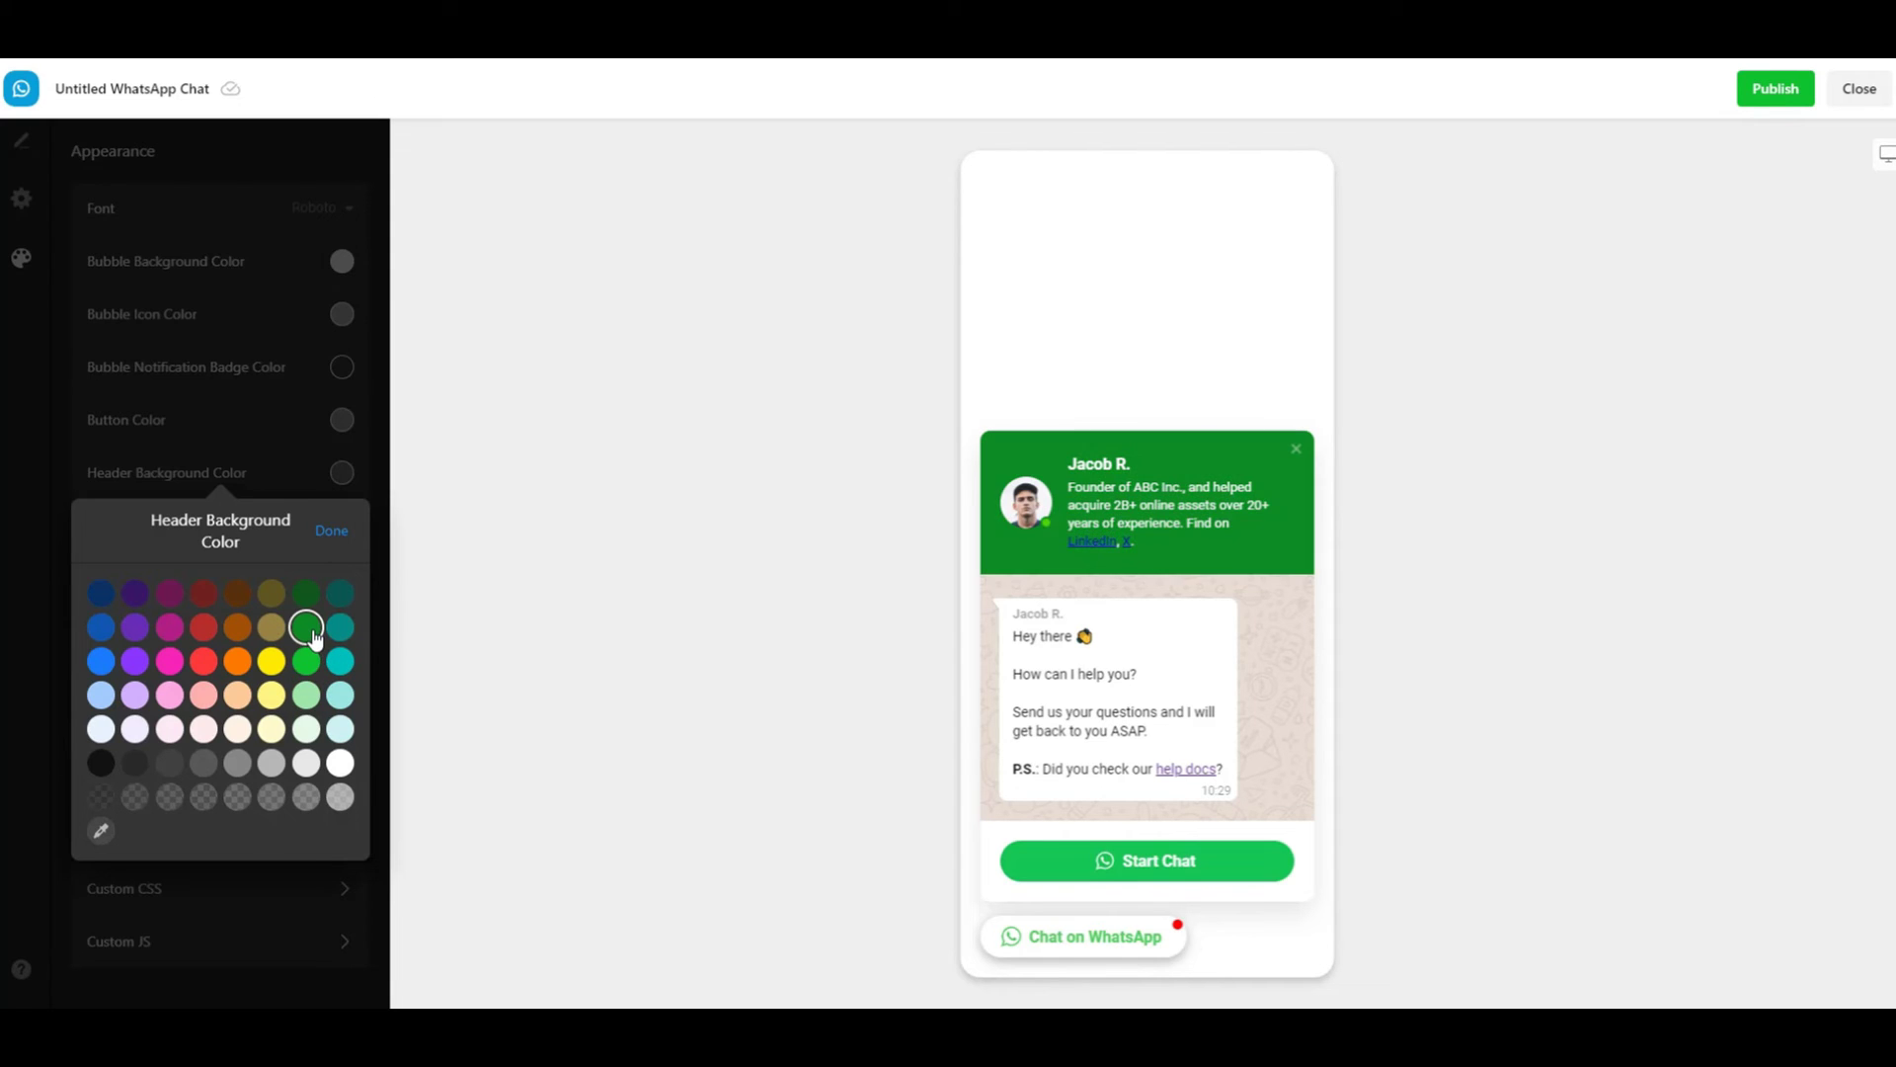
pyautogui.click(306, 593)
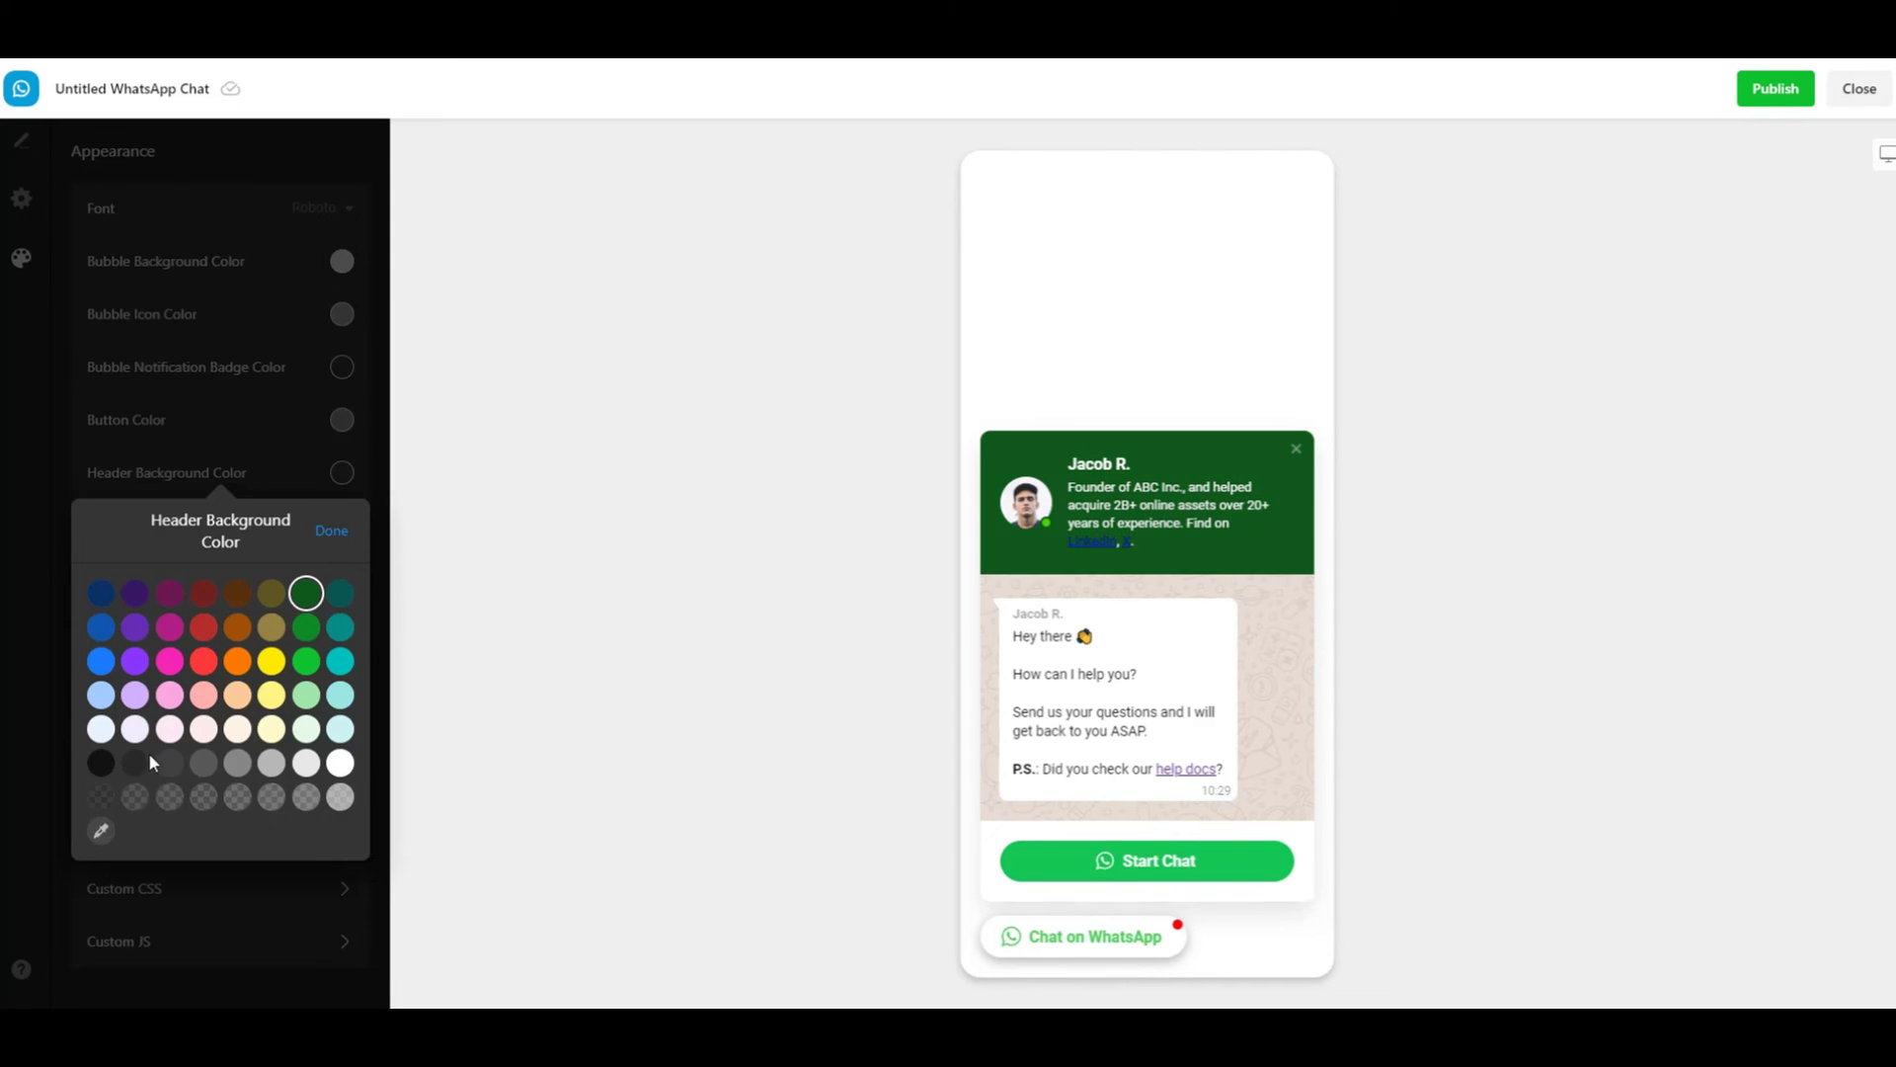
pyautogui.click(102, 766)
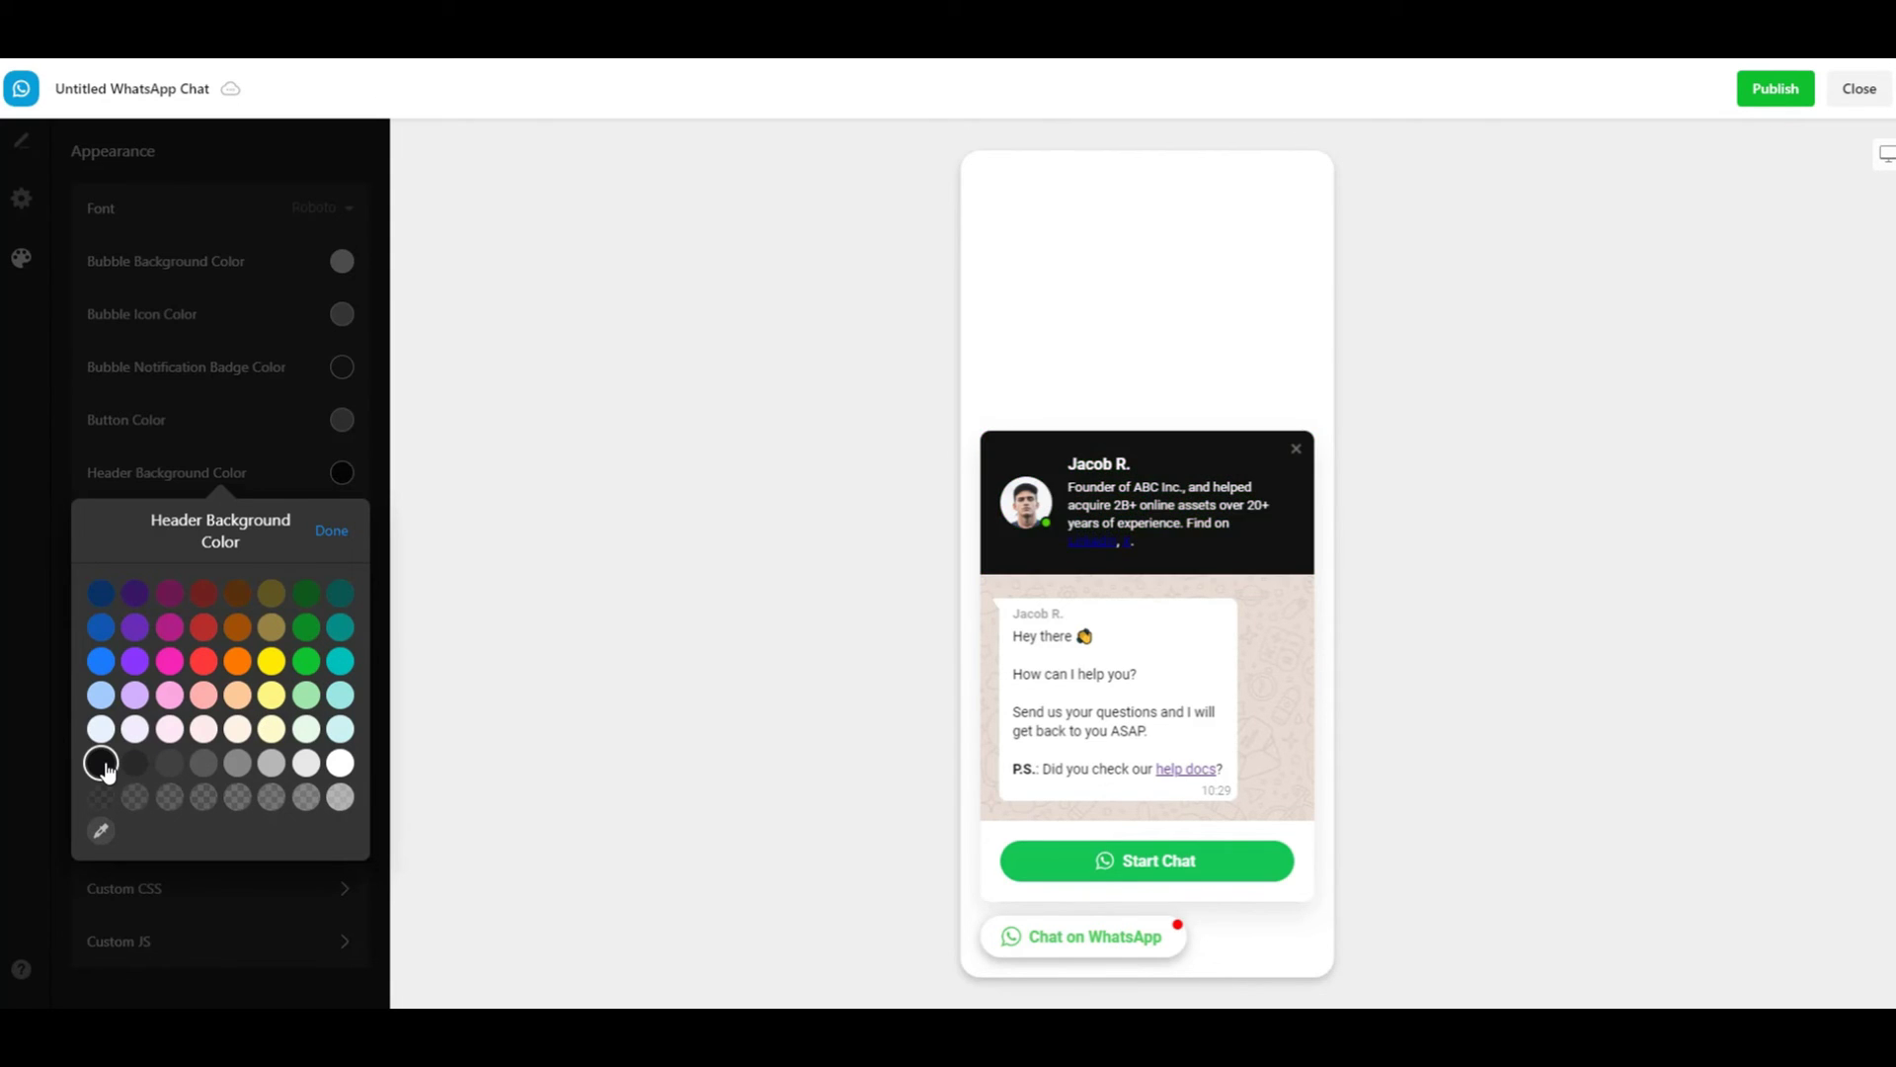
# Step: Try very pale green, pale cyan and light green header colours
pyautogui.click(307, 663)
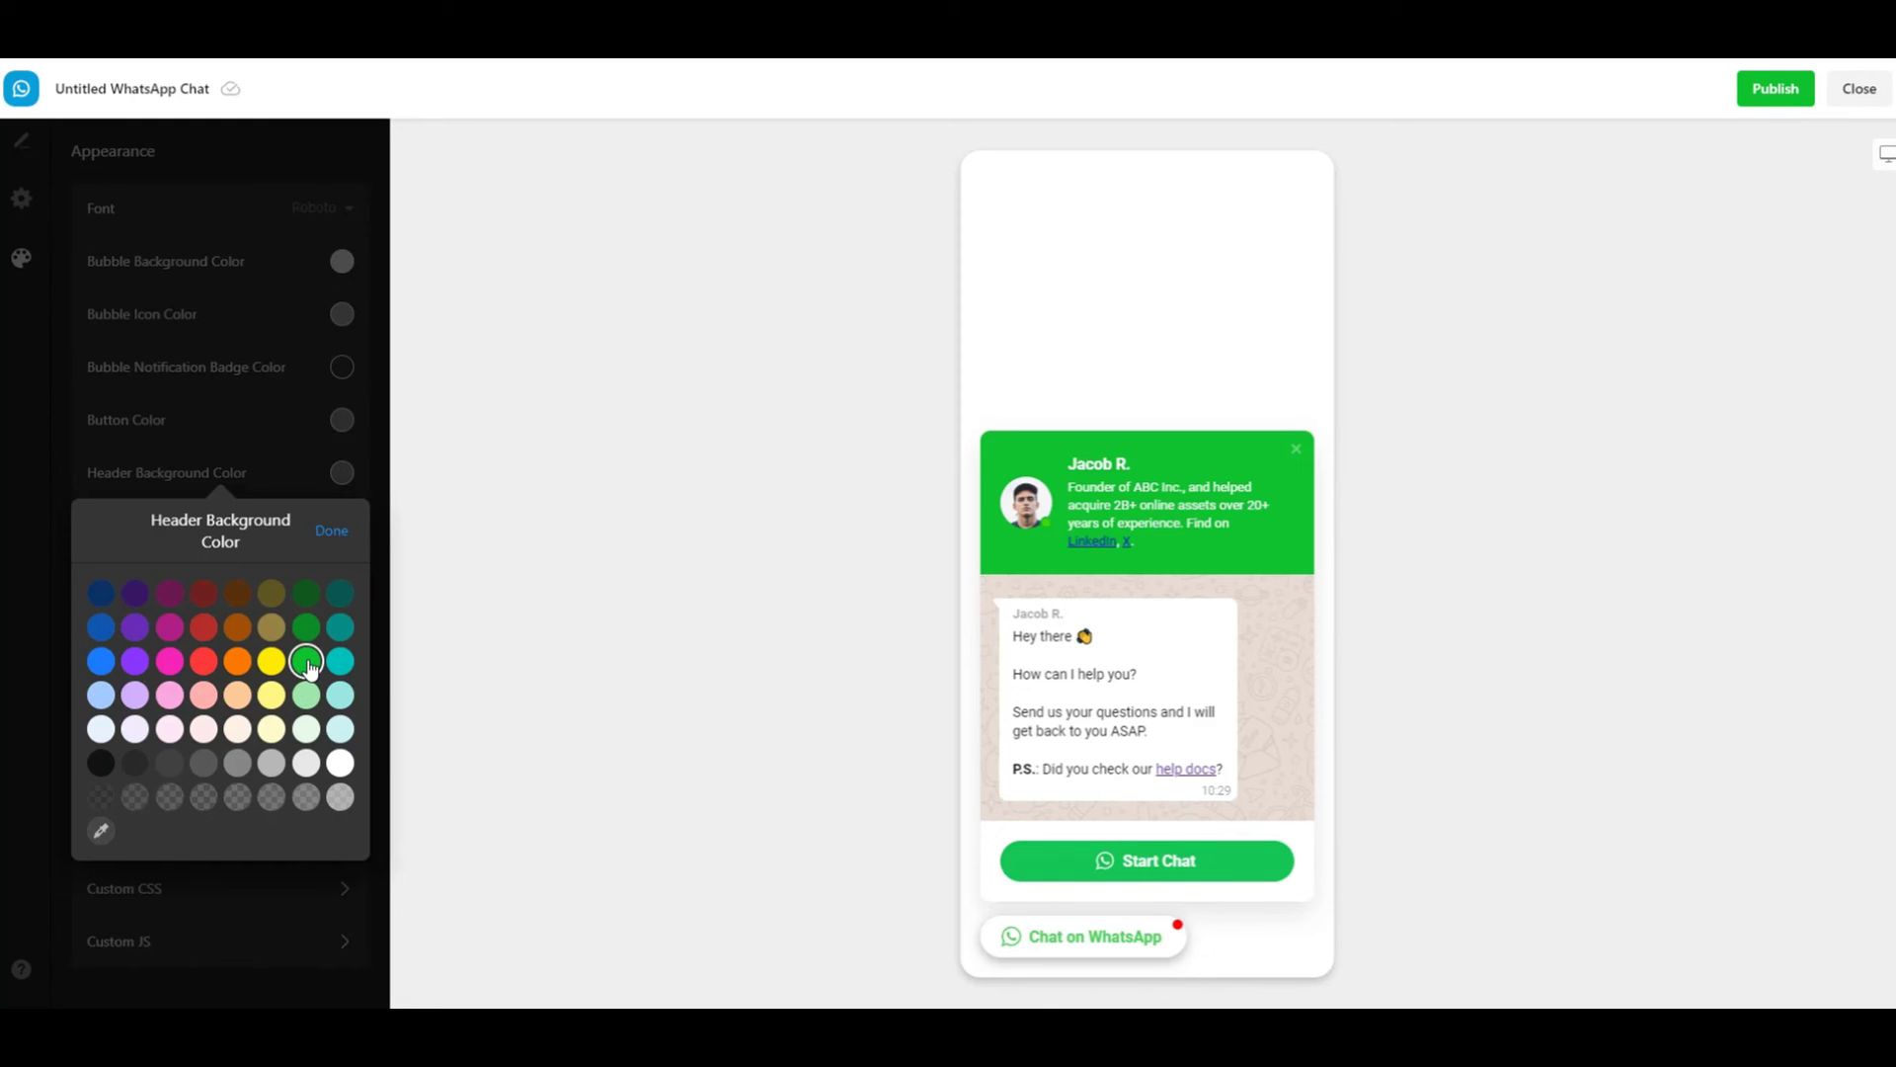
pyautogui.click(306, 731)
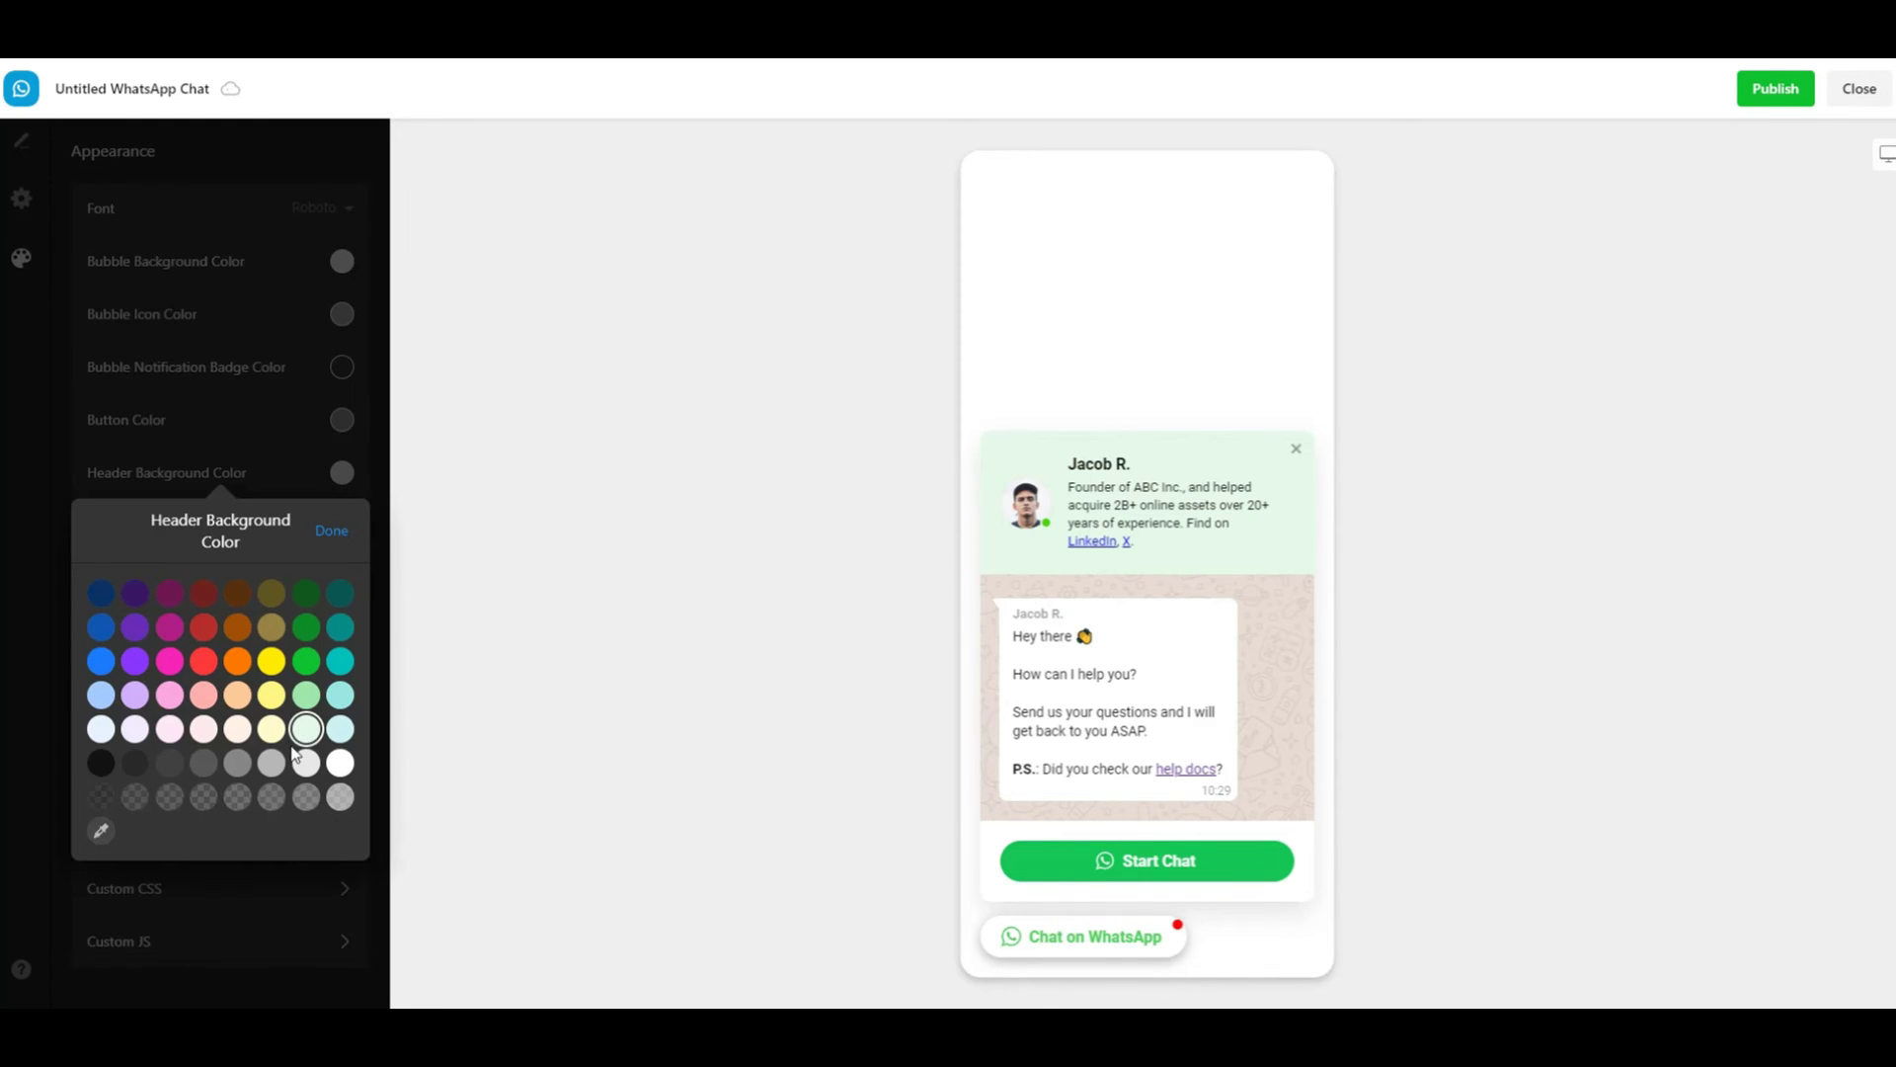
pyautogui.click(340, 731)
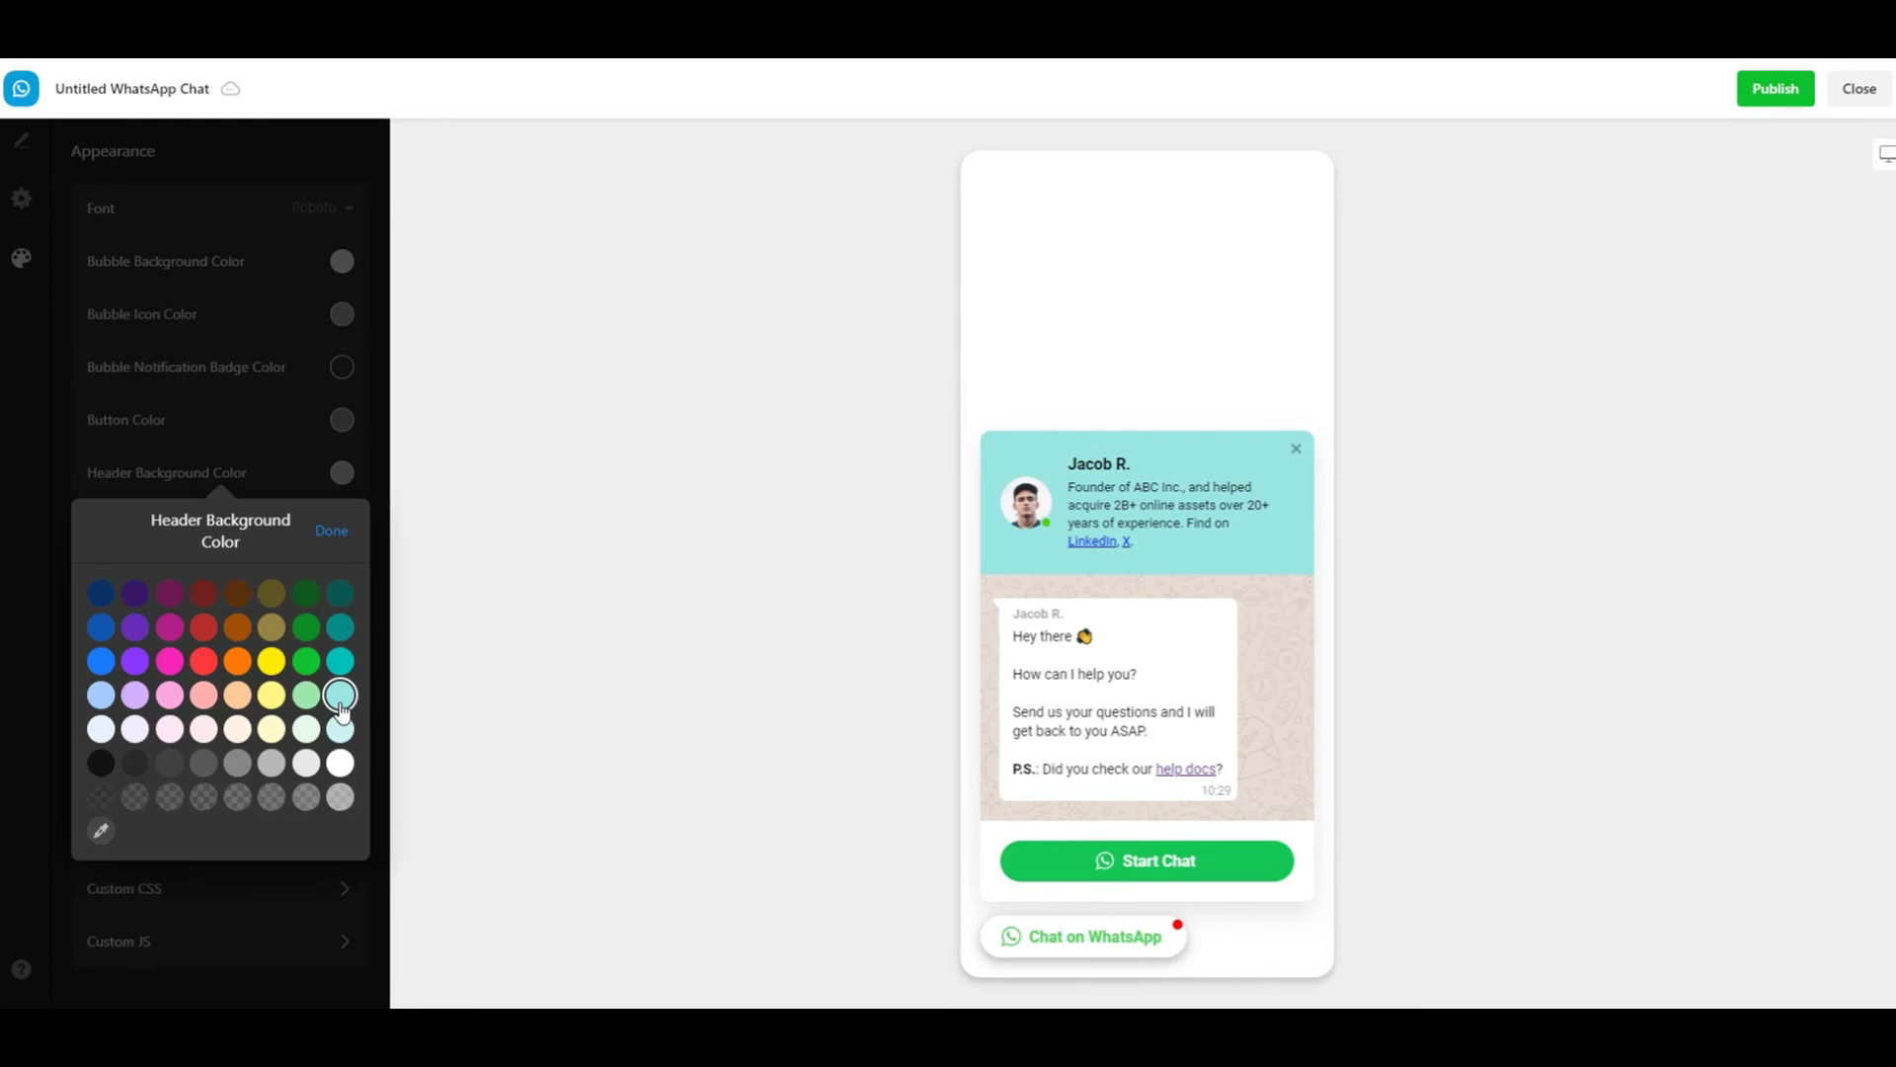
pyautogui.click(340, 731)
pyautogui.click(309, 695)
# Step: Pick a custom pale green header colour and check it in the preview
pyautogui.click(101, 833)
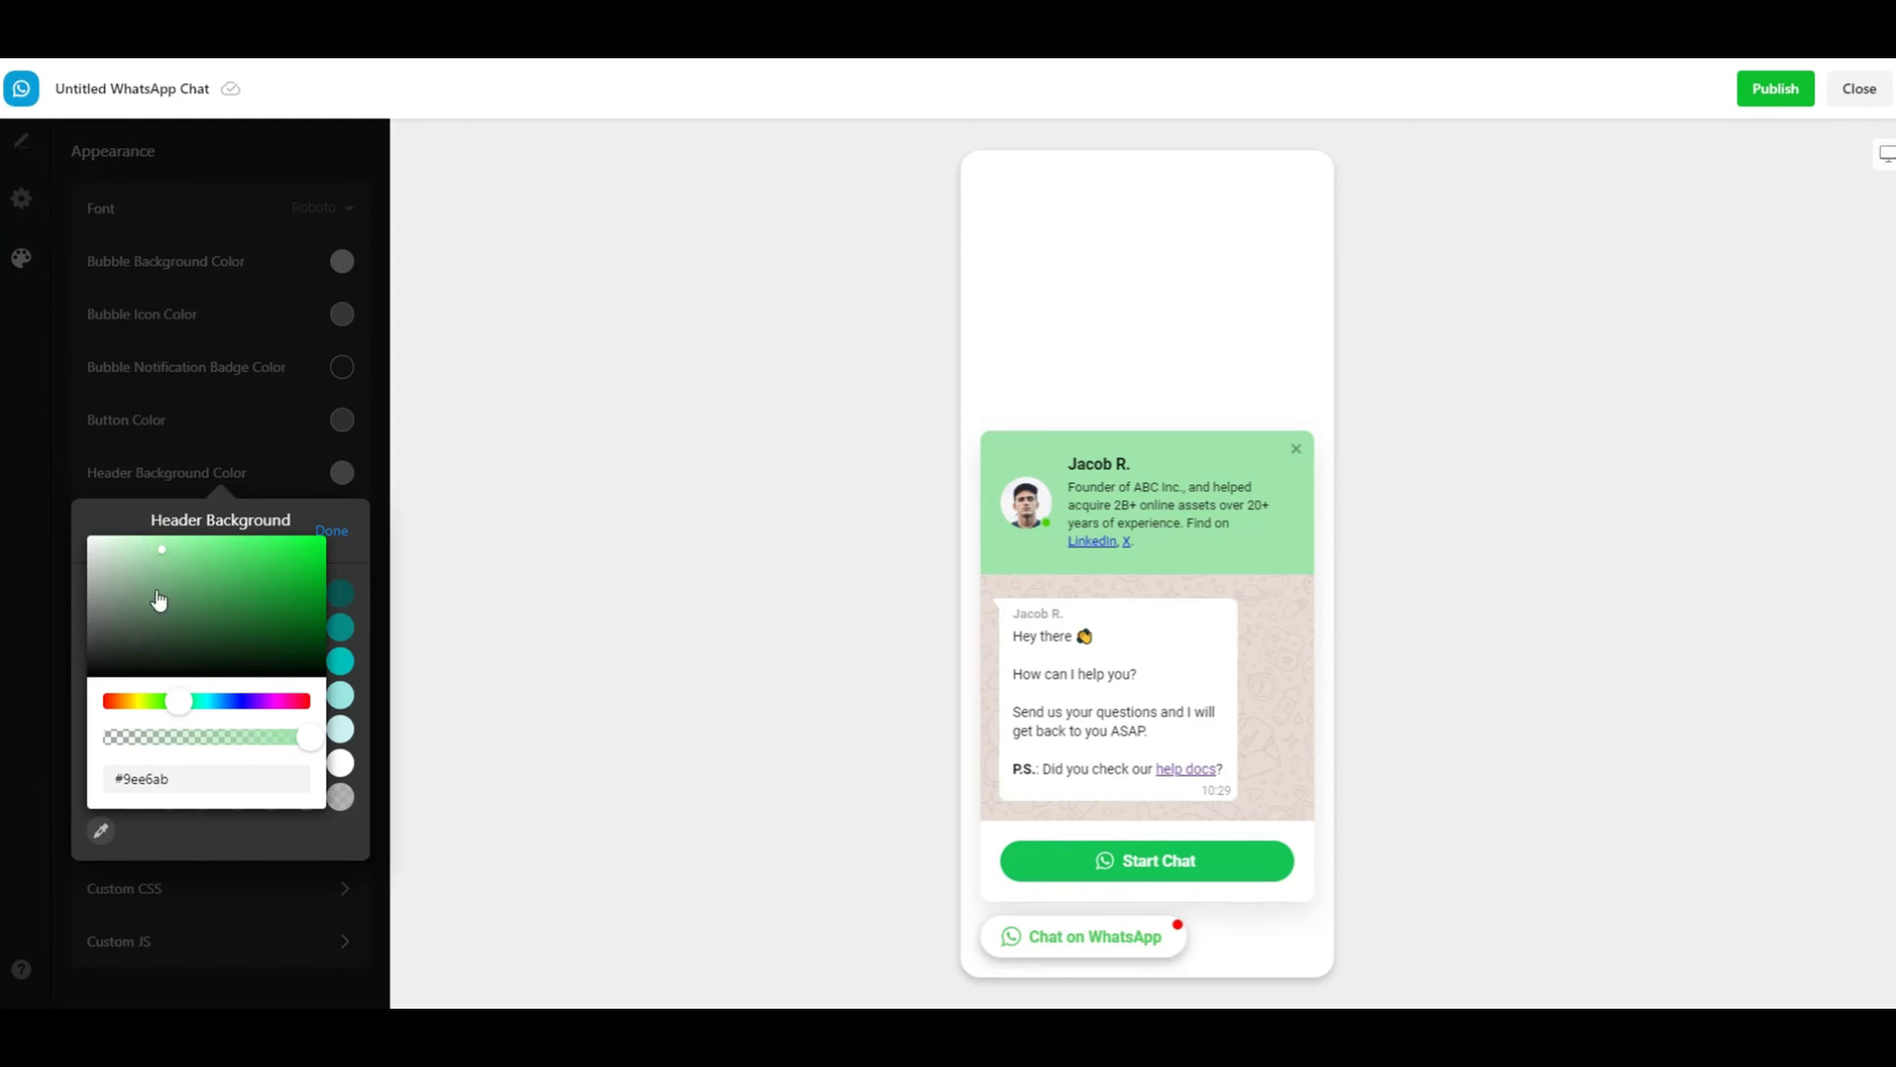
pyautogui.click(166, 545)
pyautogui.moveTo(158, 545); pyautogui.dragTo(202, 524)
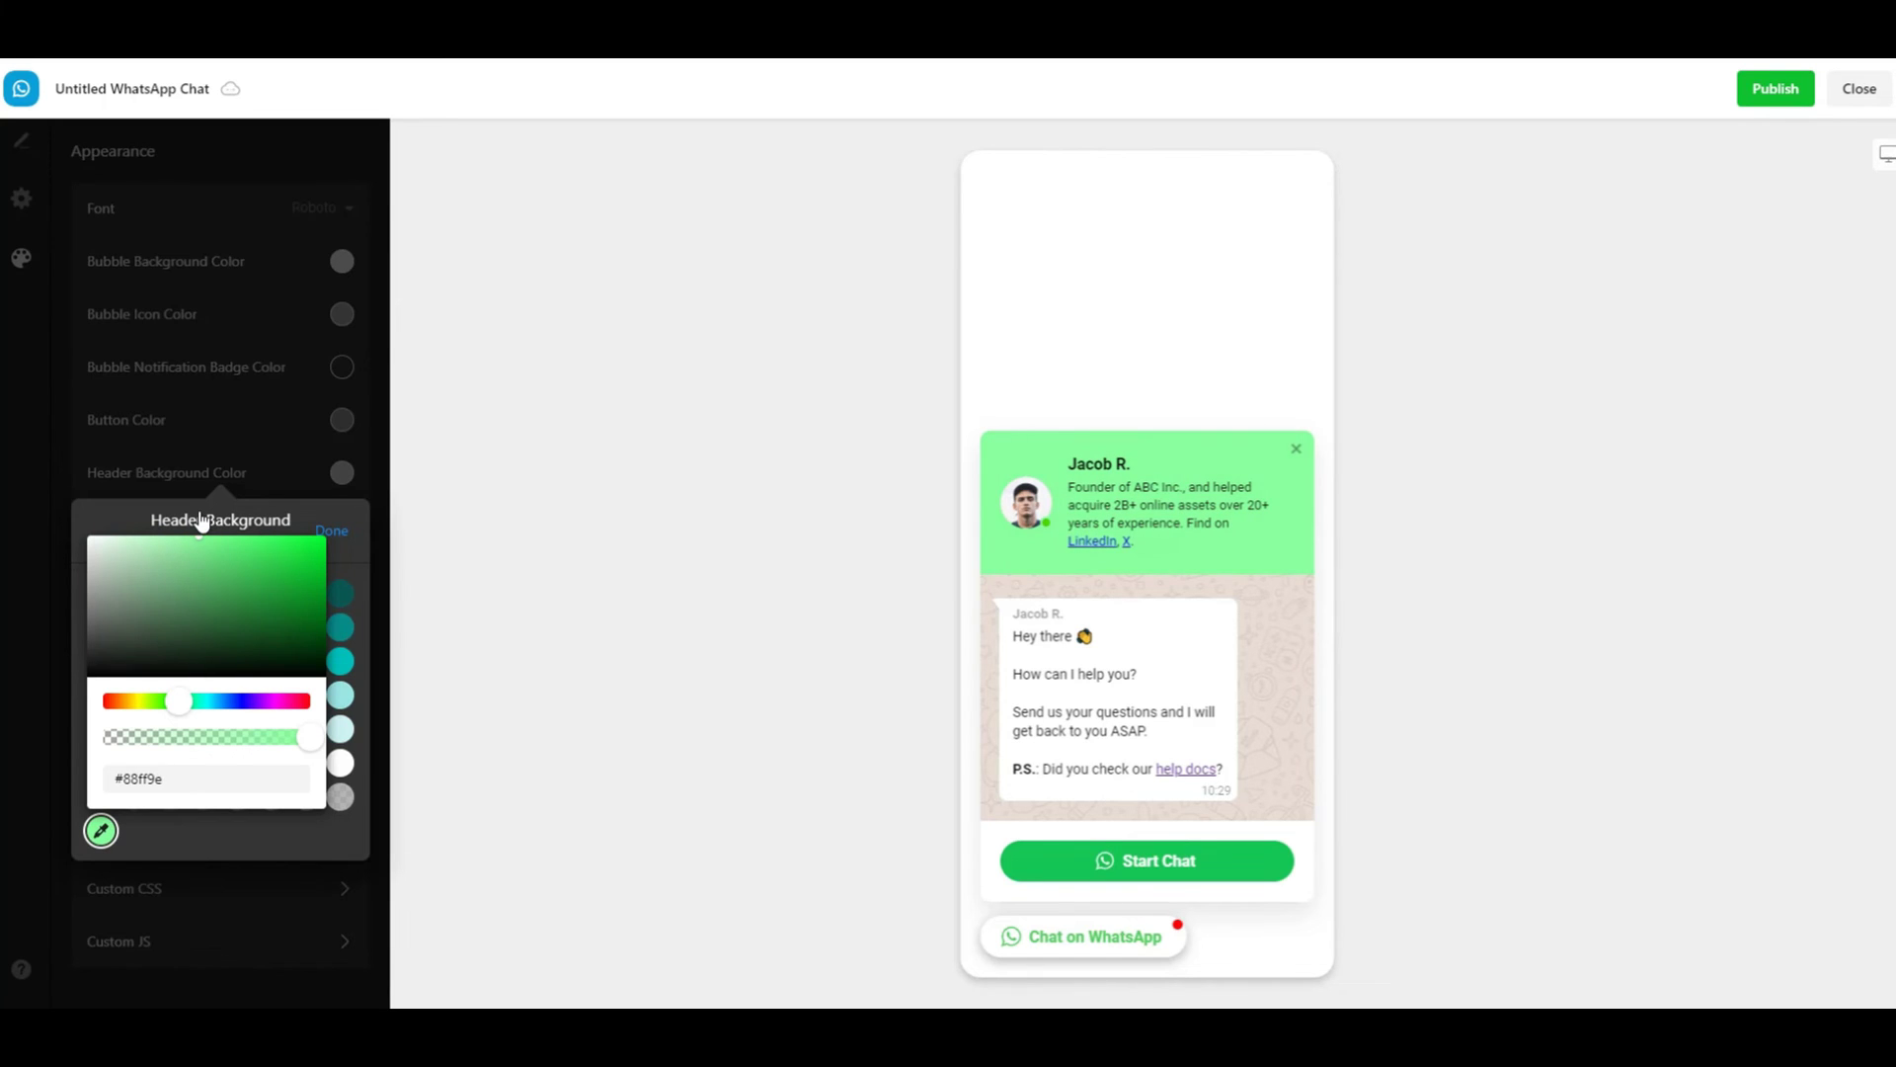
pyautogui.click(192, 828)
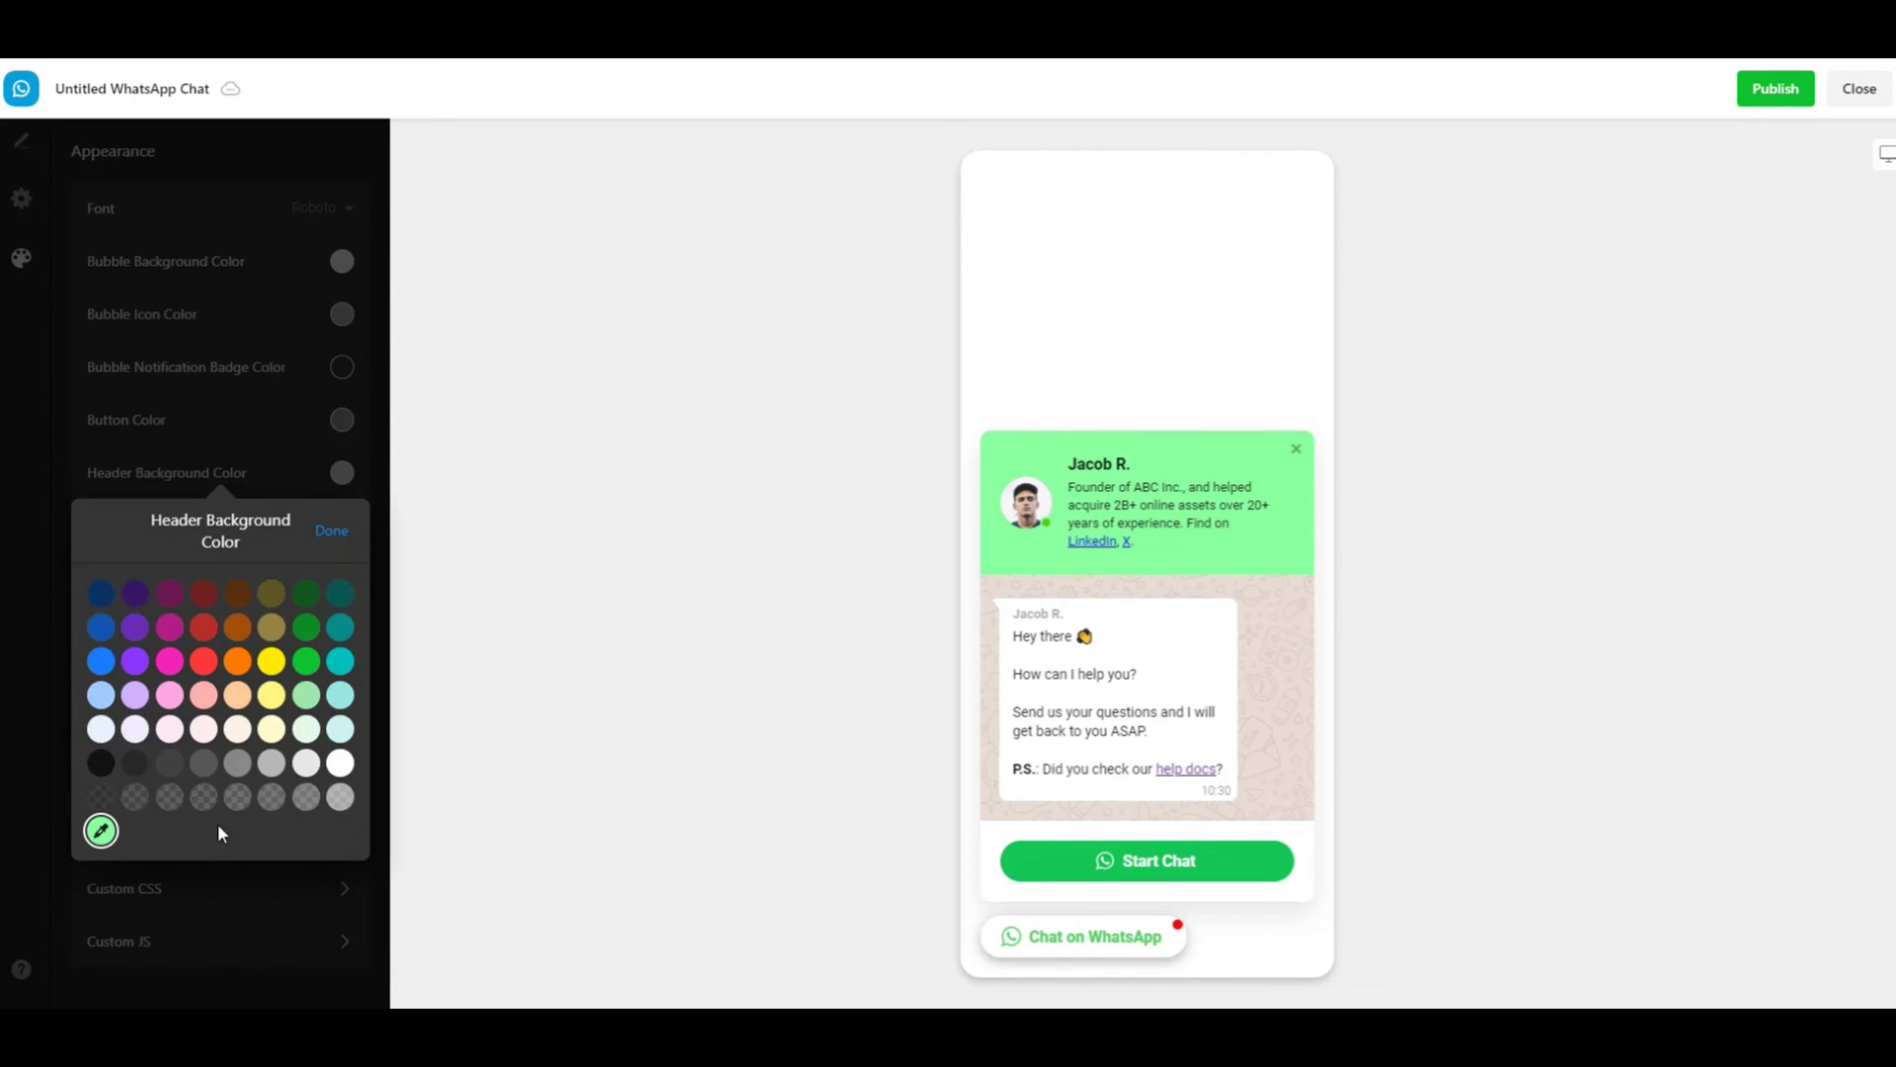
pyautogui.click(343, 543)
pyautogui.click(1074, 938)
pyautogui.click(1075, 933)
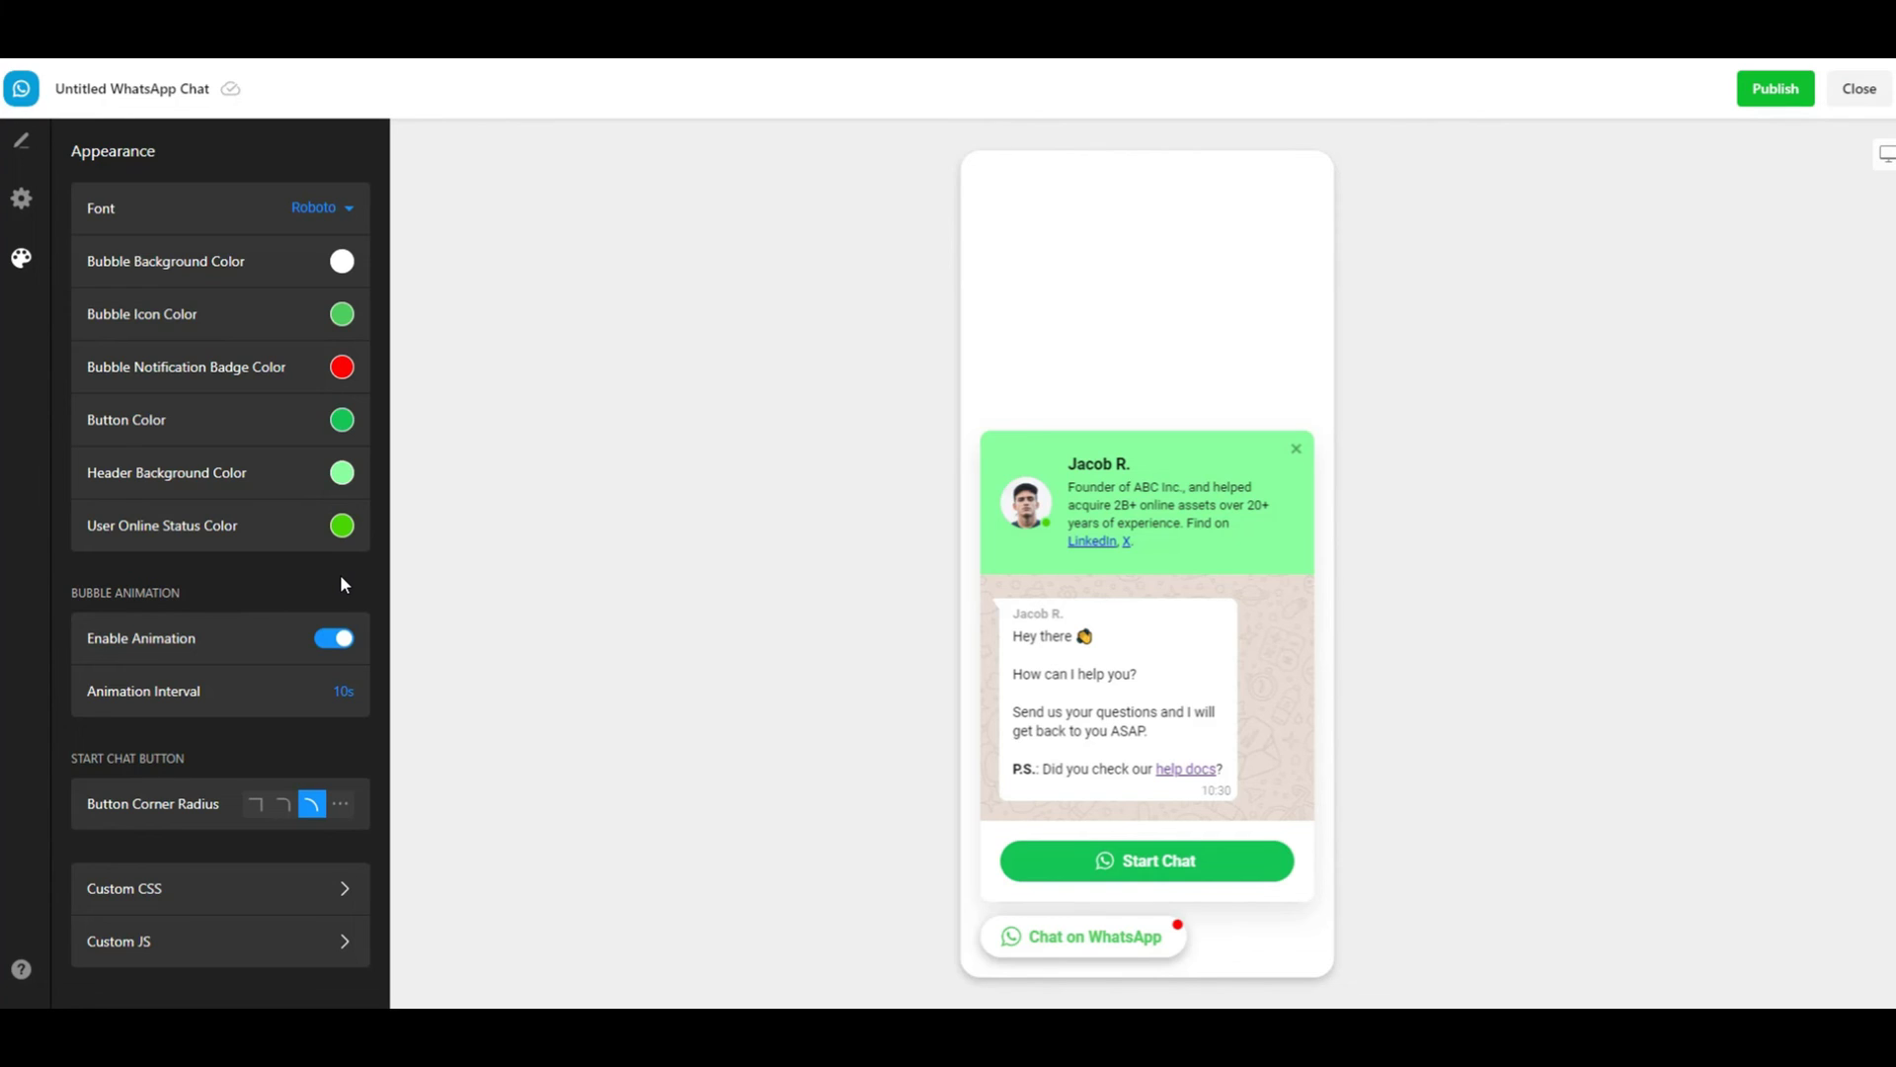
# Step: Refine the custom header hue and lightness to pale mint #b6ffcc
pyautogui.click(342, 472)
pyautogui.click(101, 830)
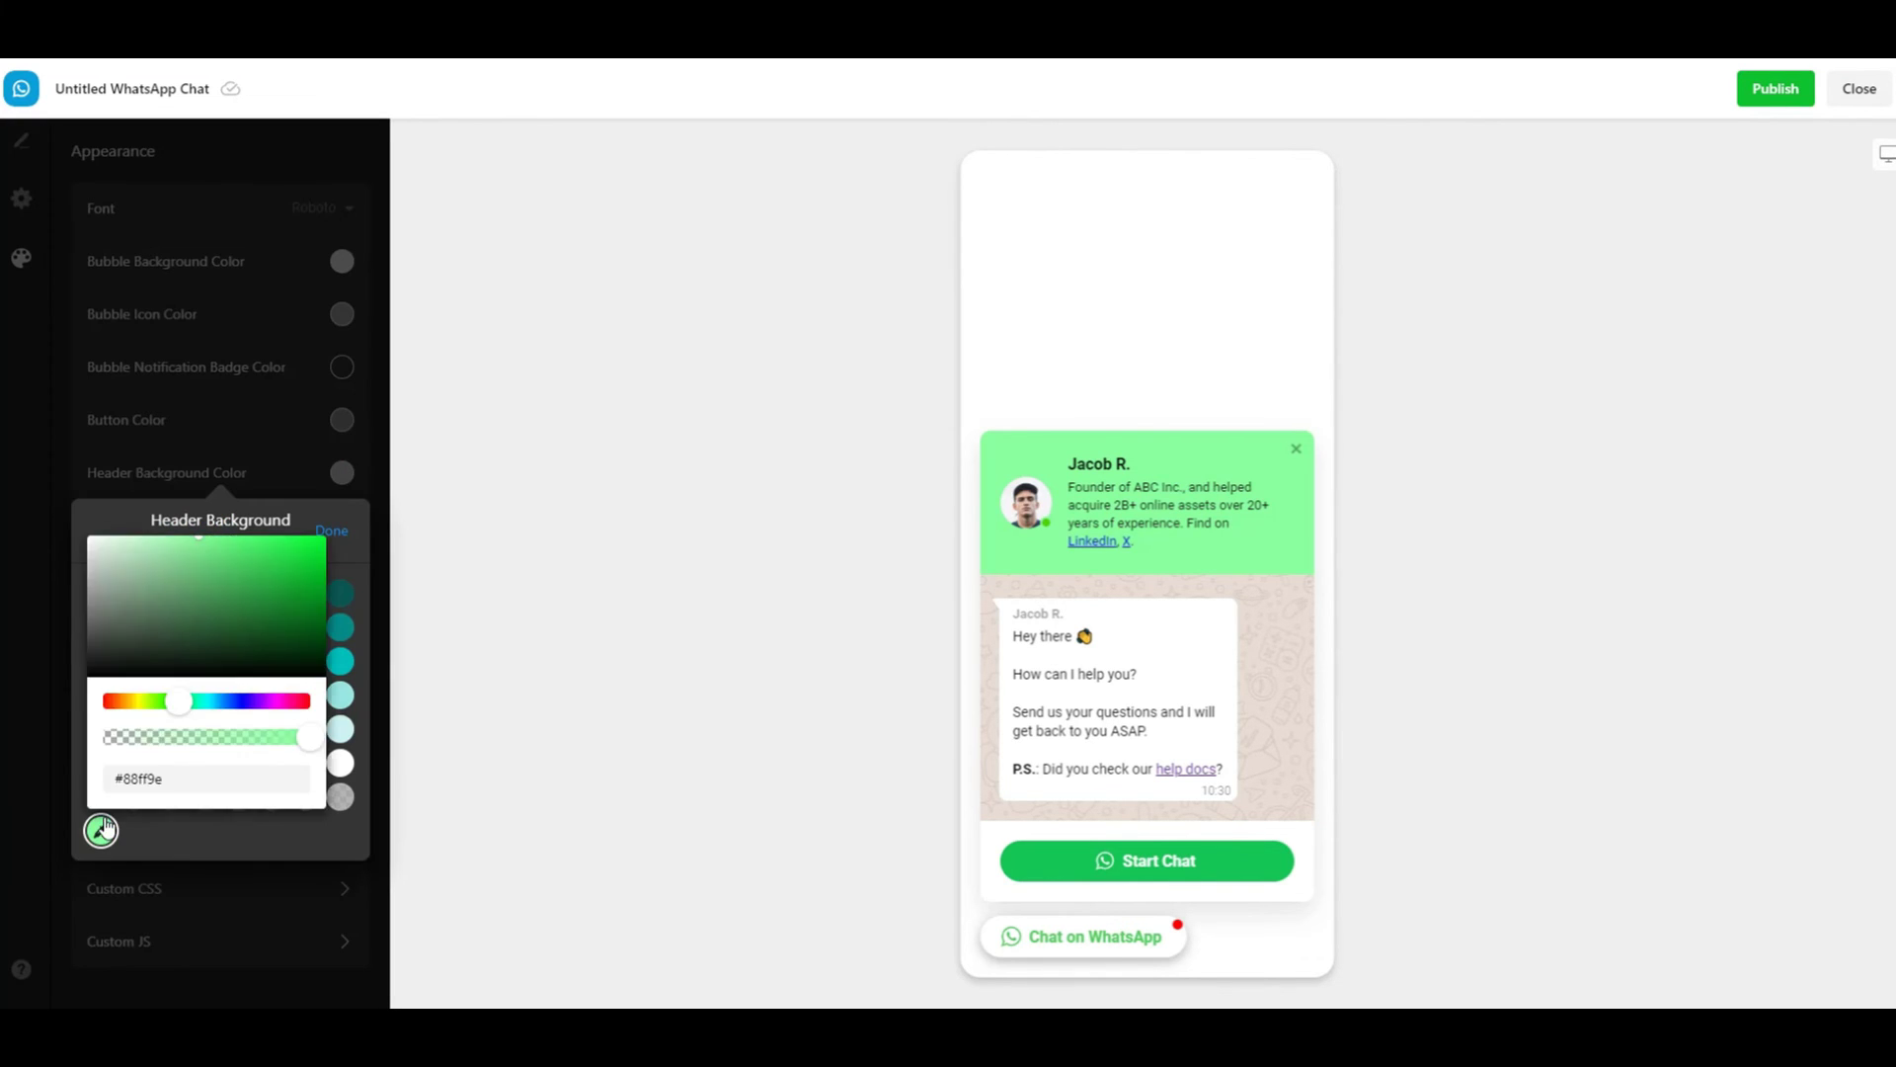
pyautogui.click(192, 702)
pyautogui.moveTo(191, 702)
pyautogui.mouseDown()
pyautogui.moveTo(226, 703)
pyautogui.moveTo(115, 703)
pyautogui.moveTo(201, 703)
pyautogui.moveTo(182, 704)
pyautogui.mouseUp()
pyautogui.moveTo(194, 554)
pyautogui.mouseDown()
pyautogui.moveTo(241, 537)
pyautogui.moveTo(139, 519)
pyautogui.moveTo(158, 513)
pyautogui.mouseUp()
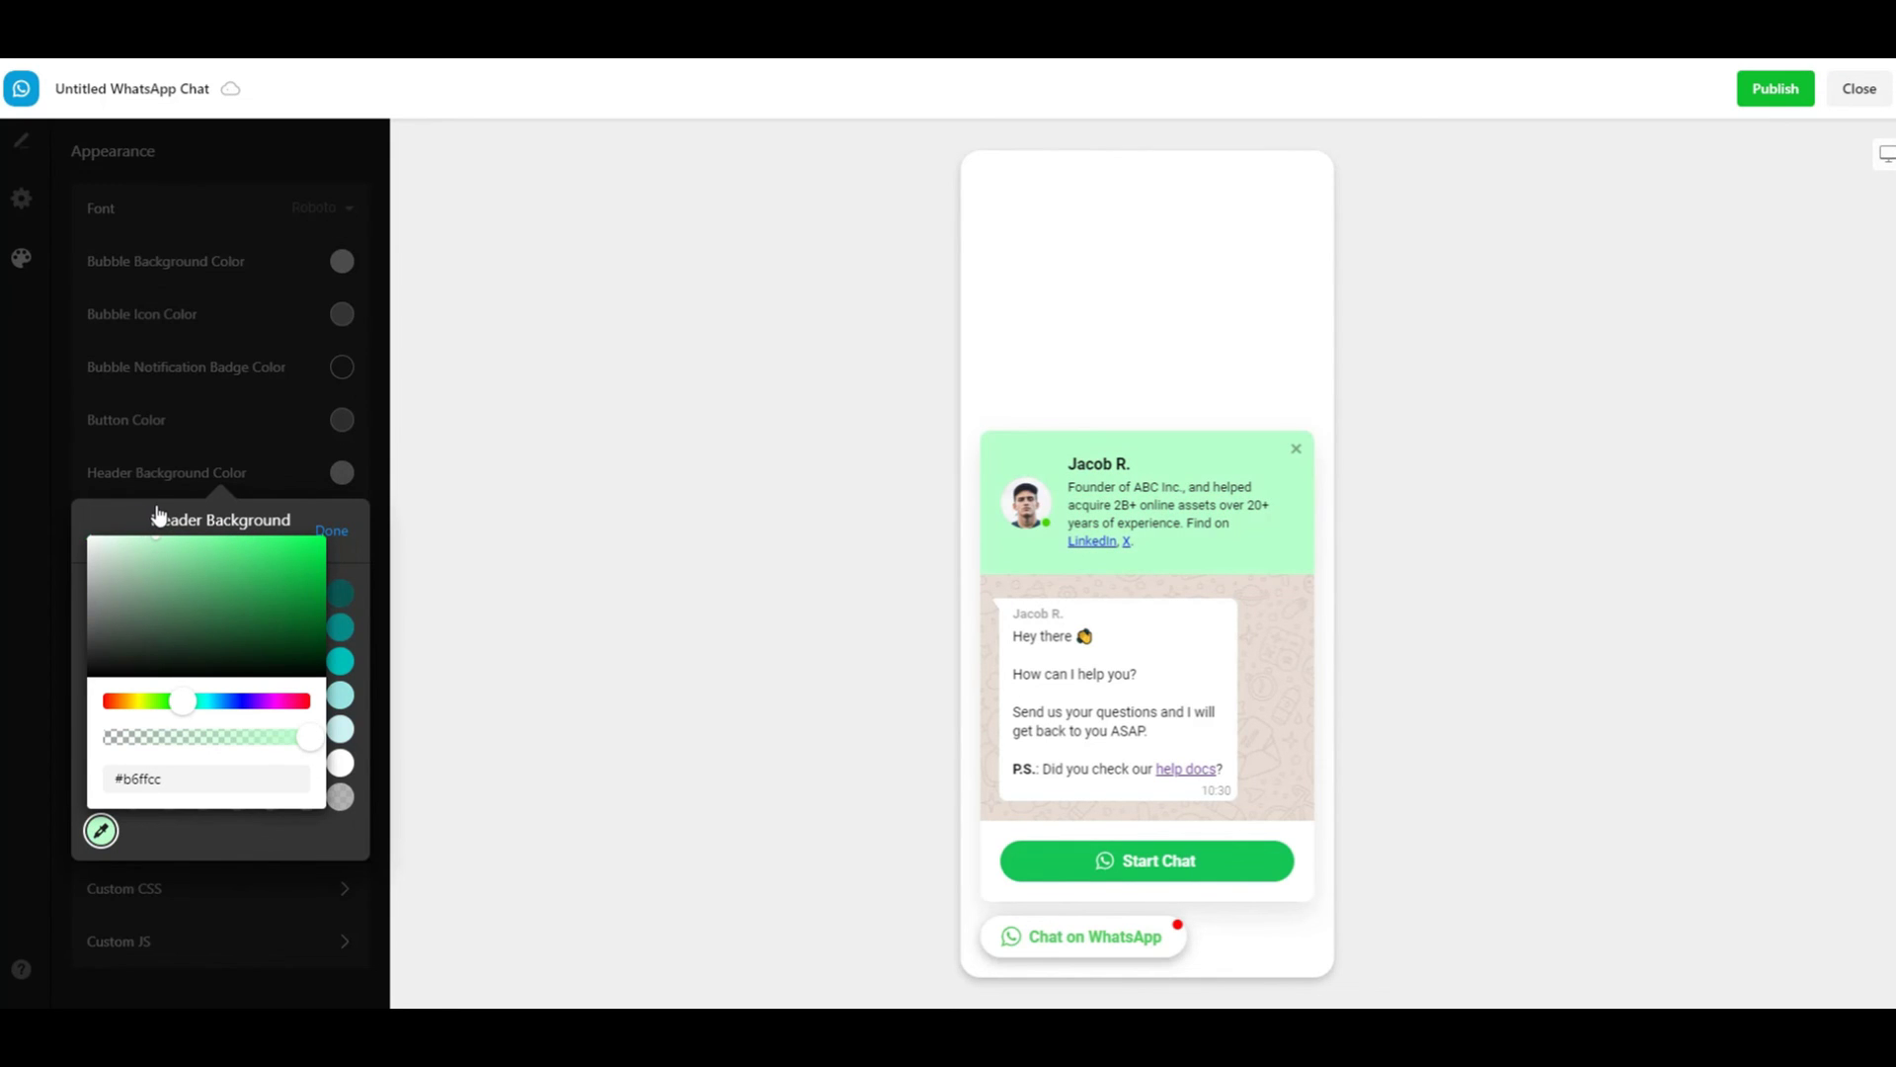
pyautogui.click(336, 528)
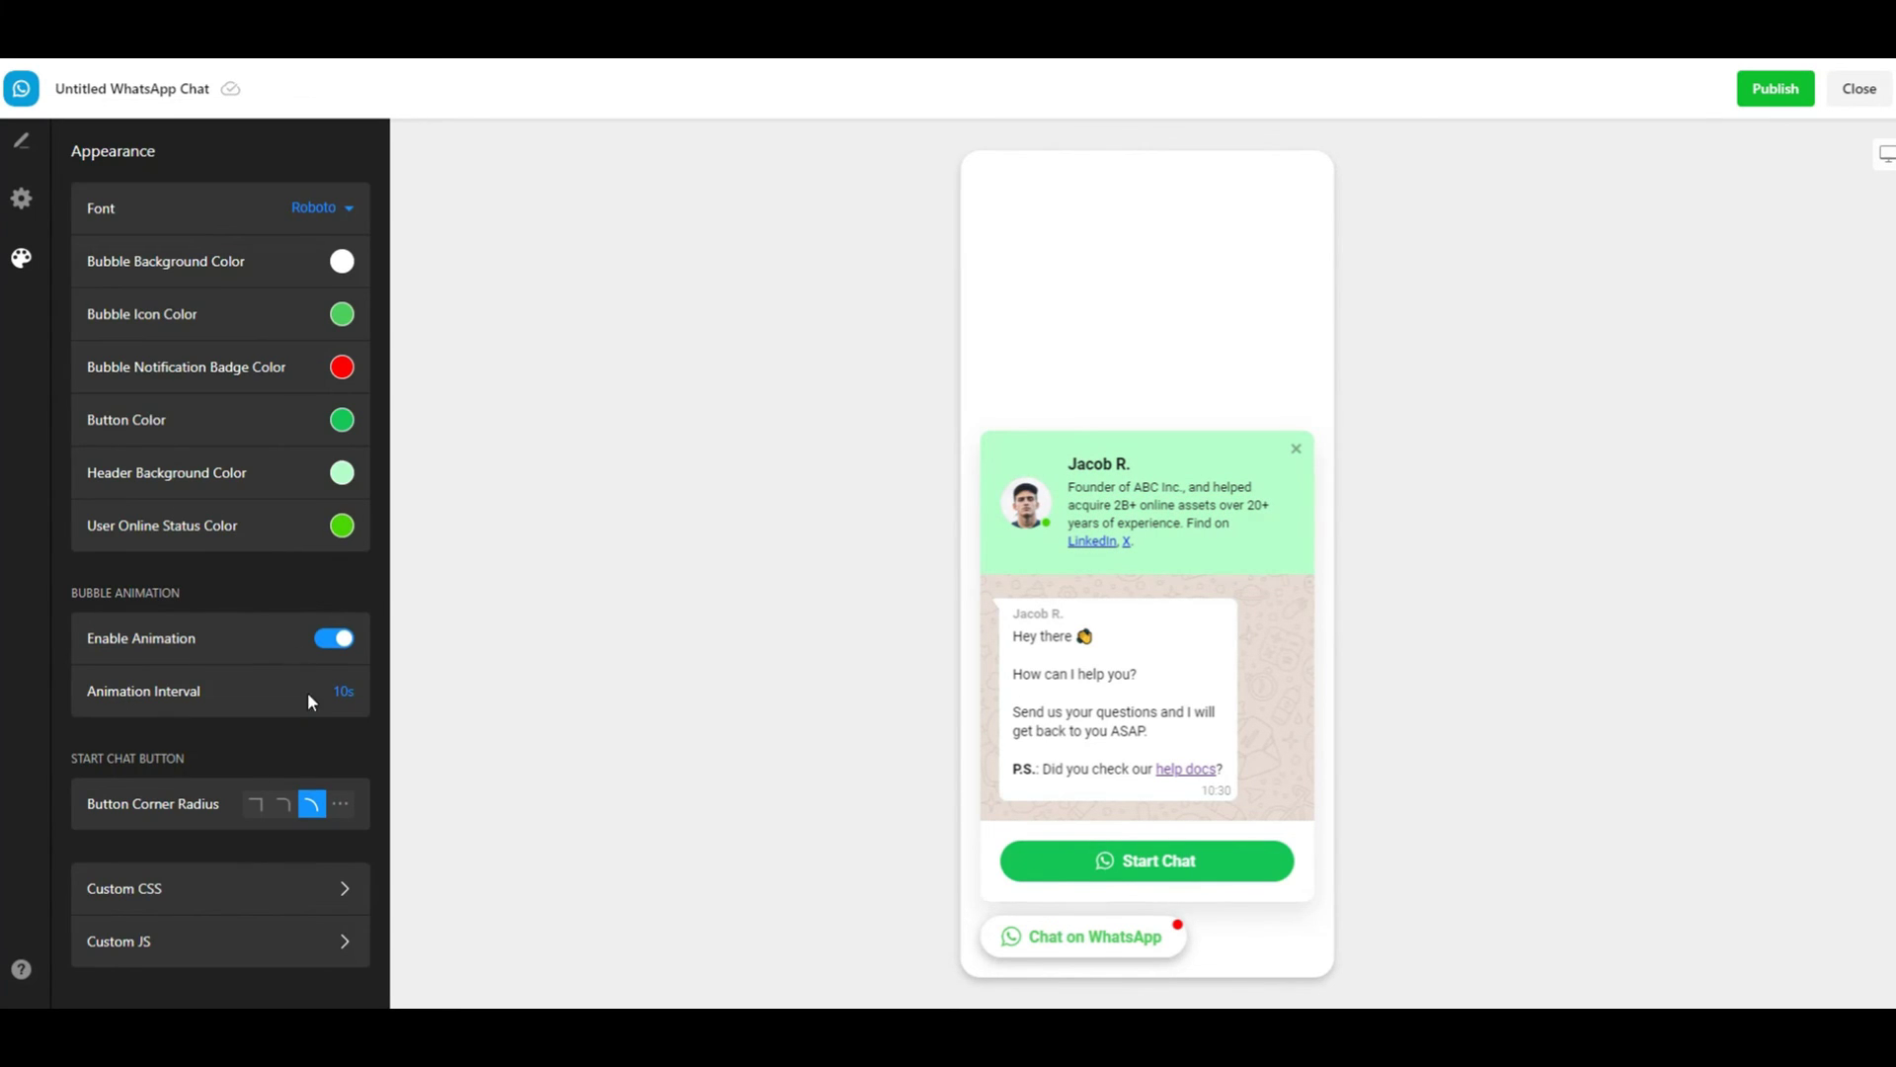
pyautogui.click(259, 878)
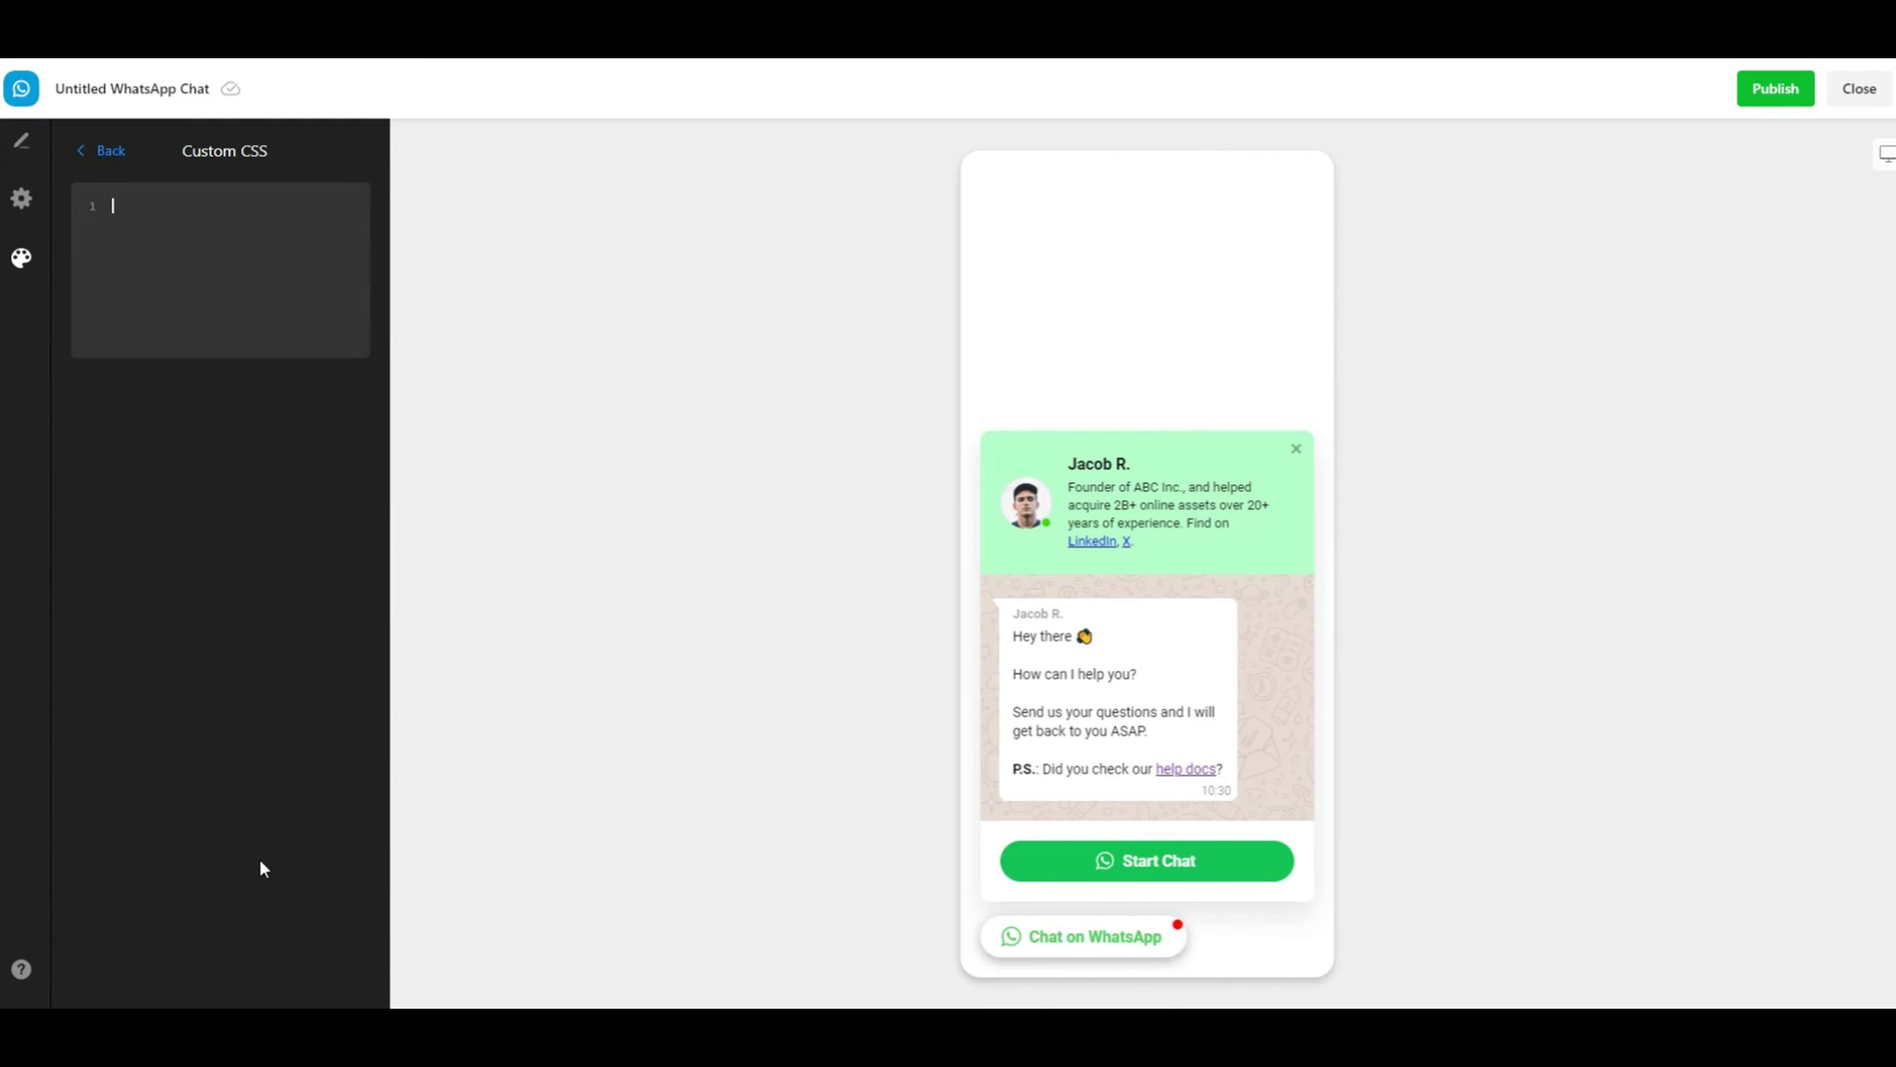
pyautogui.click(103, 151)
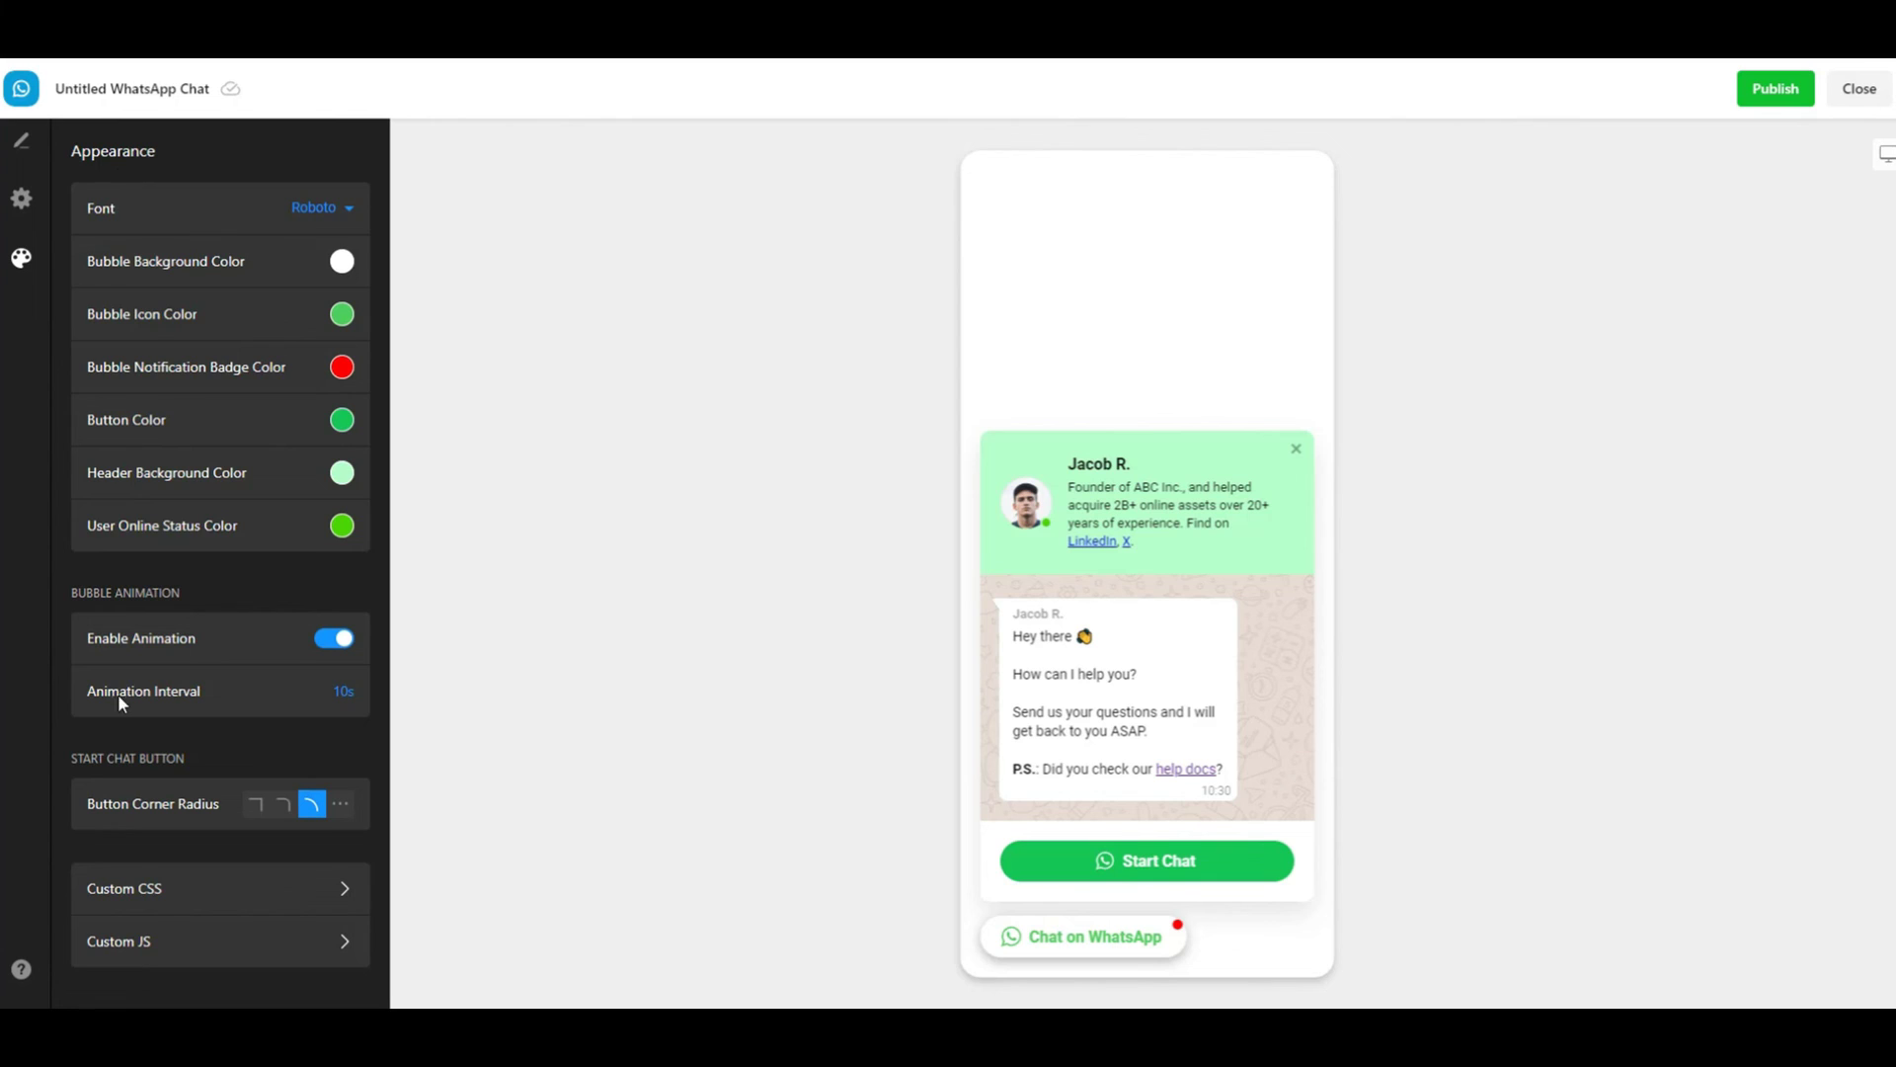
pyautogui.click(221, 953)
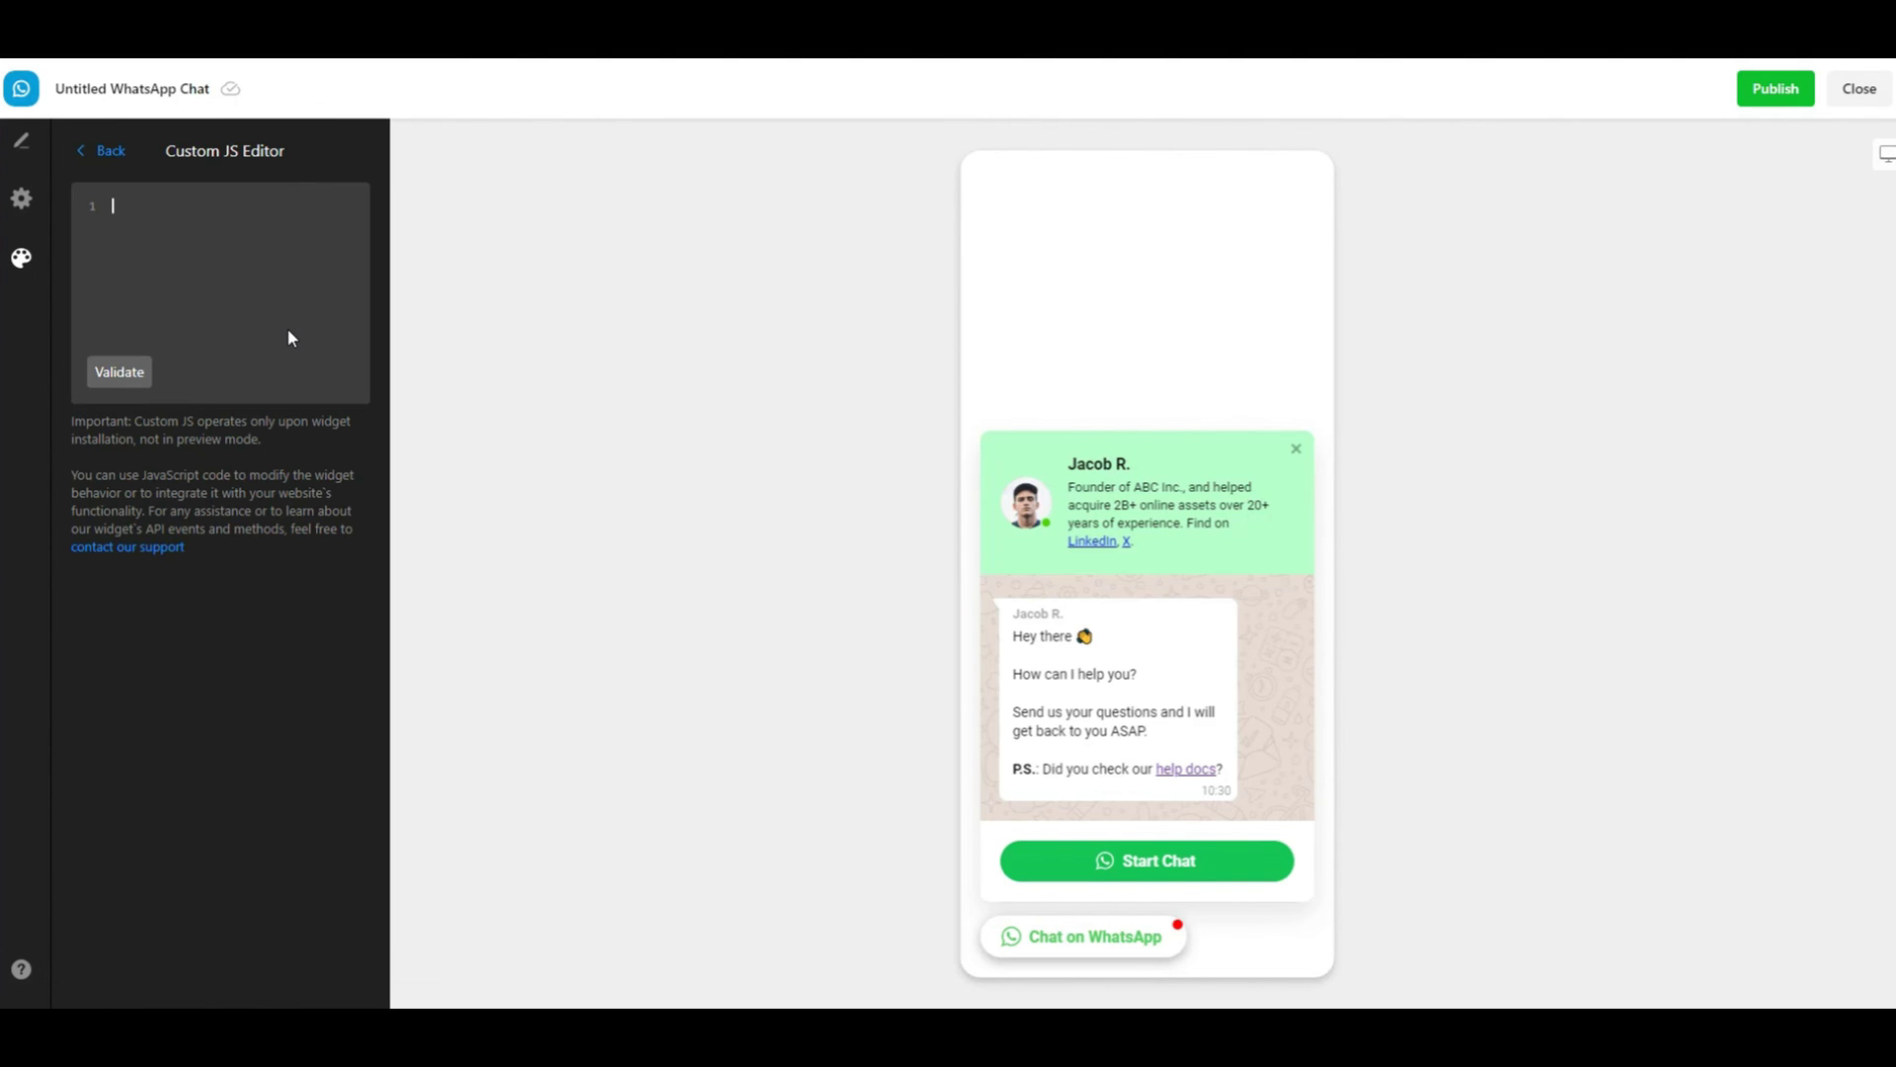
pyautogui.click(104, 160)
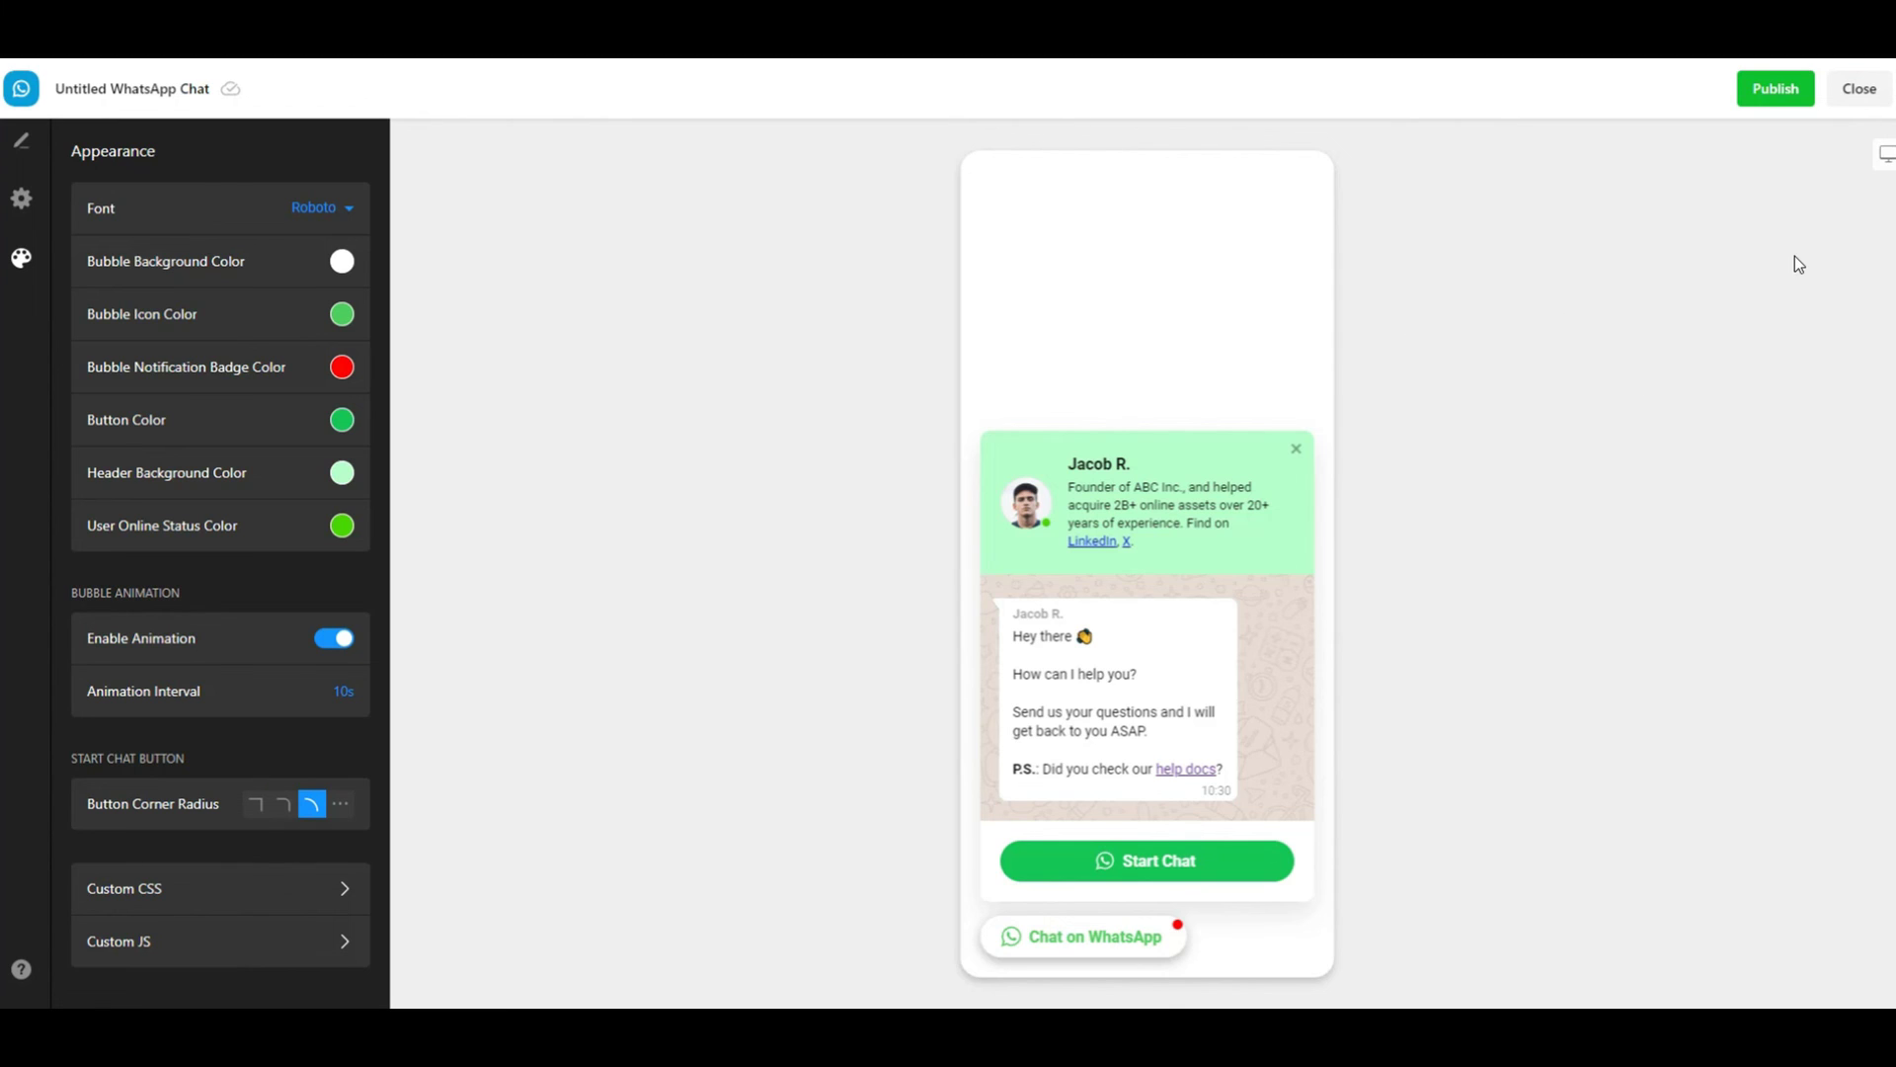
pyautogui.click(1887, 156)
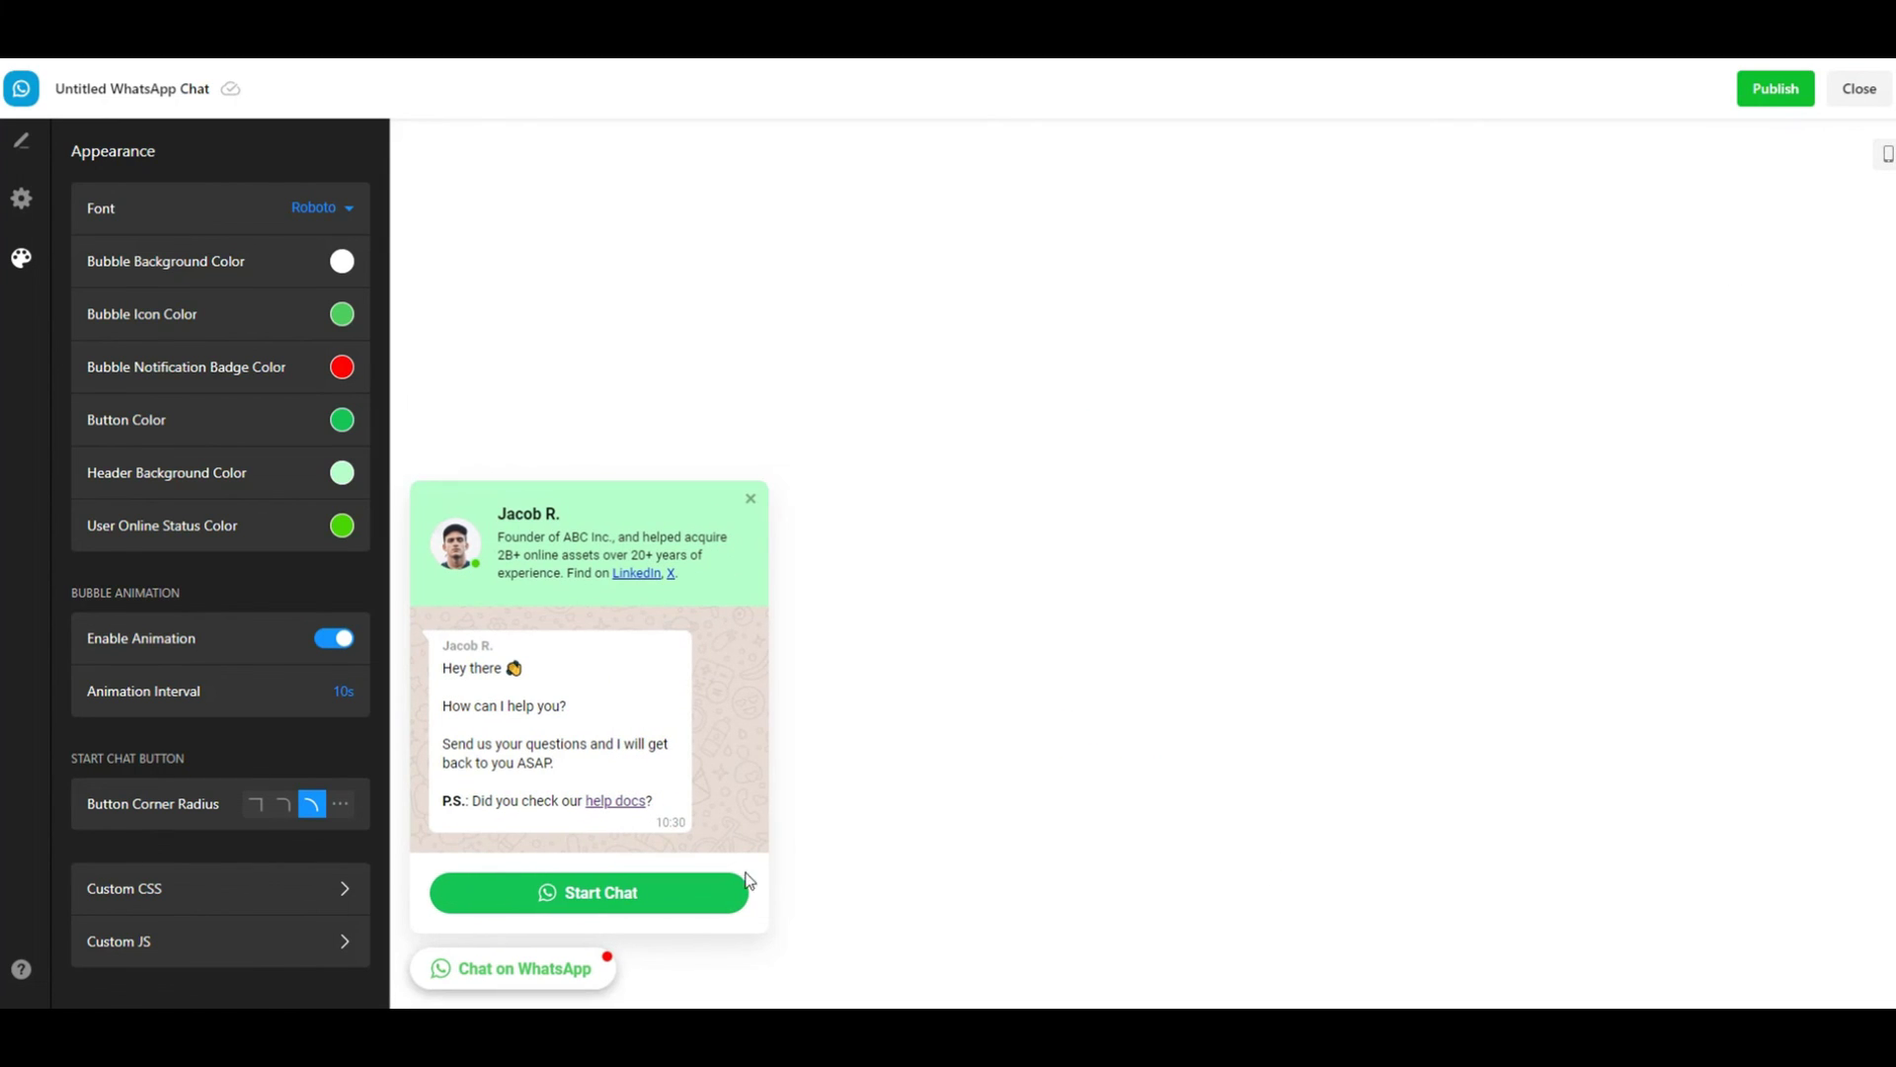
pyautogui.click(582, 976)
pyautogui.click(582, 976)
pyautogui.click(560, 970)
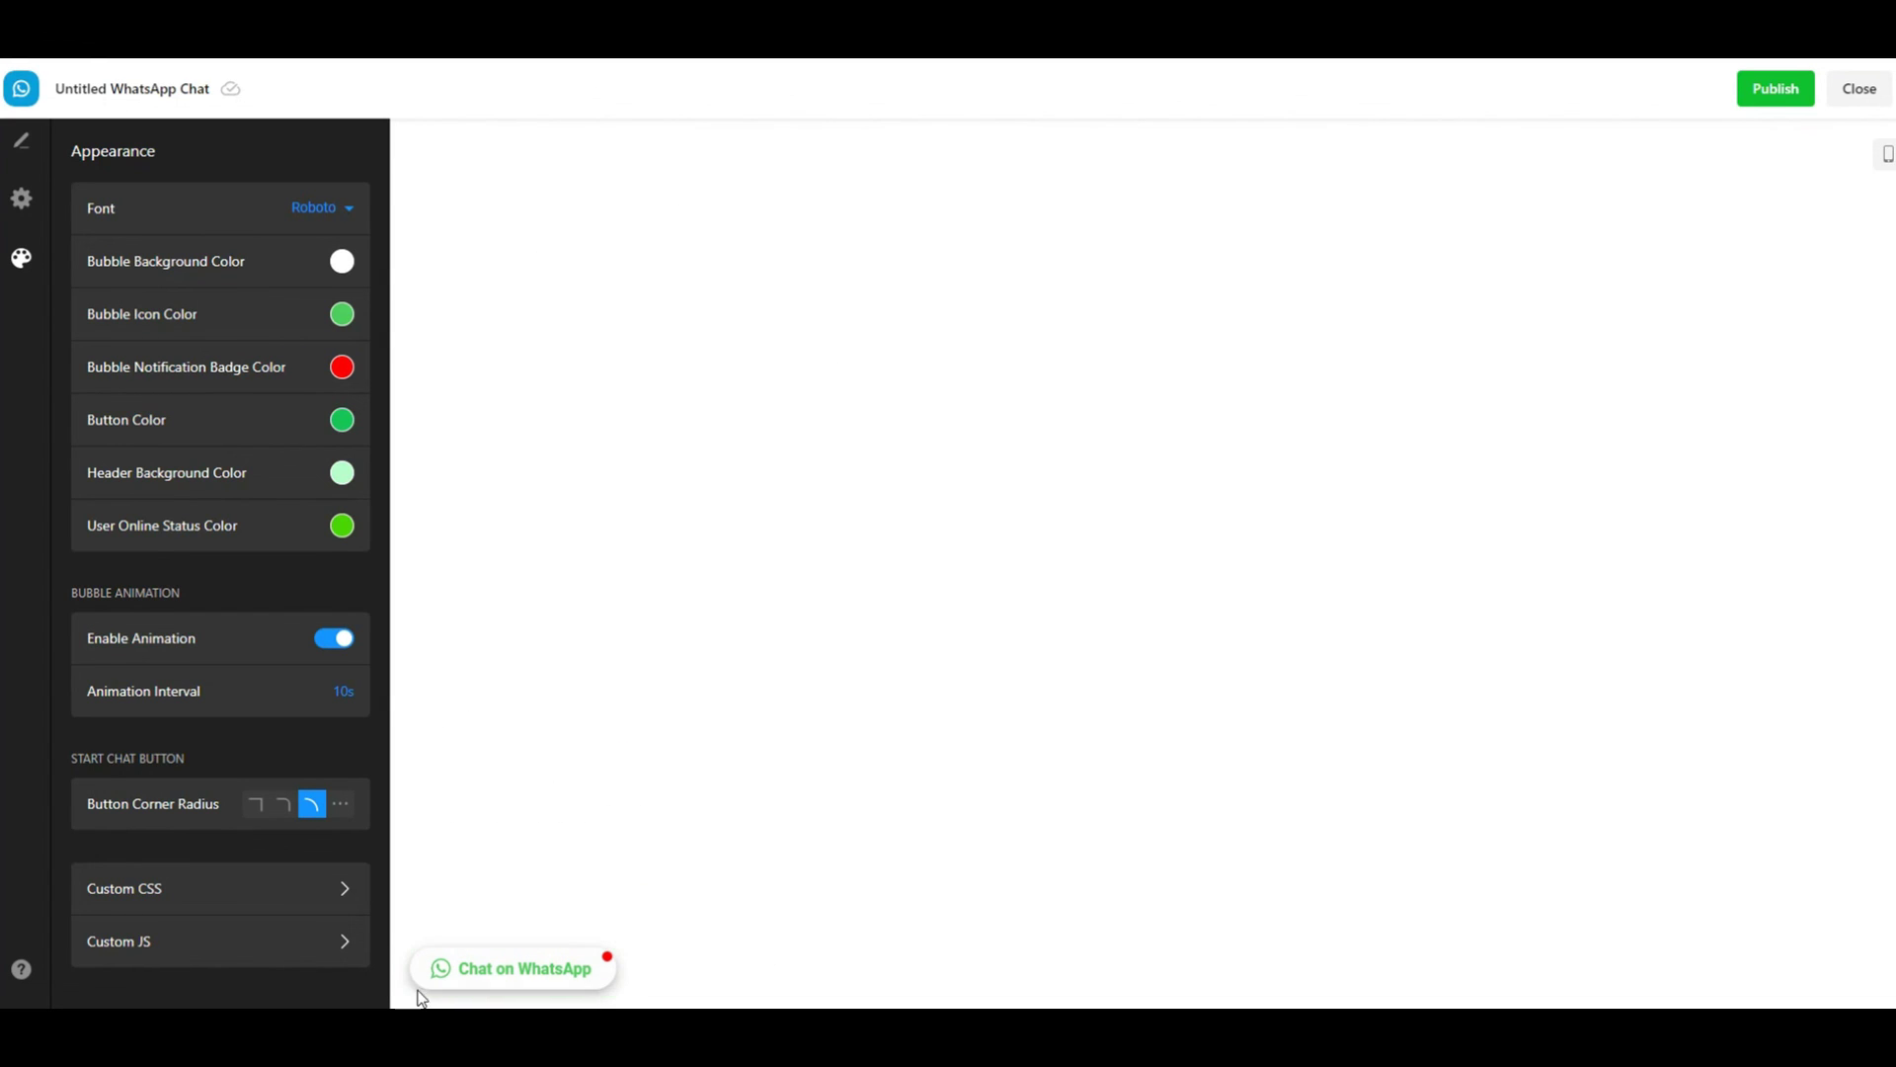
pyautogui.click(496, 974)
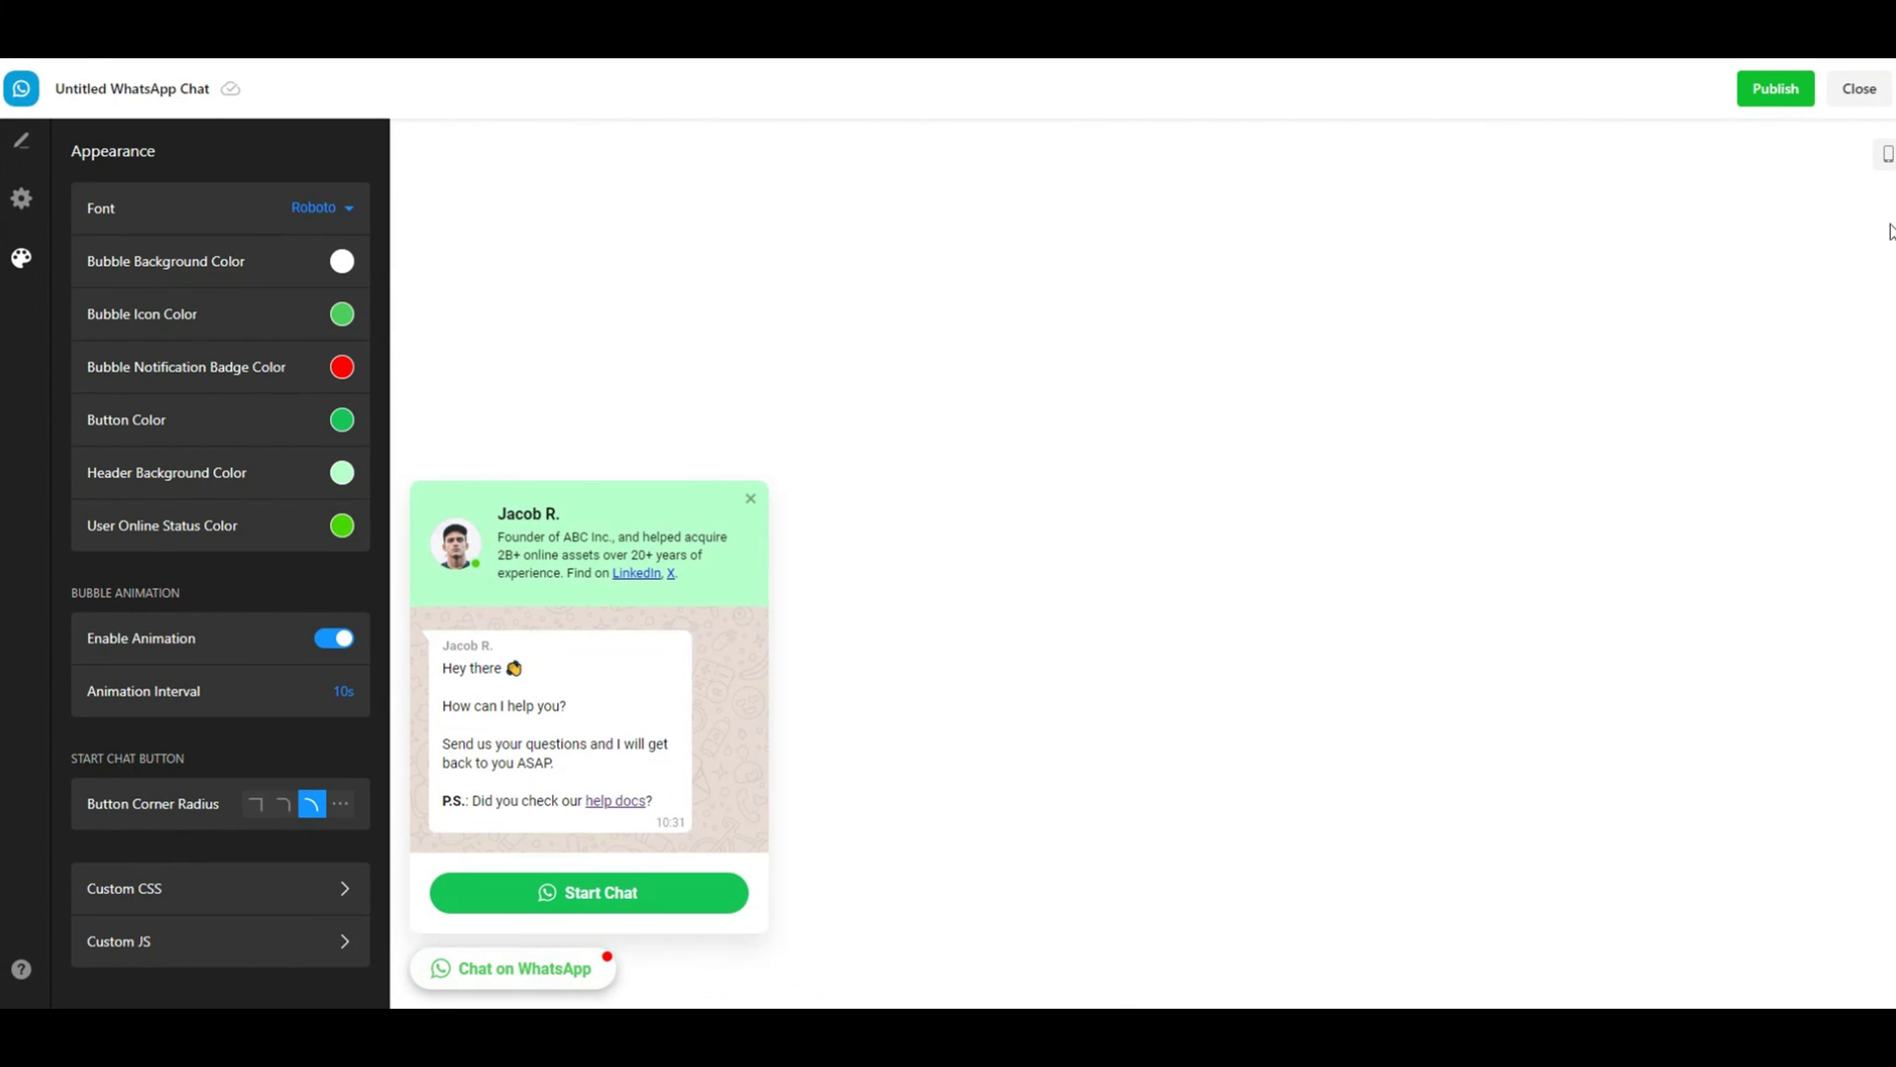
pyautogui.click(1888, 158)
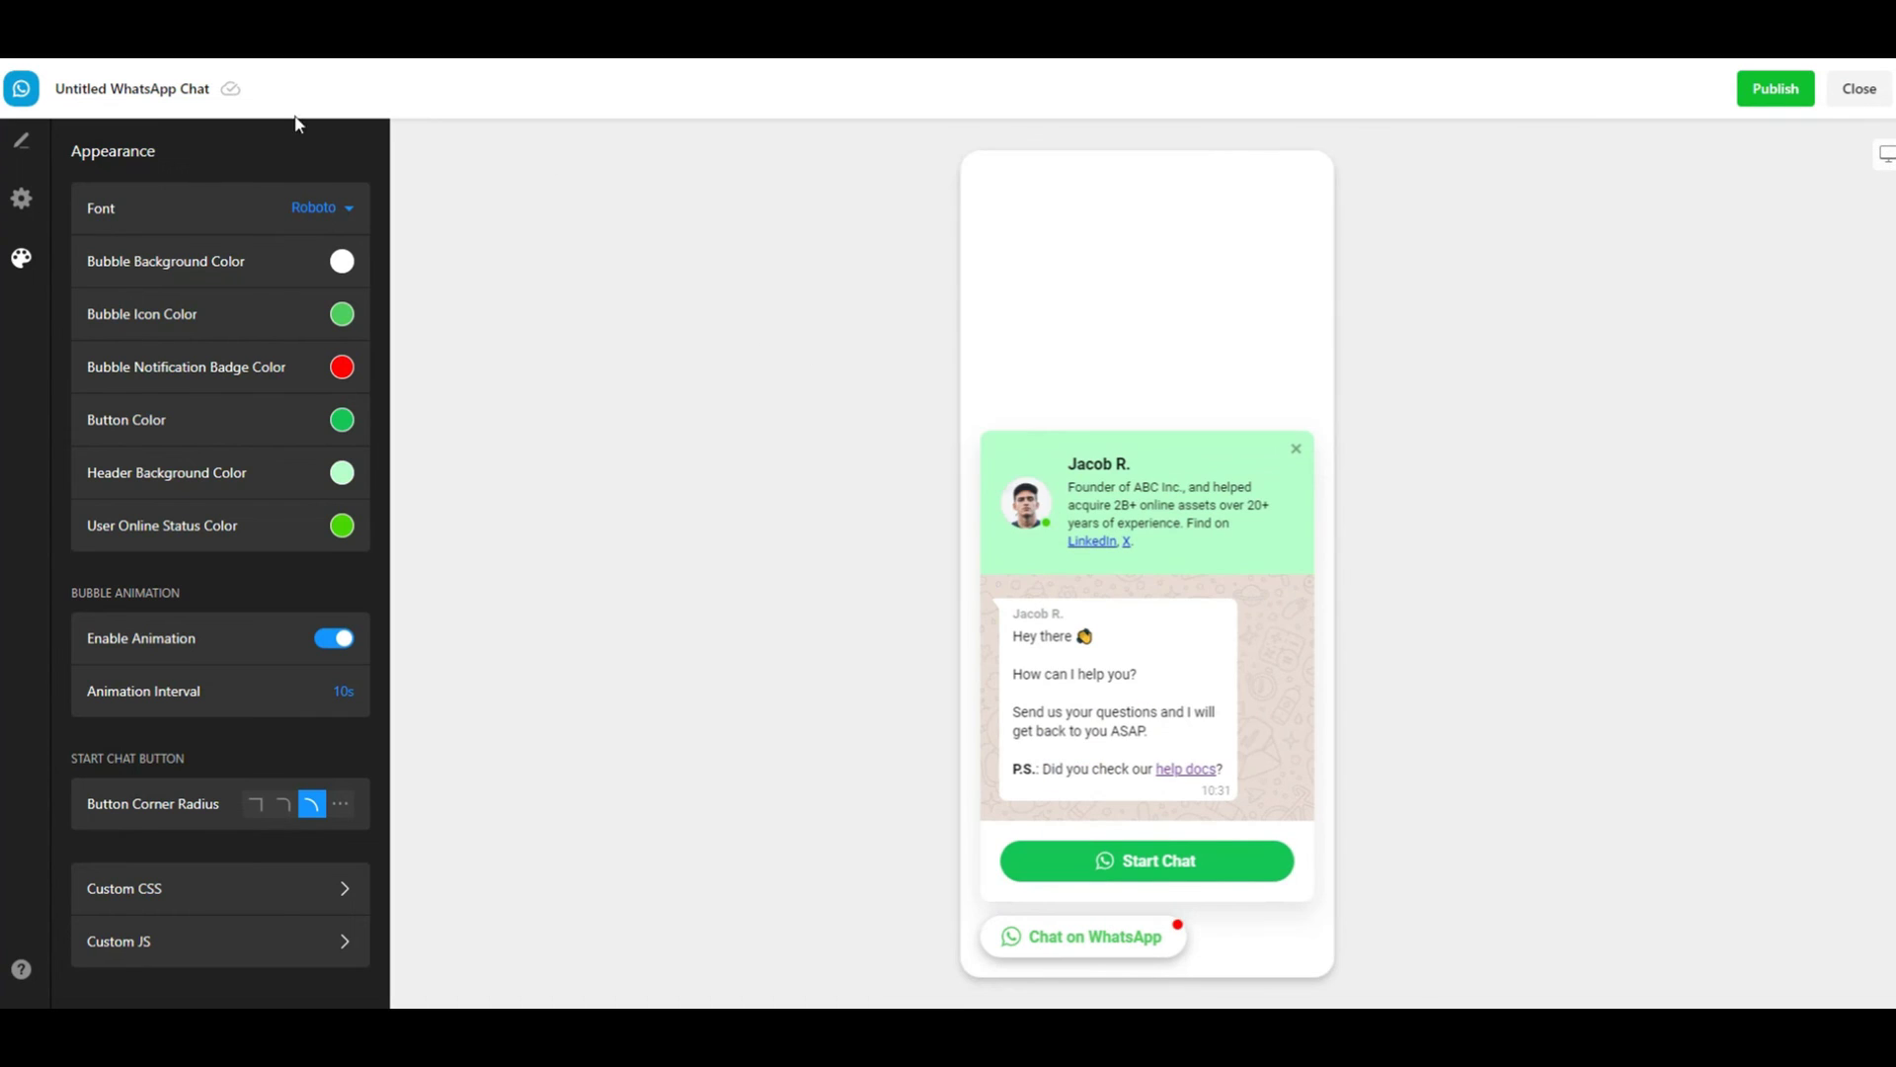
# Step: Rename the widget, replacing 'Untitled' with the new name, and save
pyautogui.click(143, 98)
pyautogui.doubleClick(814, 534)
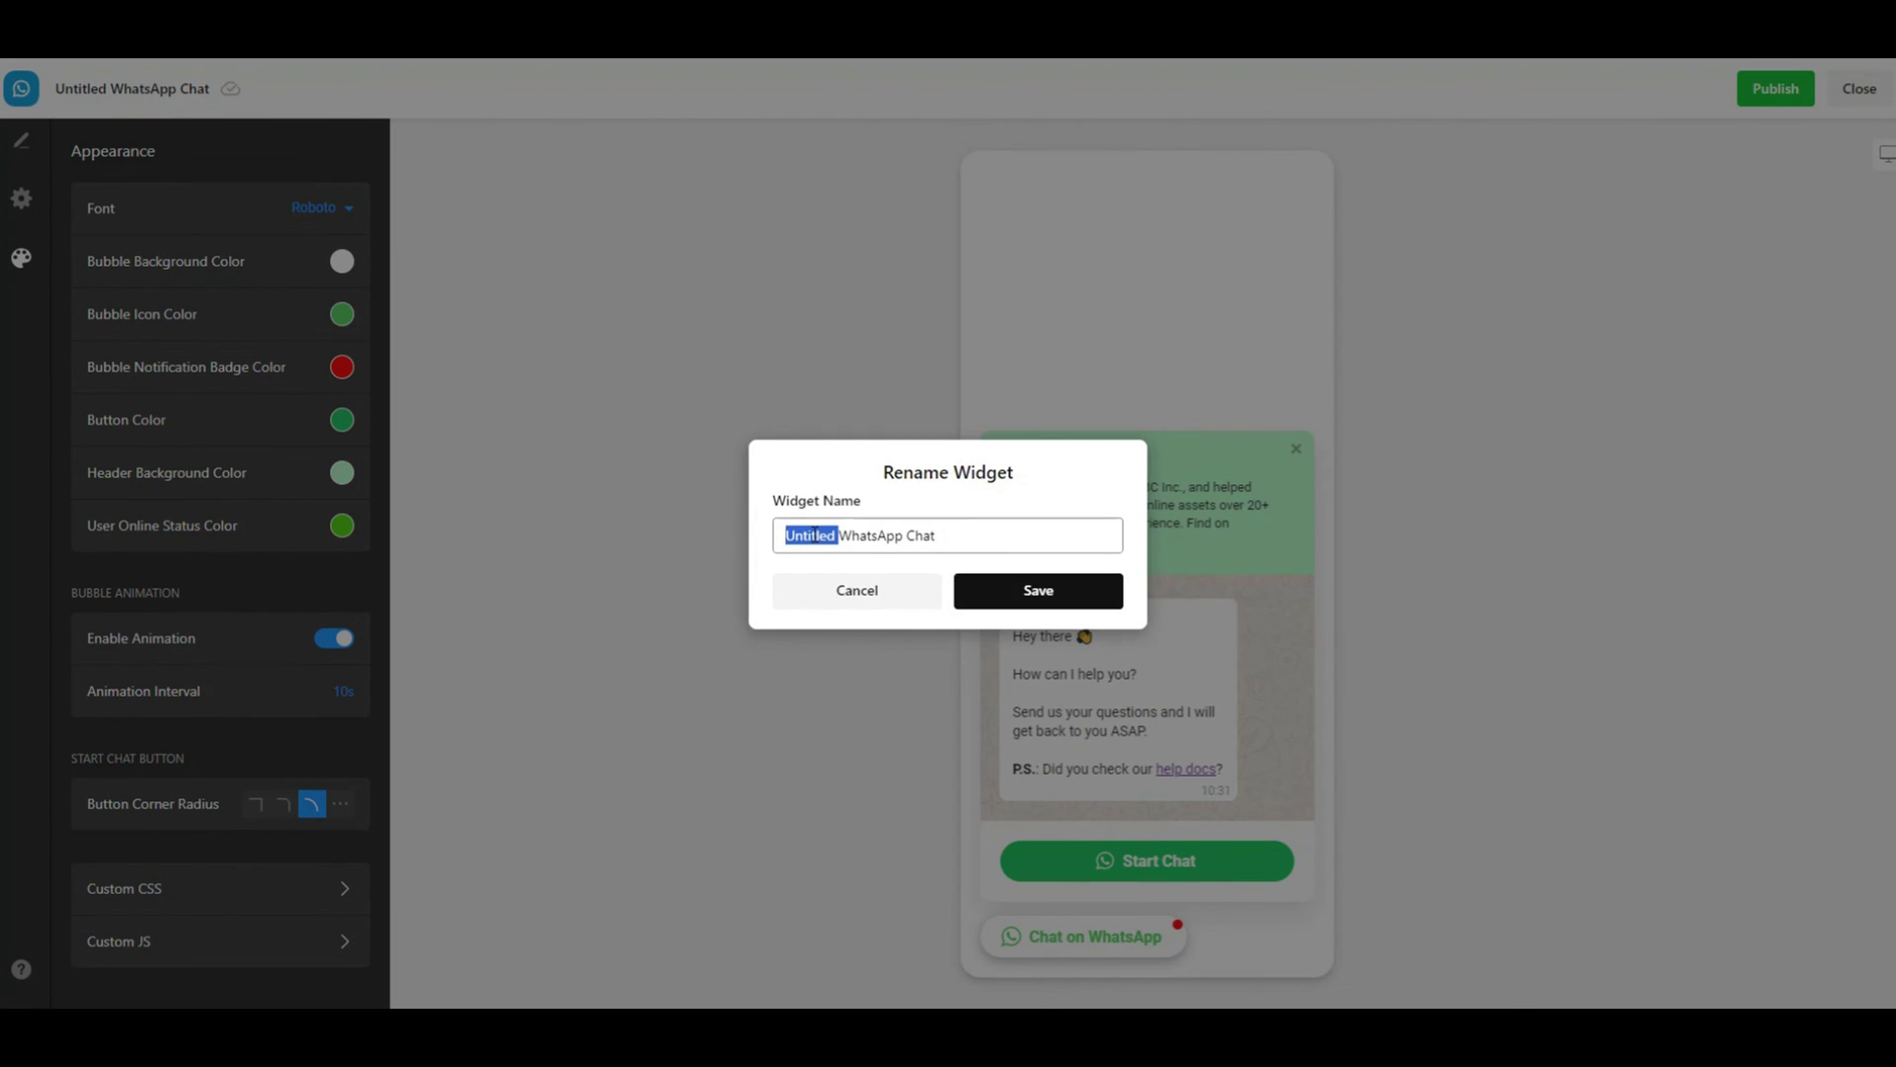
pyautogui.write('Pitiya')
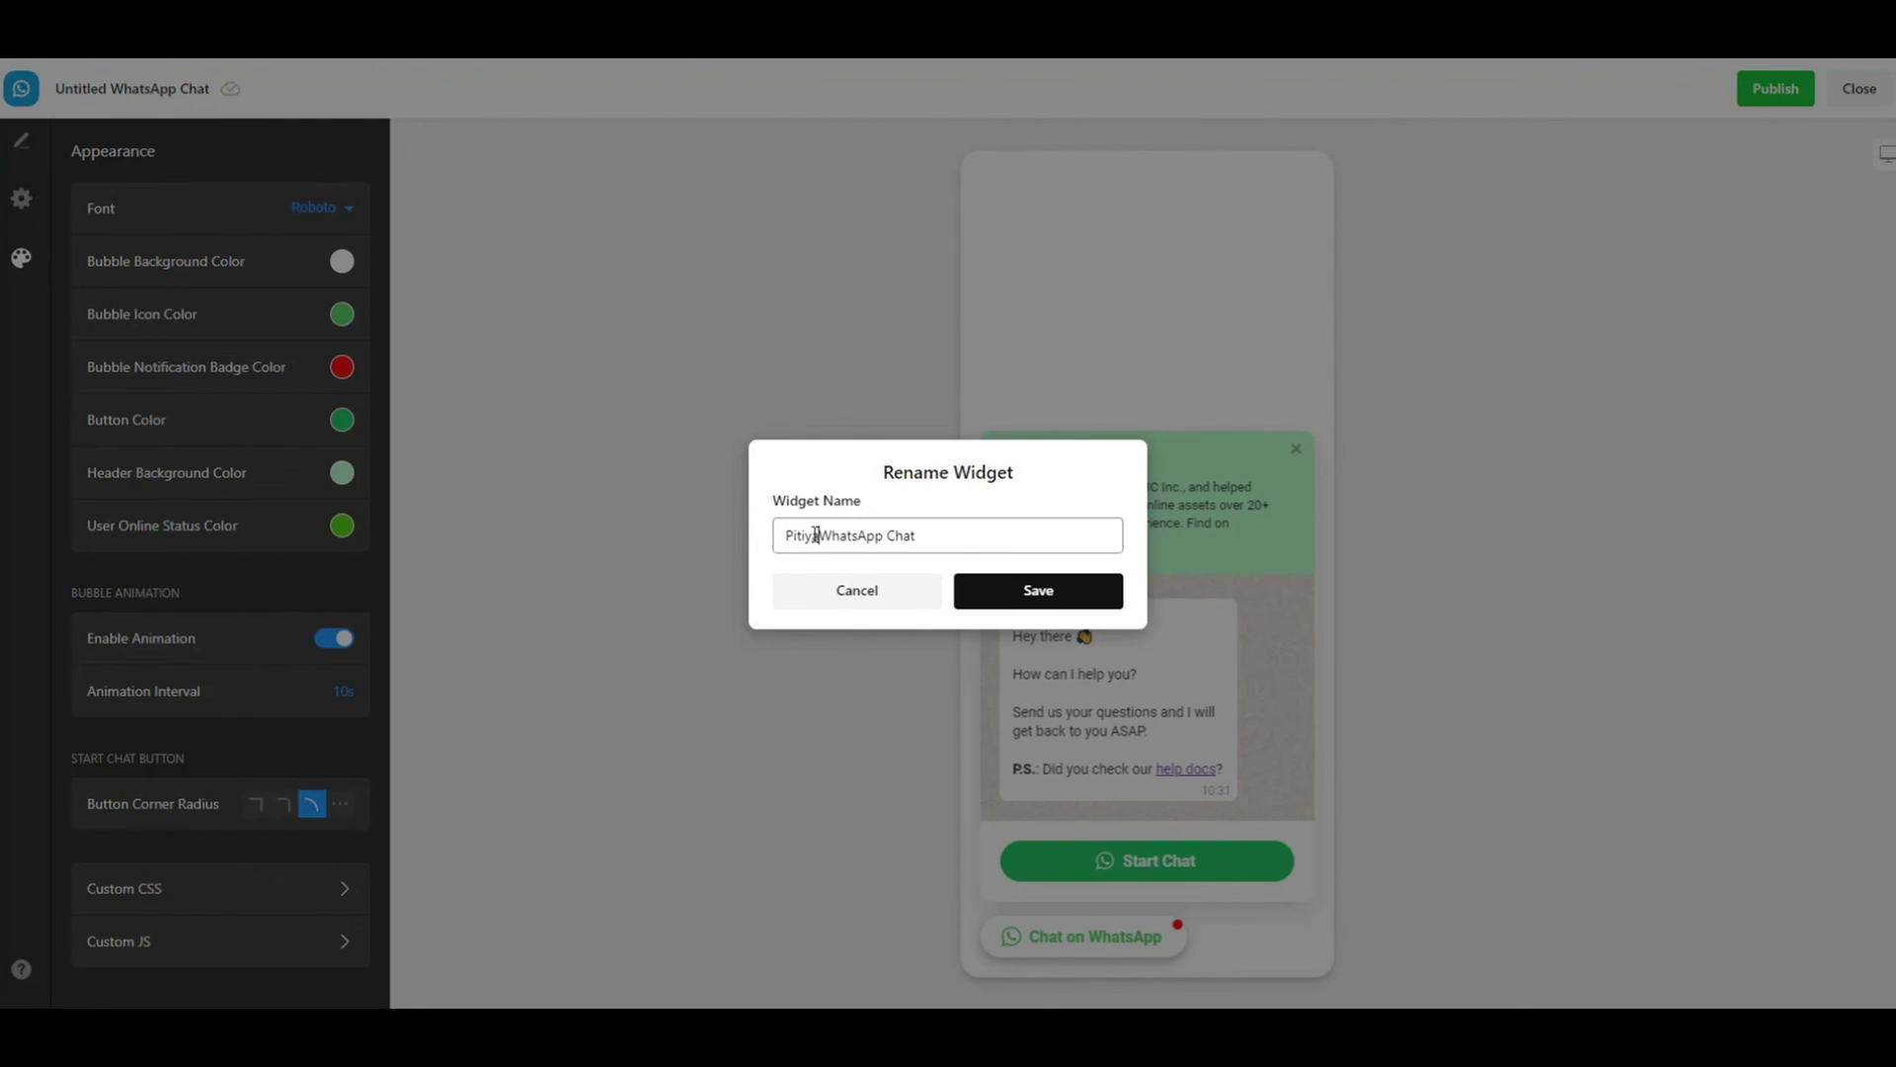
pyautogui.click(1042, 593)
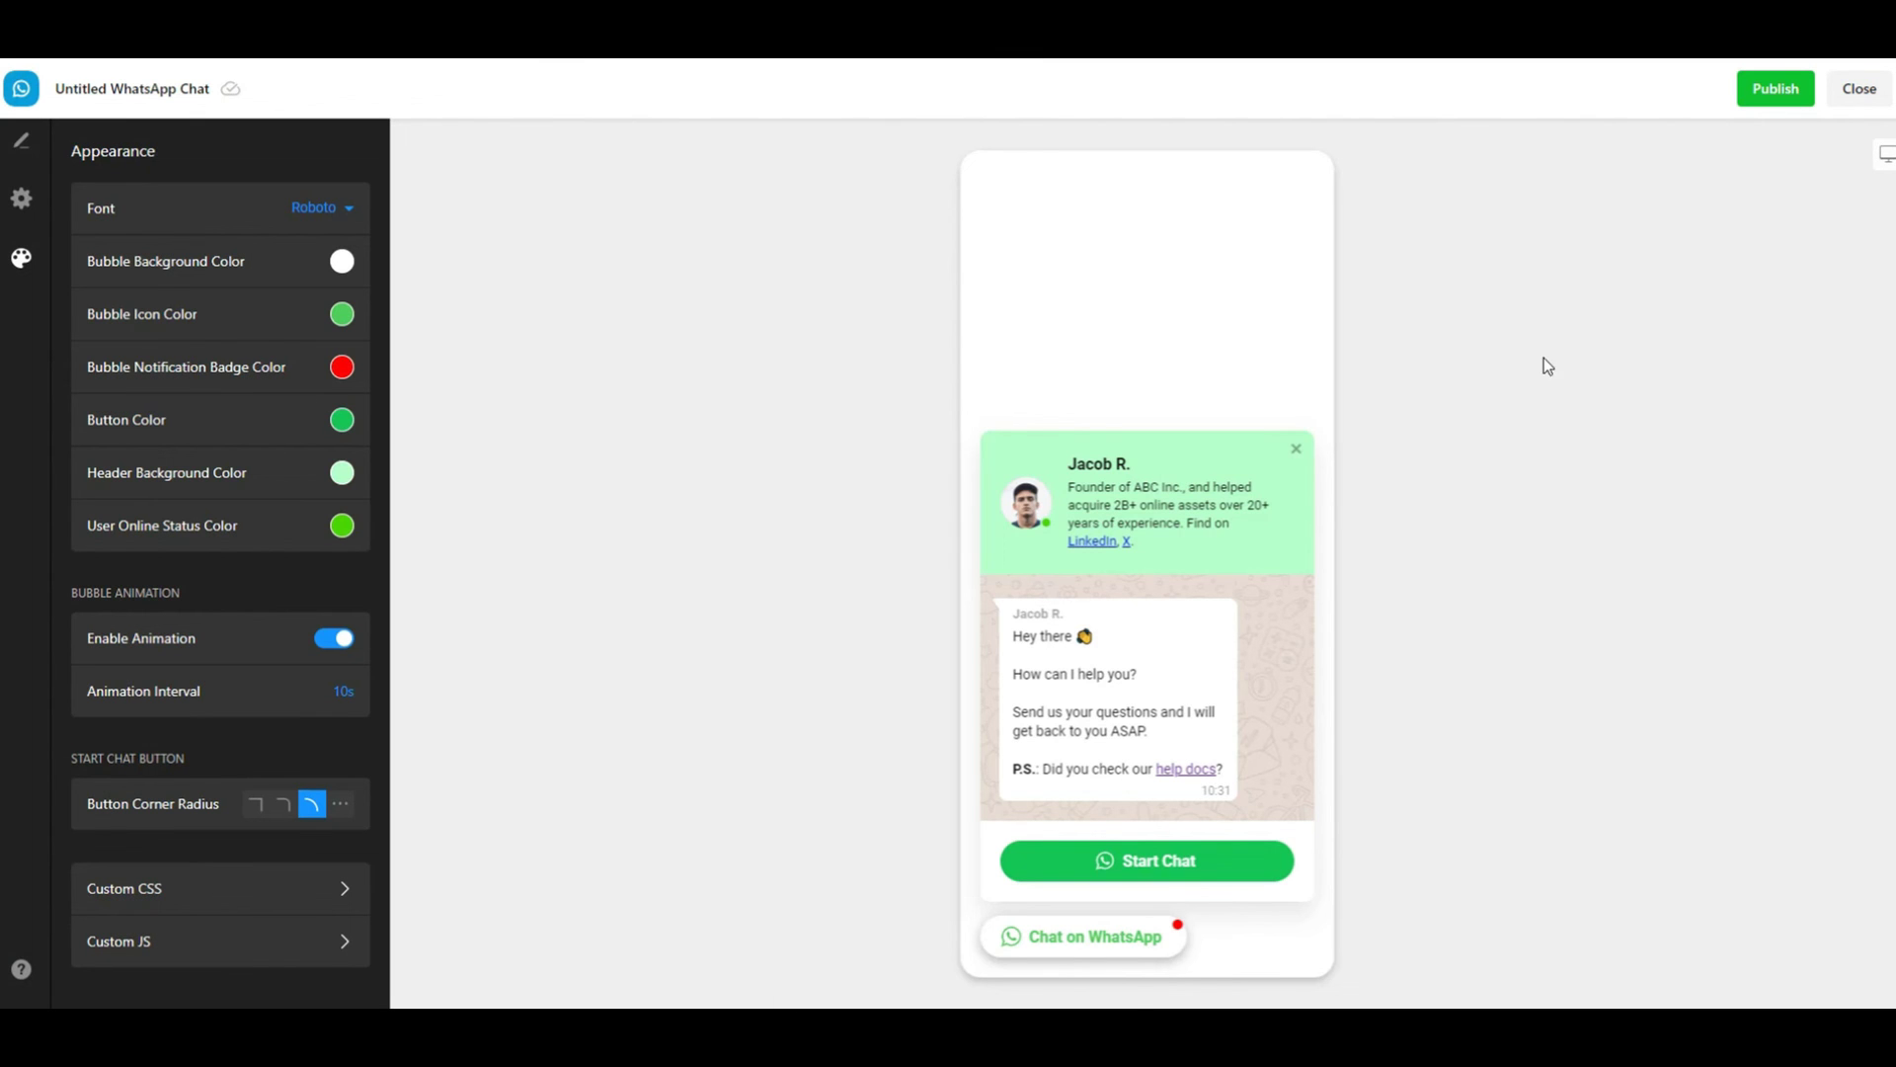
# Step: Publish the widget and bring up its Embed Code from the dashboard
pyautogui.click(1774, 88)
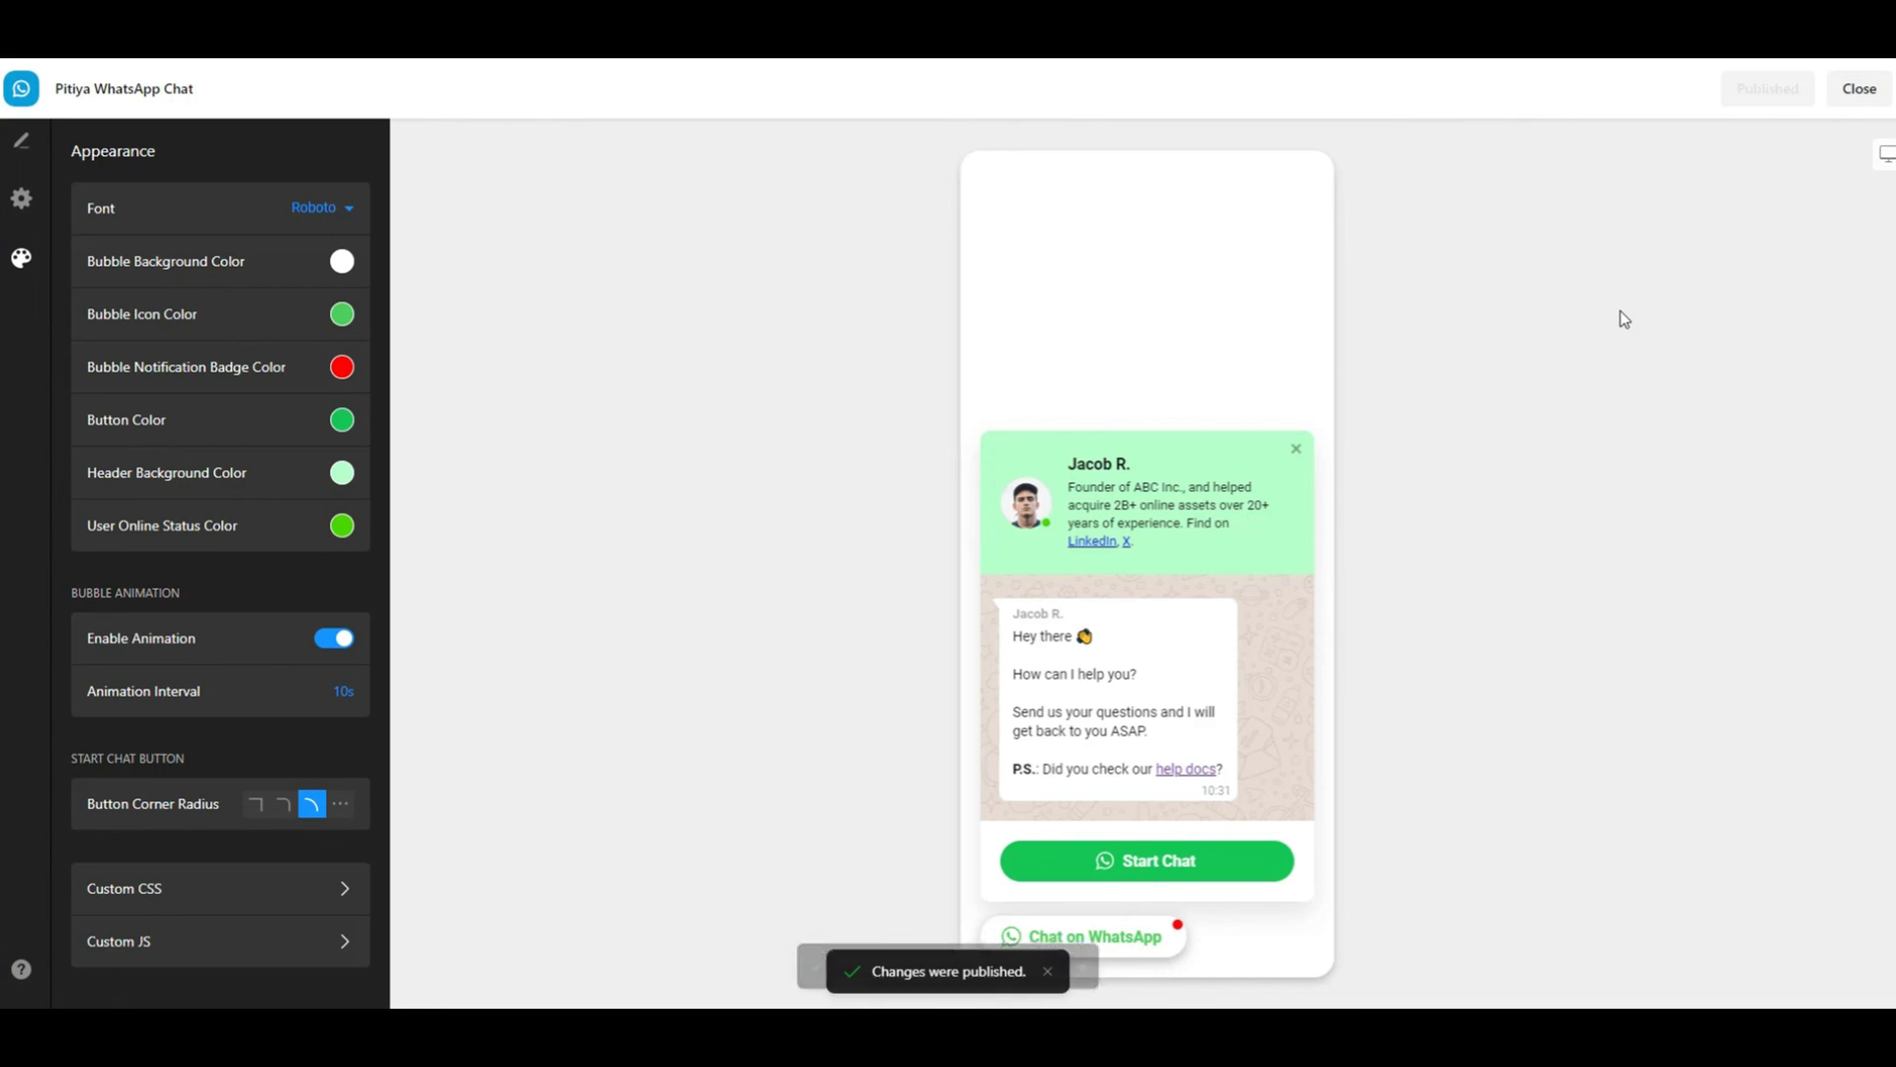
pyautogui.click(1867, 91)
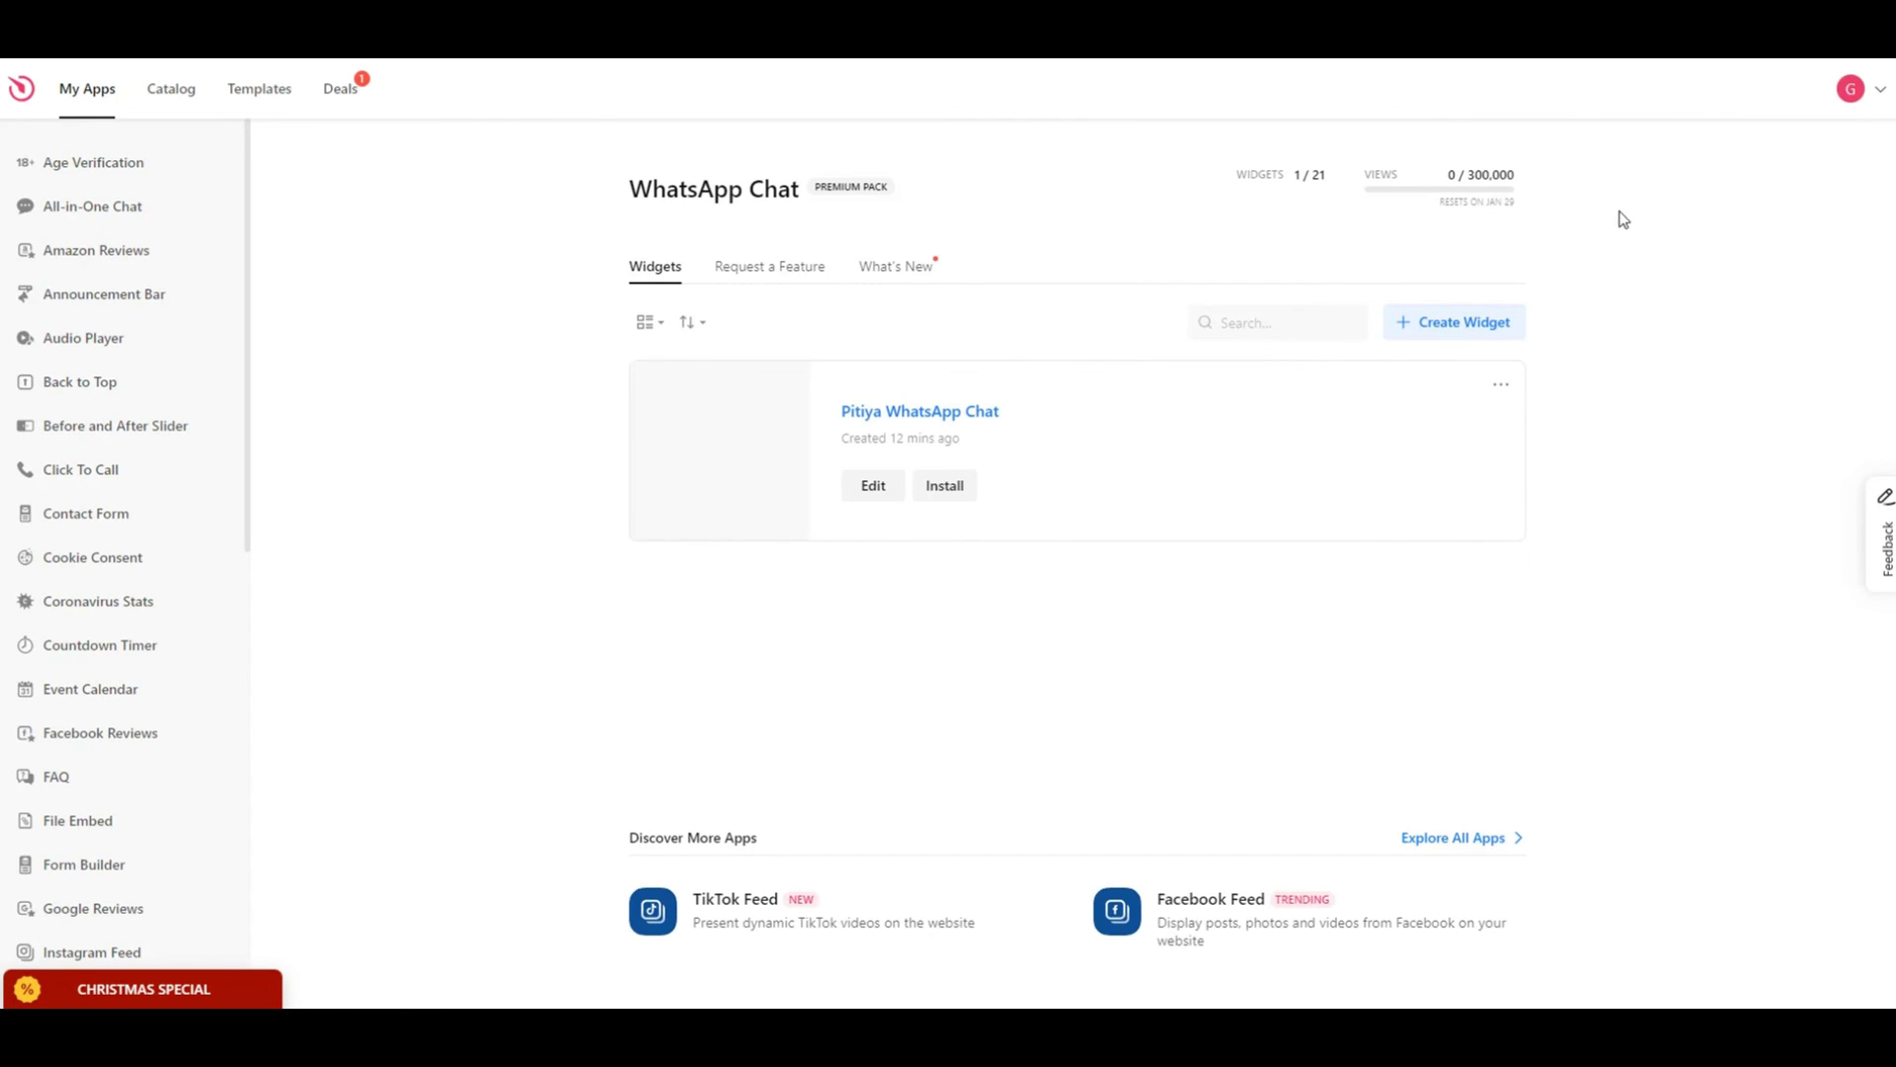
pyautogui.click(1500, 385)
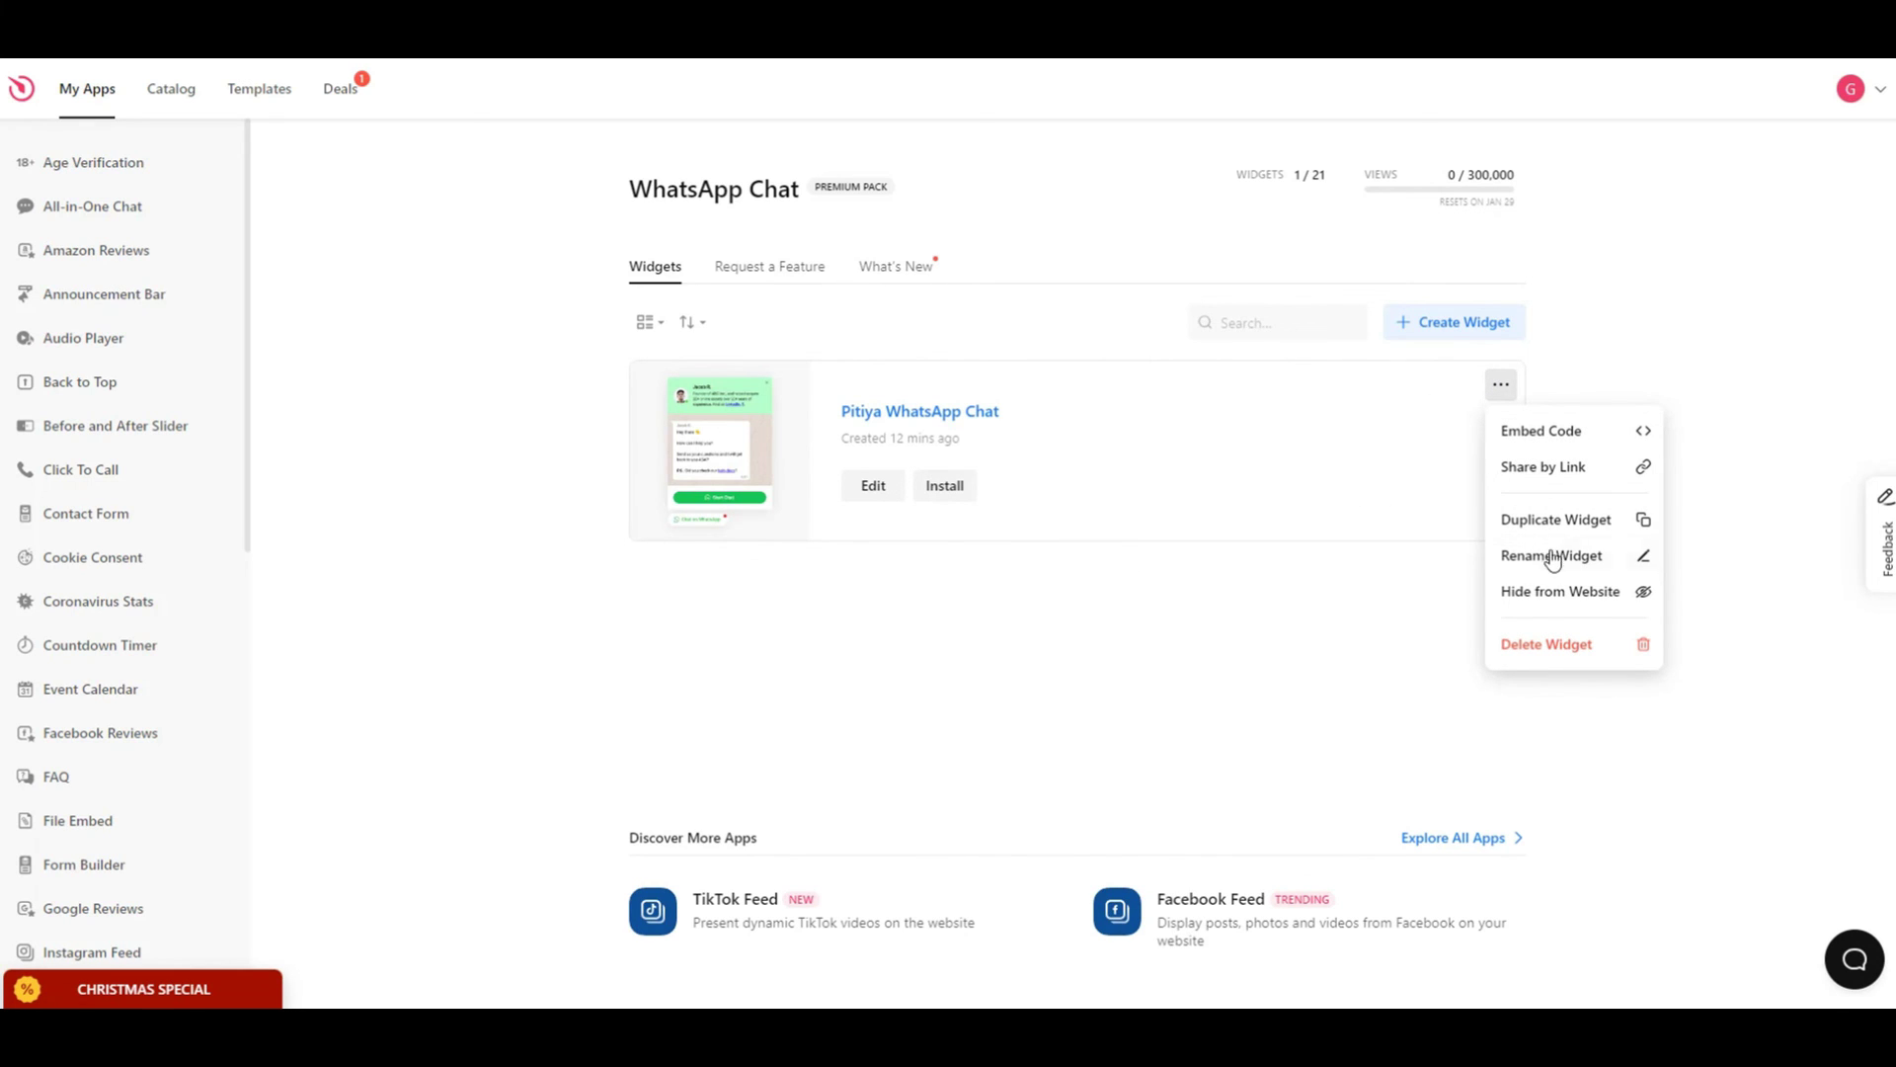
pyautogui.click(1723, 466)
pyautogui.click(946, 488)
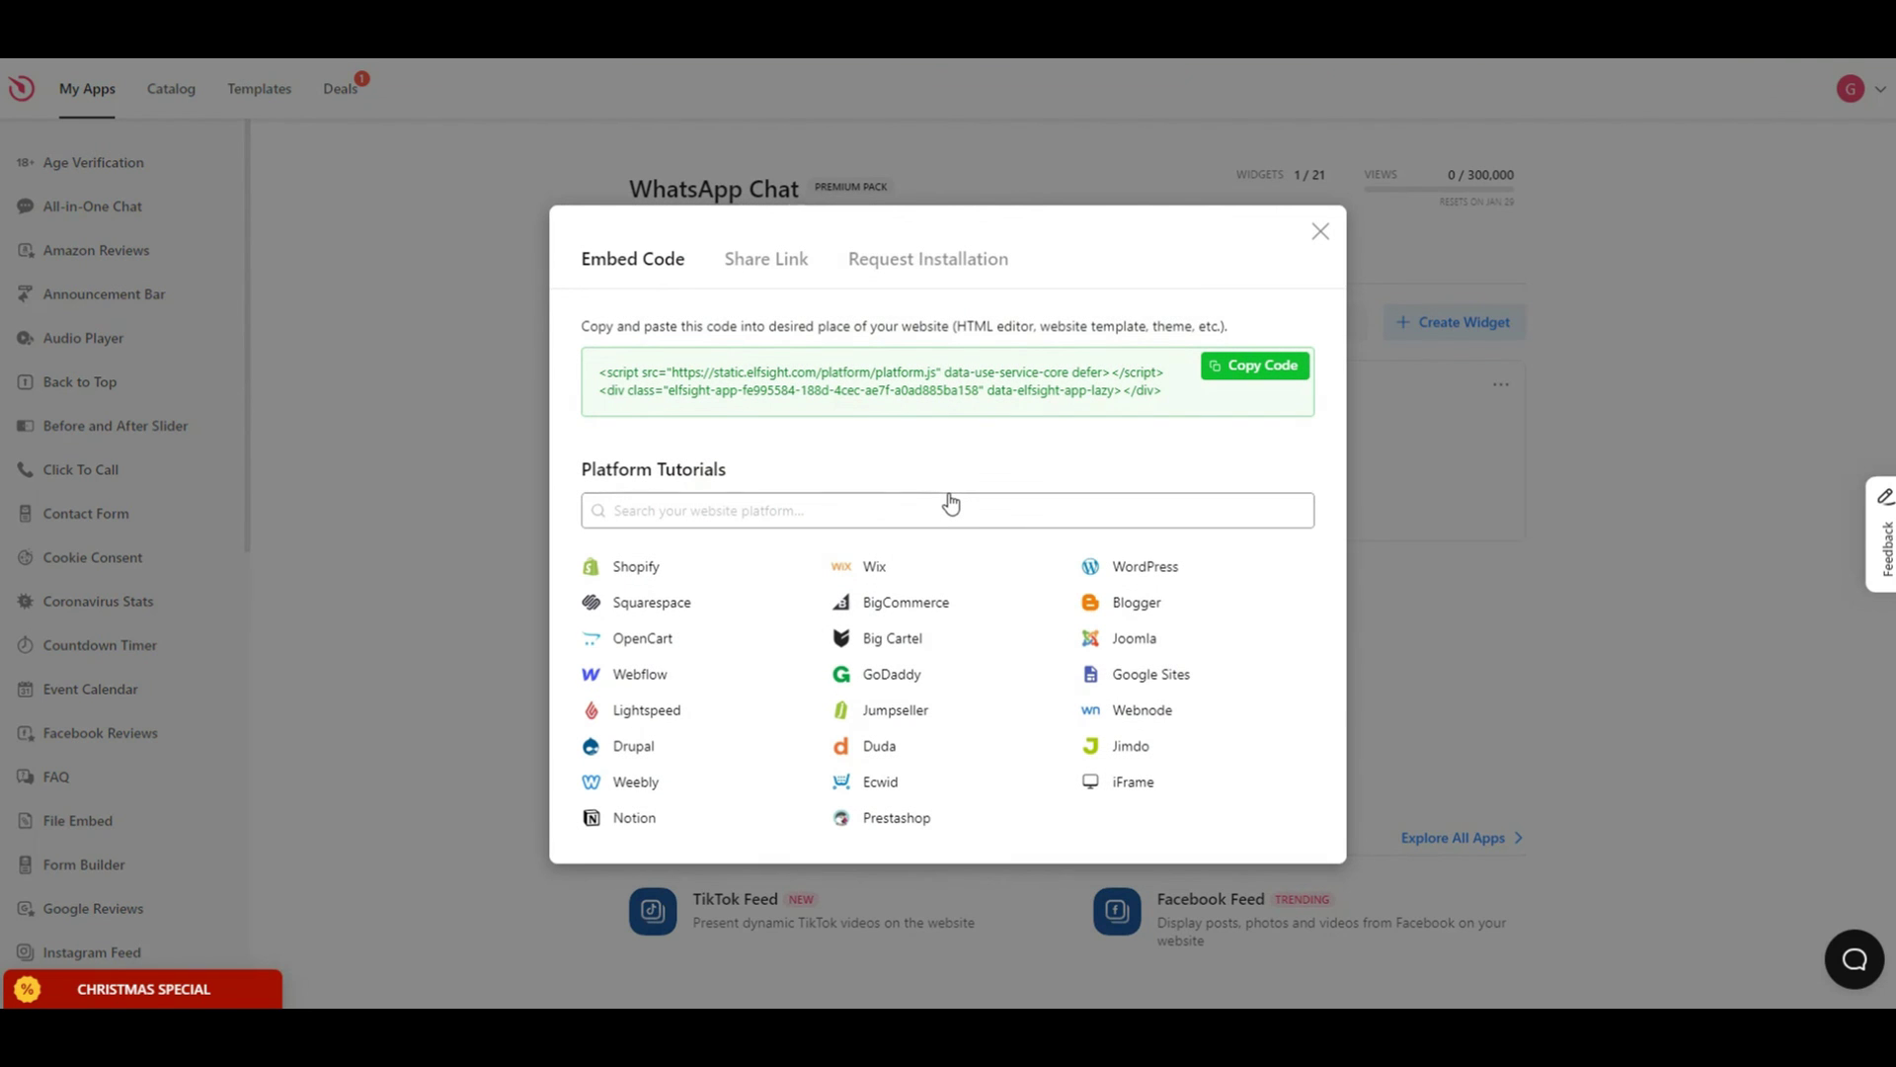
# Step: Copy the embed code and scroll the article to its HTML snippet
pyautogui.click(1246, 369)
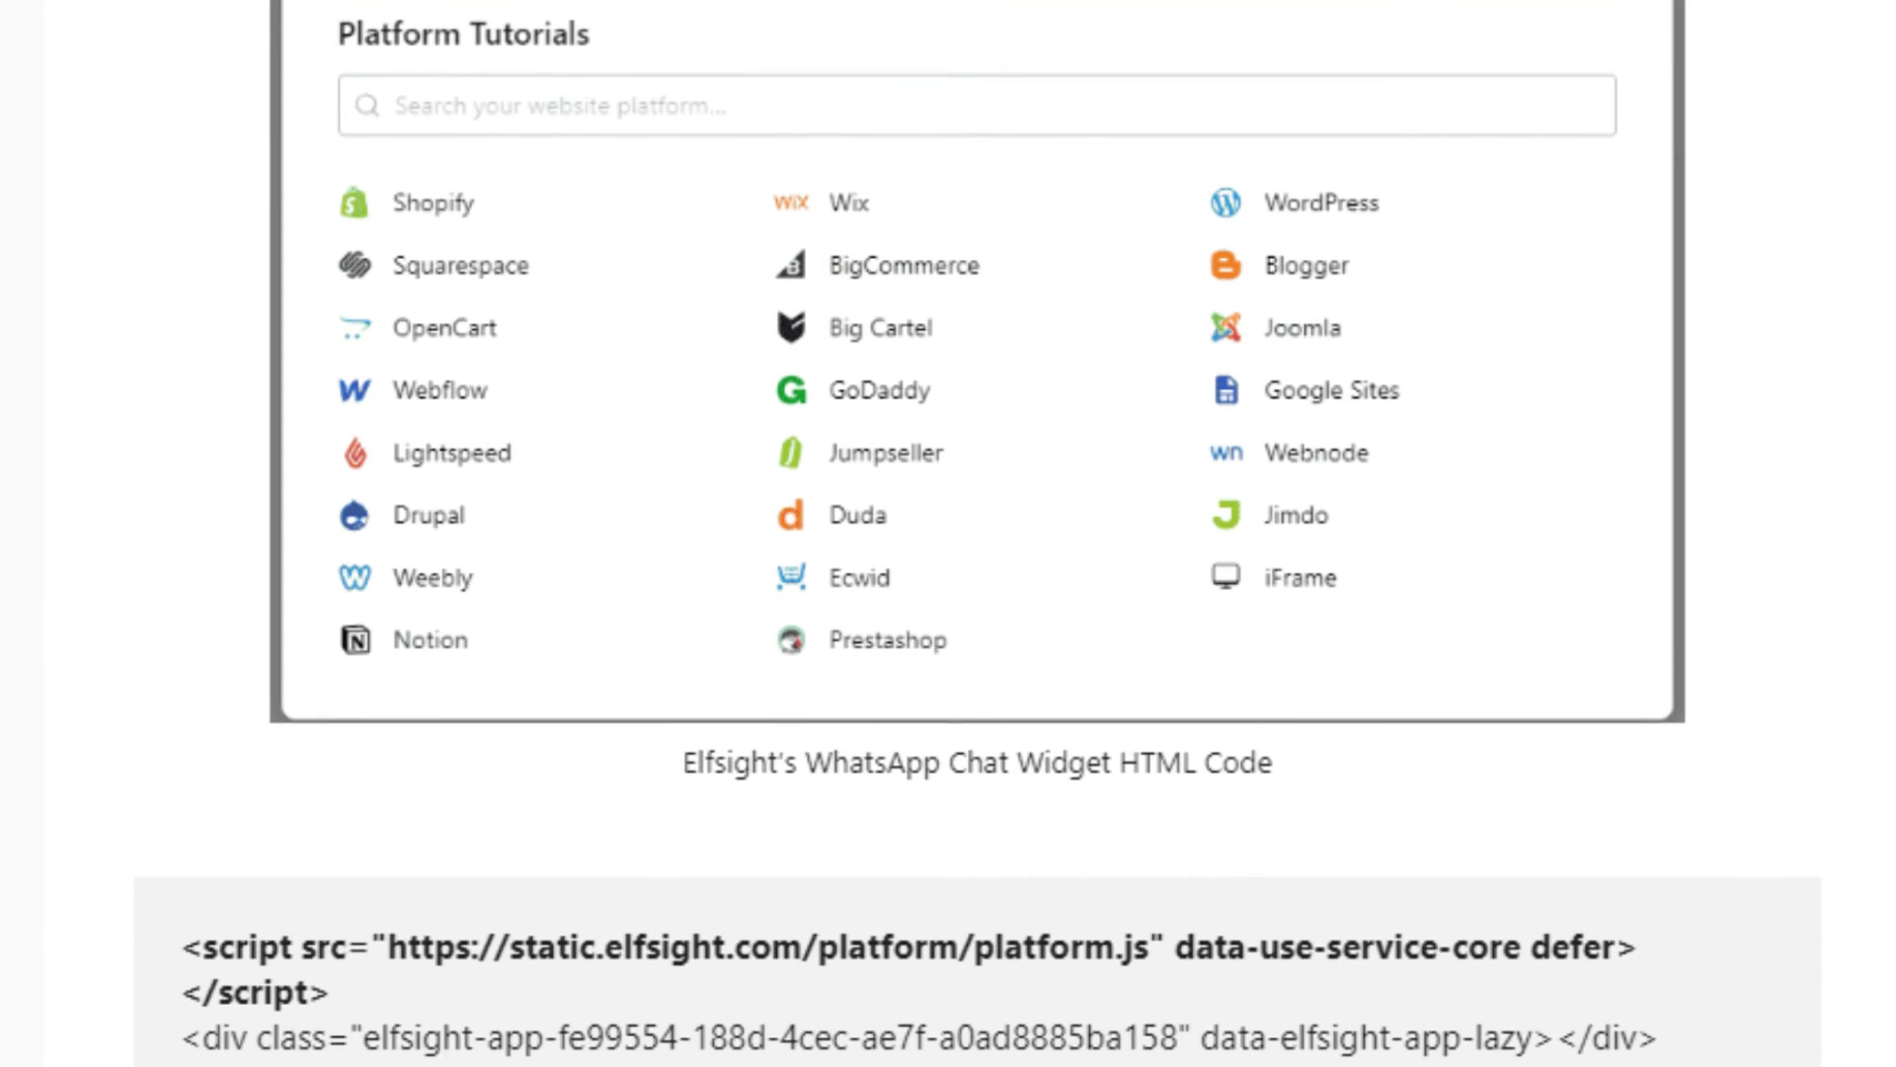
pyautogui.scroll(-2, 948, 534)
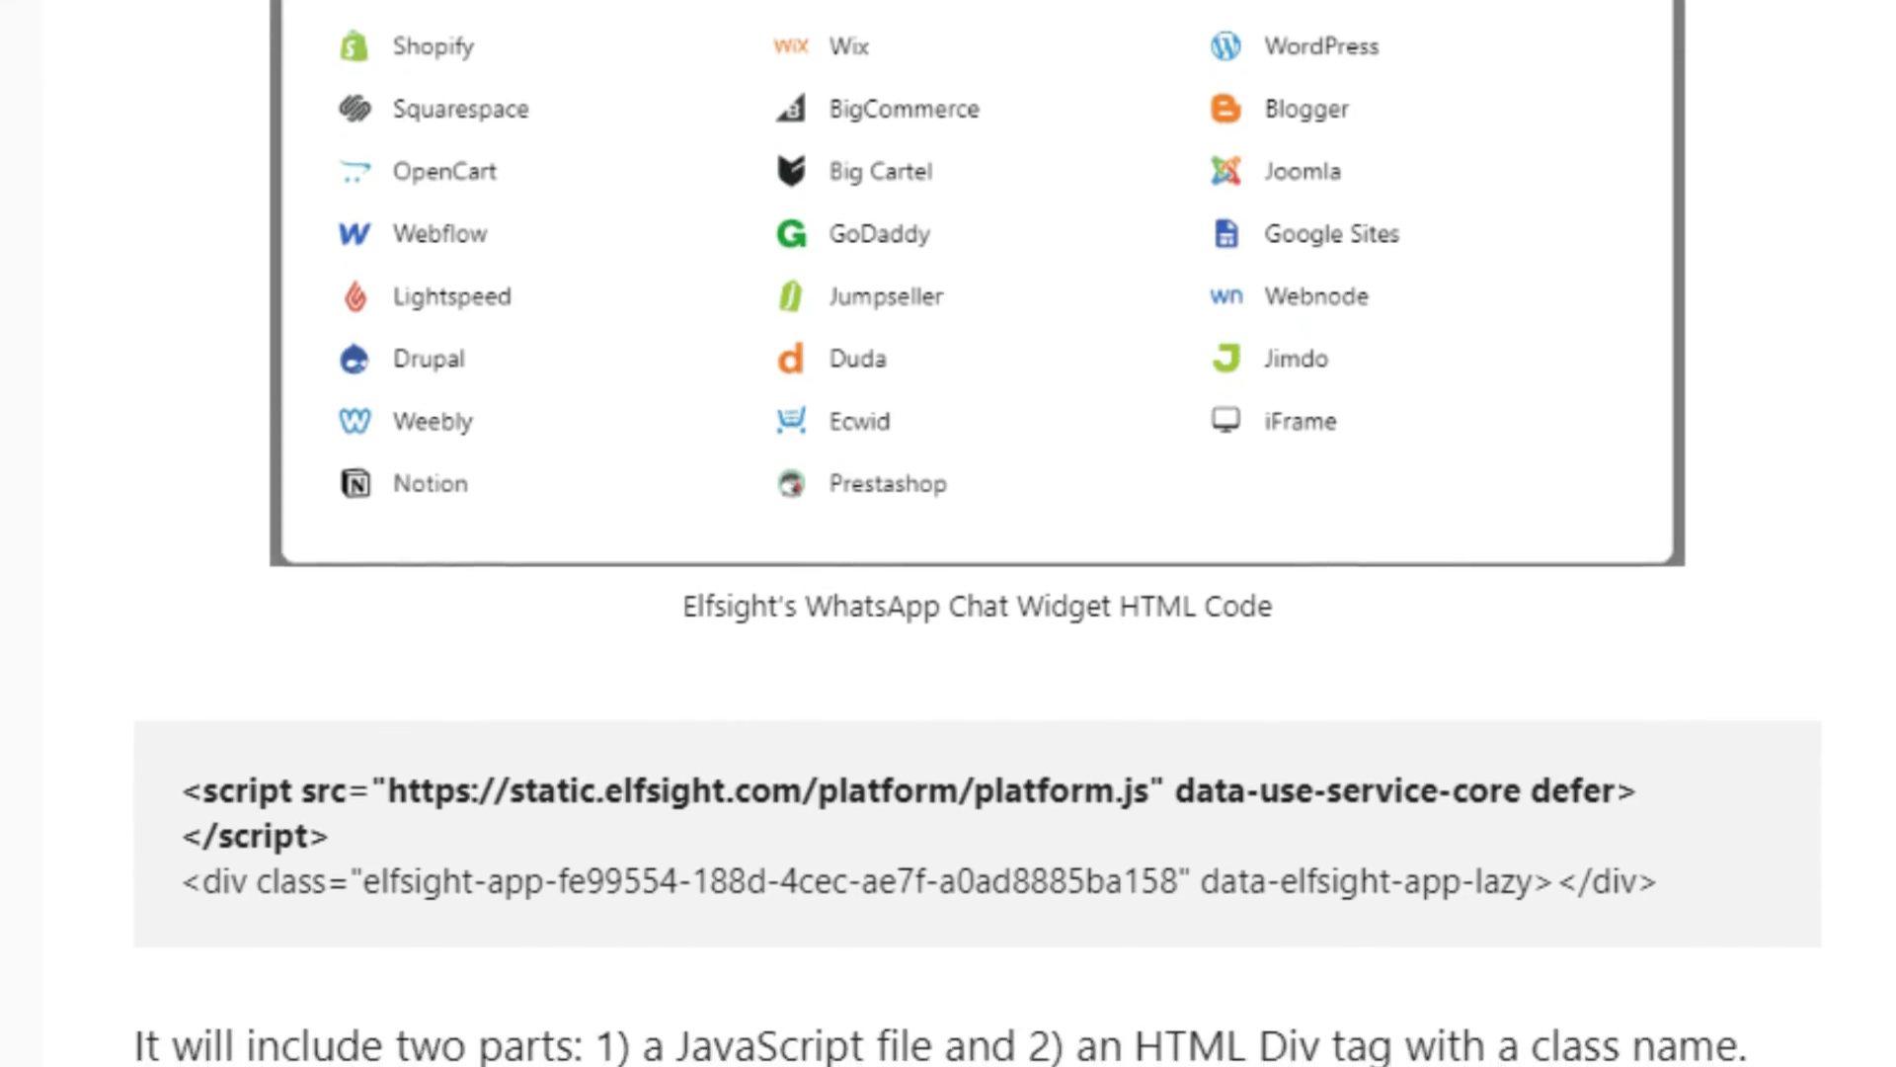